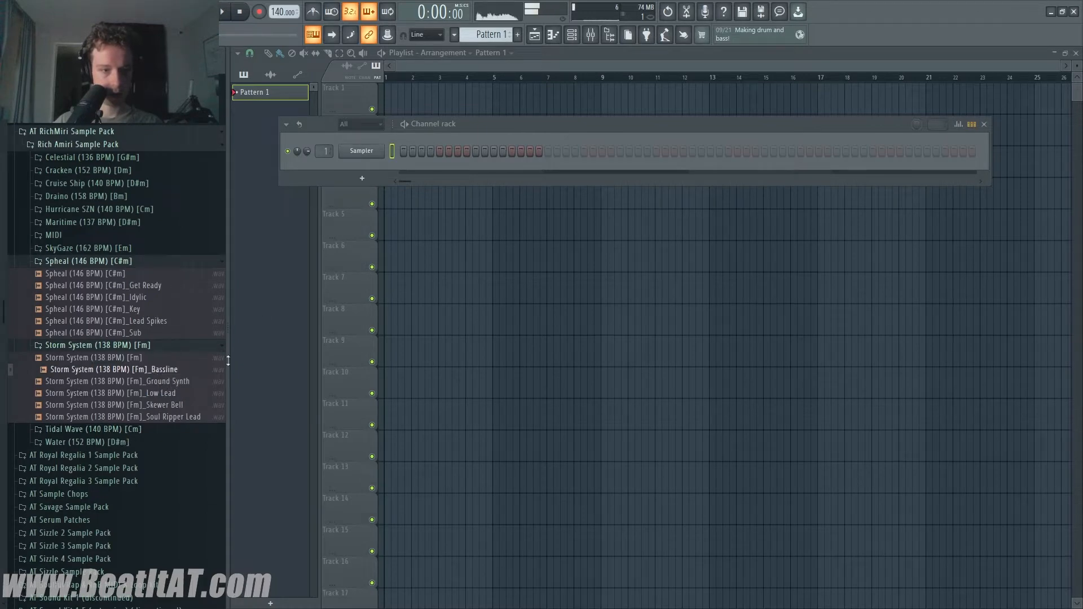
- Place the five individual Storm System (138 BPM) [Fm] stems on playlist tracks 1 to 5
{"action": "left_click_drag", "start_coordinate": [228, 361], "coordinate": [254, 351]}
{"action": "left_click_drag", "start_coordinate": [195, 381], "coordinate": [251, 360]}
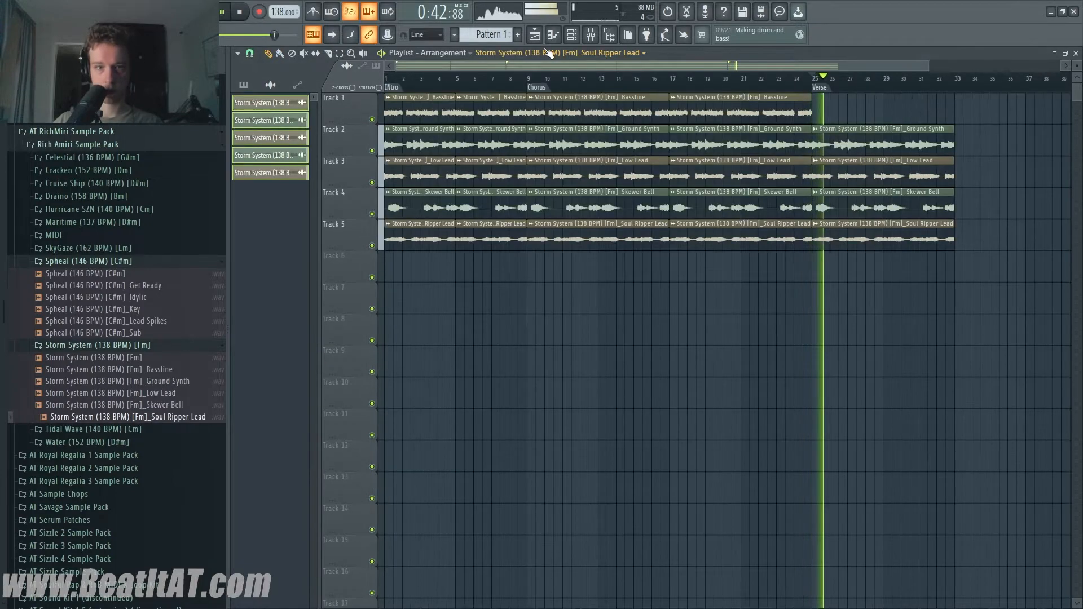
- Select all five Storm System audio channels and route them to separate mixer tracks starting at insert 1
{"action": "left_click", "coordinate": [573, 36]}
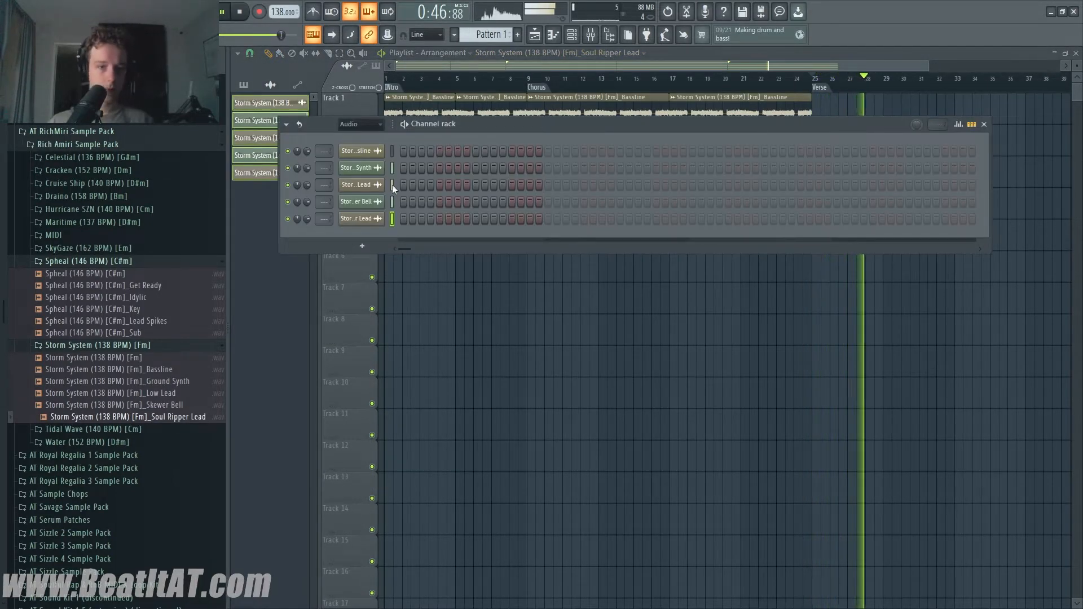
{"action": "double_click", "coordinate": [393, 217]}
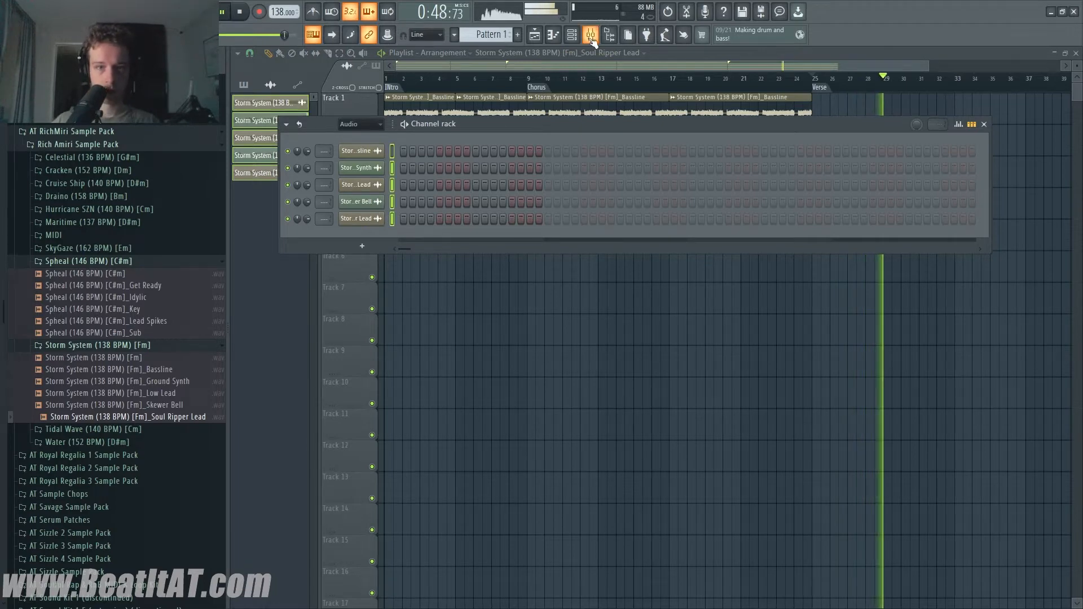
{"action": "key", "text": "F9"}
{"action": "key", "text": "ctrl+l"}
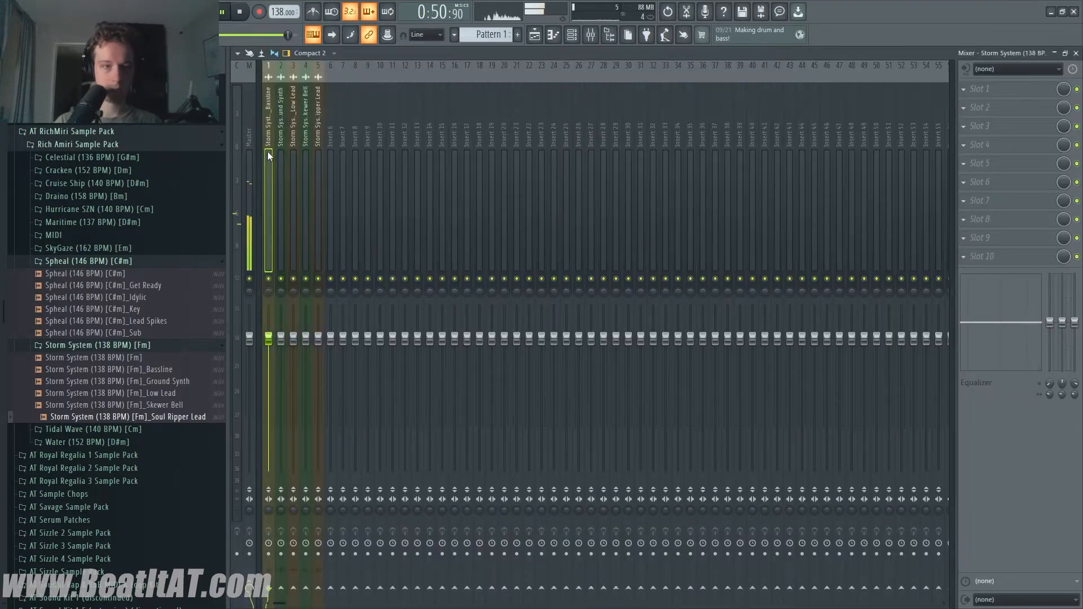
{"action": "left_click", "coordinate": [1054, 53]}
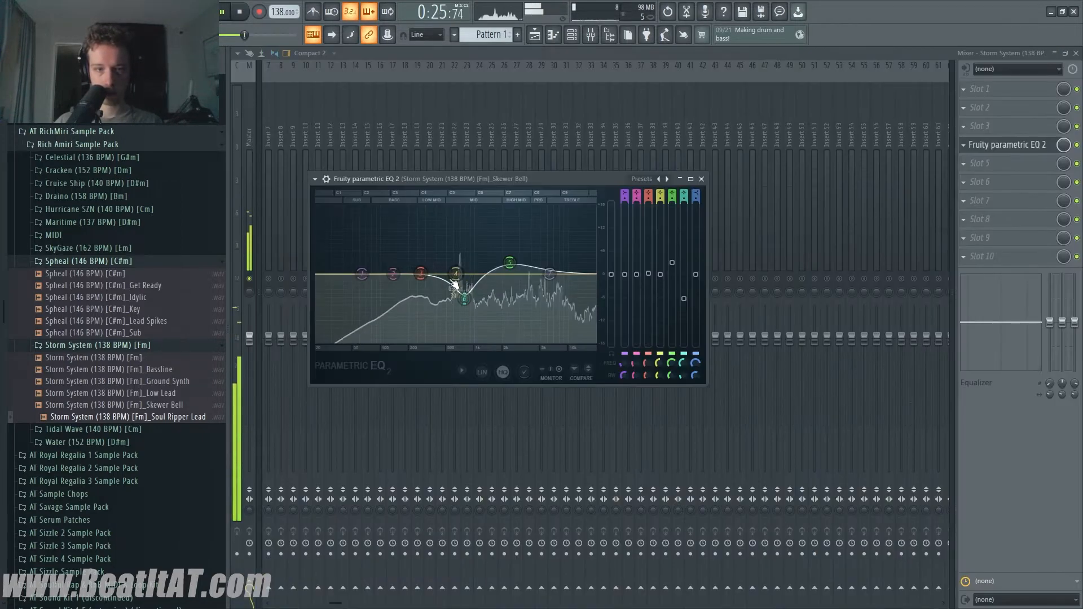
- Boost bands 3 and 4 slightly in the Skewer Bell track's Fruity parametric EQ 2 and close the EQ
{"action": "left_click_drag", "start_coordinate": [455, 275], "coordinate": [416, 267]}
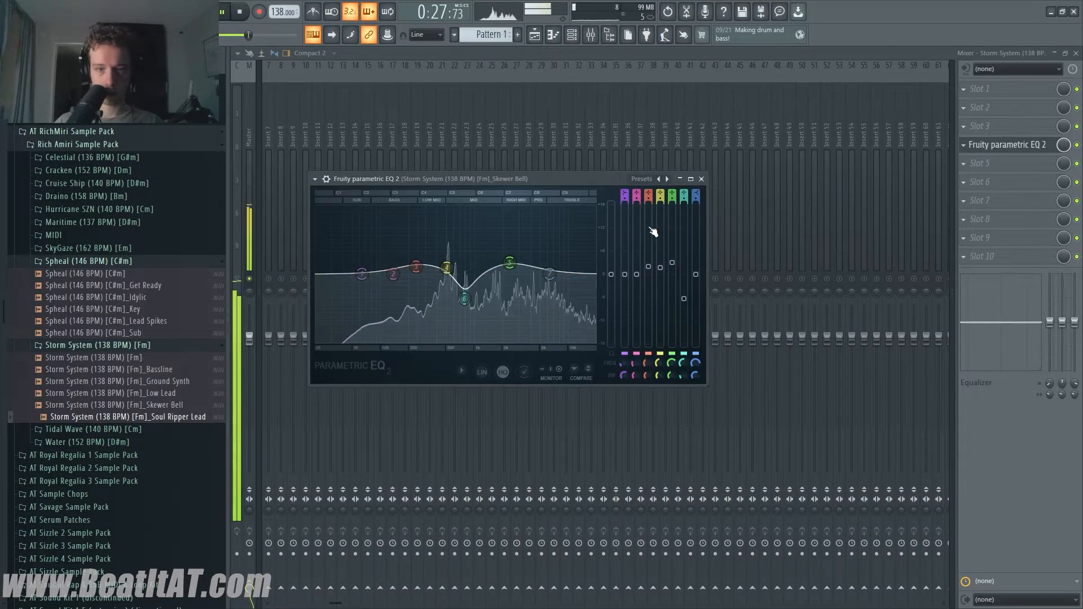
{"action": "left_click", "coordinate": [702, 179]}
- Load drum samples from the HELL kit for the Drums pattern: Open Hat - Ax, Open Hat - Alloy, Hi Hat - Hitter and Clap - Sooner
{"action": "left_click_drag", "start_coordinate": [381, 208], "coordinate": [169, 265]}
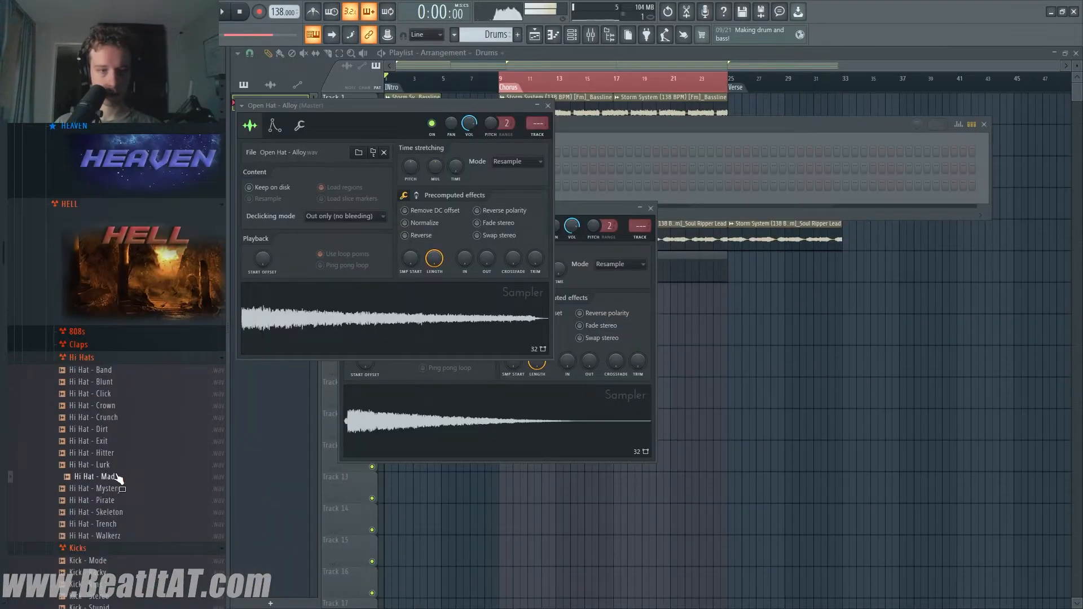
{"action": "left_click", "coordinate": [96, 412]}
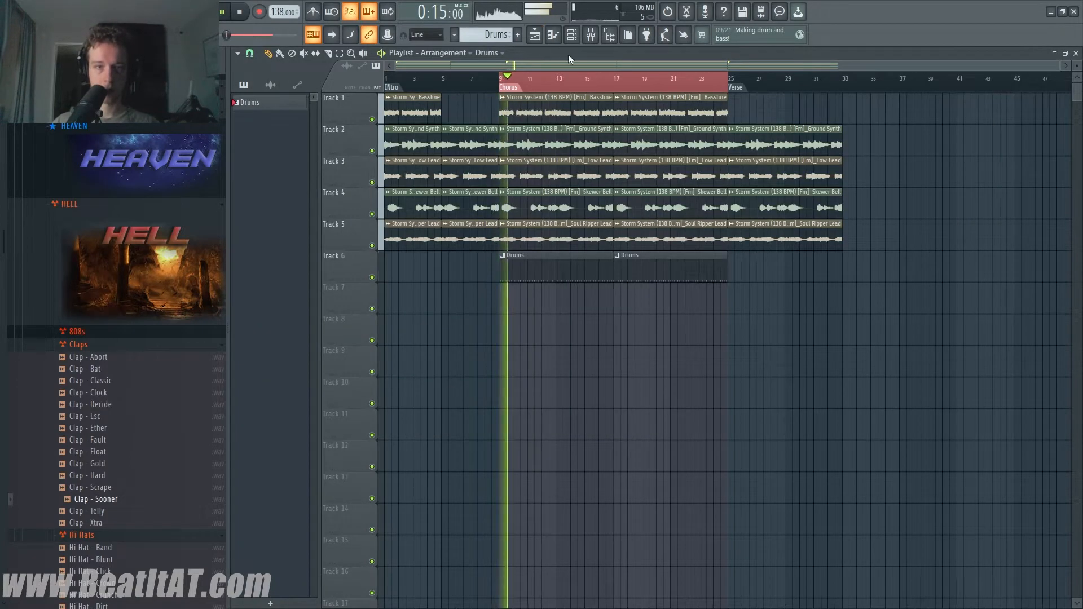
- Open the Hi Hat - Hitter notes in the piano roll and delete the last two hits of bar 1
{"action": "left_click", "coordinate": [571, 35]}
{"action": "right_click", "coordinate": [379, 201]}
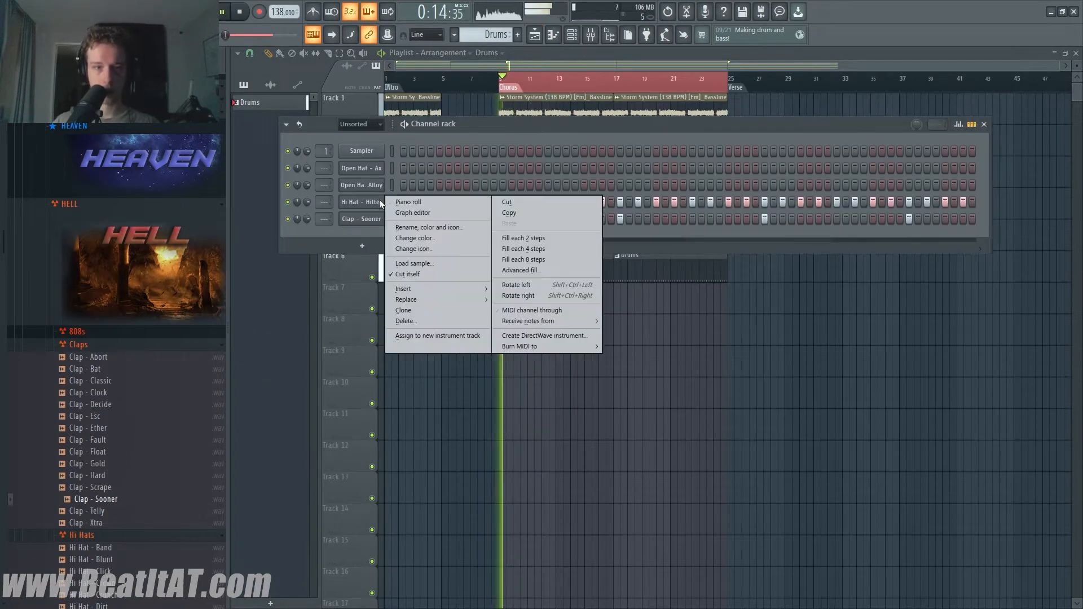
{"action": "left_click", "coordinate": [408, 202]}
{"action": "key", "text": "space"}
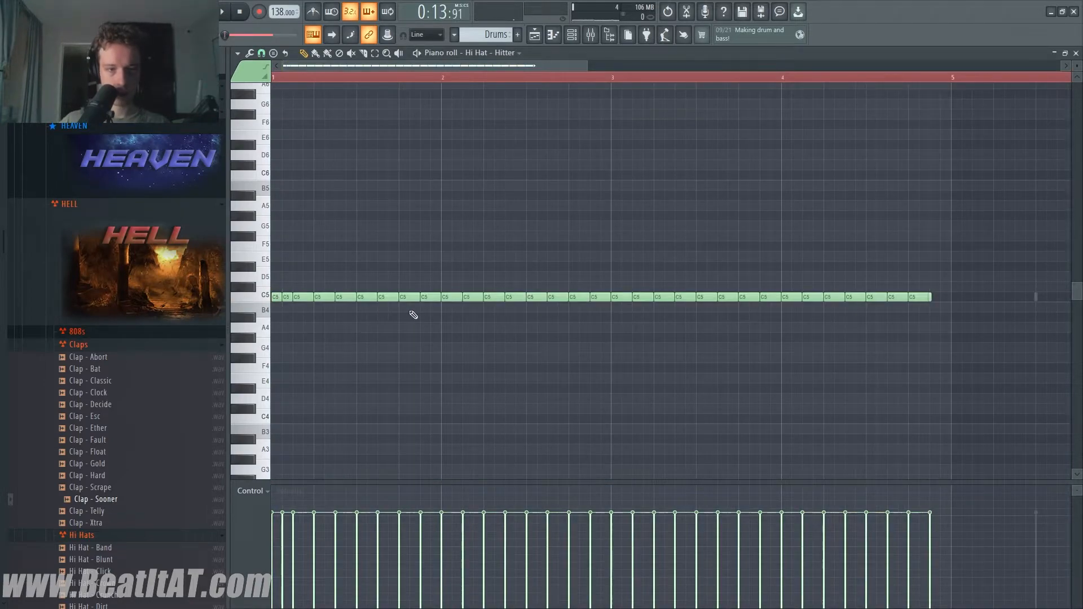
{"action": "key", "text": "space"}
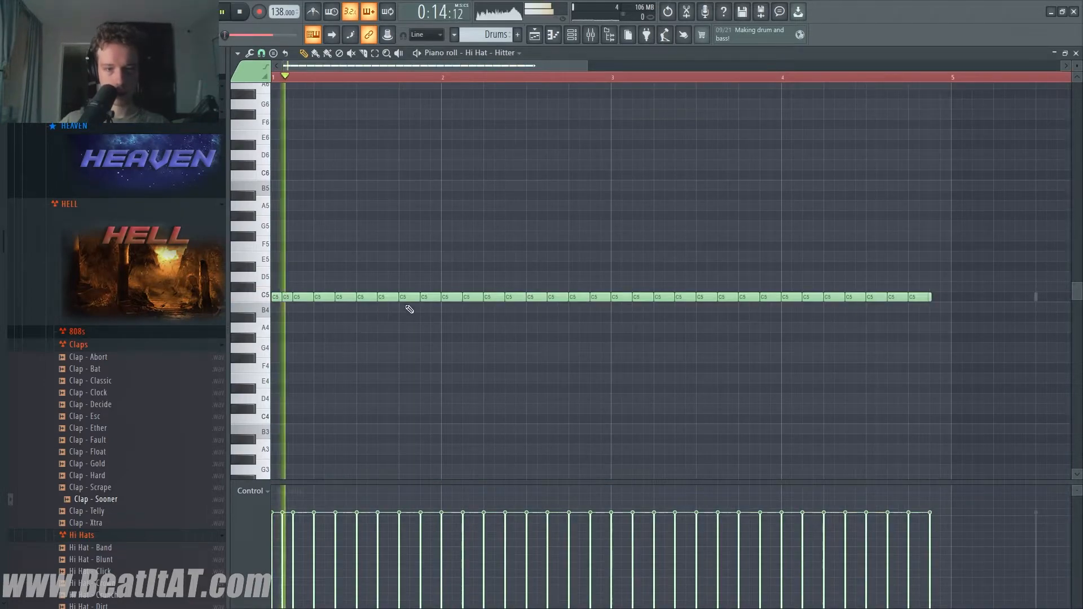
{"action": "key", "text": "space"}
{"action": "right_click", "coordinate": [409, 297]}
{"action": "right_click", "coordinate": [434, 298]}
{"action": "key", "text": "space"}
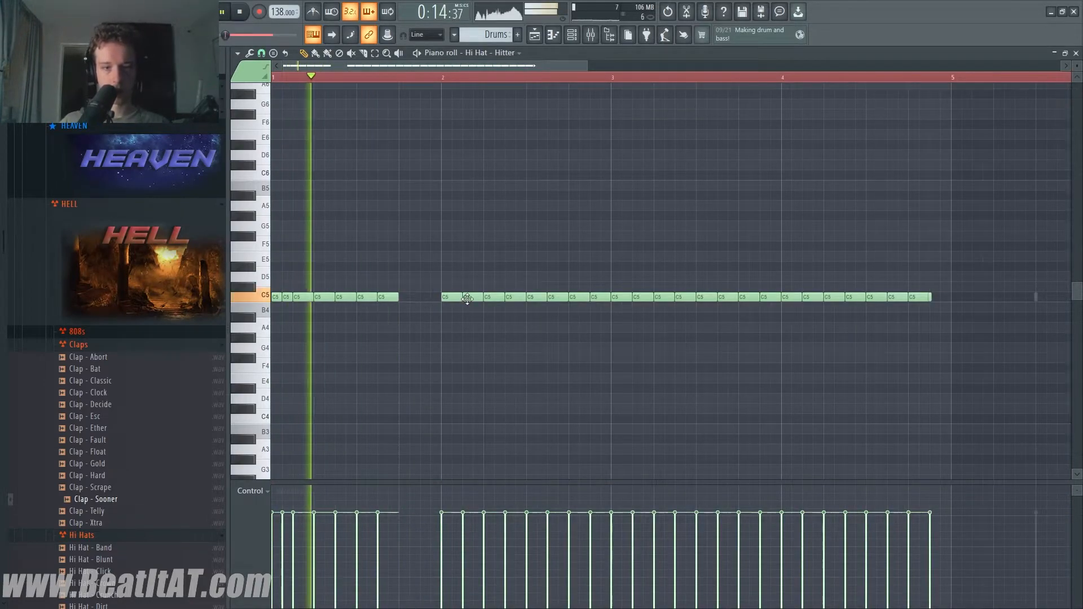
- Chop Hi Hat - Hitter notes into fast rolls at the start of bar 2 and within bar 4, and clear the last hits of bar 3
{"action": "right_click", "coordinate": [446, 297]}
{"action": "right_click", "coordinate": [465, 297]}
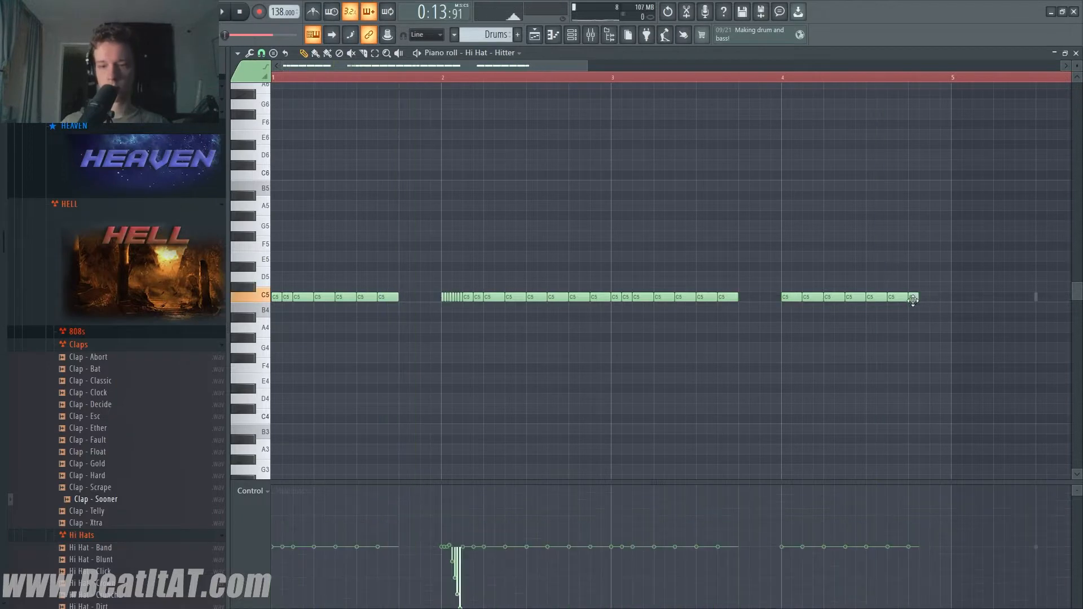
{"action": "key", "text": "space"}
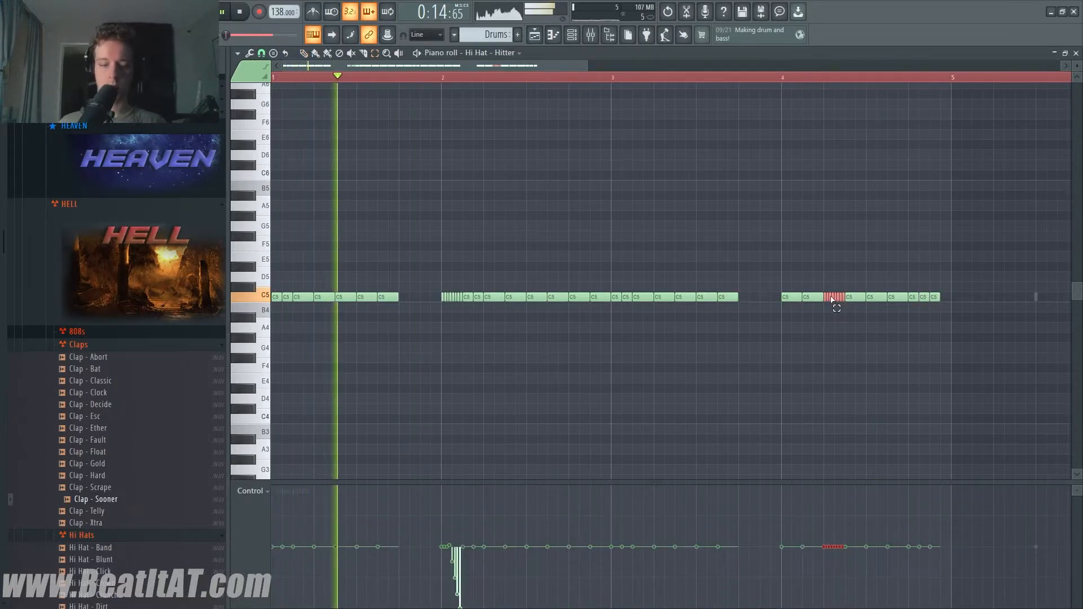
{"action": "left_click", "coordinate": [262, 491]}
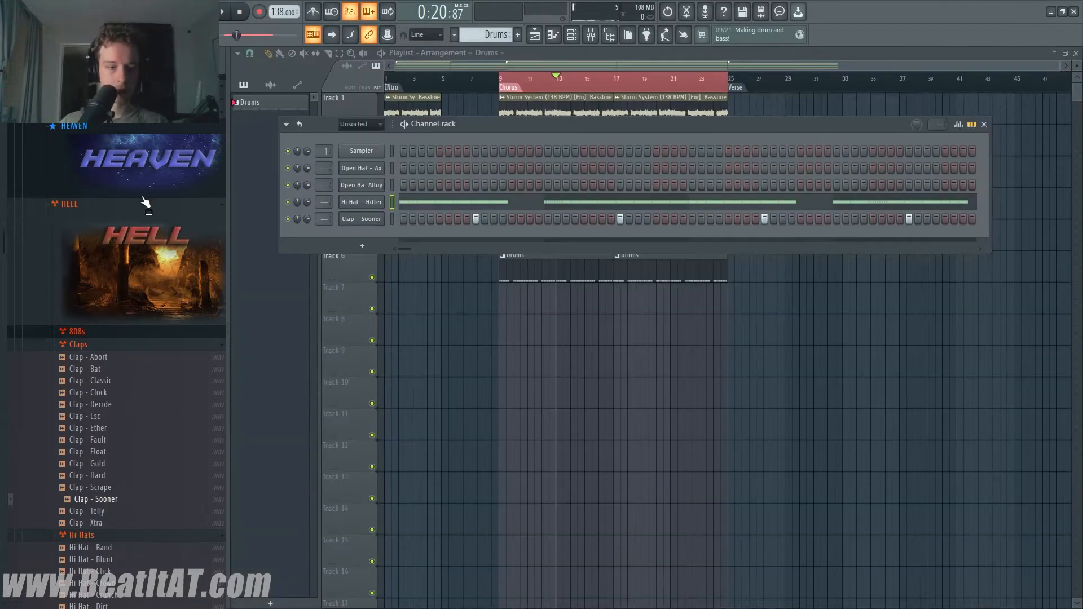
- Audition kit samples, place Open Hat - Alloy on step 1, and add a Hi Hat - Skeleton channel with hits on steps 5 and 6
{"action": "key", "text": "space"}
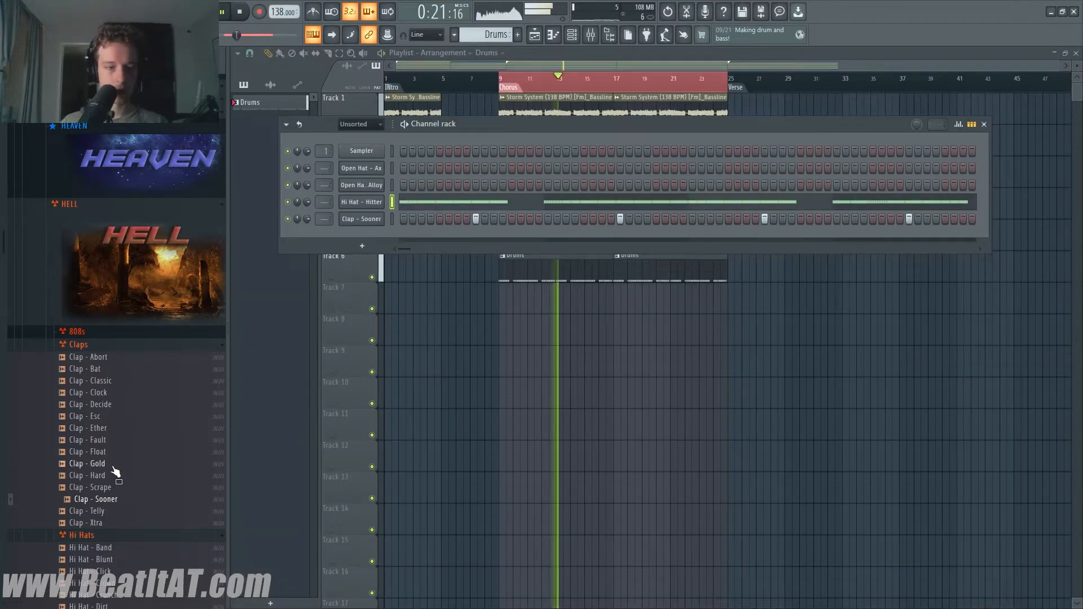
{"action": "left_click", "coordinate": [117, 431]}
{"action": "left_click", "coordinate": [117, 450]}
{"action": "left_click", "coordinate": [119, 474]}
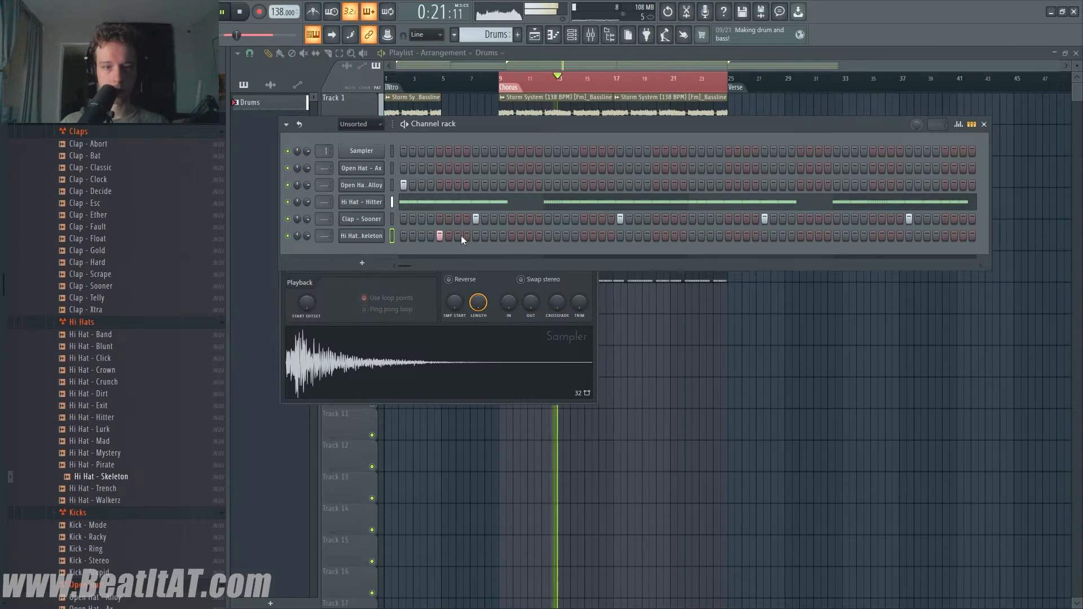
{"action": "left_click", "coordinate": [449, 236]}
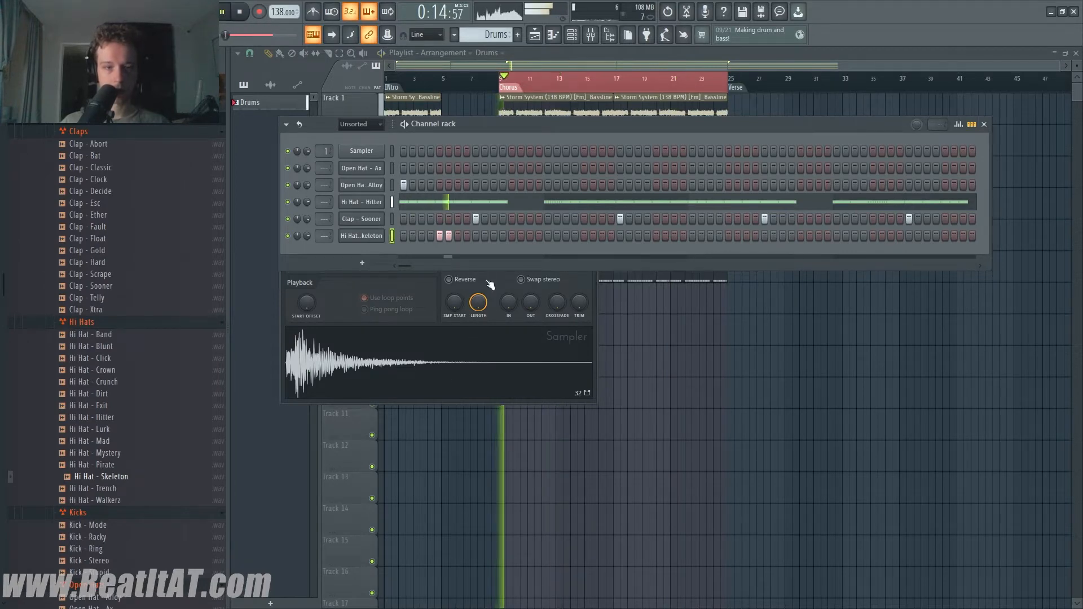
- Extend the Hi Hat - Skeleton pattern in the piano roll with a repeated pair in bar 3 and hits near the ends of bars 1, 3 and 4
{"action": "right_click", "coordinate": [384, 237]}
{"action": "left_click", "coordinate": [401, 239]}
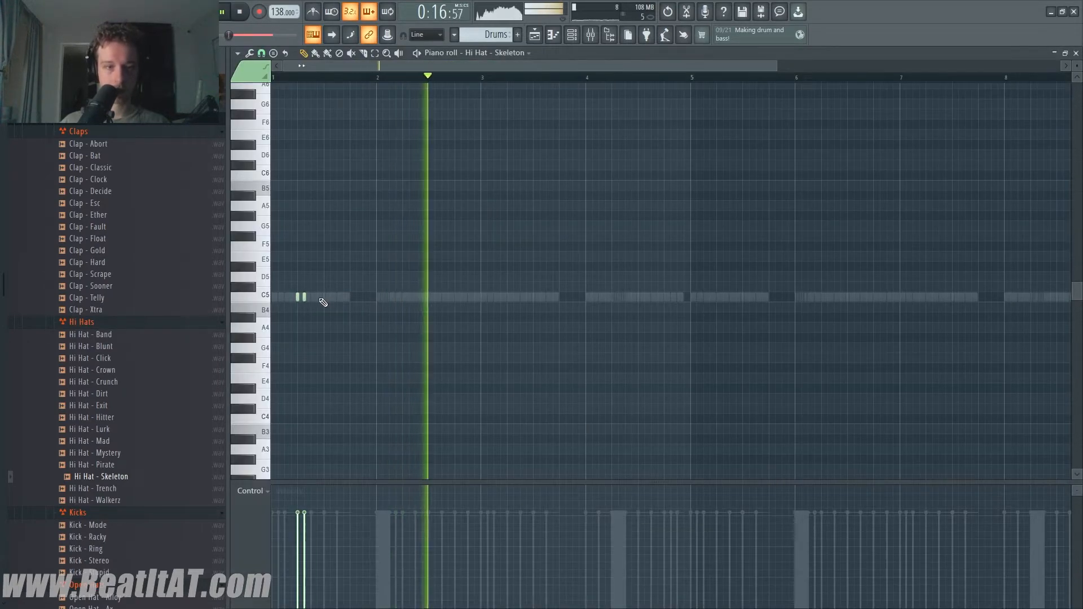
{"action": "right_click", "coordinate": [321, 298]}
{"action": "left_click_drag", "start_coordinate": [359, 299], "coordinate": [360, 297]}
{"action": "left_click", "coordinate": [366, 296]}
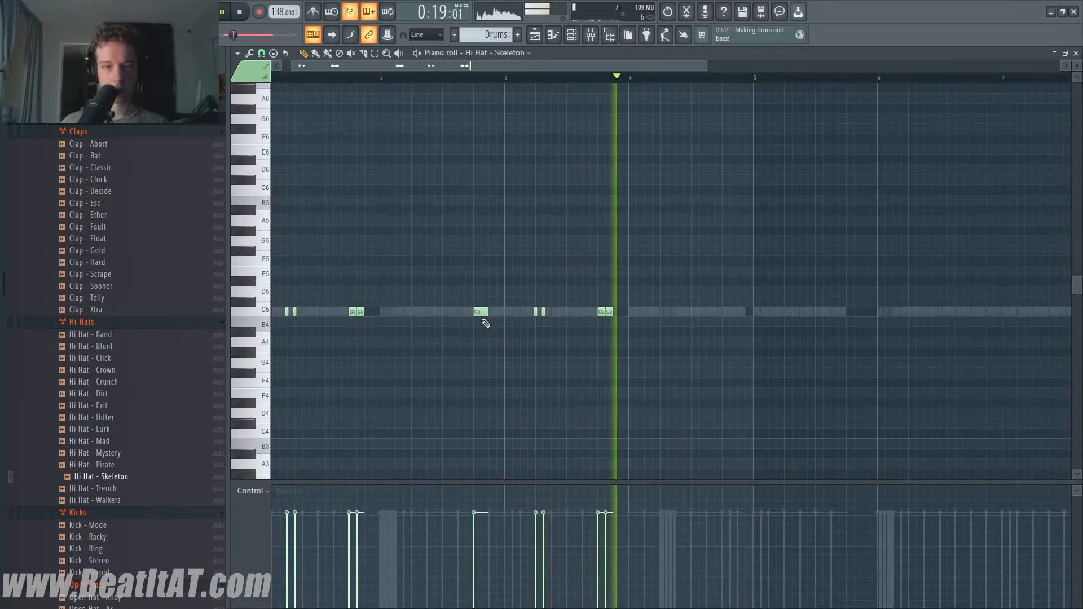
{"action": "scroll", "coordinate": [485, 319], "scroll_direction": "up", "scroll_amount": 3}
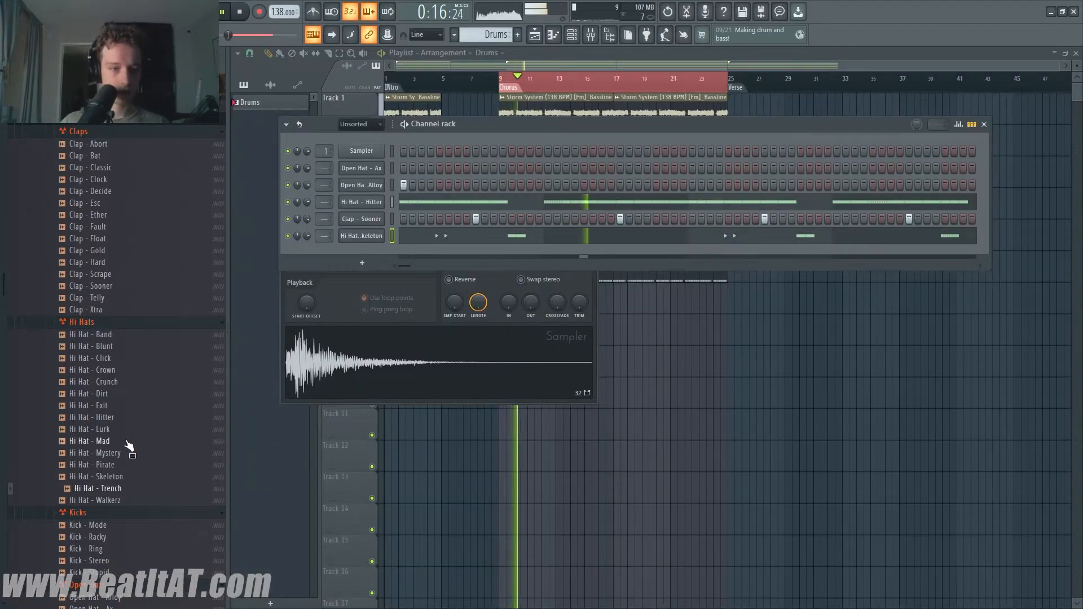
- Add Snare - Tropic as a new channel and place its hits in bar 2 and at the end of bar 4
{"action": "scroll", "coordinate": [130, 406], "scroll_direction": "down", "scroll_amount": 5}
{"action": "left_click", "coordinate": [117, 393]}
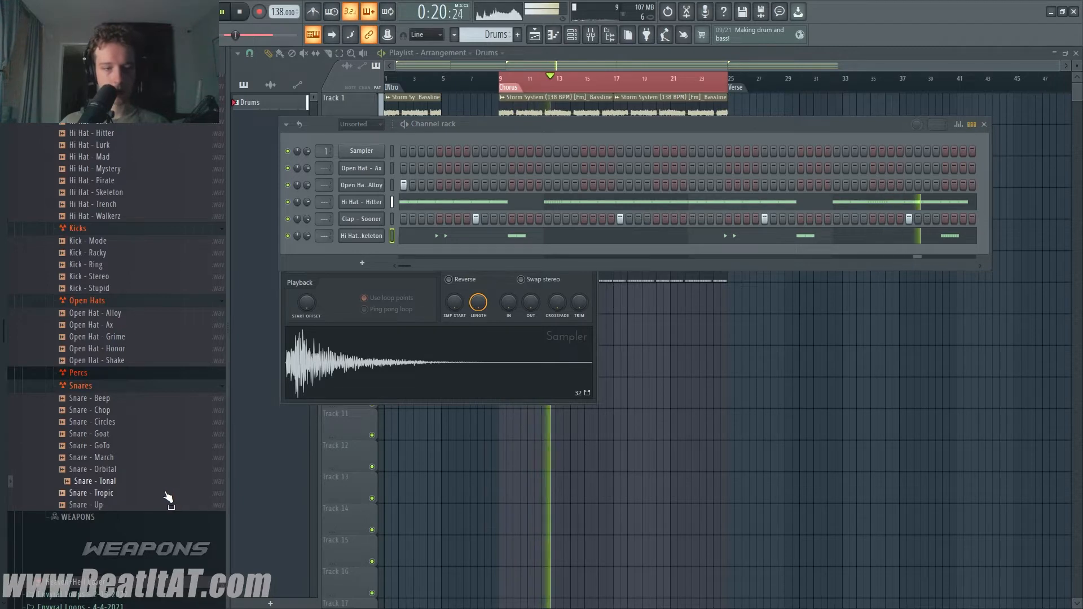
{"action": "right_click", "coordinate": [165, 493]}
{"action": "left_click", "coordinate": [209, 479]}
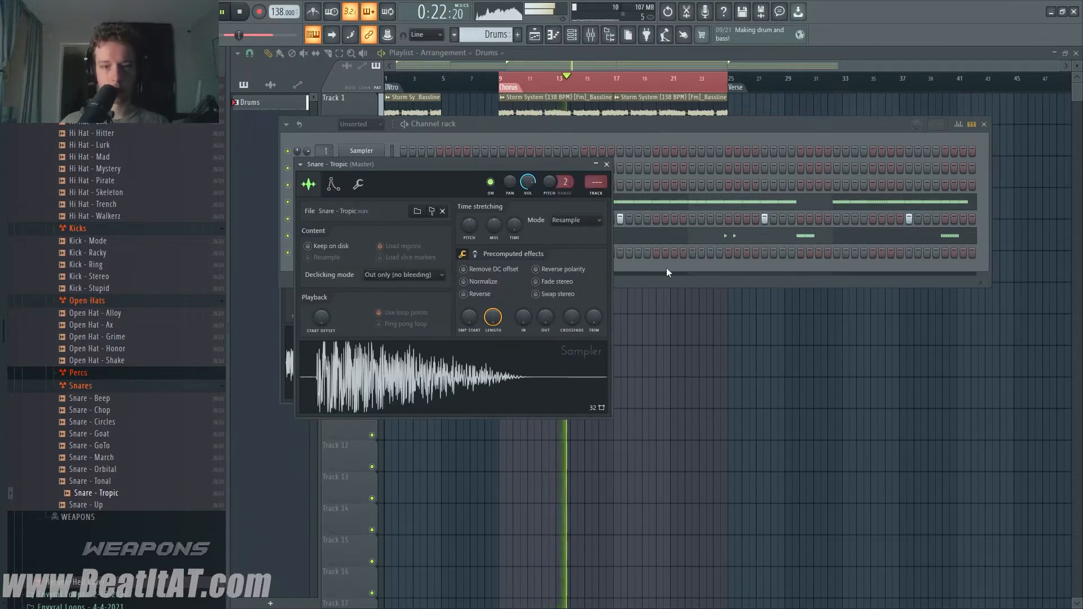
{"action": "left_click", "coordinate": [666, 267]}
{"action": "left_click", "coordinate": [602, 253]}
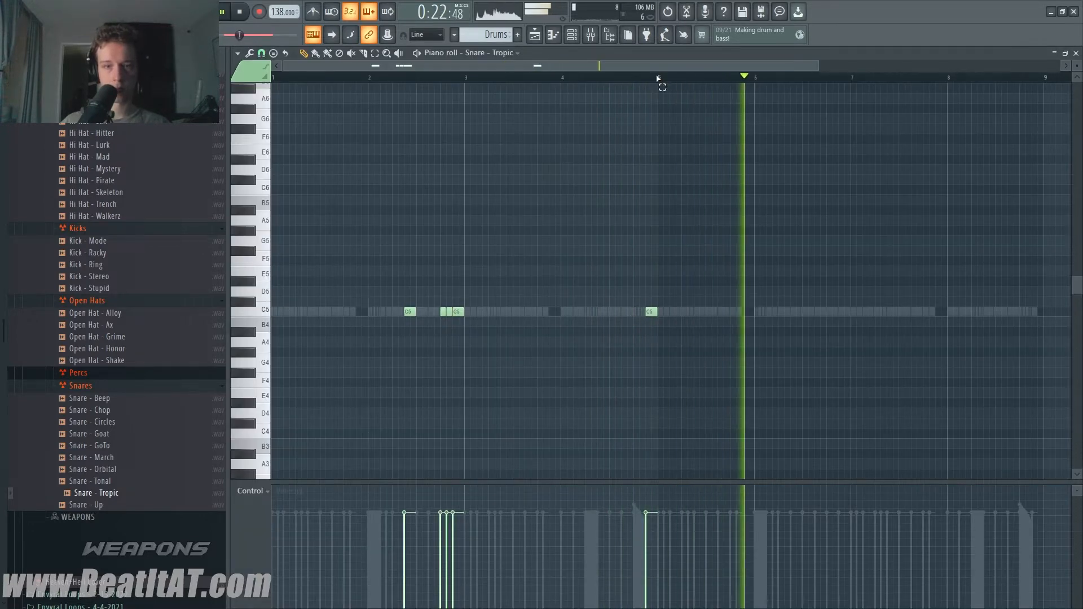
- Duplicate the four-bar Snare - Tropic pattern into bars 5 to 8 and return to the channel rack
{"action": "key", "text": "ctrl+a"}
{"action": "key", "text": "ctrl+b"}
{"action": "scroll", "coordinate": [724, 192], "scroll_direction": "down", "scroll_amount": 2}
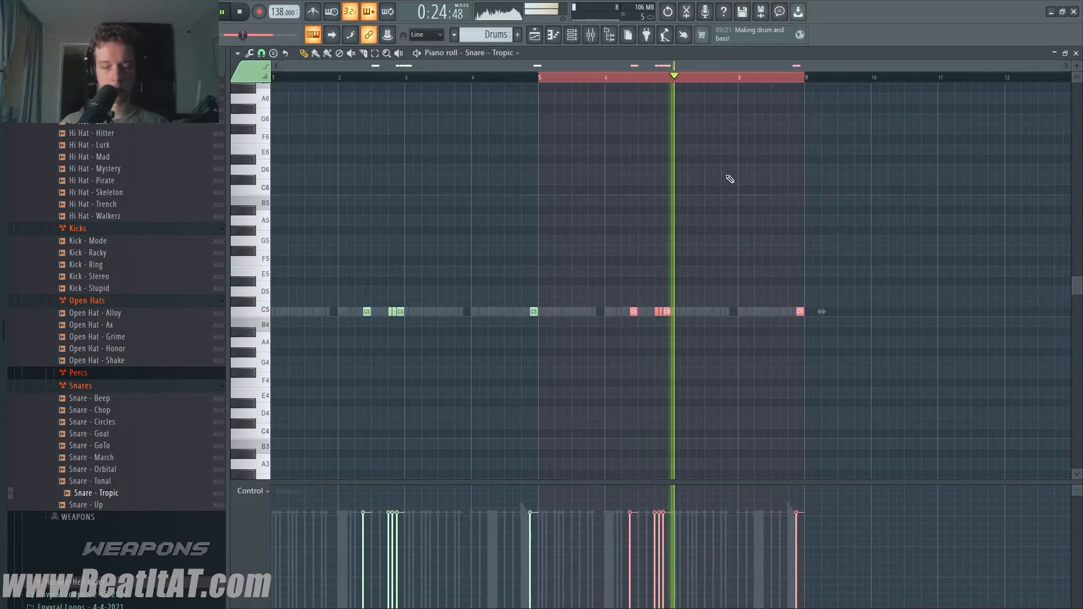
{"action": "key", "text": "F7"}
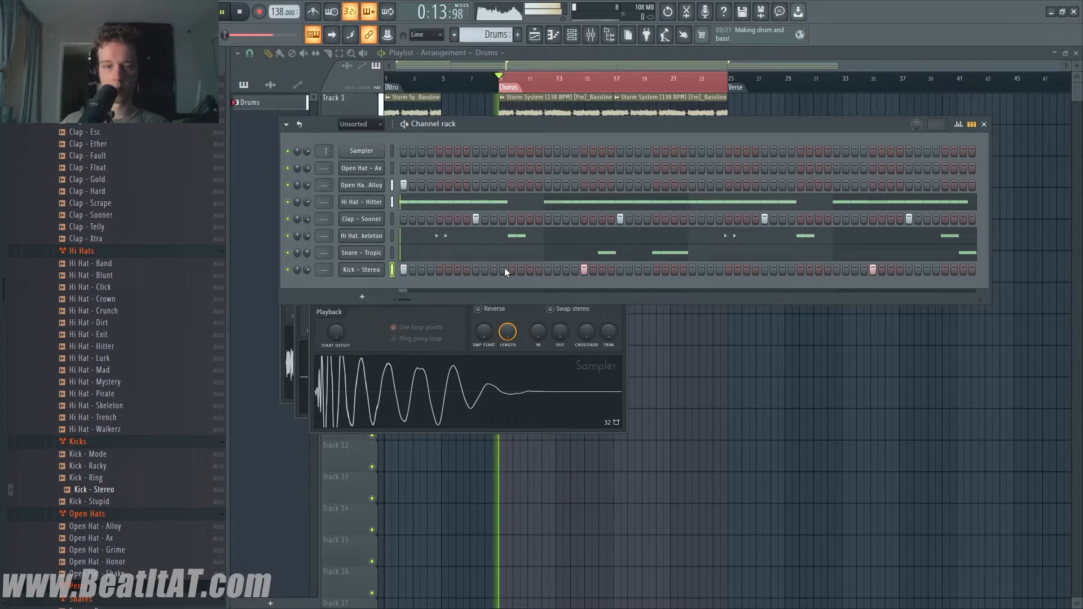
- Repeat the four-bar Kick - Stereo pattern in bars 5 to 8 and place Open Hat - Ax at the start of bars 2, 4, 6 and 8
{"action": "right_click", "coordinate": [364, 269]}
{"action": "left_click", "coordinate": [406, 268]}
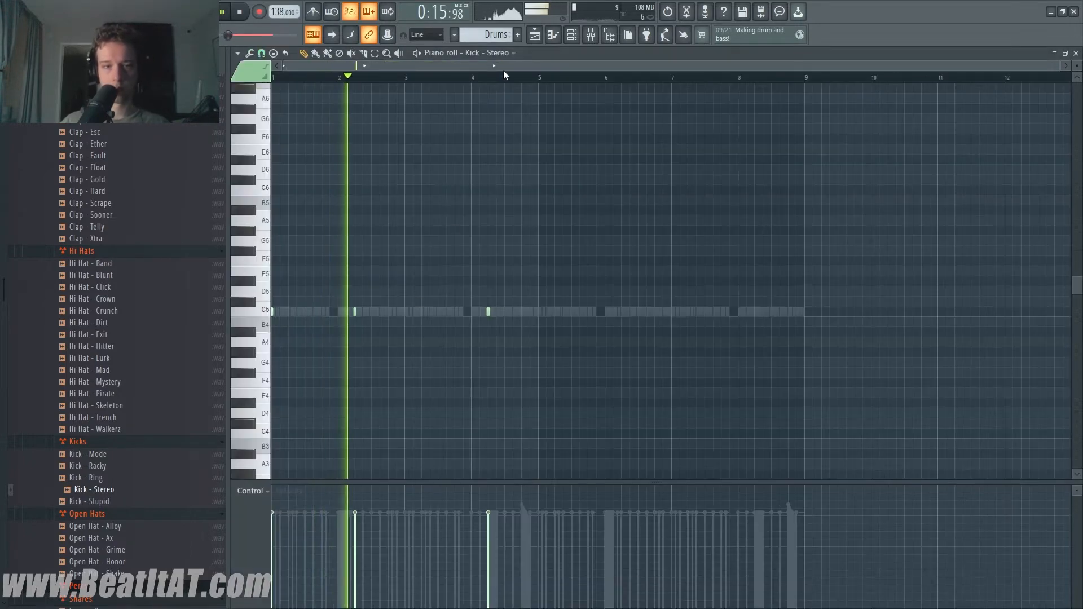
{"action": "left_click_drag", "start_coordinate": [540, 78], "coordinate": [7, 145]}
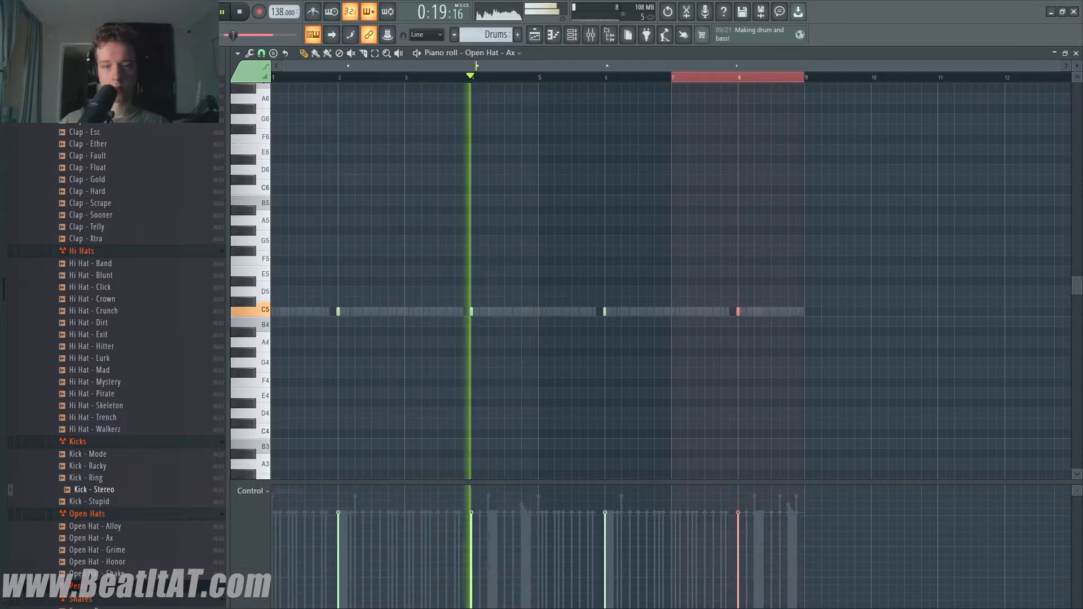
{"action": "key", "text": "Escape"}
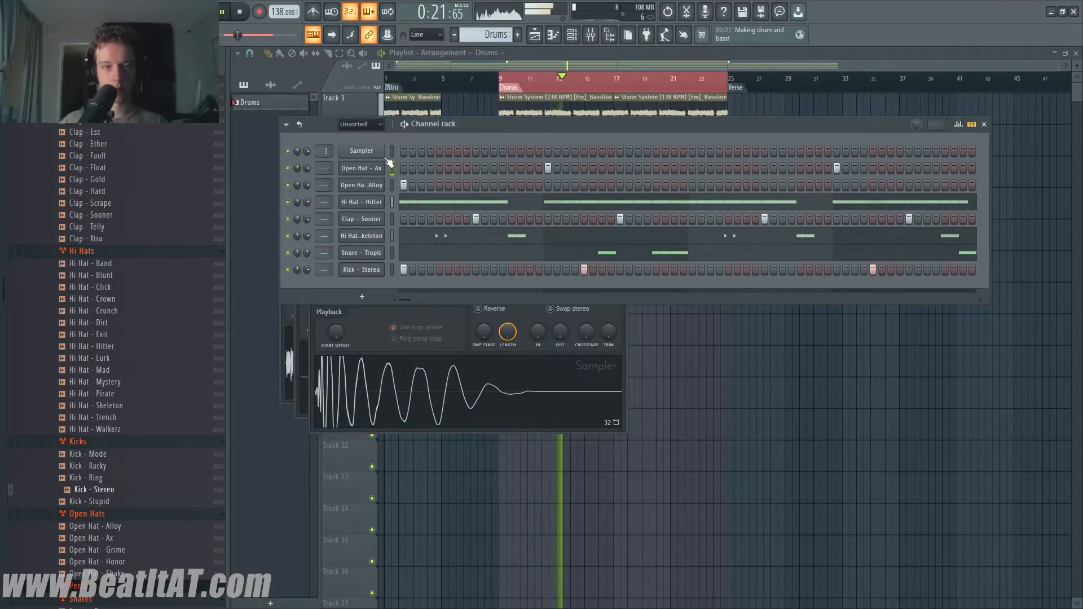
- Delete the empty Sampler channel and route all seven drum channels to separate mixer tracks starting at insert 6
{"action": "key", "text": "alt+Delete"}
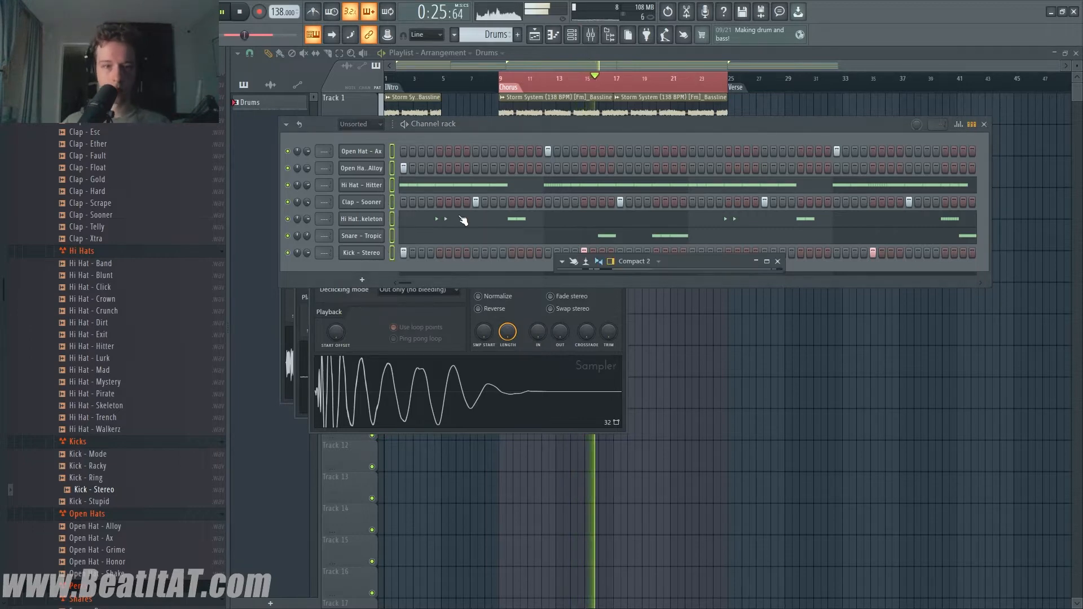
{"action": "key", "text": "F9"}
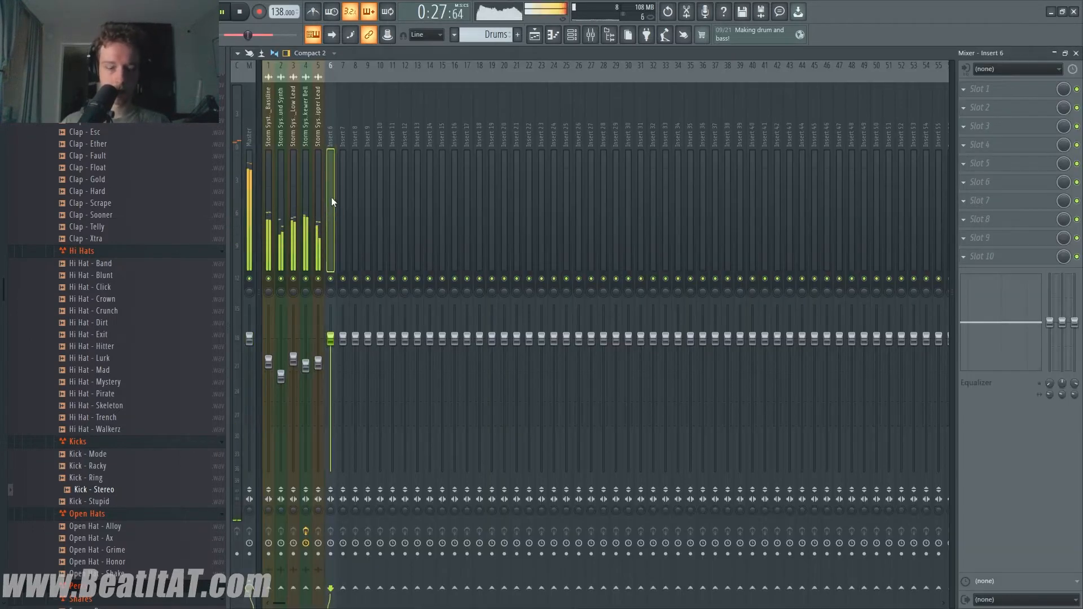
{"action": "key", "text": "ctrl+l"}
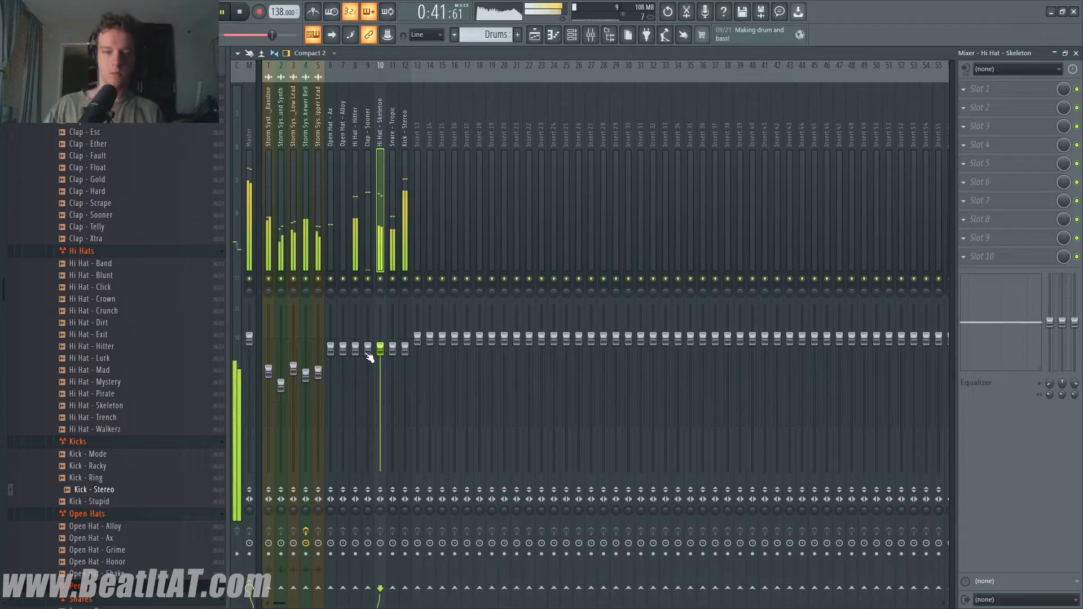
- Lower the Hi Hat - Hitter mixer fader slightly below the other drums and play the arrangement from the beginning
{"action": "key", "text": "space"}
{"action": "left_click", "coordinate": [355, 345]}
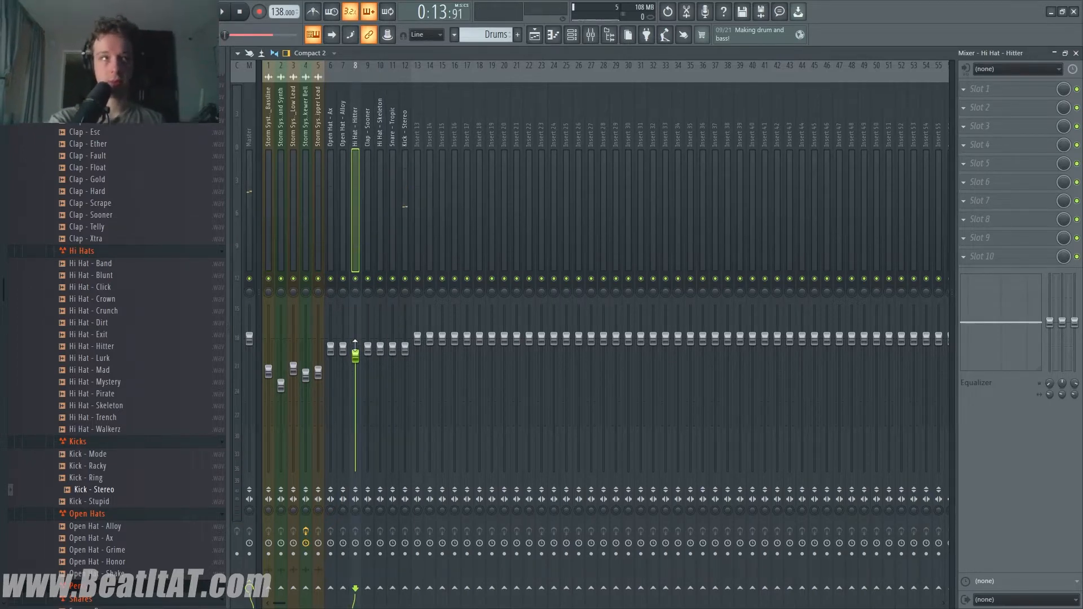
{"action": "key", "text": "F9"}
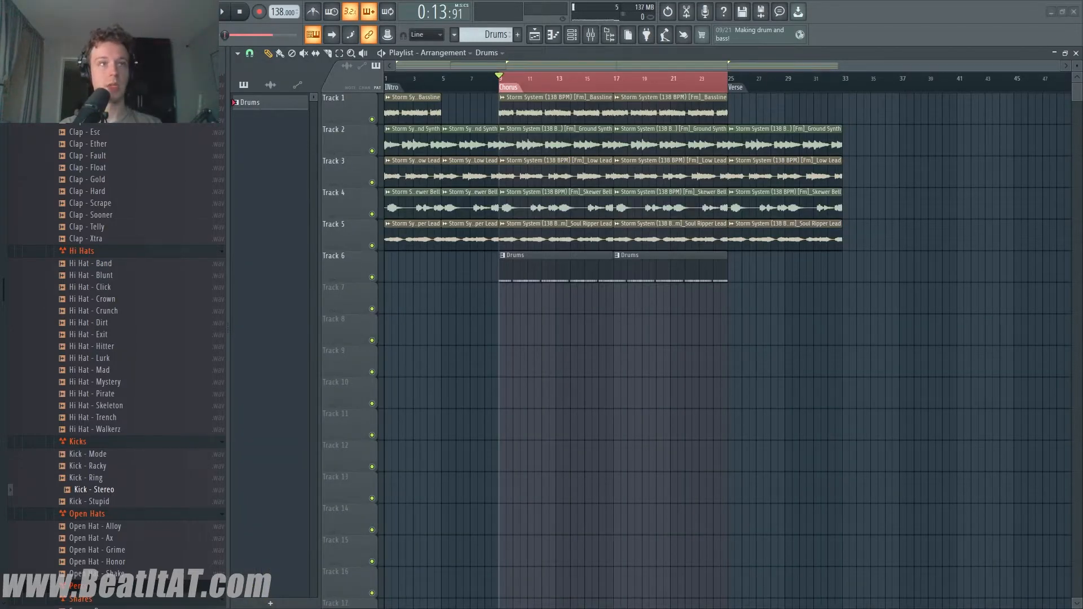
{"action": "key", "text": "space"}
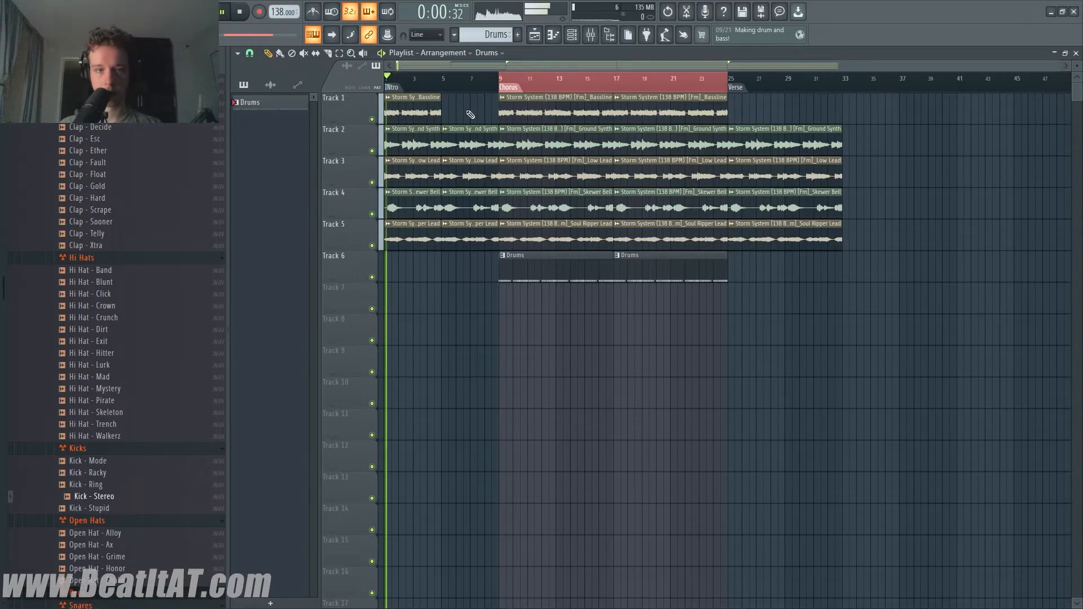
- Select the whole arrangement, then create a pattern named MIDI containing the Storm System (138 BPM) [Fm] MIDI files
{"action": "key", "text": "ctrl+a"}
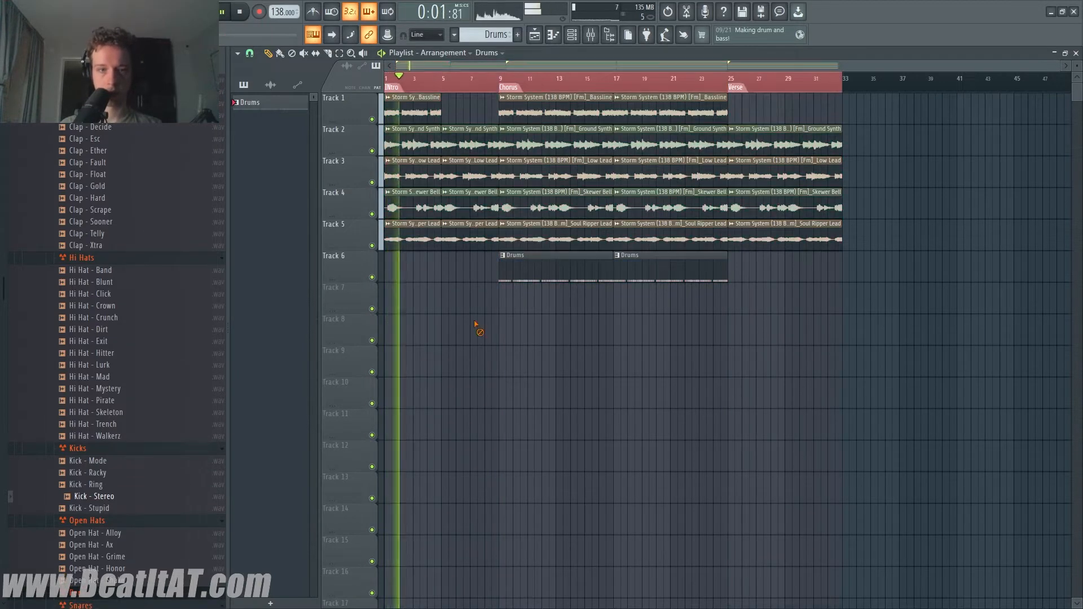
{"action": "left_click", "coordinate": [517, 34]}
{"action": "type", "text": "MIDI"}
{"action": "key", "text": "Return"}
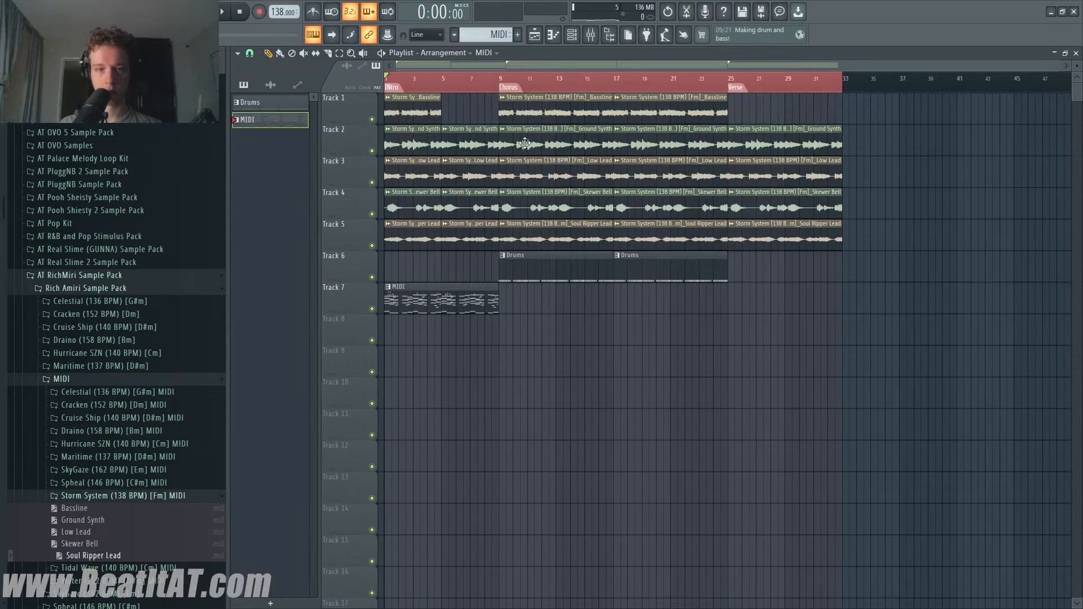
- Delete the Bassline clip at the start of the Chorus and lay out the Drums pattern as separate per-channel clips
{"action": "right_click", "coordinate": [566, 103]}
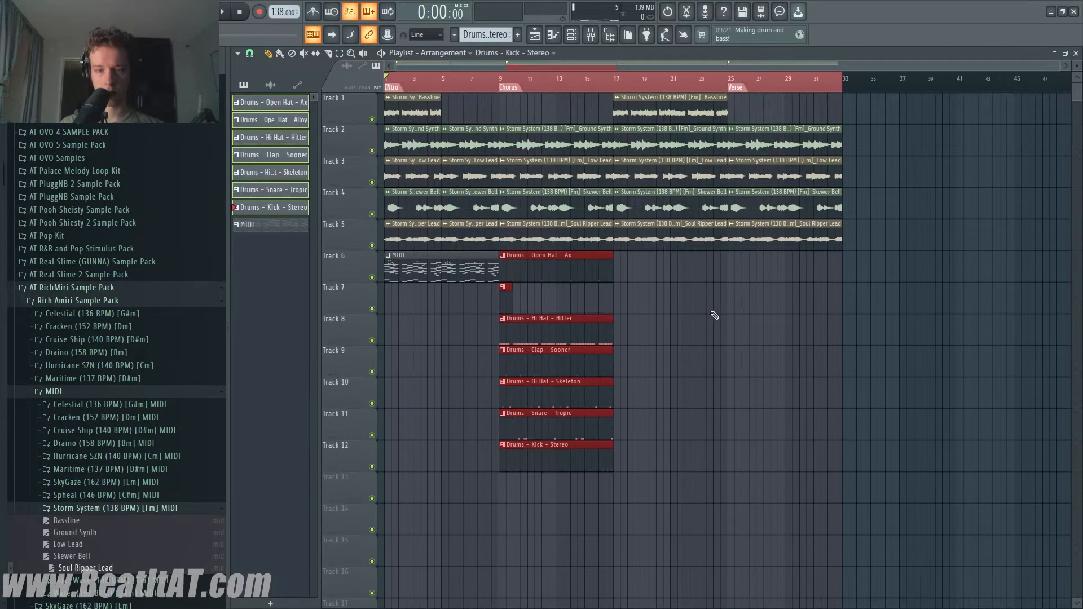
{"action": "left_click_drag", "start_coordinate": [619, 532], "coordinate": [507, 280]}
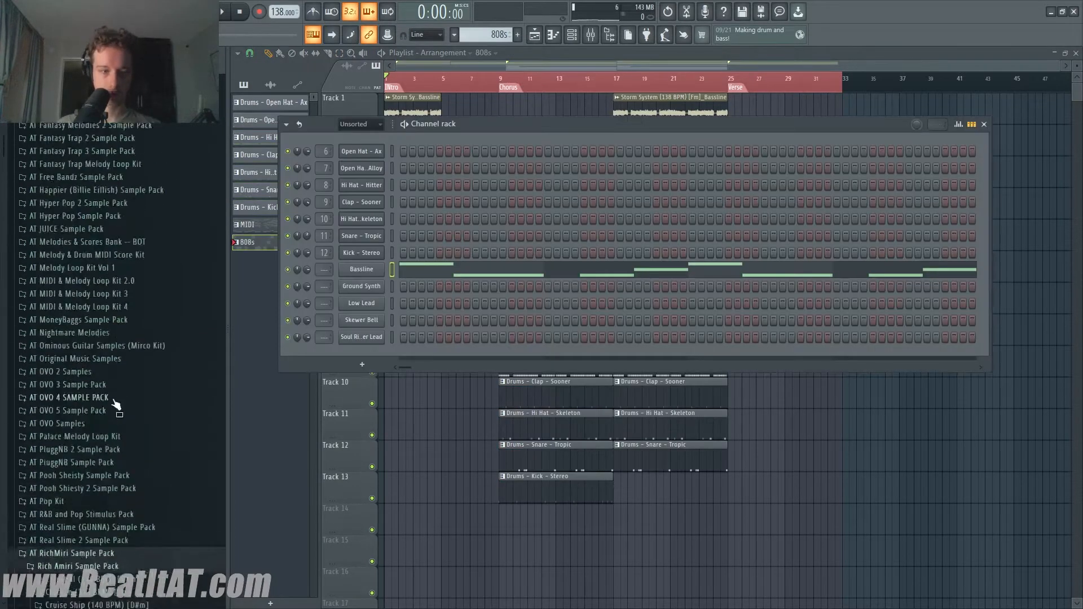
- Load the 808 - Spinz and 808 - Tron samples from the HELL kit's 808s into new channels
{"action": "scroll", "coordinate": [107, 386], "scroll_direction": "up", "scroll_amount": 1}
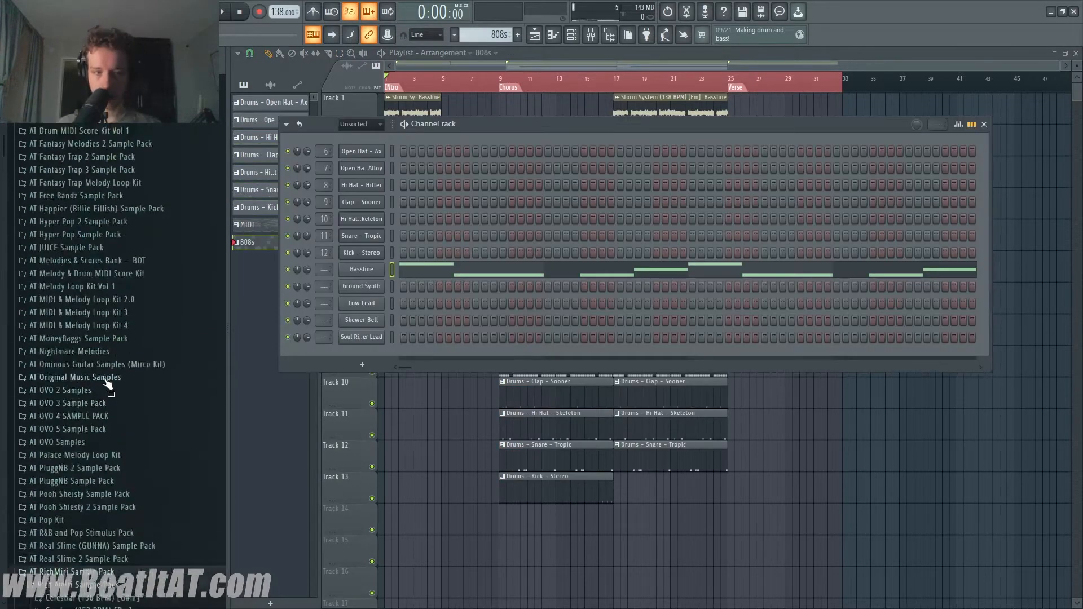
{"action": "scroll", "coordinate": [28, 236], "scroll_direction": "up", "scroll_amount": 7}
{"action": "scroll", "coordinate": [65, 232], "scroll_direction": "up", "scroll_amount": 4}
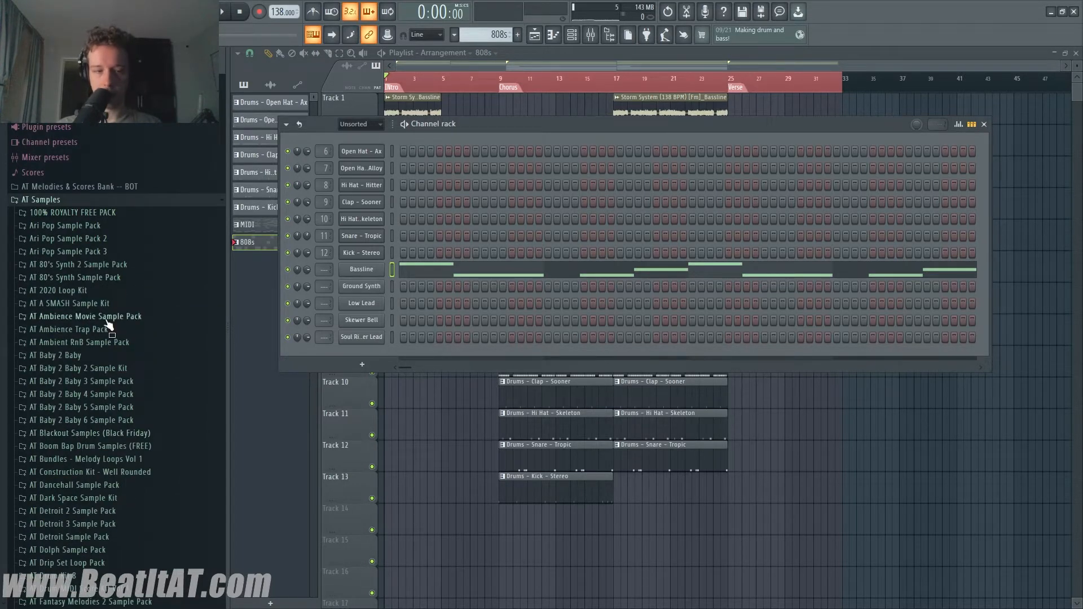
{"action": "scroll", "coordinate": [109, 326], "scroll_direction": "down", "scroll_amount": 20}
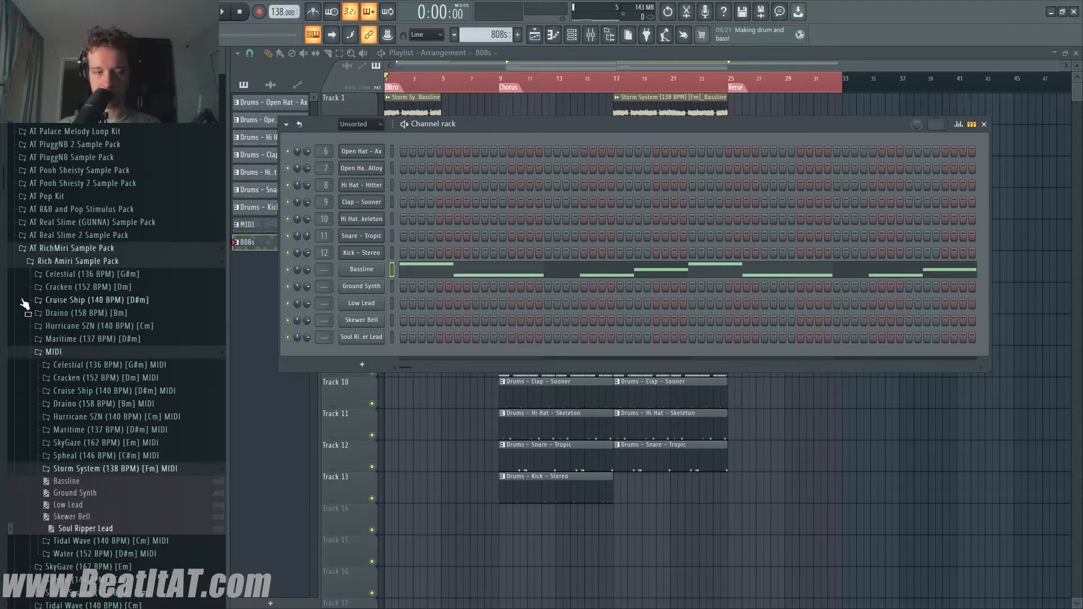
{"action": "scroll", "coordinate": [76, 194], "scroll_direction": "up", "scroll_amount": 20}
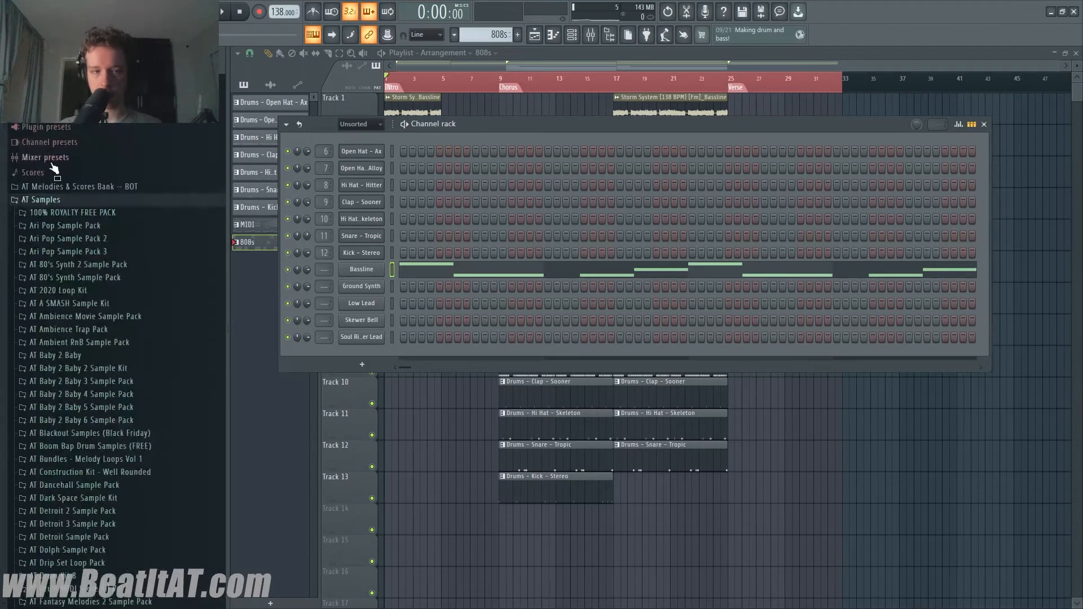
{"action": "left_click", "coordinate": [94, 211]}
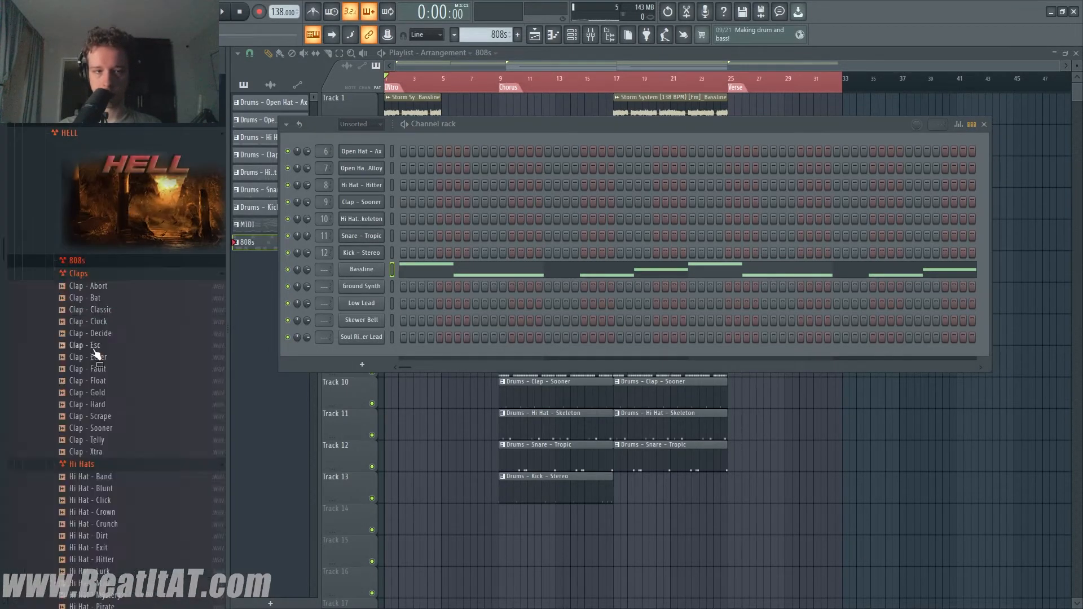
{"action": "left_click", "coordinate": [85, 263]}
{"action": "scroll", "coordinate": [93, 293], "scroll_direction": "down", "scroll_amount": 5}
{"action": "left_click", "coordinate": [87, 203]}
{"action": "right_click", "coordinate": [97, 205]}
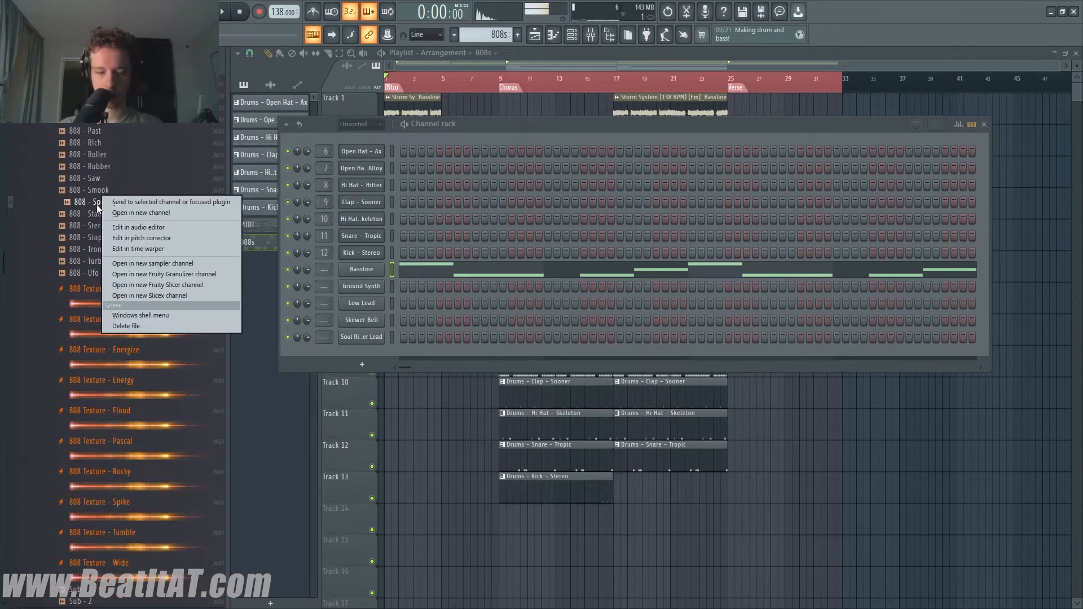
{"action": "left_click", "coordinate": [102, 214]}
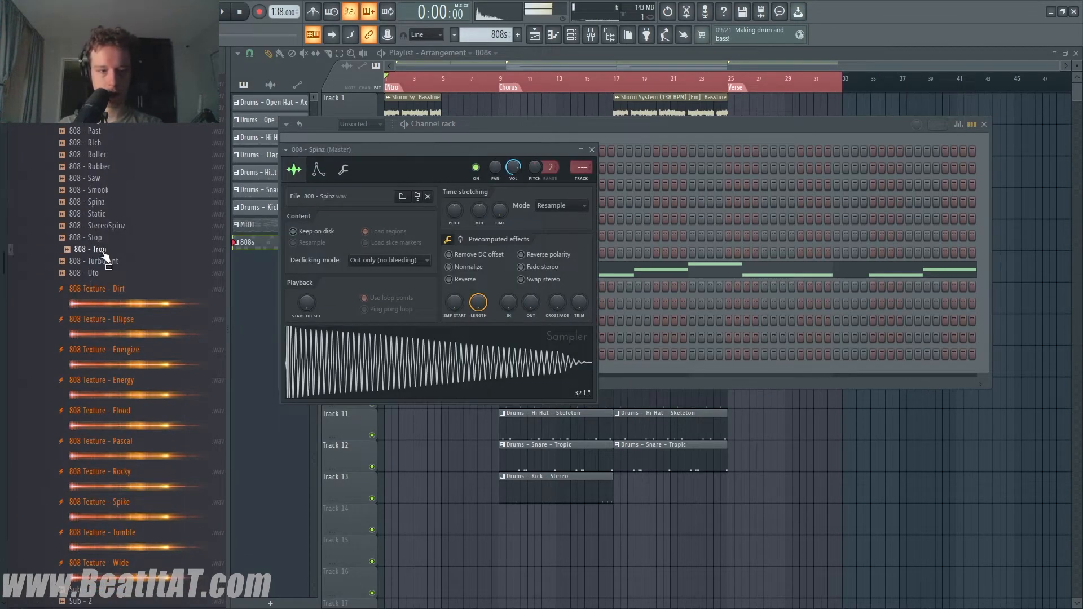
{"action": "right_click", "coordinate": [105, 255]}
{"action": "left_click", "coordinate": [112, 263]}
{"action": "left_click", "coordinate": [333, 184]}
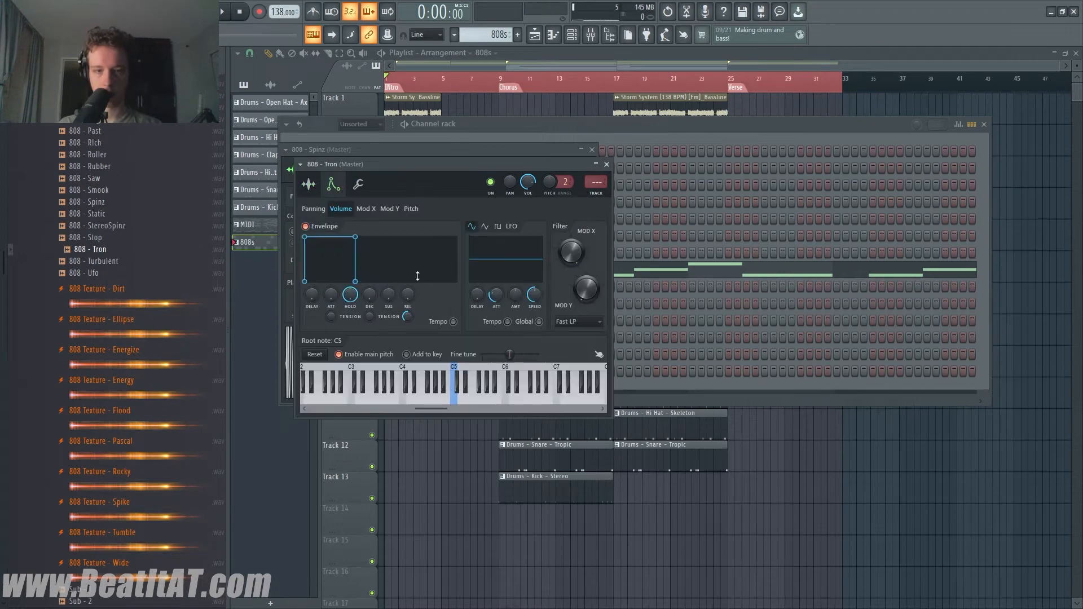
{"action": "right_click", "coordinate": [411, 295]}
{"action": "key", "text": "c"}
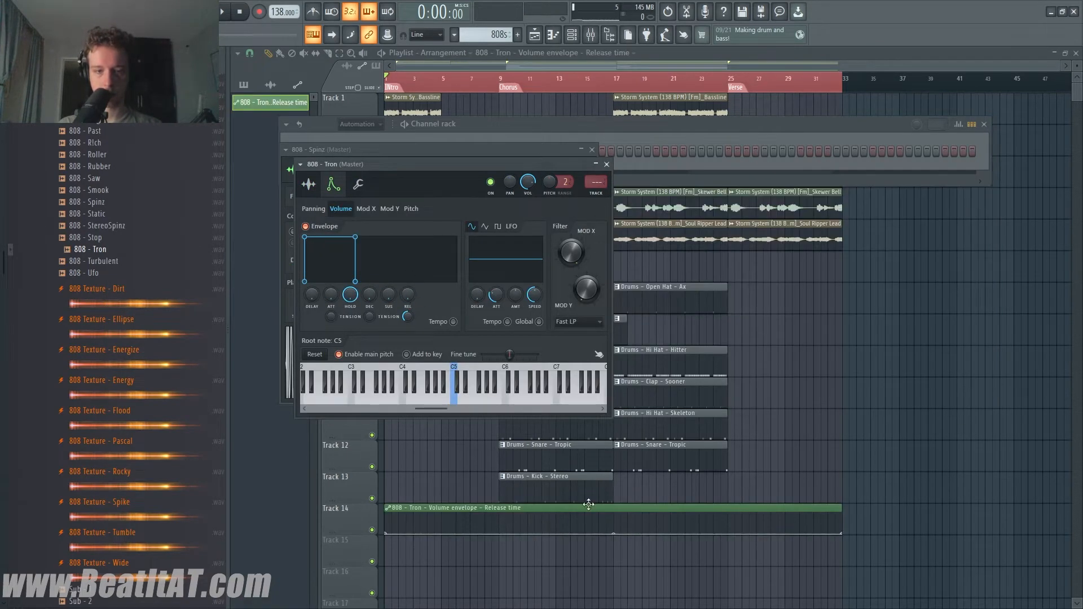
{"action": "right_click", "coordinate": [480, 507]}
{"action": "left_click", "coordinate": [554, 37]}
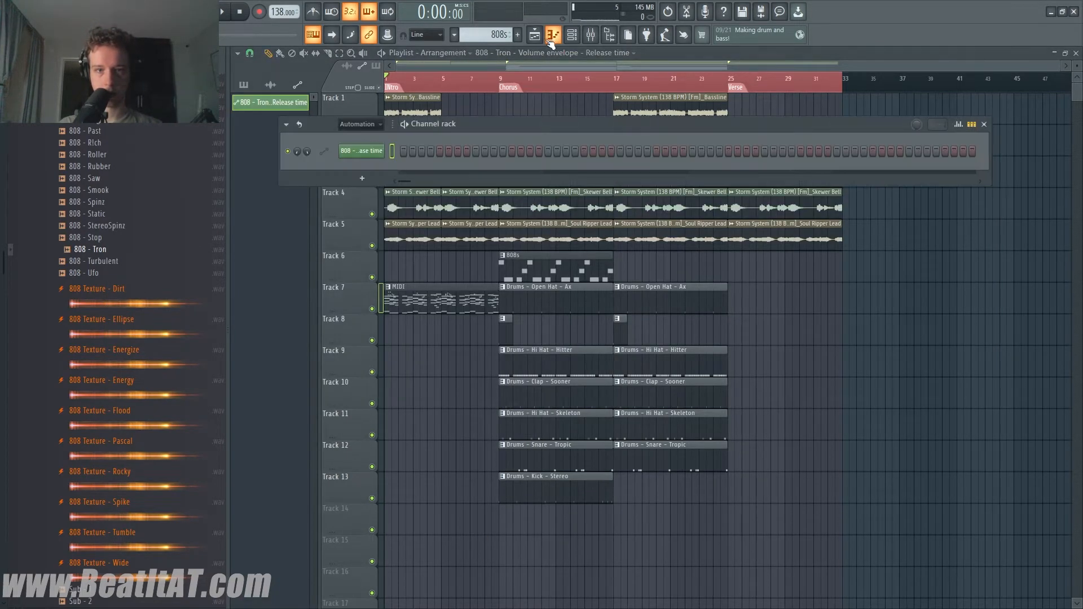
{"action": "right_click", "coordinate": [368, 154]}
{"action": "key", "text": "d"}
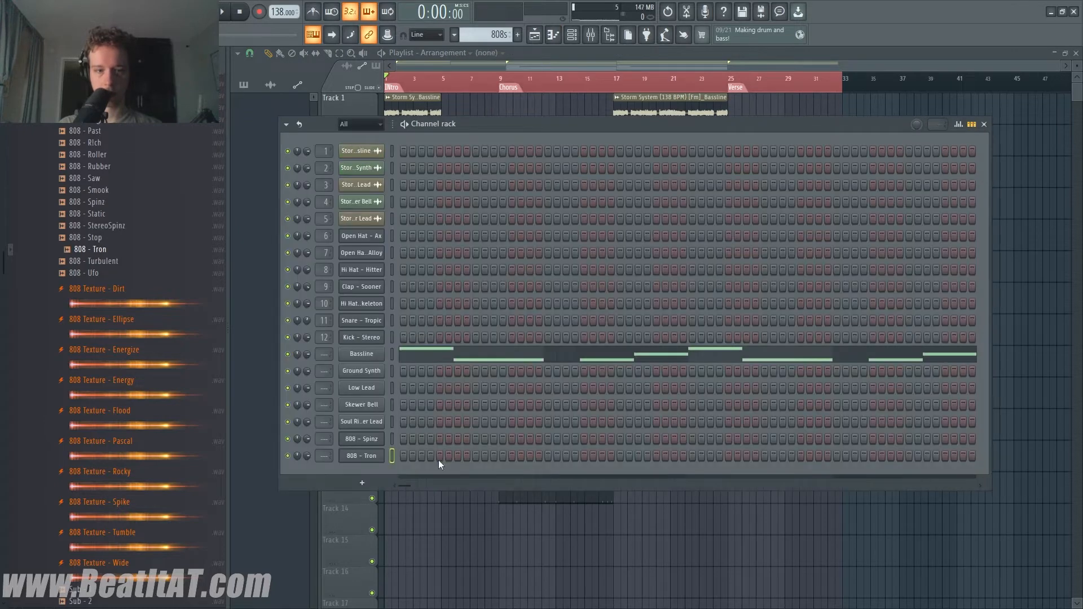
- Check the volume envelope, sample and cut-group settings of 808 - Tron, and open the 808 - Spinz settings as well
{"action": "left_click", "coordinate": [376, 457]}
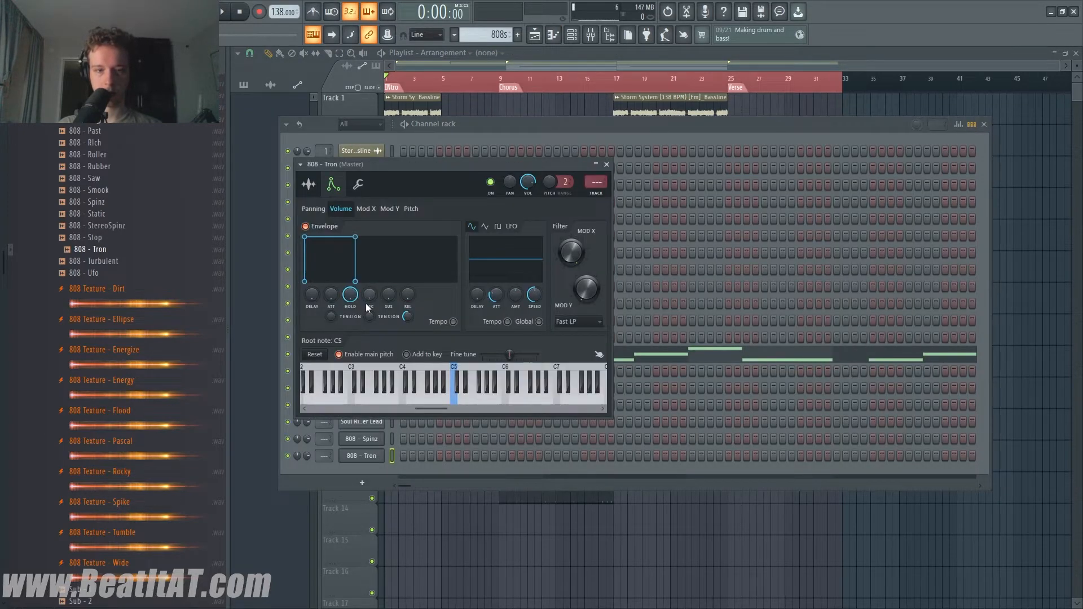
{"action": "left_click", "coordinate": [308, 185]}
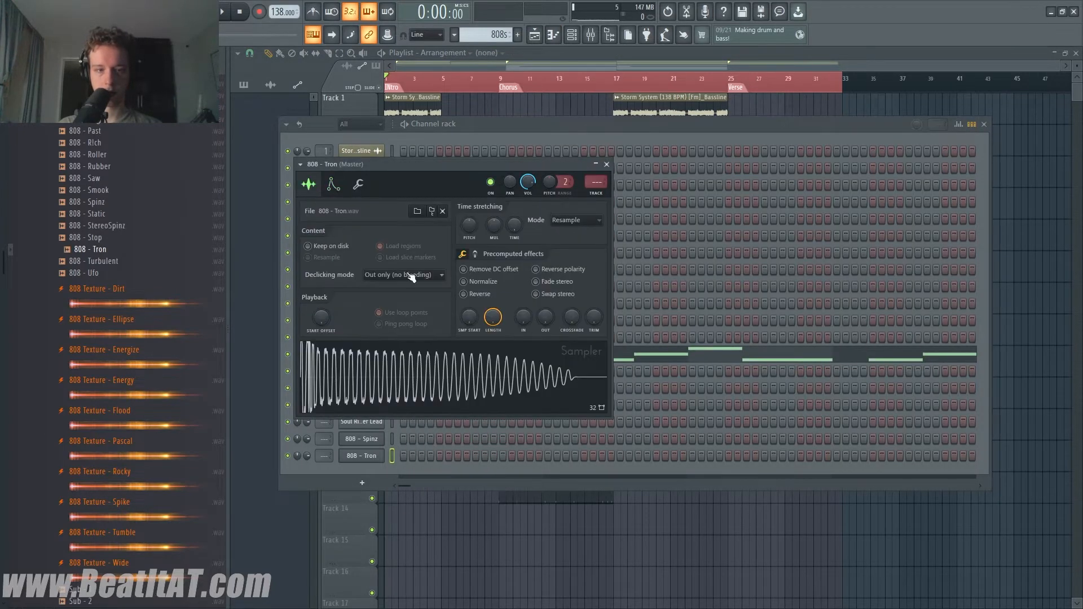
{"action": "left_click", "coordinate": [358, 184]}
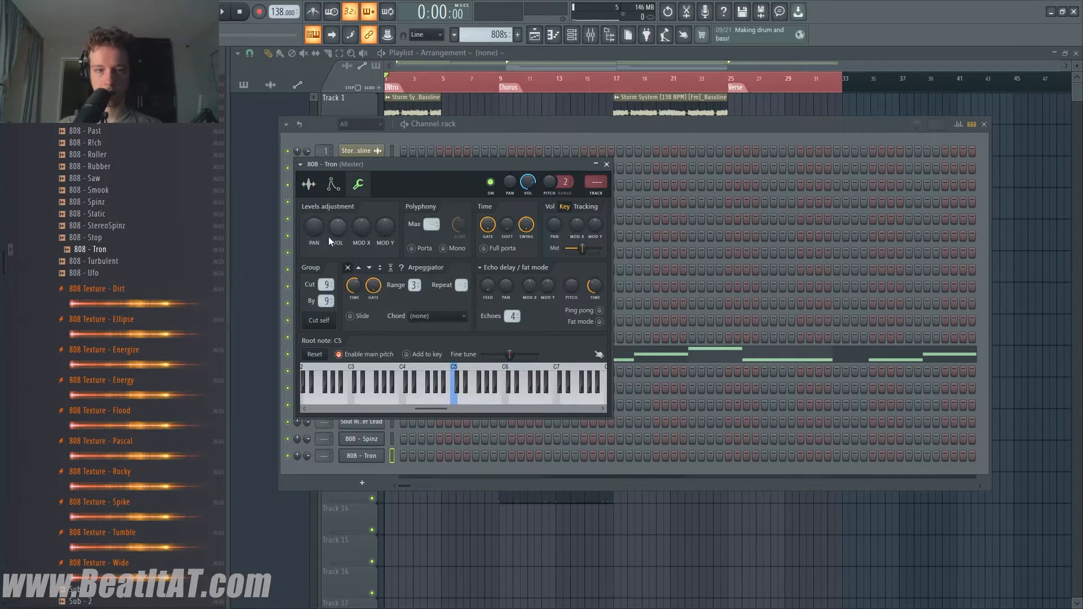
{"action": "left_click", "coordinate": [606, 164]}
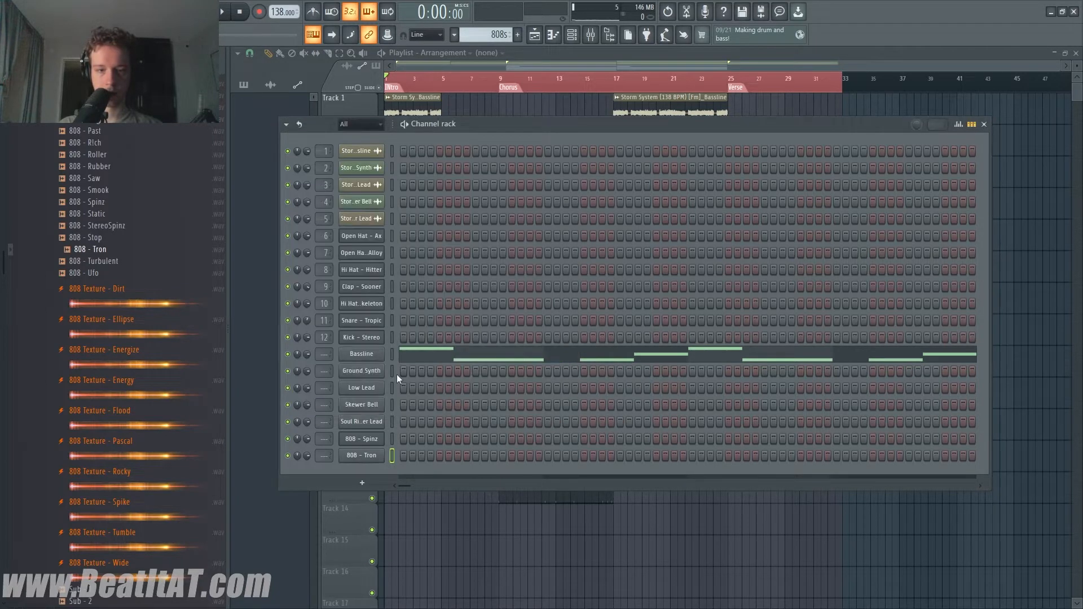
{"action": "right_click", "coordinate": [375, 444]}
{"action": "left_click", "coordinate": [391, 441]}
{"action": "key", "text": "Escape"}
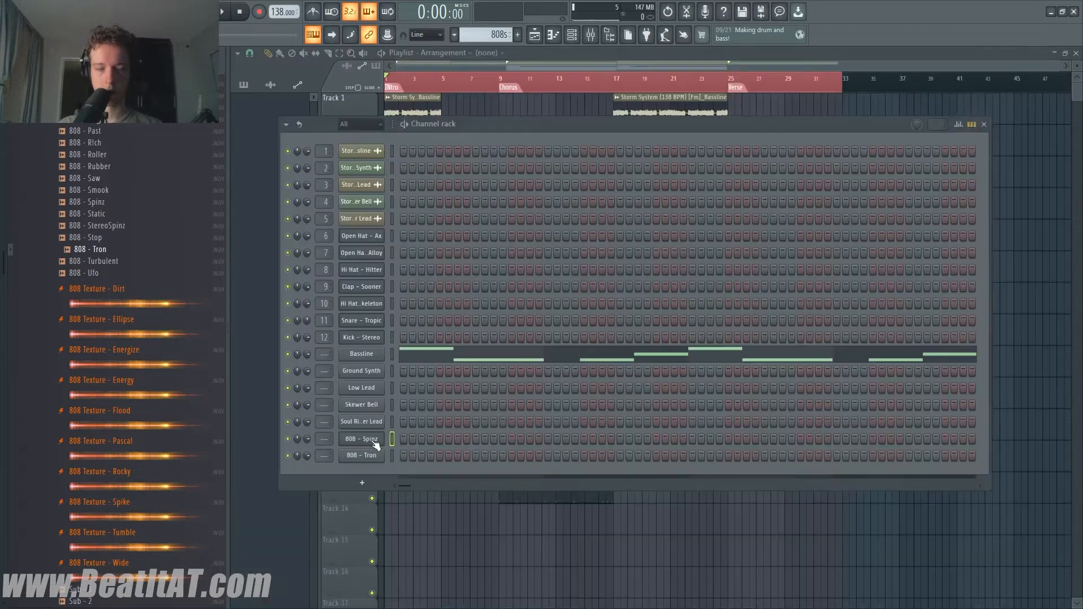
{"action": "left_click", "coordinate": [374, 446]}
{"action": "left_click", "coordinate": [320, 168]}
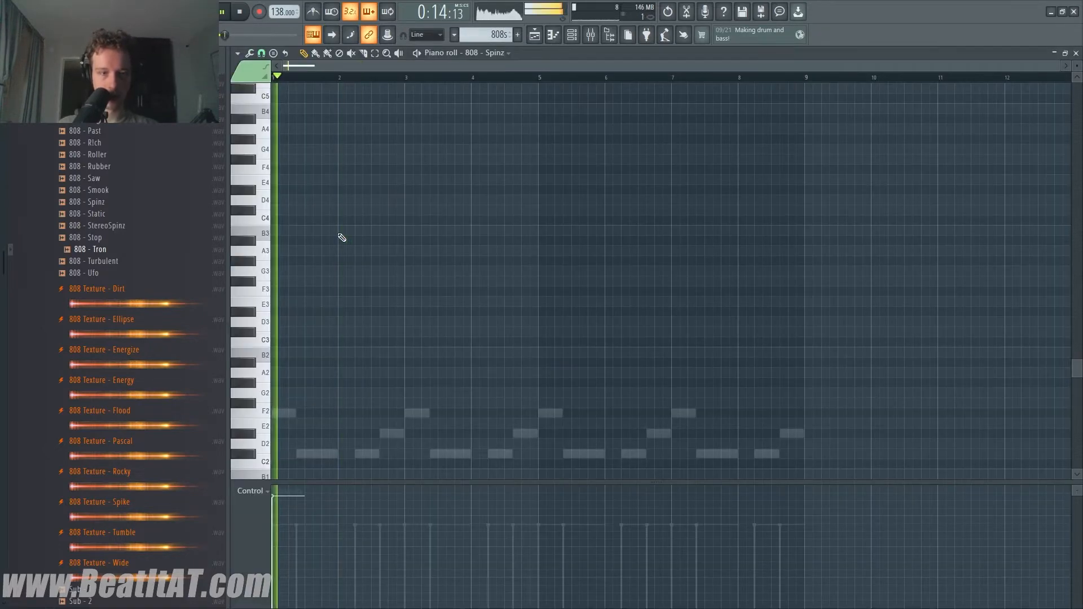
- Enter an F5 note followed by a C#5 note in bar 1 of 808 - Spinz, following the ghosted Bassline notes
{"action": "left_click", "coordinate": [289, 200]}
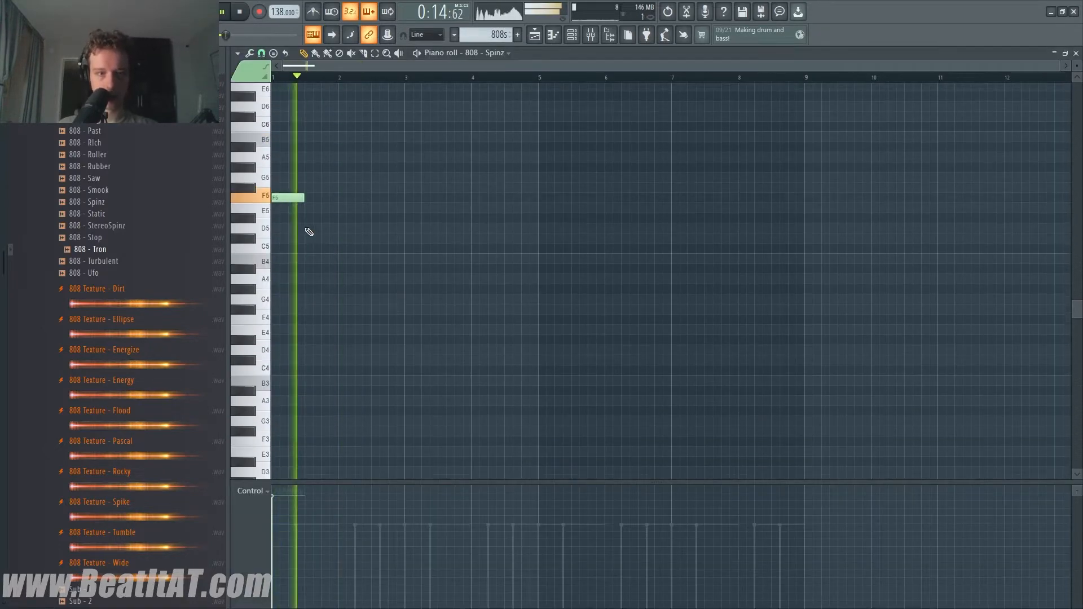
{"action": "key", "text": "space"}
{"action": "left_click_drag", "start_coordinate": [304, 201], "coordinate": [314, 201]}
{"action": "key", "text": "space"}
{"action": "left_click", "coordinate": [316, 201]}
{"action": "key", "text": "space"}
{"action": "key", "text": "space"}
{"action": "right_click", "coordinate": [333, 202]}
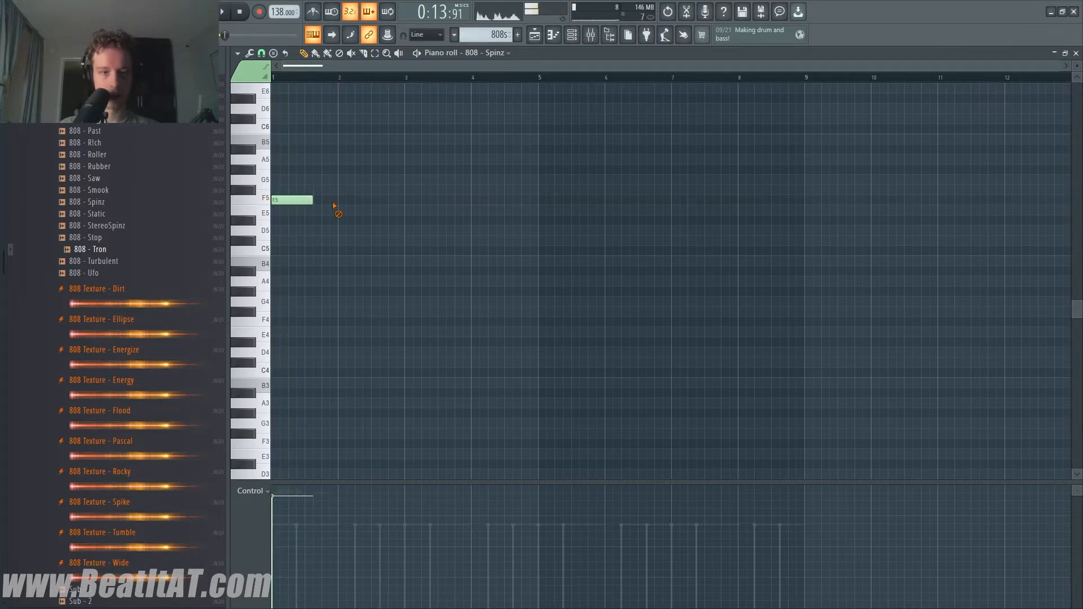
{"action": "key", "text": "space"}
{"action": "scroll", "coordinate": [349, 357], "scroll_direction": "down", "scroll_amount": 6}
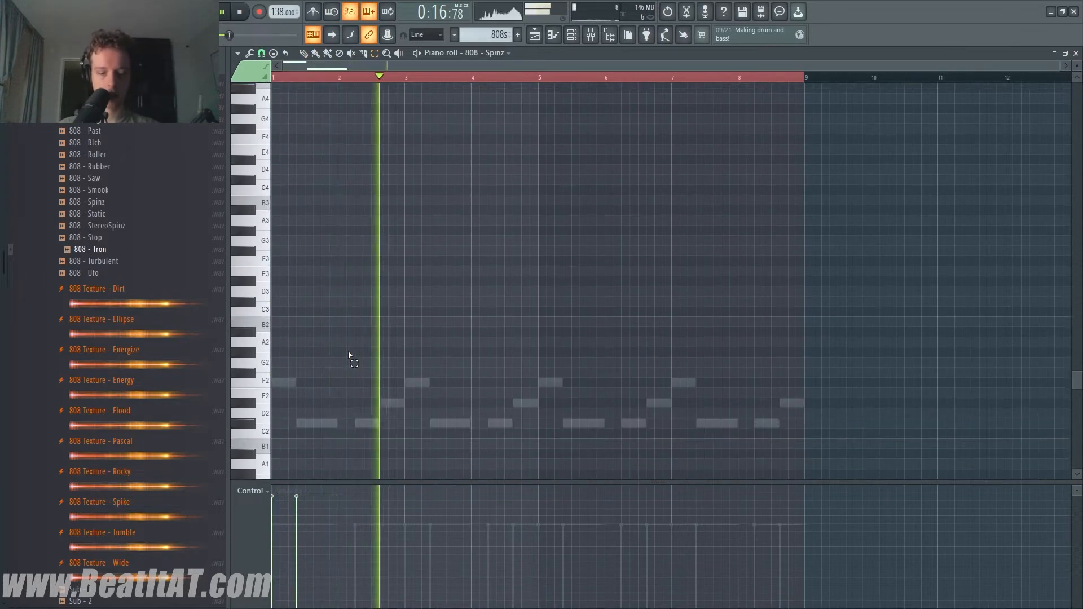
{"action": "scroll", "coordinate": [348, 339], "scroll_direction": "up", "scroll_amount": 5}
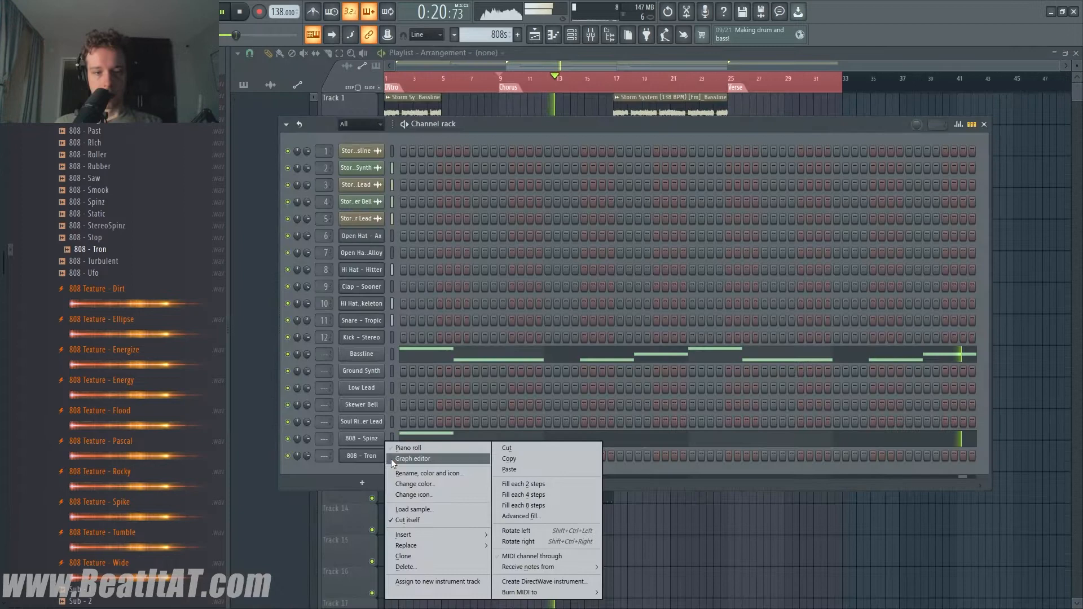
- Enter a C#5 note followed by a D#5 note in bar 2 of 808 - Tron, aligned to the ghosted Bassline
{"action": "key", "text": "Escape"}
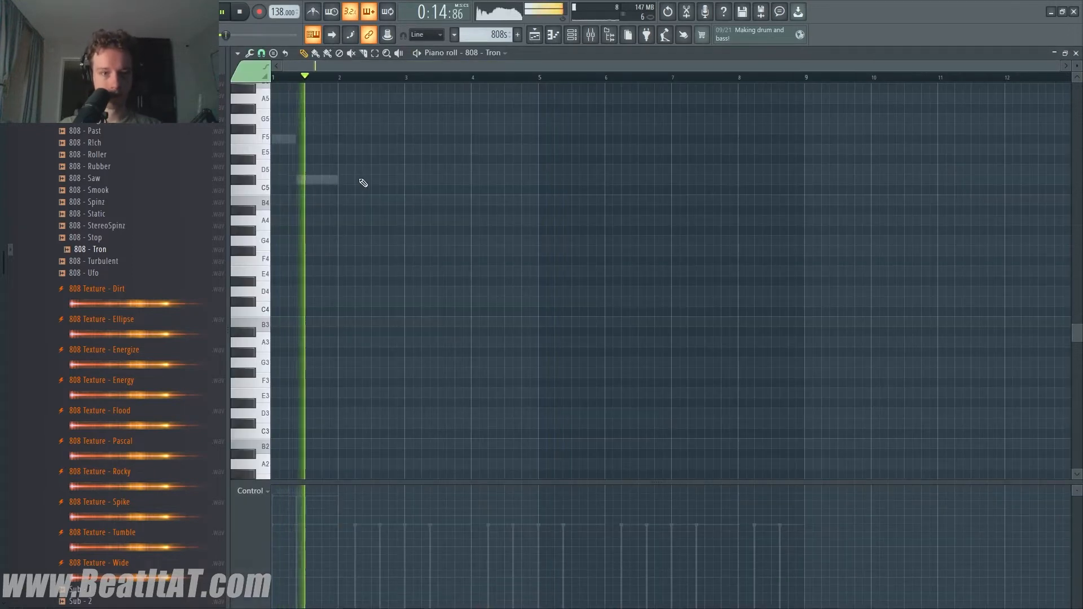
{"action": "left_click", "coordinate": [372, 180]}
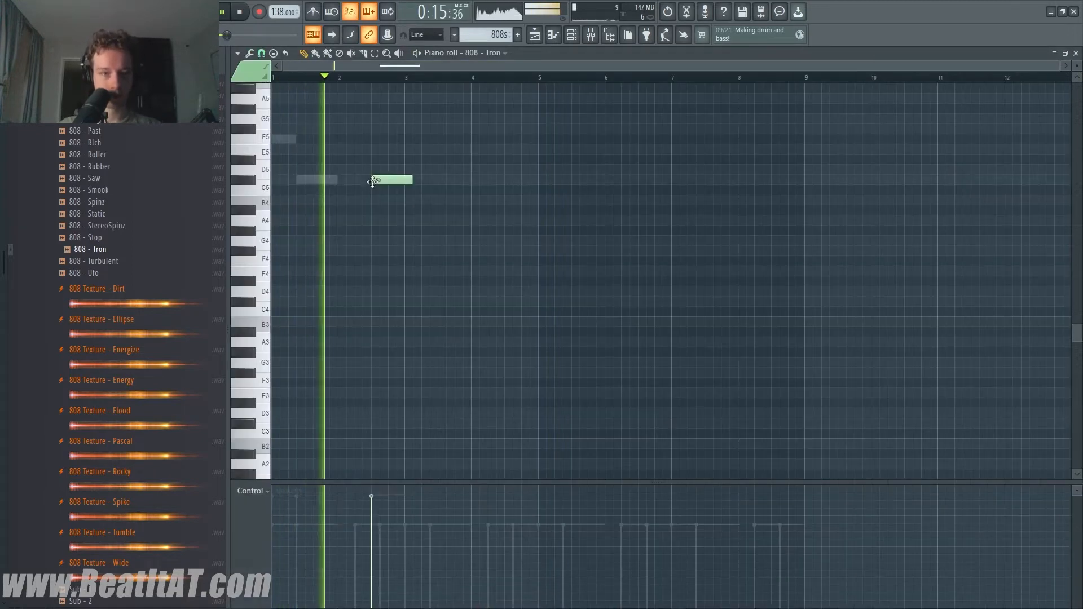
{"action": "scroll", "coordinate": [401, 213], "scroll_direction": "down", "scroll_amount": 4}
{"action": "key", "text": "space"}
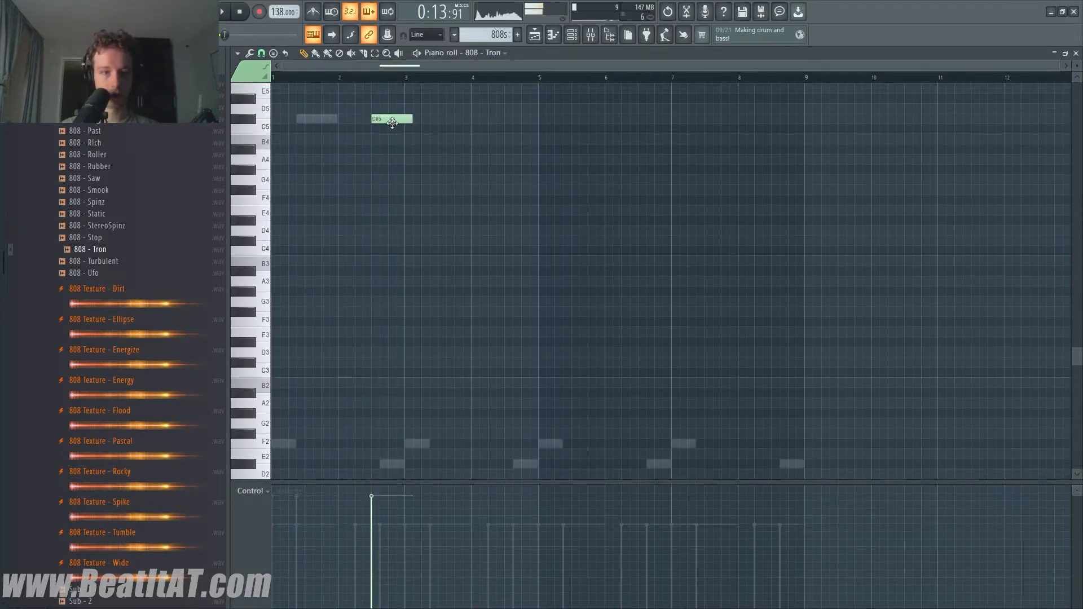
{"action": "key", "text": "space"}
{"action": "left_click_drag", "start_coordinate": [380, 125], "coordinate": [373, 126]}
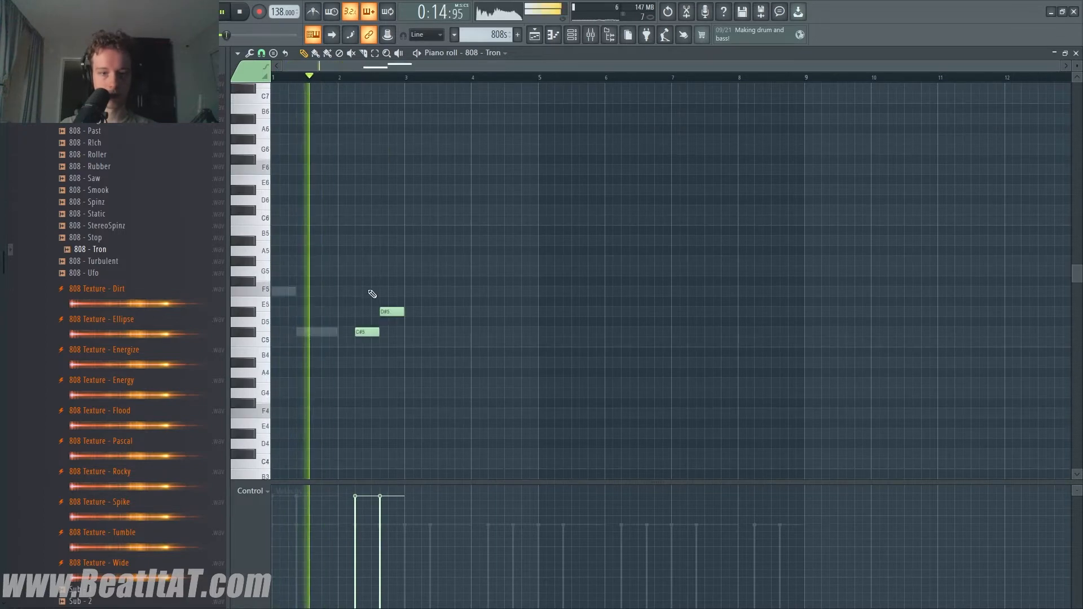
- Slice the beginning of the D#5 note in 808 - Tron into two short repeats
{"action": "scroll", "coordinate": [395, 339], "scroll_direction": "up", "scroll_amount": 2, "text": "ctrl"}
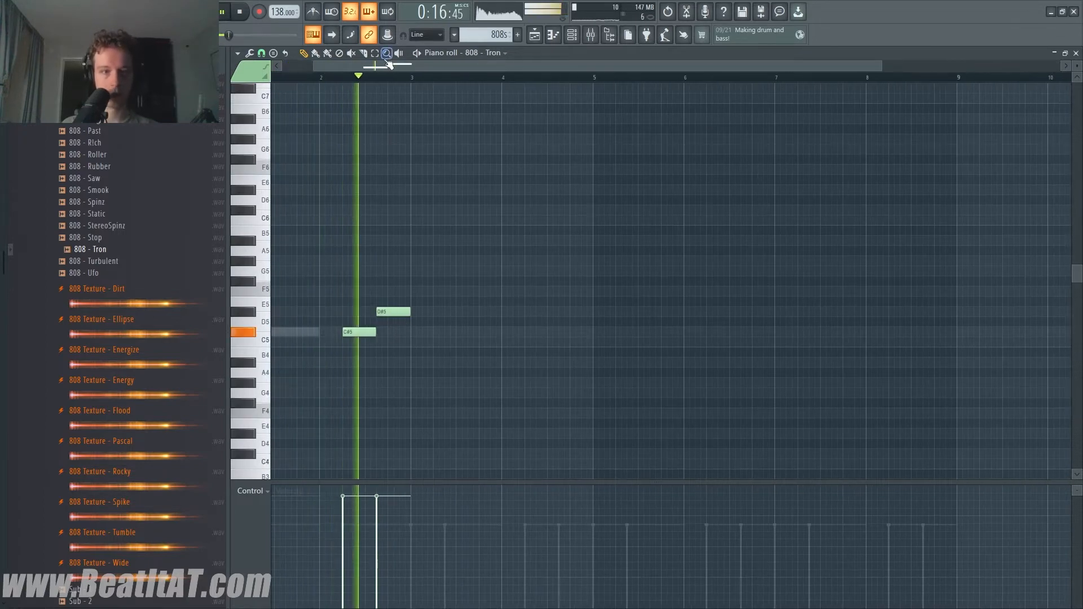
{"action": "left_click", "coordinate": [363, 54]}
{"action": "left_click_drag", "start_coordinate": [383, 305], "coordinate": [388, 325]}
{"action": "scroll", "coordinate": [387, 381], "scroll_direction": "down", "scroll_amount": 2, "text": "ctrl"}
- Repeat the two-bar 808 - Spinz and 808 - Tron lines in bars 3 and 4 and reopen the 808 - Tron notes
{"action": "key", "text": "ctrl+a"}
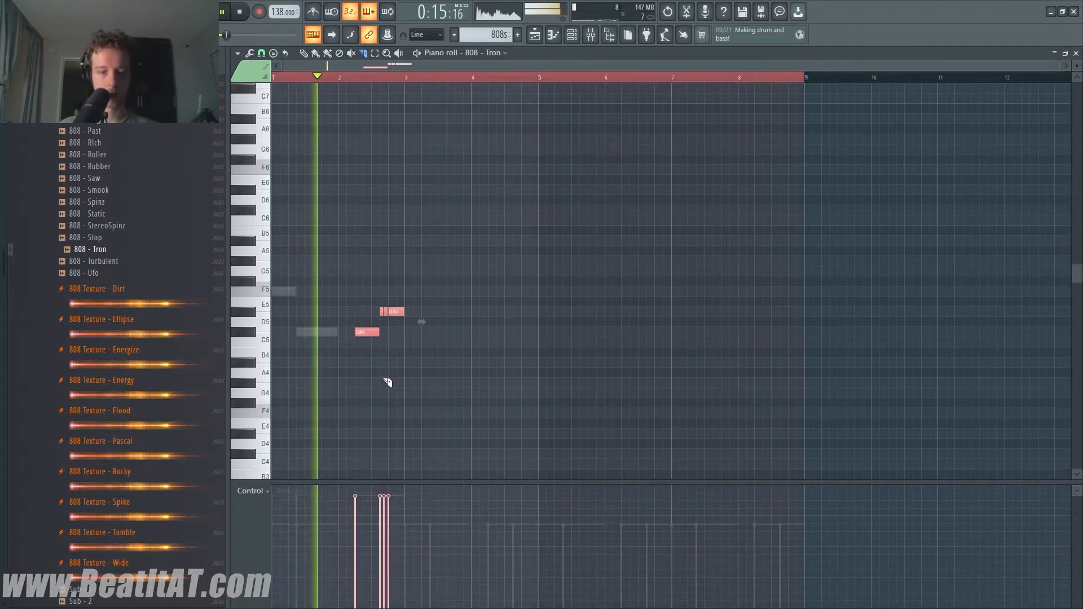
{"action": "left_click", "coordinate": [426, 372], "text": "ctrl"}
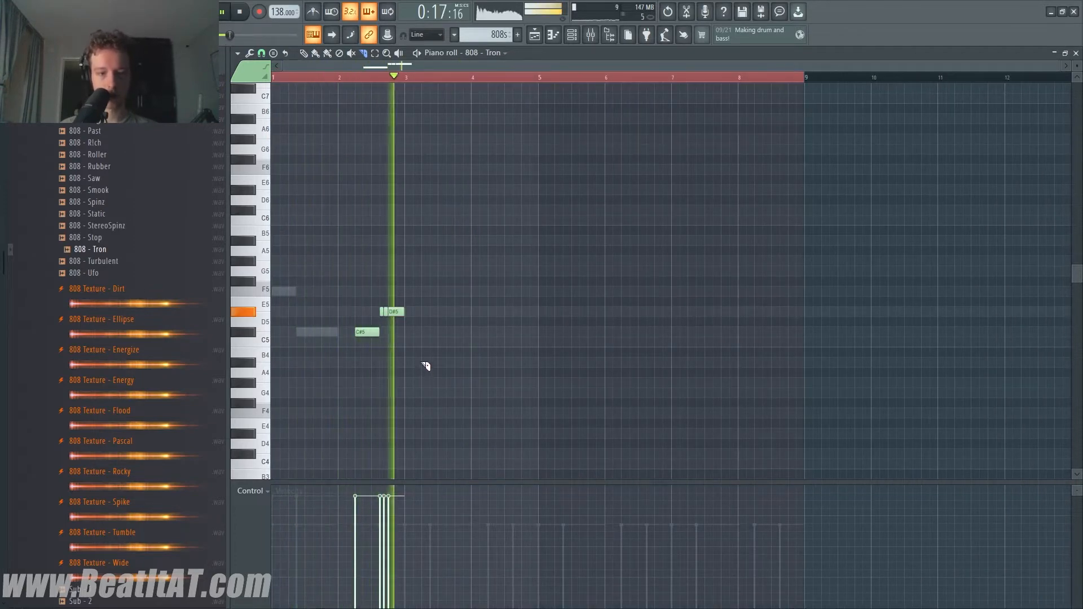
{"action": "scroll", "coordinate": [430, 335], "scroll_direction": "down", "scroll_amount": 3}
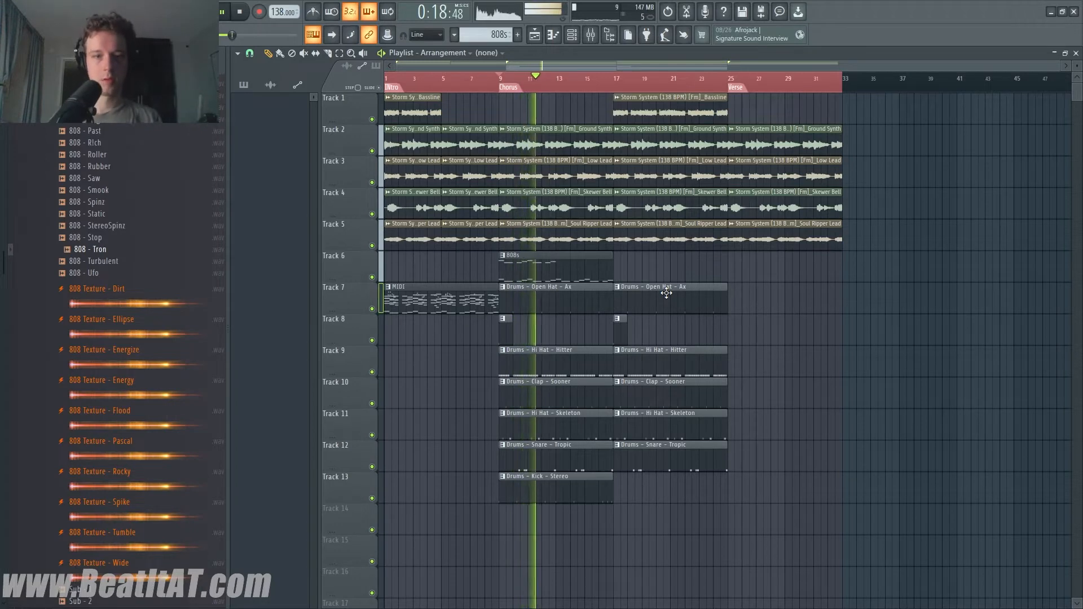
{"action": "double_click", "coordinate": [577, 270]}
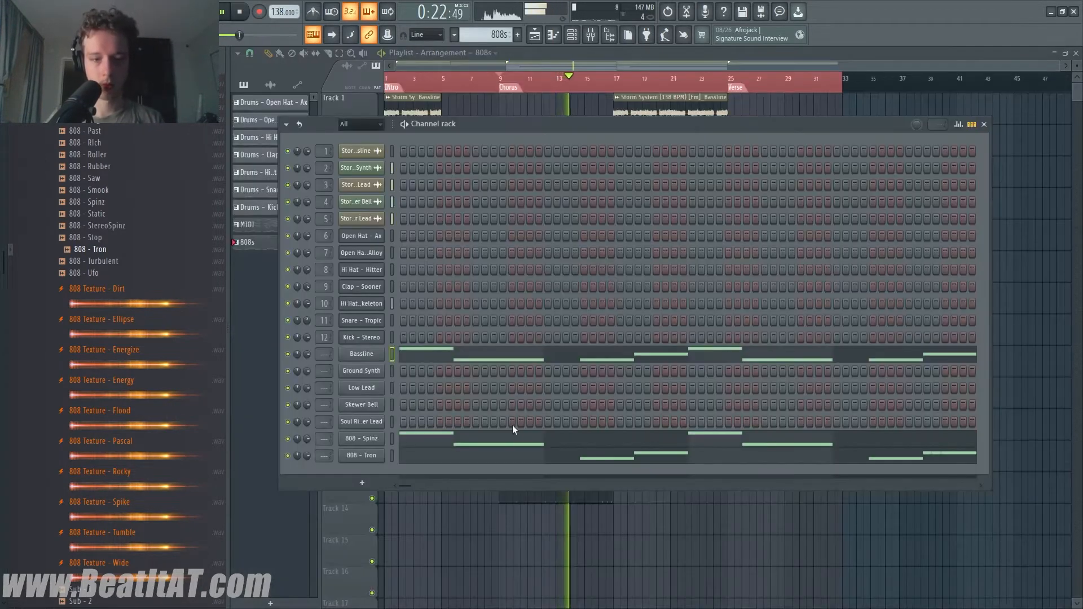
{"action": "left_click", "coordinate": [500, 452]}
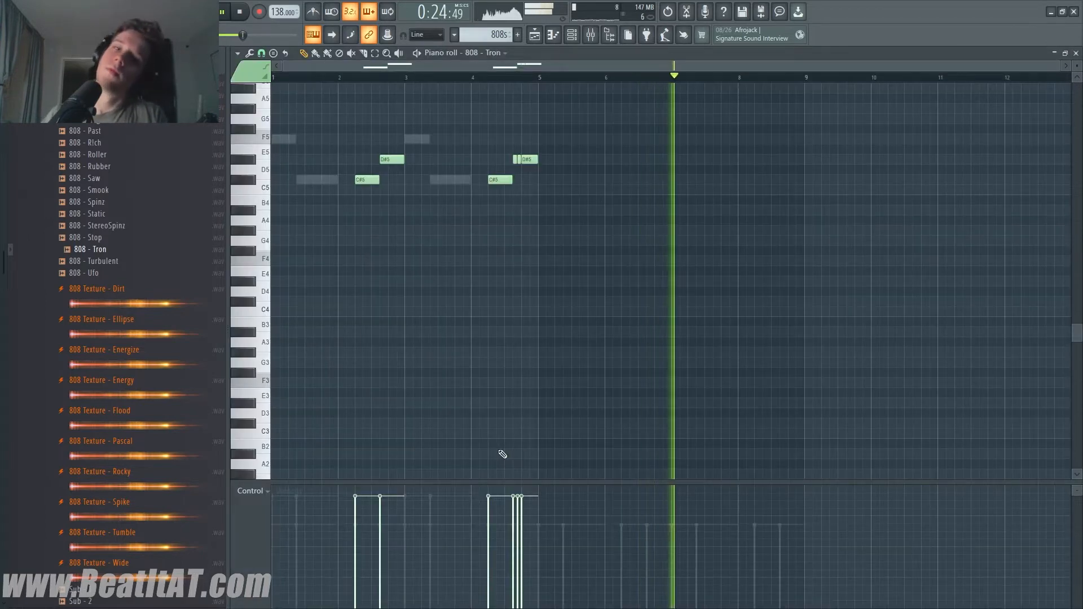
- Raise the two short D#5 repeats in bar 4 of 808 - Tron by an octave to D#6
{"action": "key", "text": "Escape"}
{"action": "left_click", "coordinate": [540, 456]}
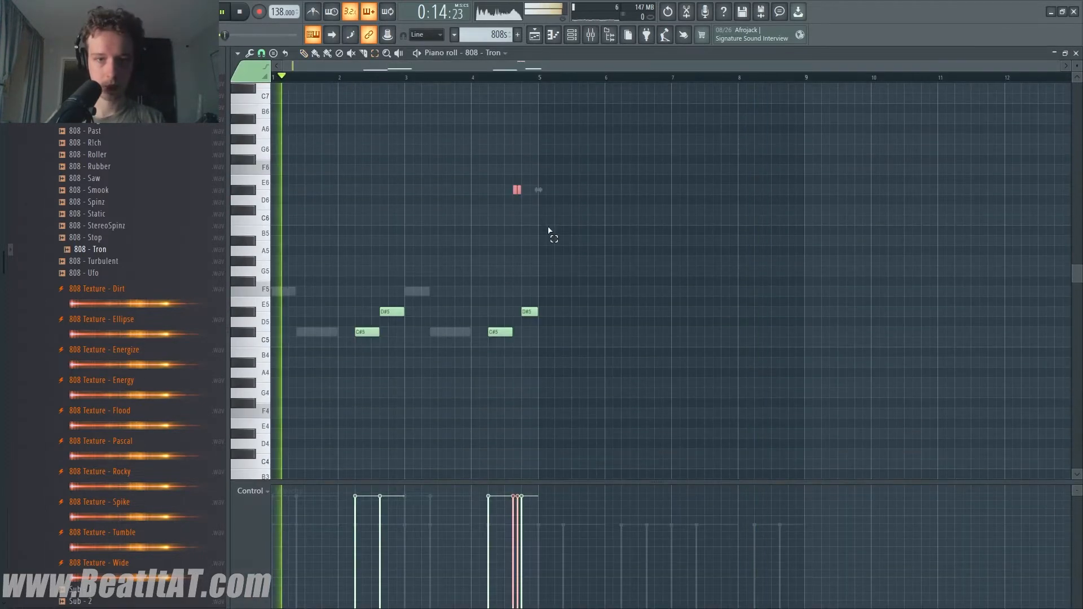
{"action": "left_click", "coordinate": [546, 231], "text": "ctrl"}
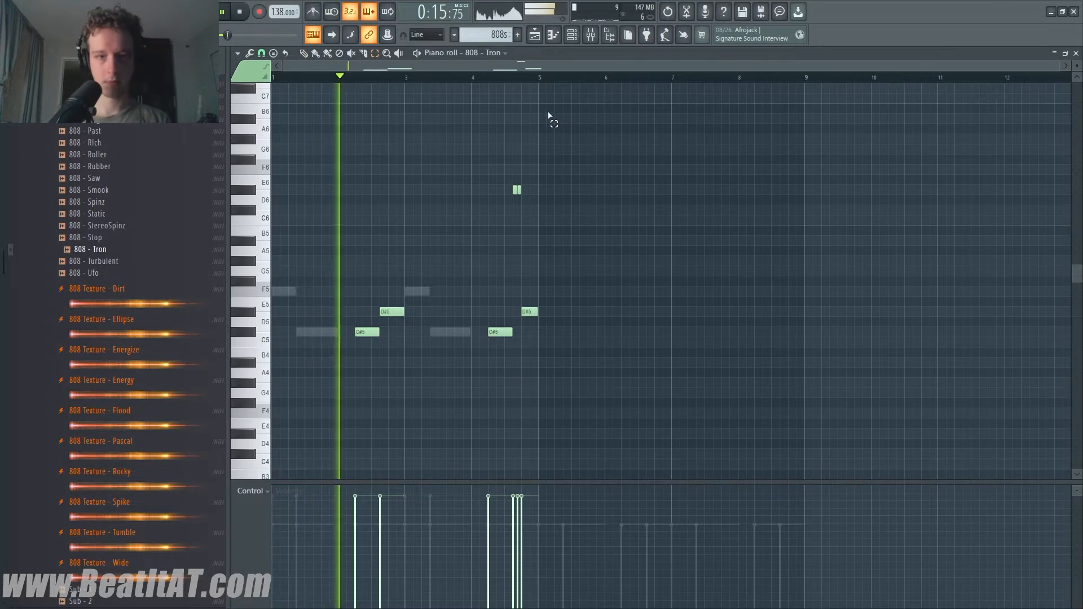
- Duplicate the whole four-bar 808 - Tron line into bars 5 to 8
{"action": "key", "text": "ctrl+a"}
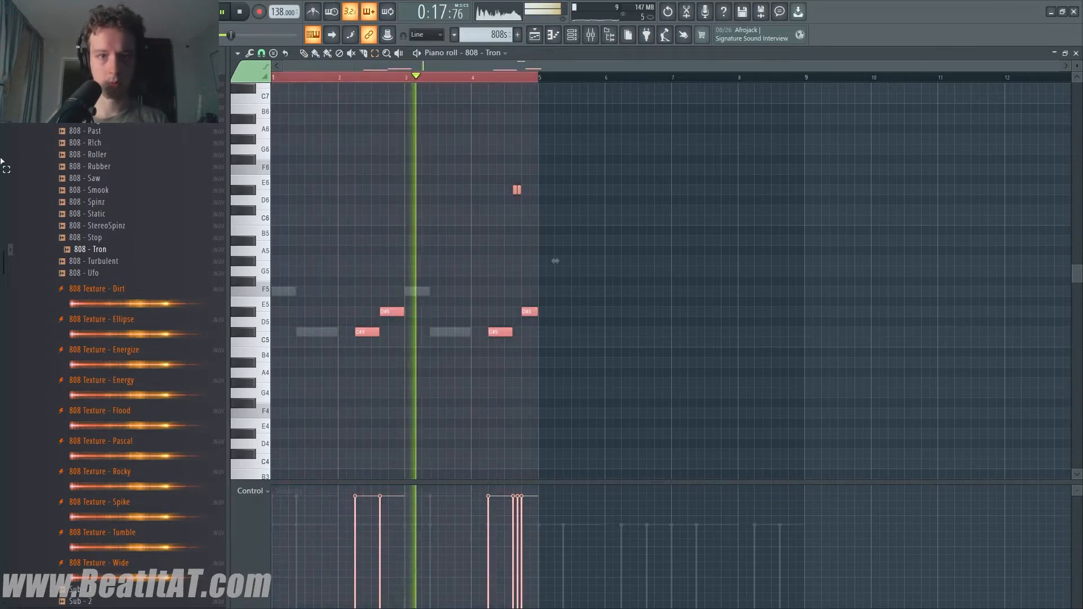
{"action": "key", "text": "ctrl+b"}
{"action": "key", "text": "Escape"}
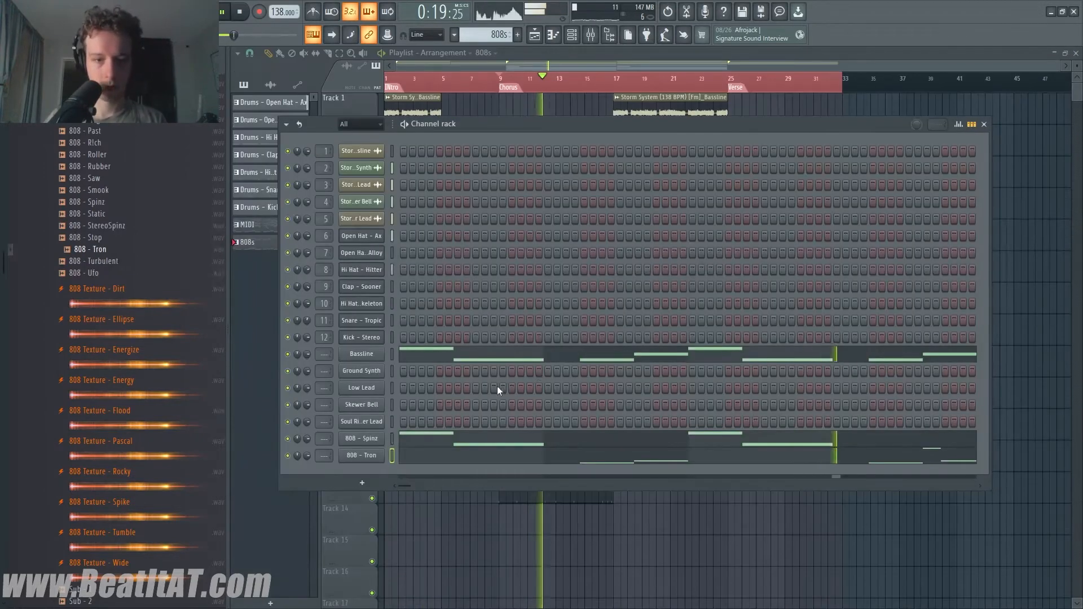
- Route the 808 - Spinz and 808 - Tron channels to mixer tracks 13 and 14
{"action": "left_click", "coordinate": [490, 443]}
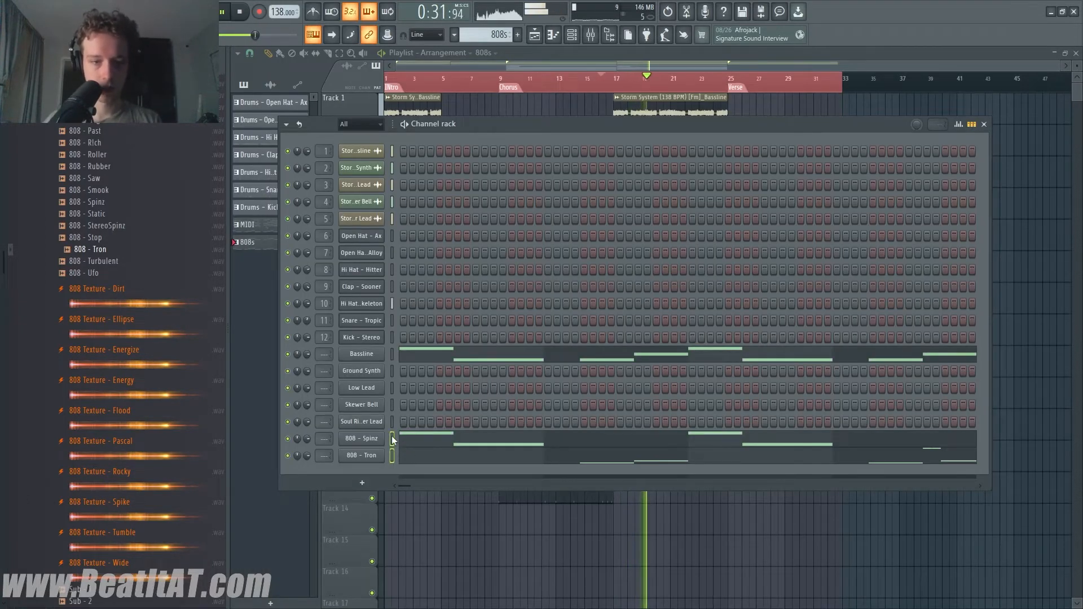
{"action": "left_click", "coordinate": [592, 40]}
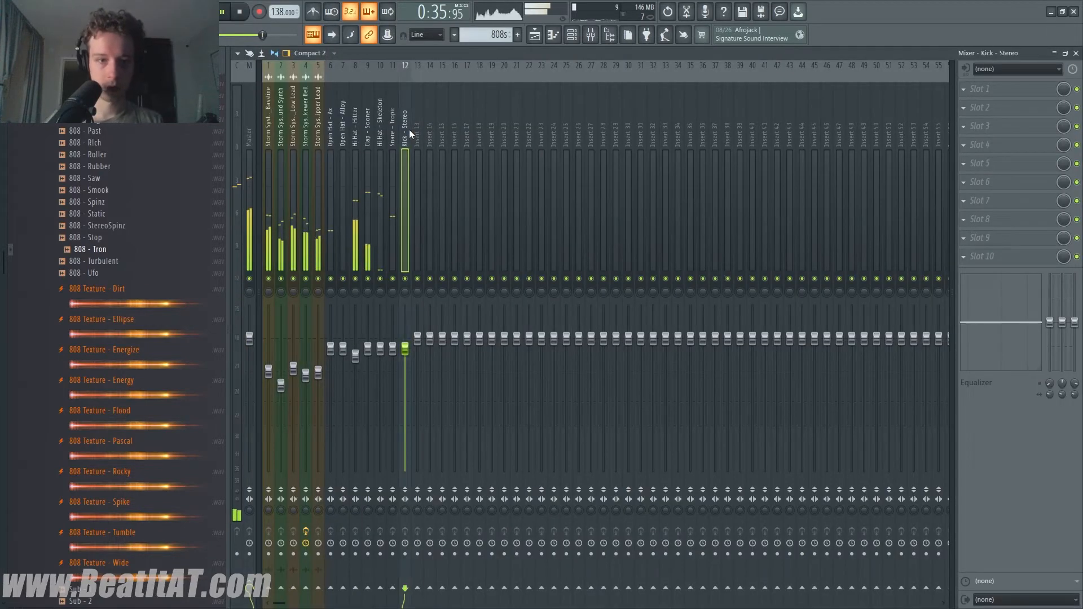
{"action": "left_click", "coordinate": [415, 127]}
{"action": "key", "text": "F9"}
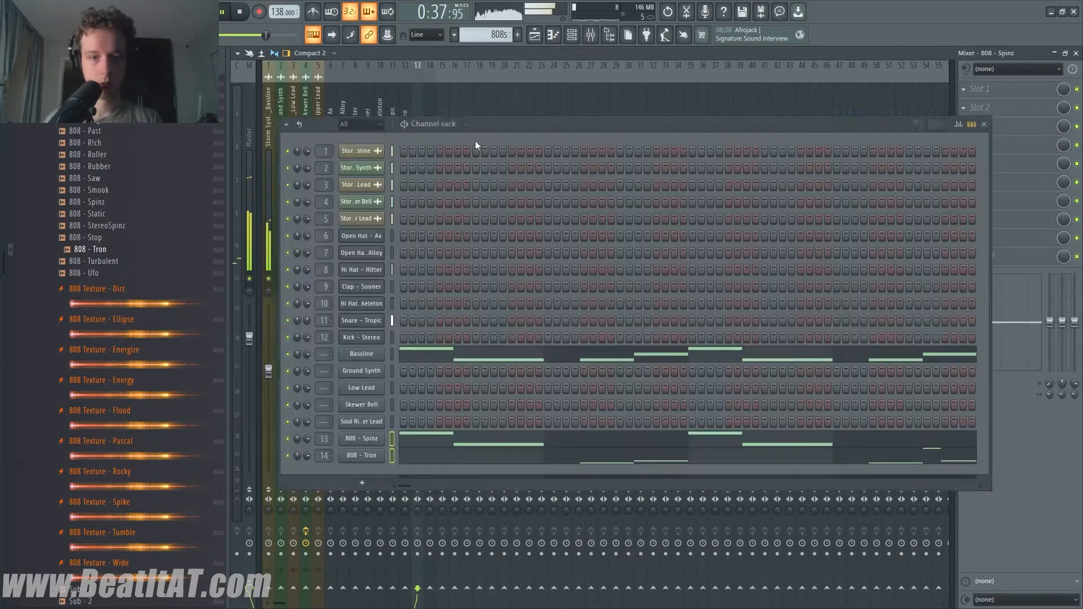
- Split the 808s pattern by channel into separate 808 - Spinz and 808 - Tron clips, making the verse's Spinz clip unique
{"action": "key", "text": "F6"}
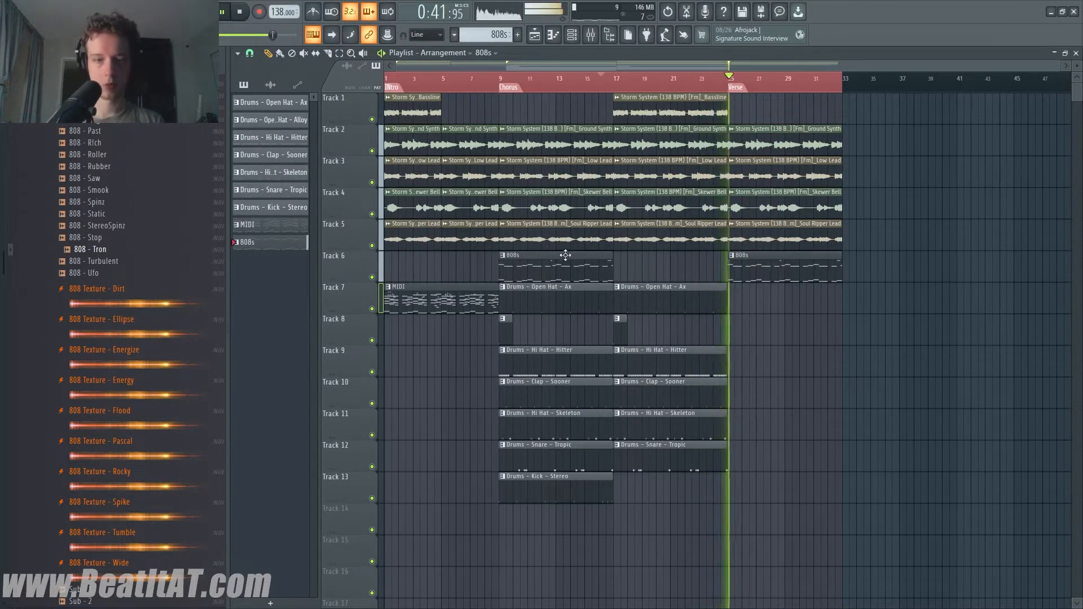
{"action": "key", "text": "F7"}
{"action": "key", "text": "F6"}
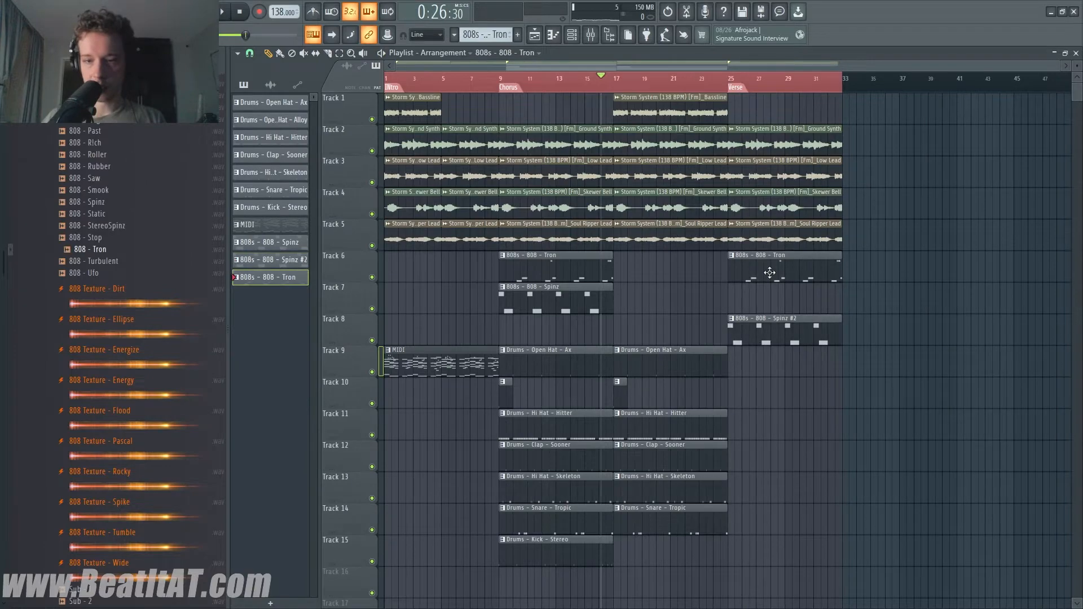
- Move the 808 - Tron notes into the verse's 808 - Spinz #2 pattern and remove the verse's Tron clip
{"action": "double_click", "coordinate": [769, 273]}
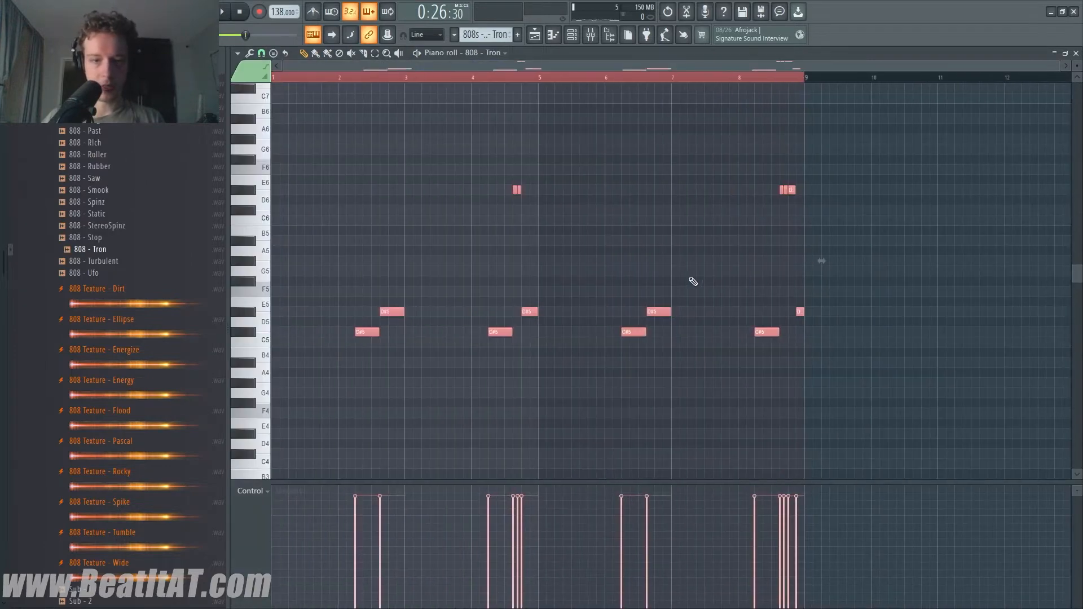
{"action": "key", "text": "ctrl+x"}
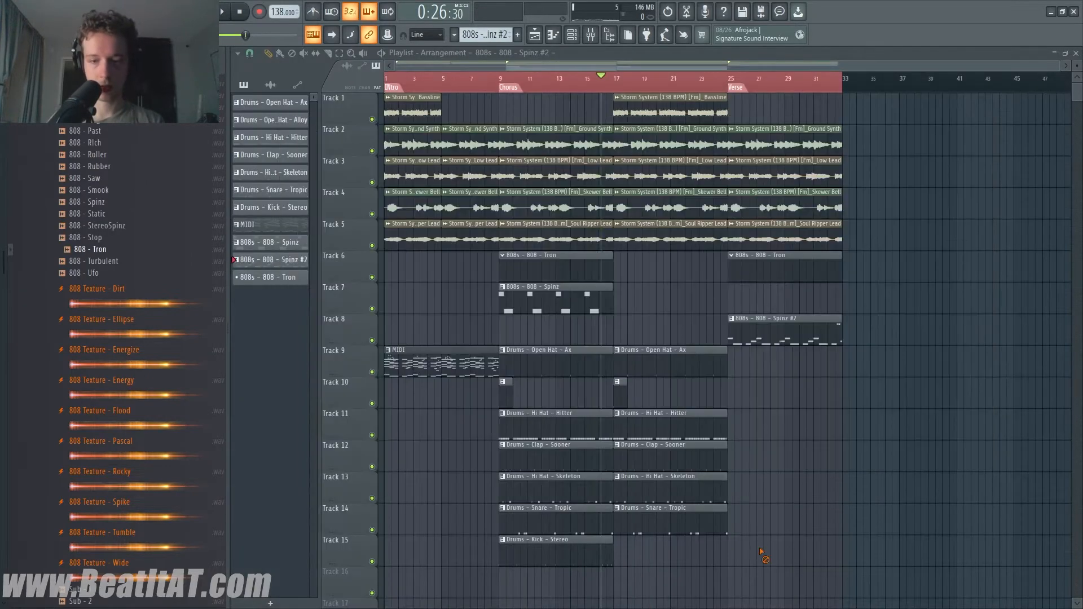
{"action": "key", "text": "space"}
{"action": "right_click", "coordinate": [788, 277]}
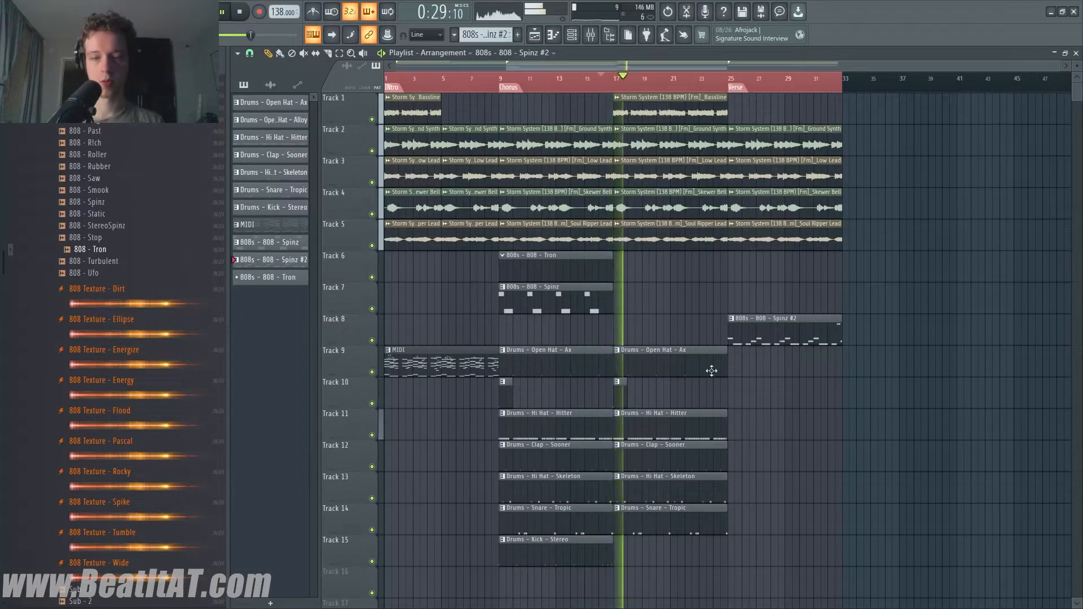
- Copy the Open Hat - Alloy, Hi Hat - Hitter and Clap - Sooner clips into the verse and Snare - Tropic to bar 33
{"action": "left_click_drag", "start_coordinate": [668, 430], "coordinate": [786, 430]}
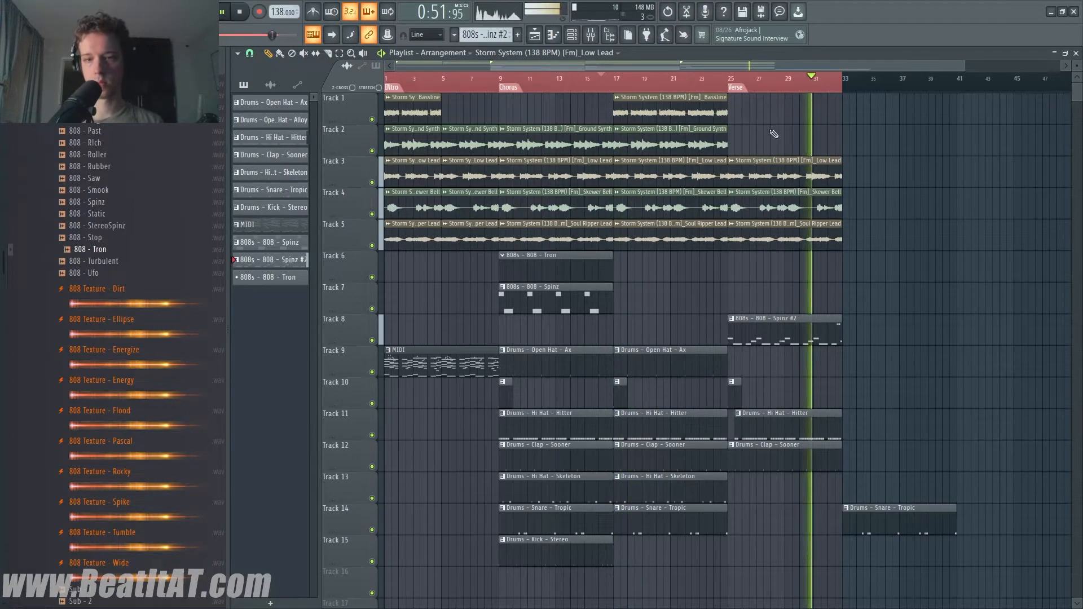
{"action": "left_click", "coordinate": [730, 79]}
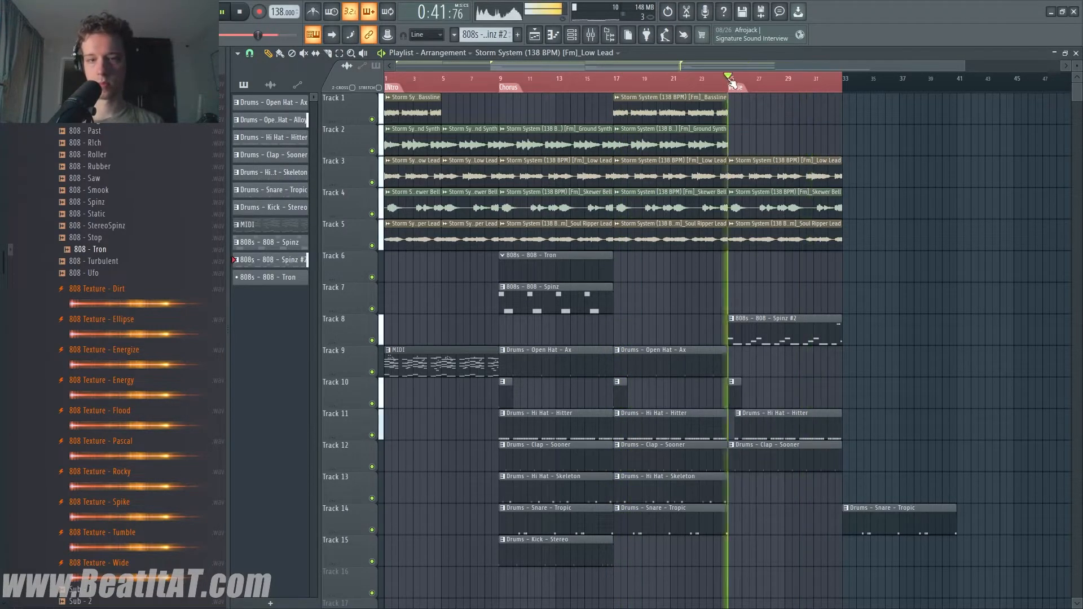
- Remove the verse's Low Lead, Skewer Bell and Soul Ripper Lead clips and copy Ground Synth in at bar 25
{"action": "right_click", "coordinate": [753, 179]}
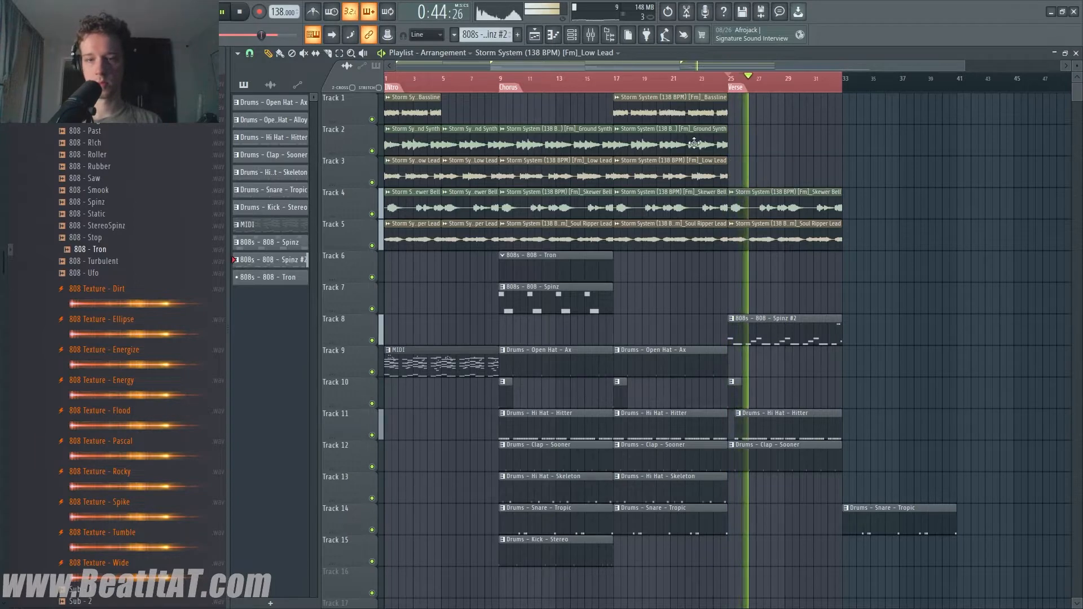
{"action": "left_click_drag", "start_coordinate": [696, 139], "coordinate": [811, 161]}
{"action": "right_click", "coordinate": [781, 211]}
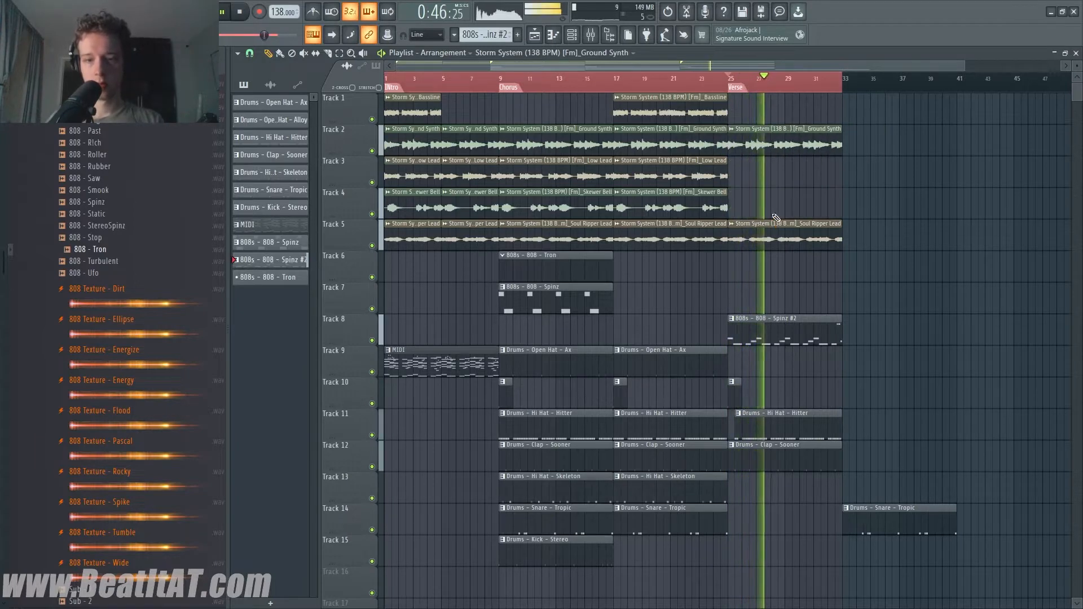
{"action": "right_click", "coordinate": [773, 231]}
- Copy Ground Synth, Skewer Bell and Soul Ripper Lead to bar 33, with a short Skewer Bell lead-in from about mid-bar 30
{"action": "left_click_drag", "start_coordinate": [682, 227], "coordinate": [902, 246]}
{"action": "left_click_drag", "start_coordinate": [762, 151], "coordinate": [875, 151]}
{"action": "key", "text": "ctrl+a"}
{"action": "key", "text": "ctrl+d"}
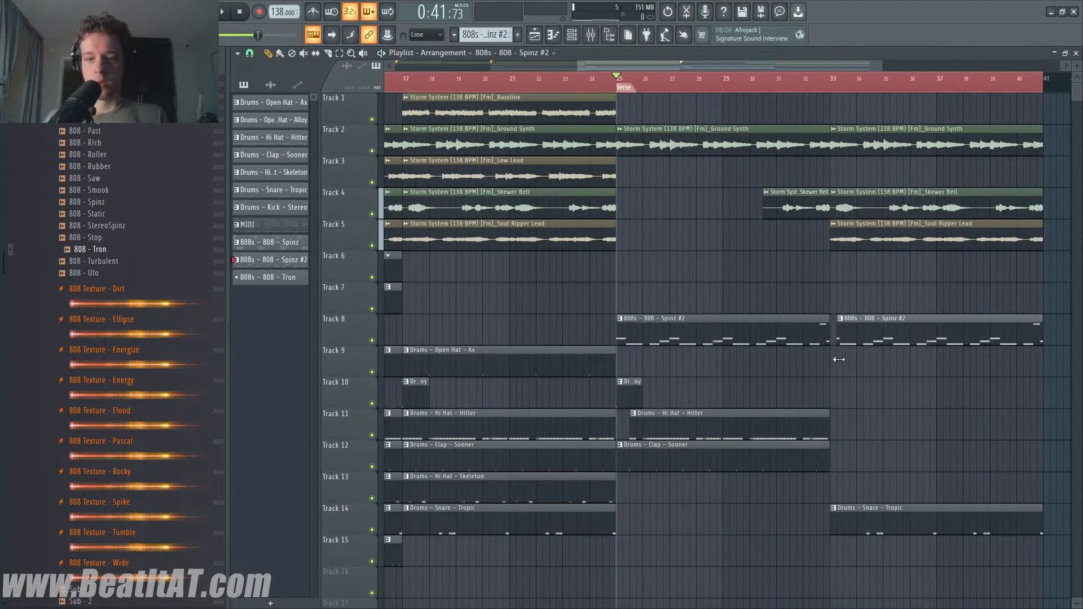
- Replace the extra 808 - Spinz #2 copy near bar 33 with an 808 - Spinz clip on Track 7
{"action": "right_click", "coordinate": [870, 335]}
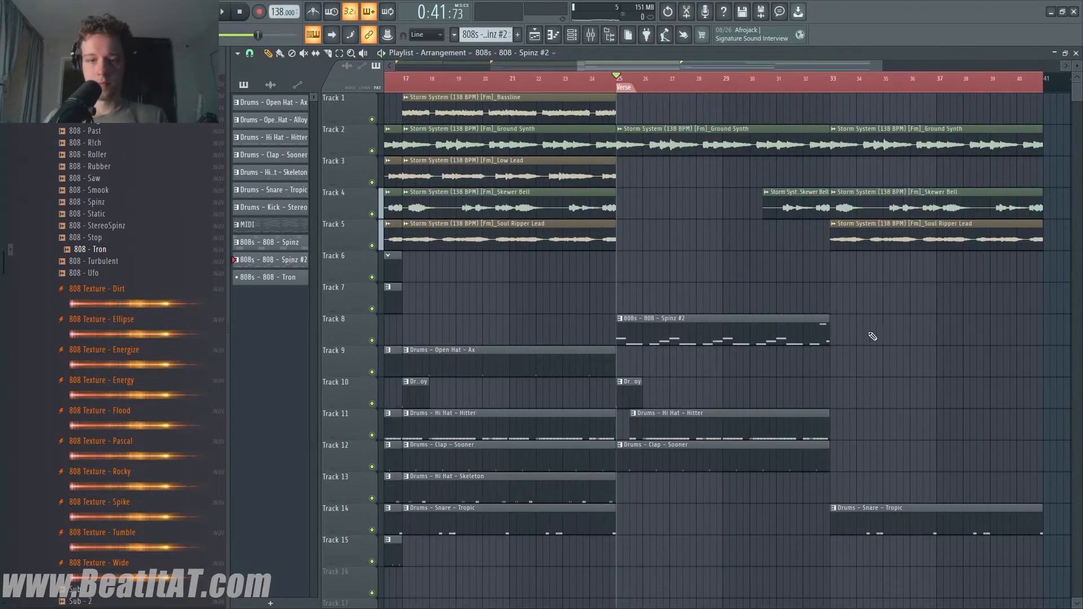
{"action": "scroll", "coordinate": [835, 330], "scroll_direction": "down", "scroll_amount": 2}
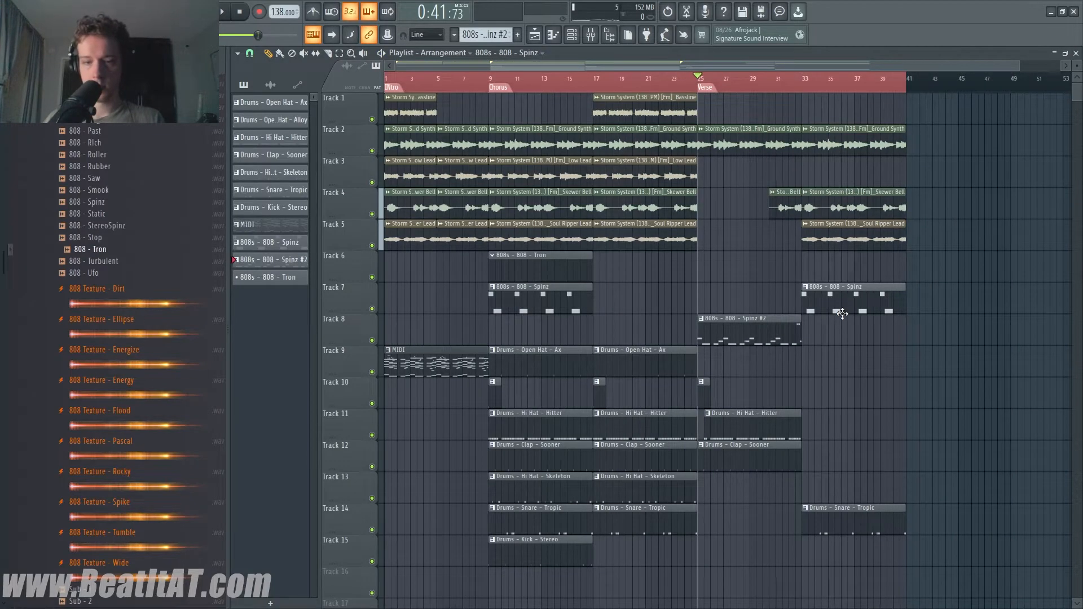
- Open the verse's 808 - Spinz #2 notes and refill the emptied 808 - Tron pattern with its line
{"action": "double_click", "coordinate": [734, 338]}
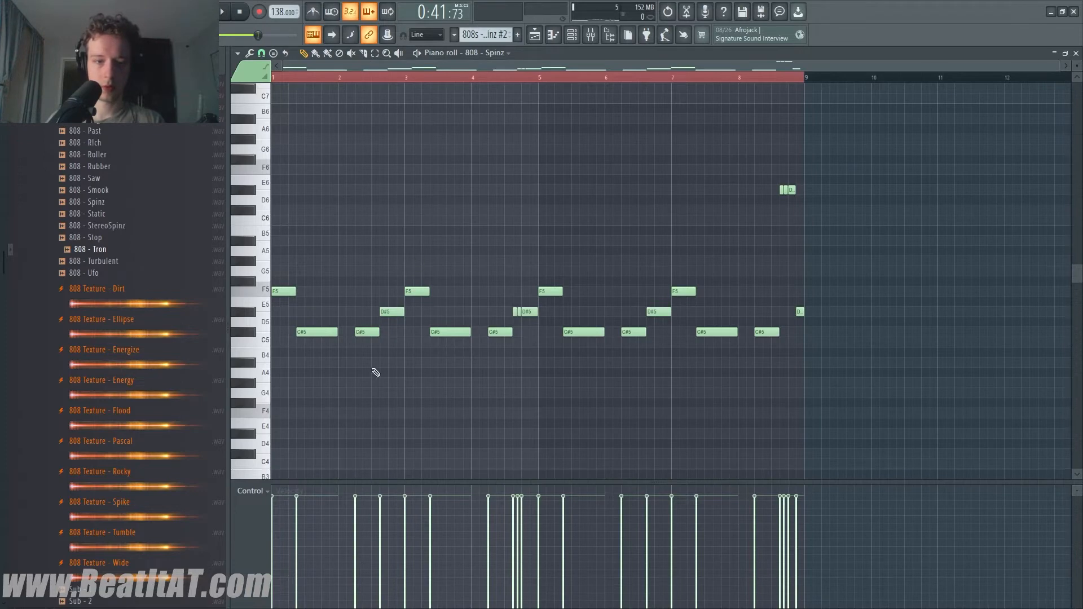
{"action": "key", "text": "Escape"}
{"action": "key", "text": "space"}
- Copy the chorus 808 - Tron clip to Track 6, aligned to bar 33
{"action": "left_click", "coordinate": [580, 276]}
{"action": "left_click", "coordinate": [821, 273]}
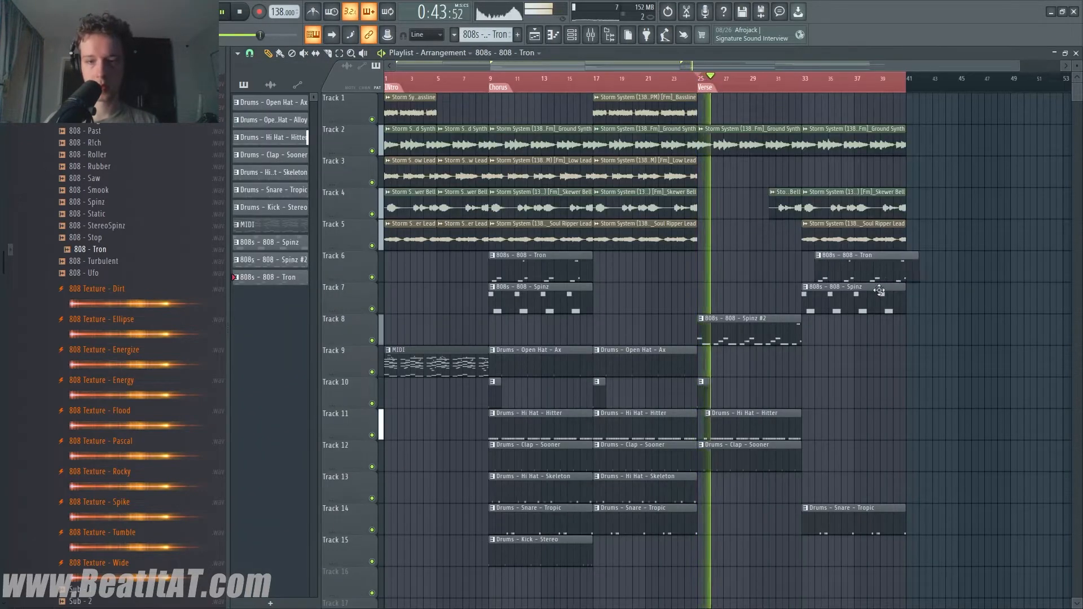
{"action": "left_click_drag", "start_coordinate": [875, 273], "coordinate": [862, 273]}
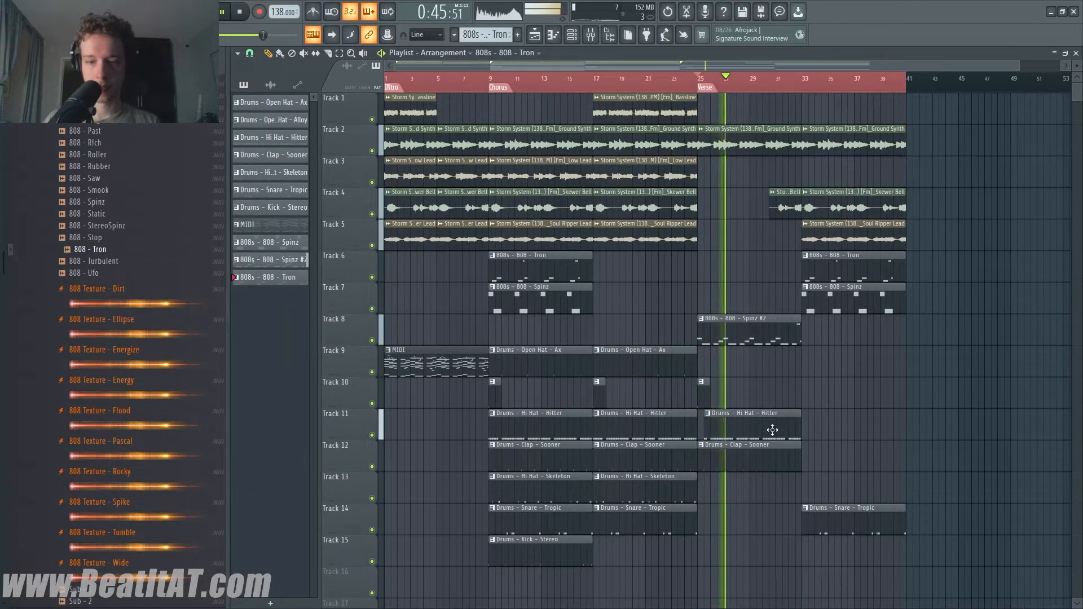
- Copy the Hi Hat - Hitter clip to bar 33 and trim its start to bar 35
{"action": "left_click", "coordinate": [682, 432]}
{"action": "left_click", "coordinate": [809, 427]}
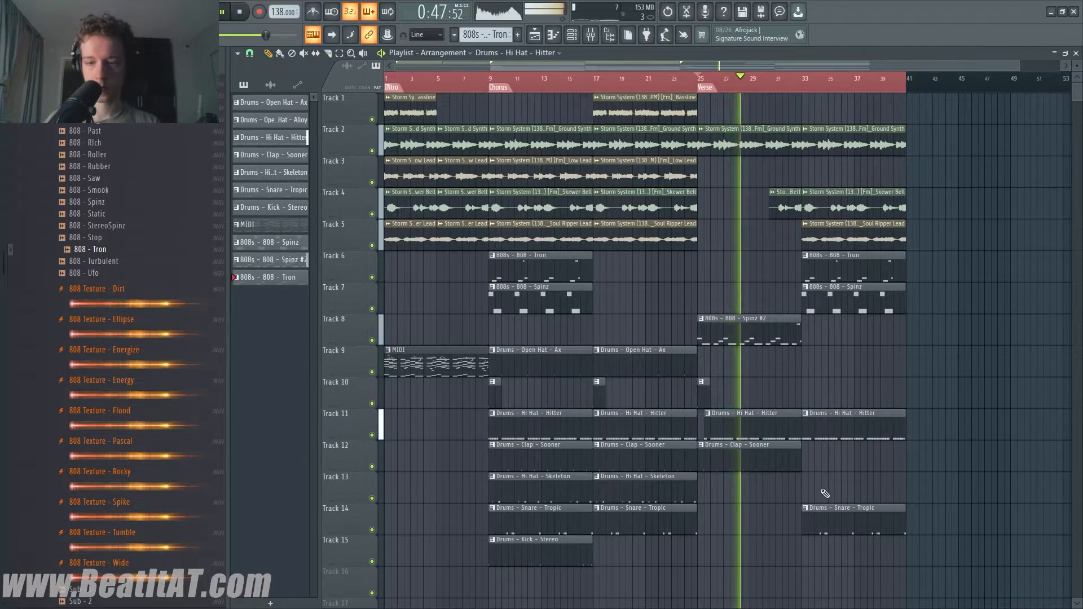
{"action": "scroll", "coordinate": [824, 492], "scroll_direction": "up", "scroll_amount": 3}
{"action": "left_click_drag", "start_coordinate": [782, 433], "coordinate": [840, 433]}
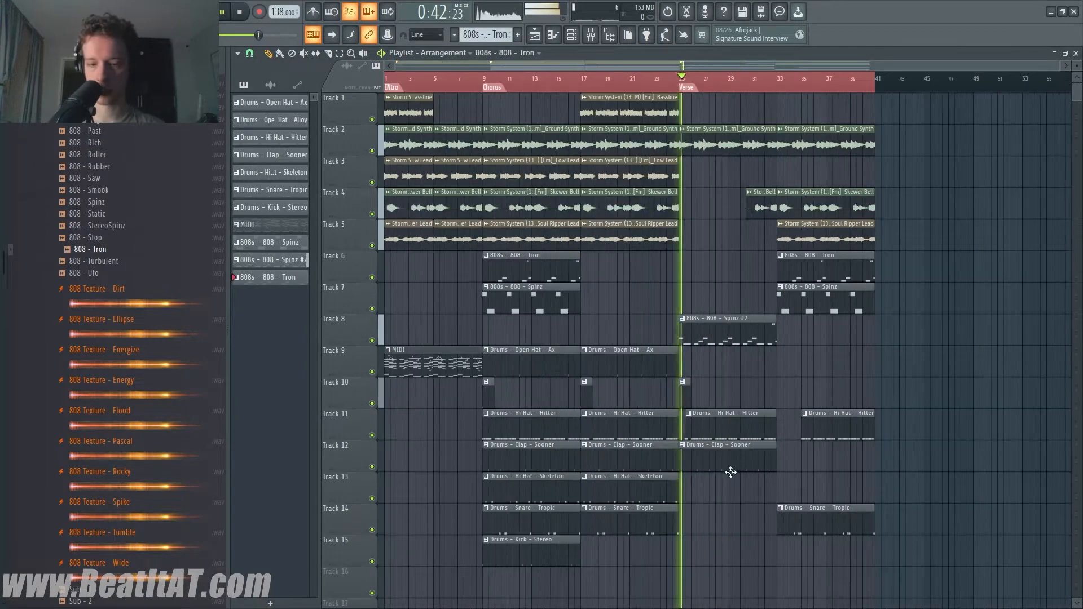
- Copy Clap - Sooner and Hi Hat - Skeleton to bar 33, trimming the Skeleton clip's start to bar 37
{"action": "left_click", "coordinate": [731, 457]}
{"action": "left_click", "coordinate": [798, 453]}
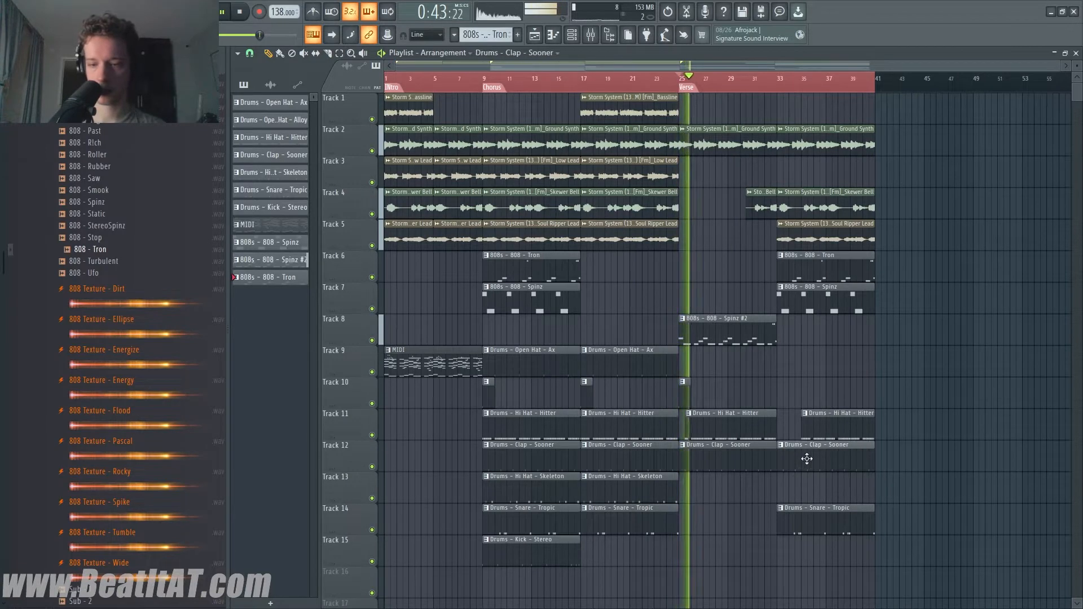
{"action": "left_click", "coordinate": [653, 496]}
{"action": "left_click", "coordinate": [833, 496]}
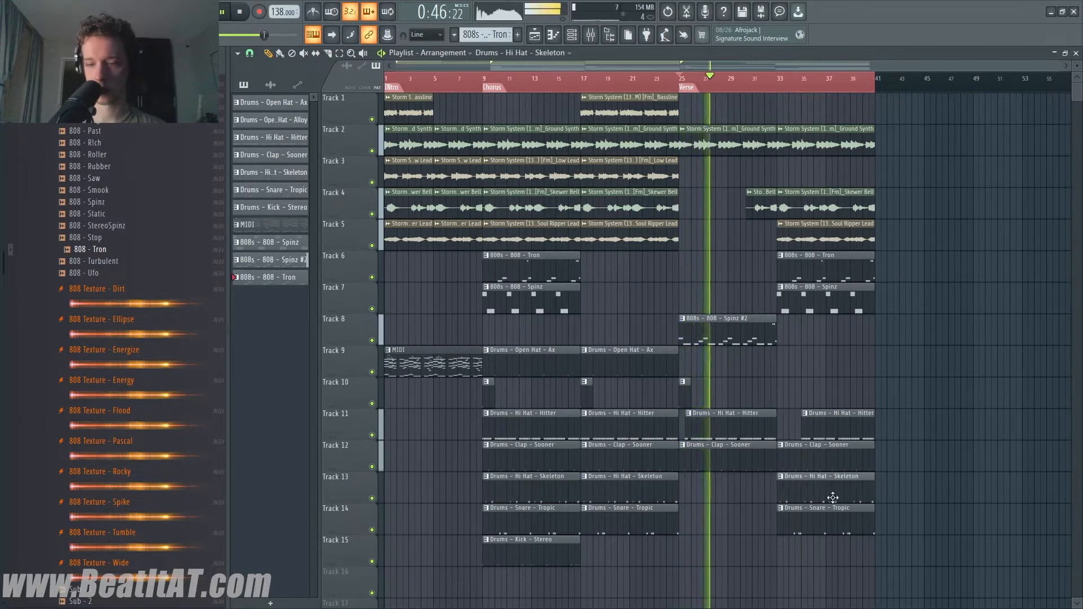
{"action": "left_click_drag", "start_coordinate": [779, 495], "coordinate": [827, 496]}
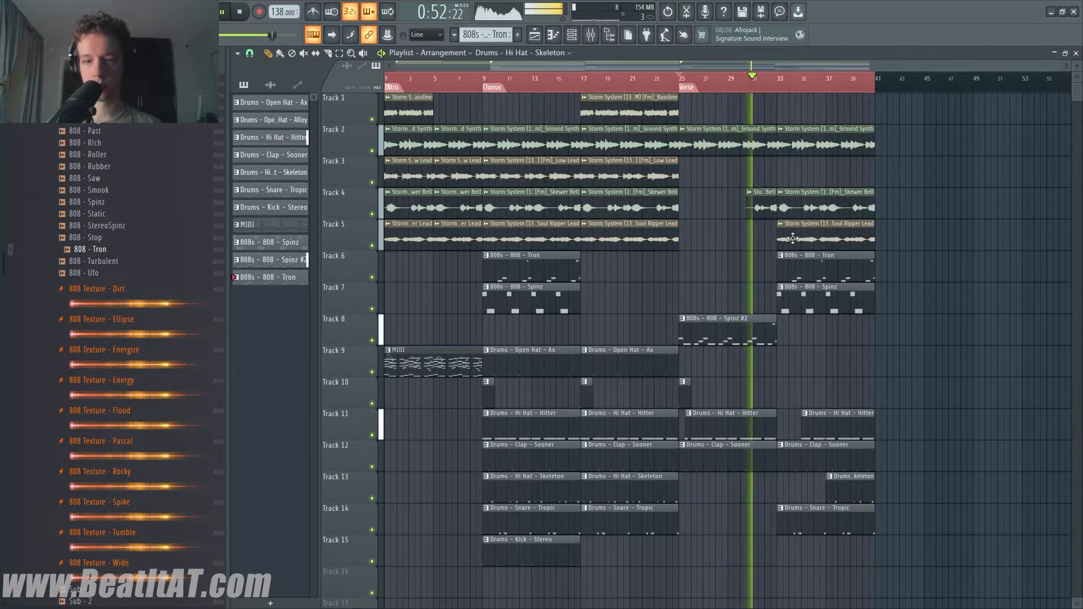
- Trim the second verse half's Soul Ripper Lead and 808 - Tron starts to bar 35 and 808 - Spinz to about mid-bar 34
{"action": "left_click_drag", "start_coordinate": [778, 239], "coordinate": [805, 253]}
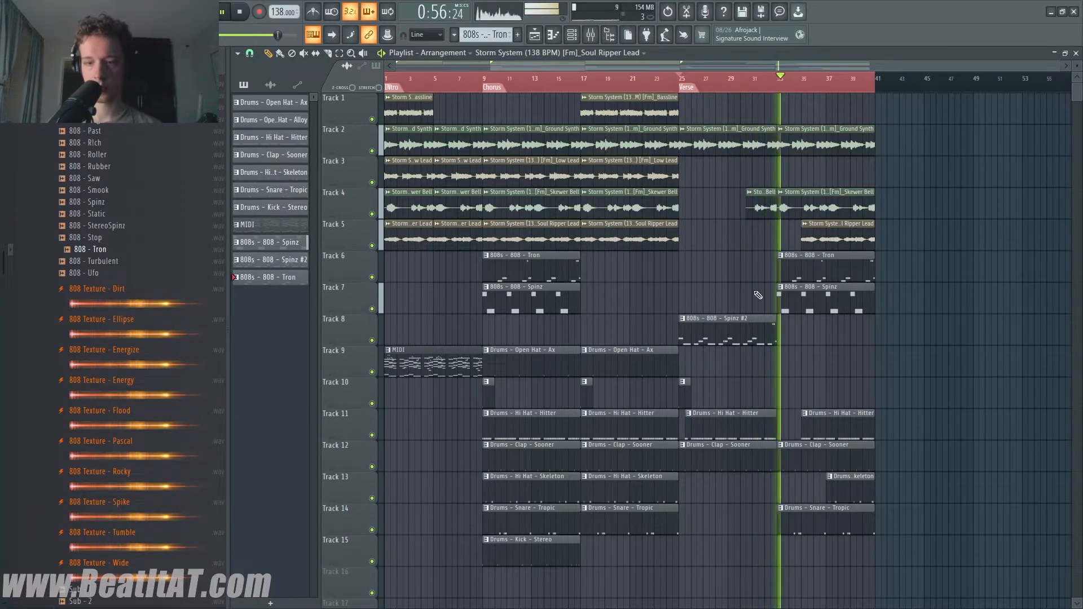
{"action": "scroll", "coordinate": [817, 345], "scroll_direction": "up", "scroll_amount": 3}
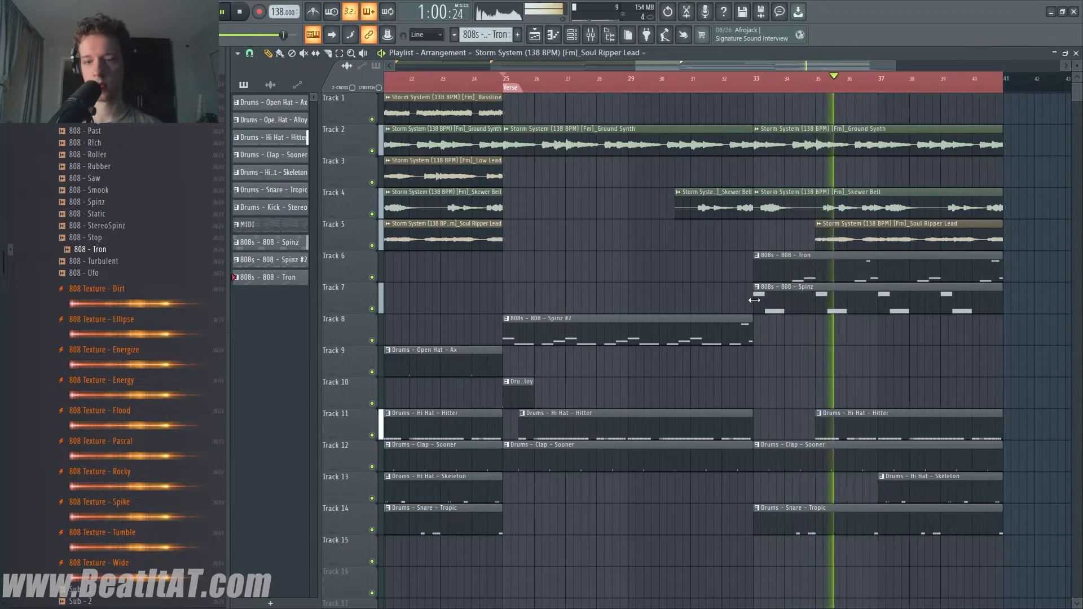
{"action": "left_click_drag", "start_coordinate": [754, 300], "coordinate": [801, 300]}
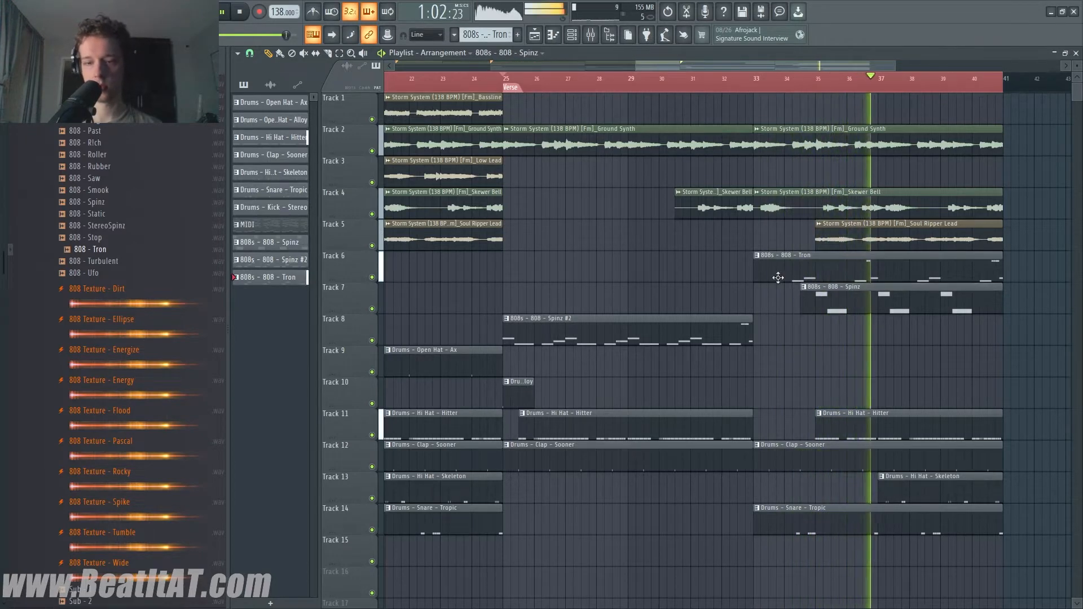
{"action": "left_click_drag", "start_coordinate": [755, 266], "coordinate": [817, 259]}
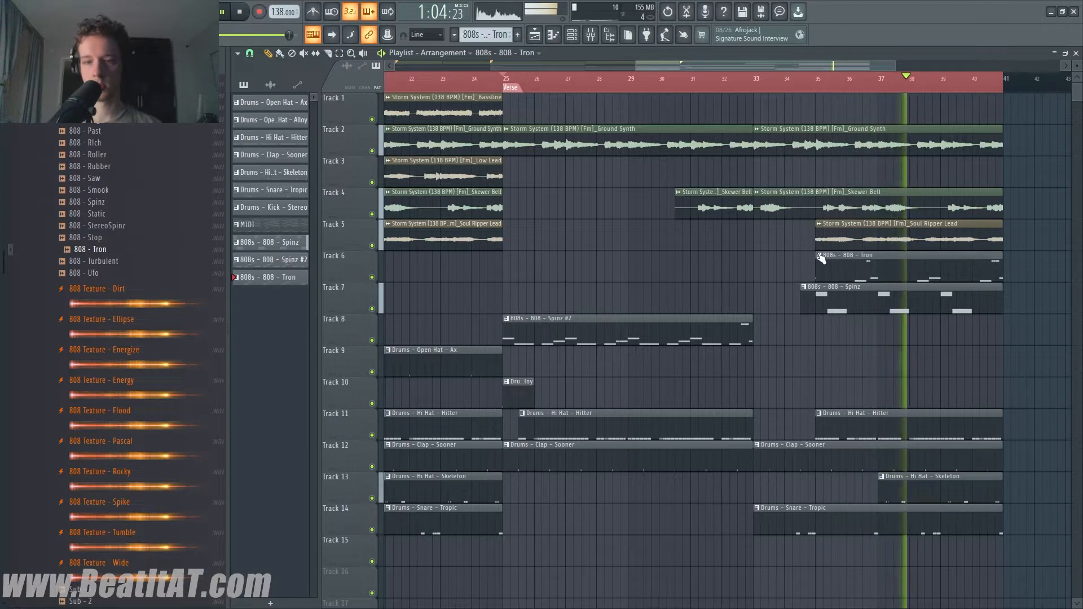
{"action": "left_click", "coordinate": [746, 77]}
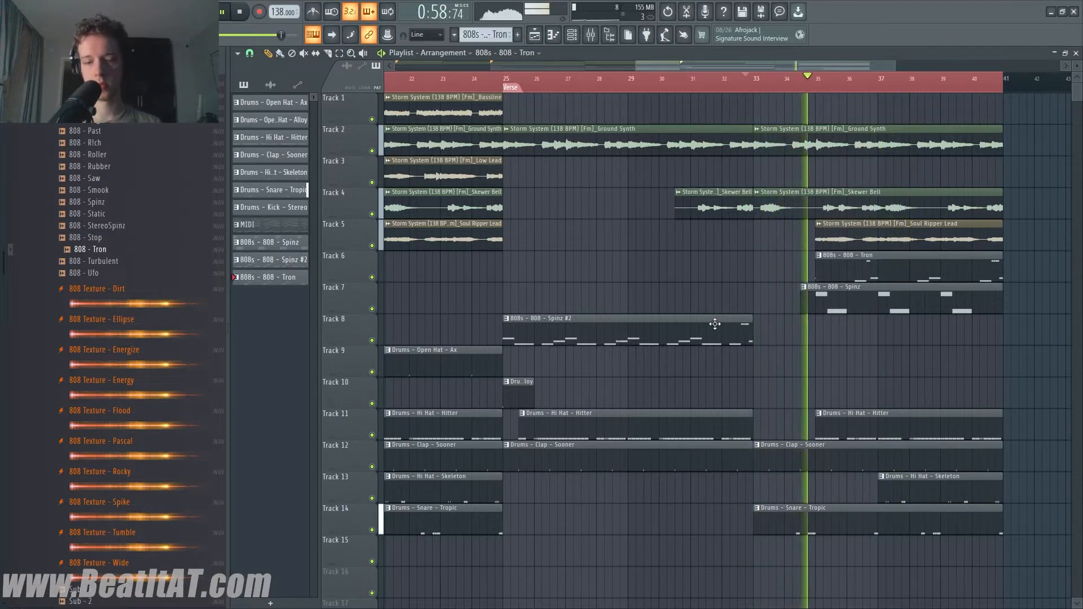
{"action": "scroll", "coordinate": [836, 370], "scroll_direction": "down", "scroll_amount": 3}
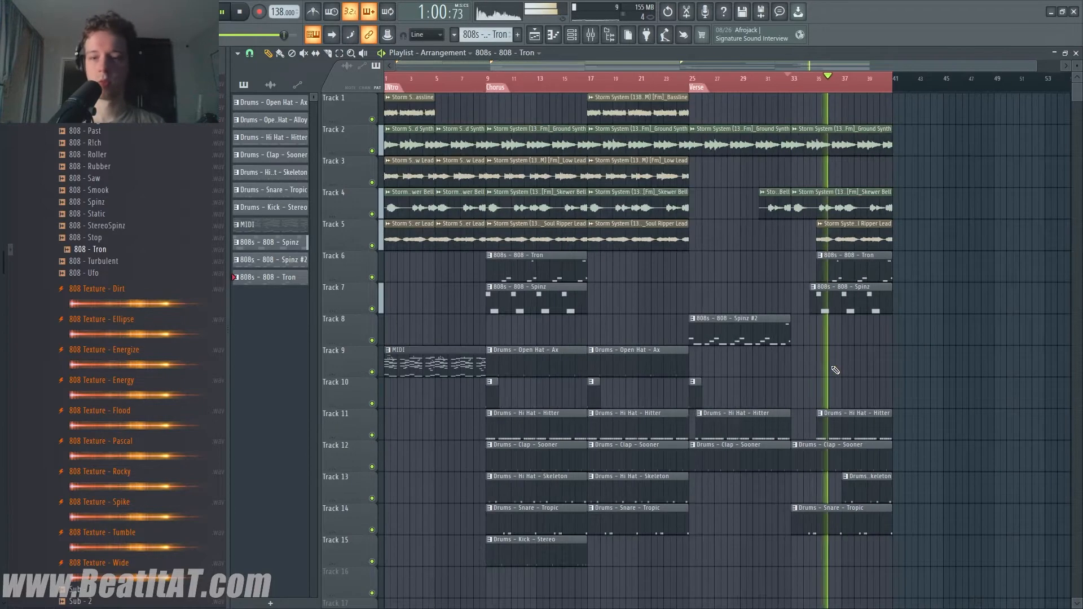
- Copy the intro melody clips to bar 41 and all the chorus clips to bar 49
{"action": "scroll", "coordinate": [835, 370], "scroll_direction": "down", "scroll_amount": 1}
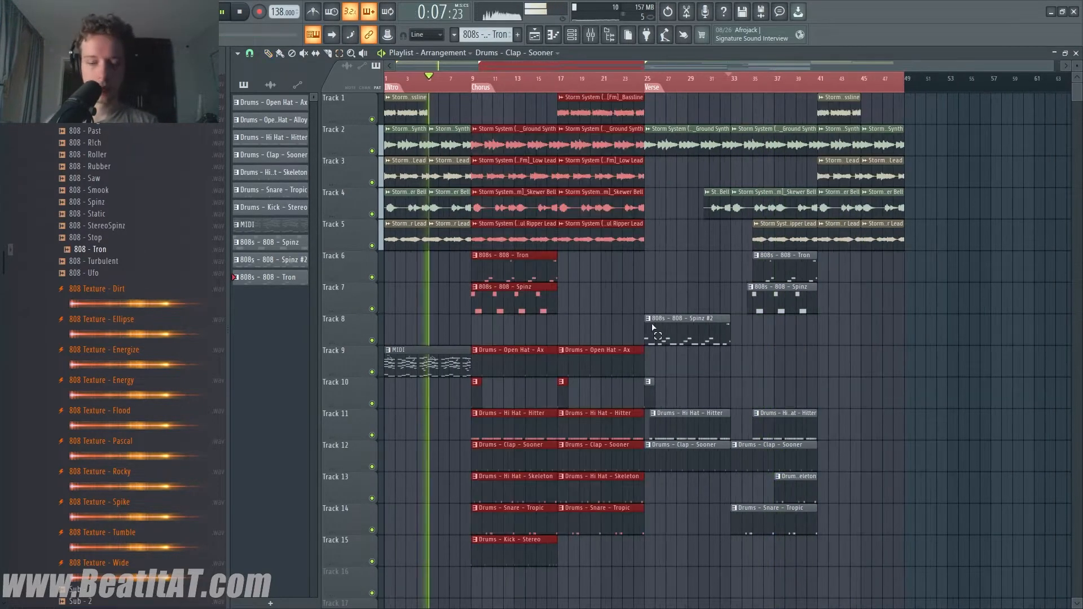
{"action": "left_click_drag", "start_coordinate": [503, 178], "coordinate": [938, 195]}
{"action": "scroll", "coordinate": [725, 381], "scroll_direction": "down", "scroll_amount": 2}
{"action": "left_click", "coordinate": [722, 380], "text": "ctrl"}
{"action": "scroll", "coordinate": [723, 366], "scroll_direction": "down", "scroll_amount": 1}
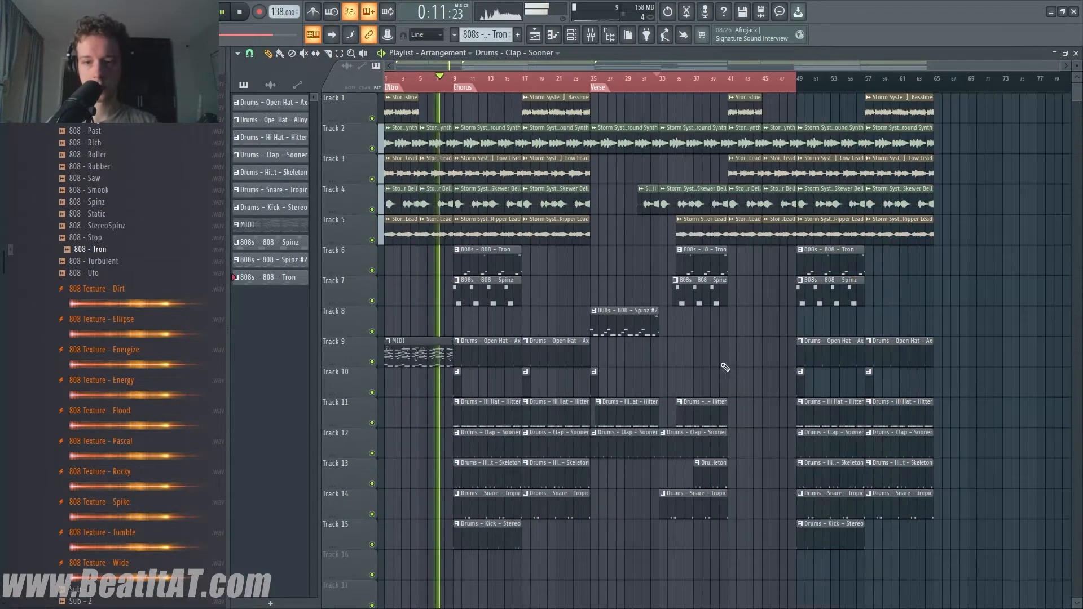
- Add a Chorus marker at bar 49 and a Bridge marker at bar 41 on the playlist timeline
{"action": "right_click", "coordinate": [798, 92]}
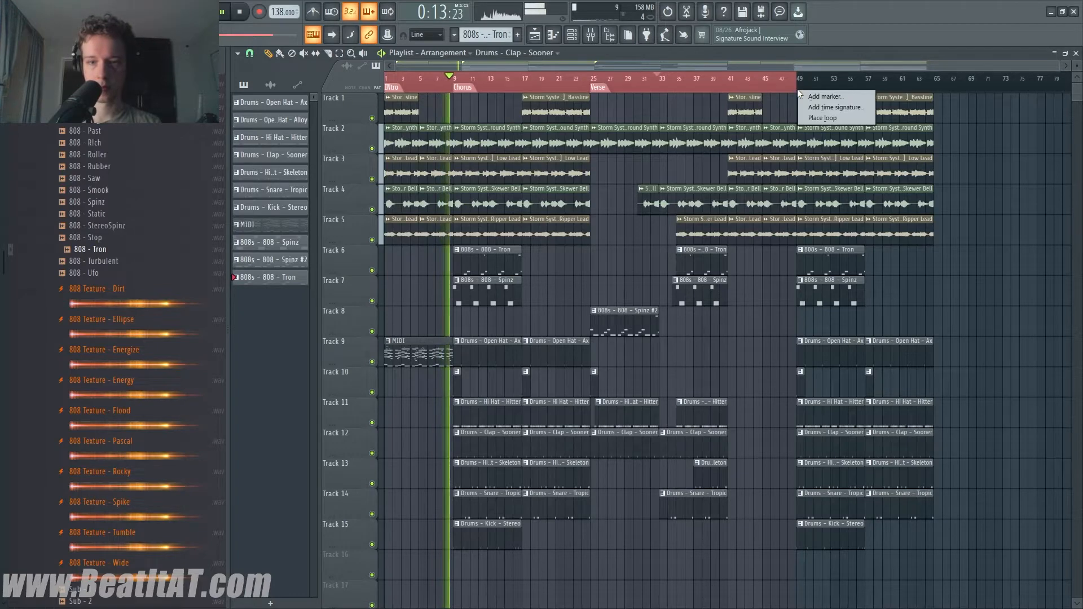
{"action": "left_click", "coordinate": [808, 94]}
{"action": "type", "text": "Chorus"}
{"action": "key", "text": "Return"}
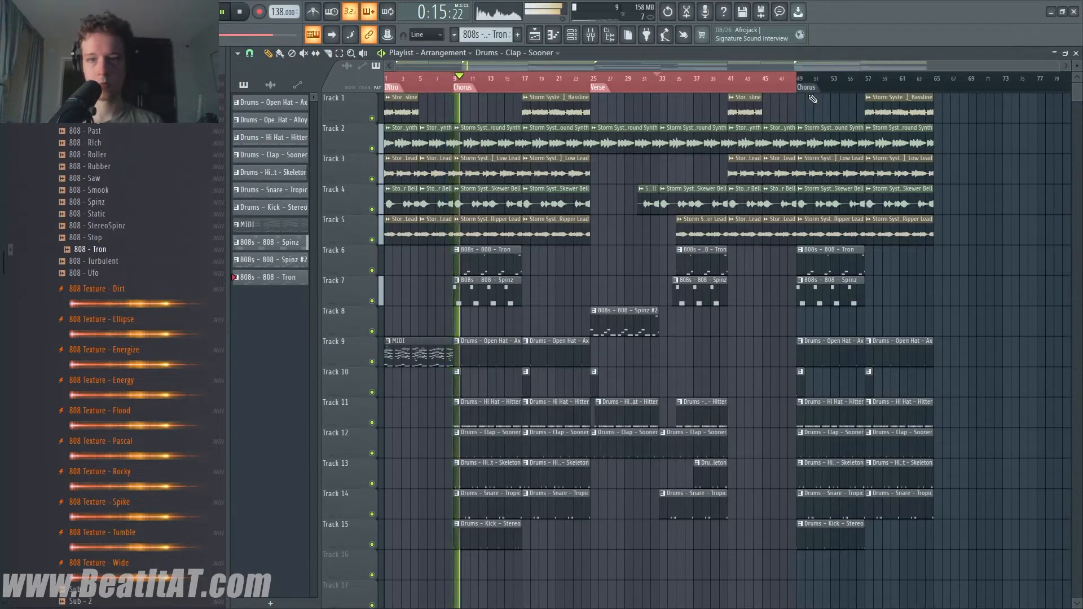
{"action": "right_click", "coordinate": [728, 85]}
{"action": "left_click", "coordinate": [735, 90]}
{"action": "type", "text": "B"}
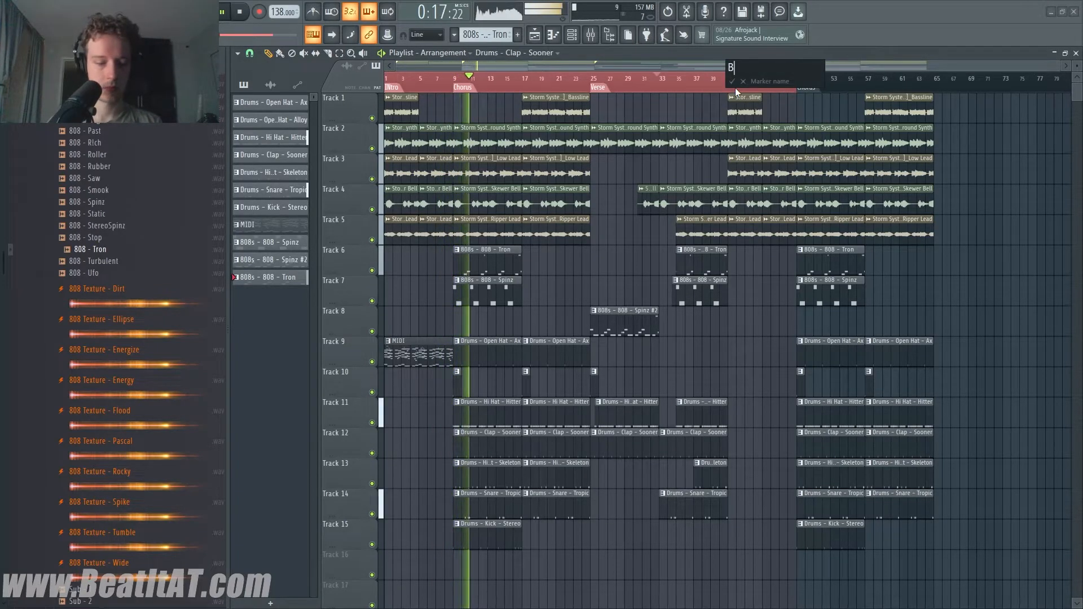
{"action": "type", "text": "ridge"}
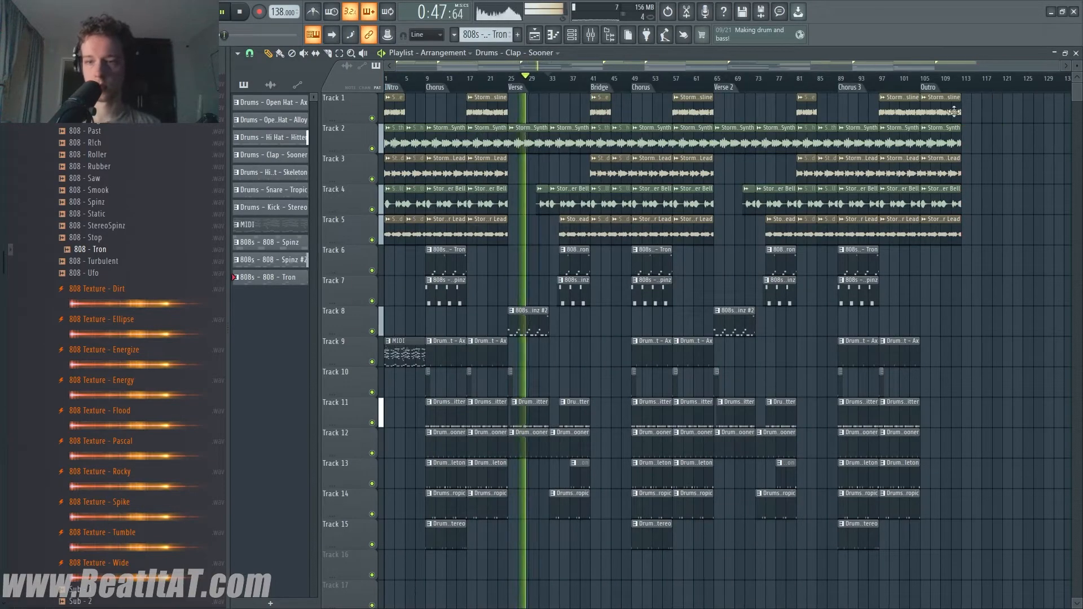
- Trim the outro's Bassline clip to end at bar 109 and remove the Soul Ripper Lead clip from the outro
{"action": "scroll", "coordinate": [935, 160], "scroll_direction": "up", "scroll_amount": 3}
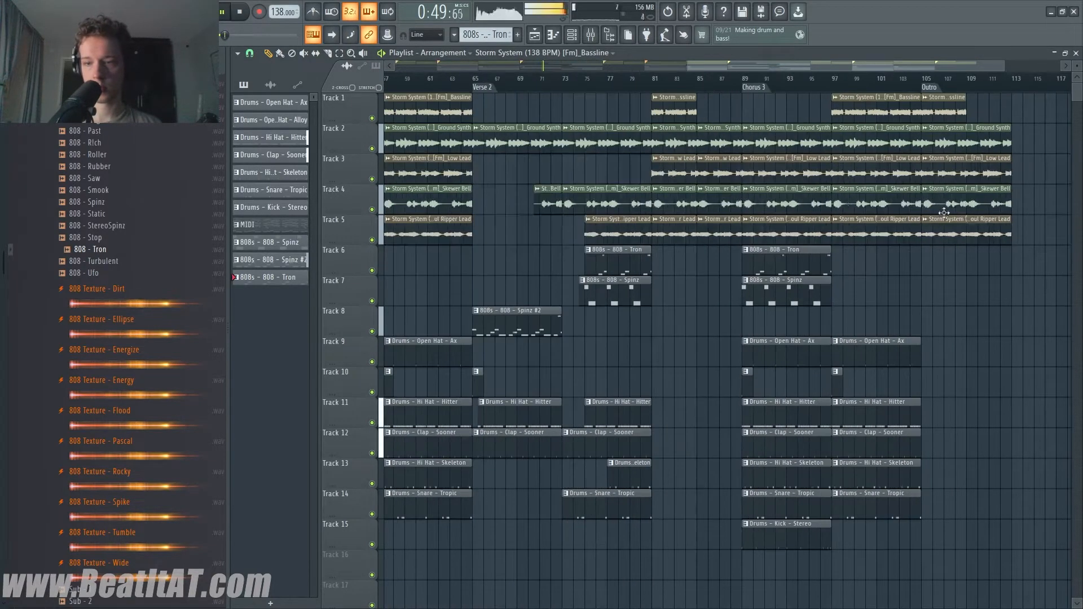
{"action": "scroll", "coordinate": [945, 316], "scroll_direction": "down", "scroll_amount": 3}
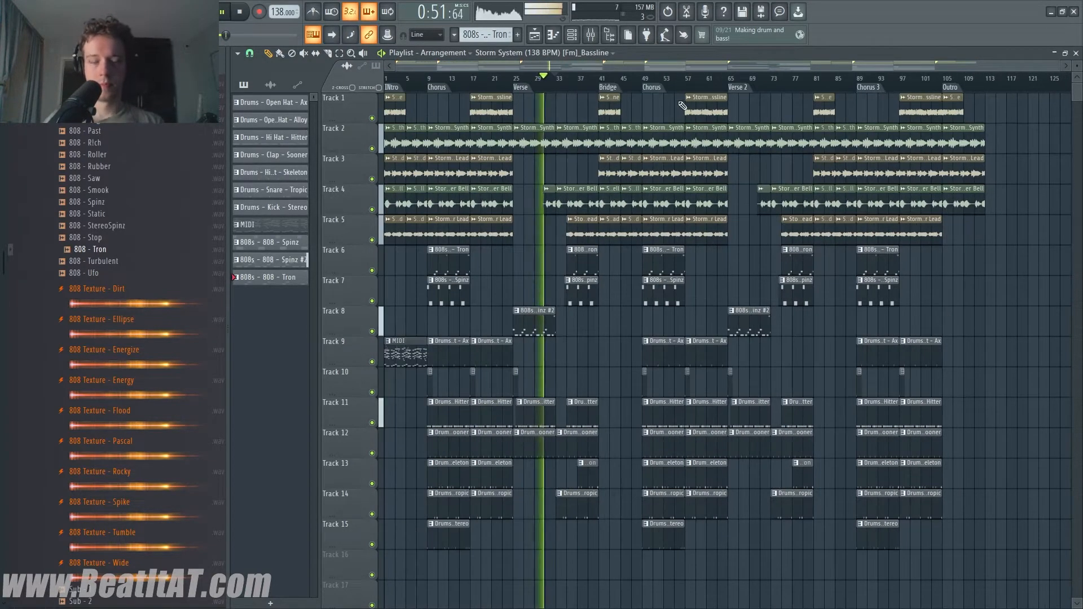
- Create a volume automation clip for the Master mixer track
{"action": "left_click", "coordinate": [589, 35]}
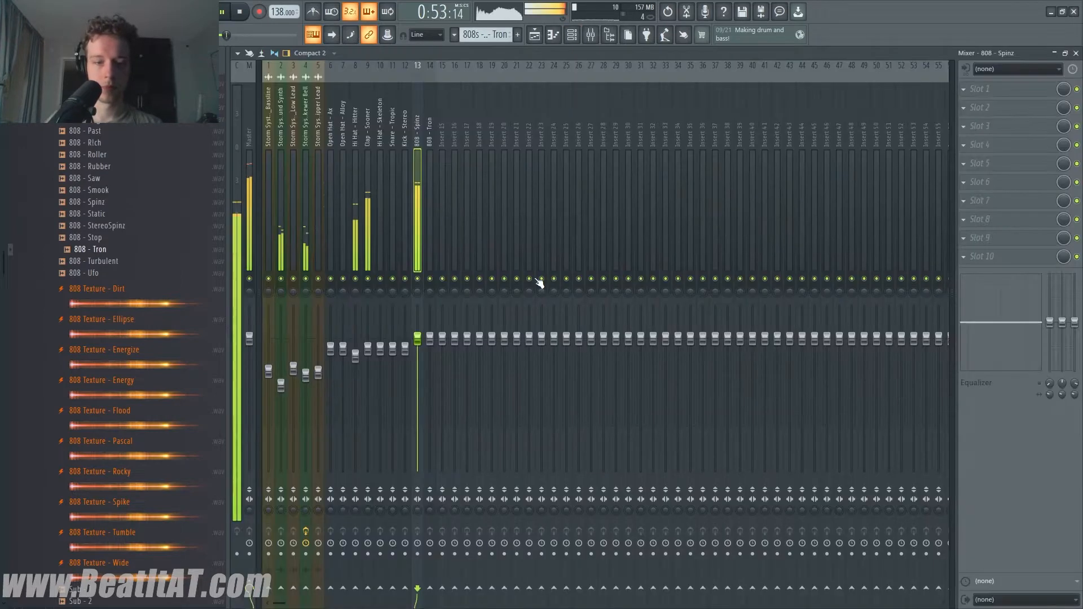
{"action": "left_click", "coordinate": [249, 338]}
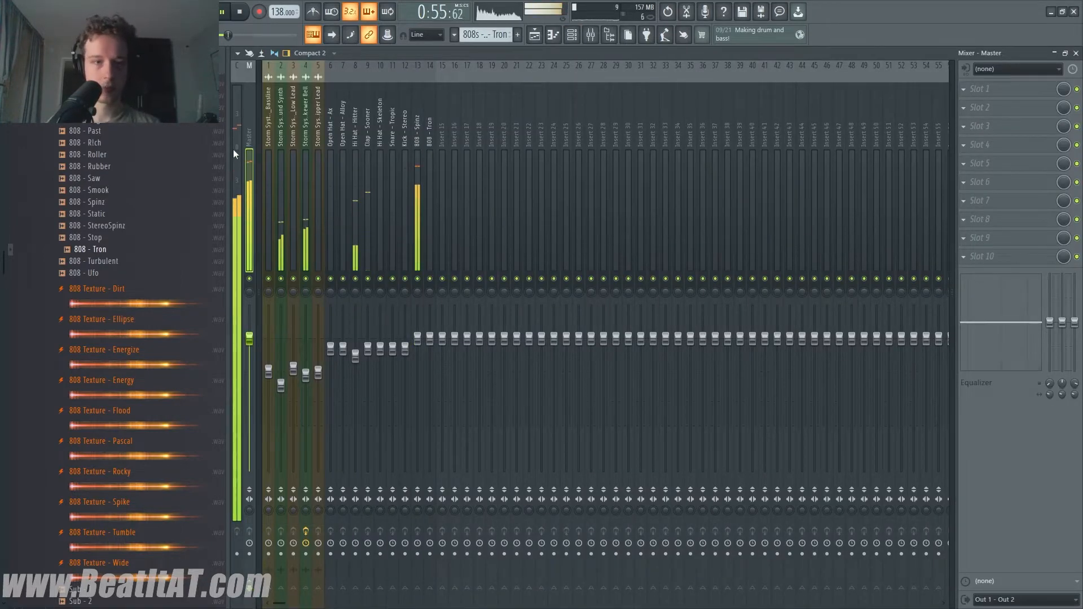
{"action": "right_click", "coordinate": [252, 141]}
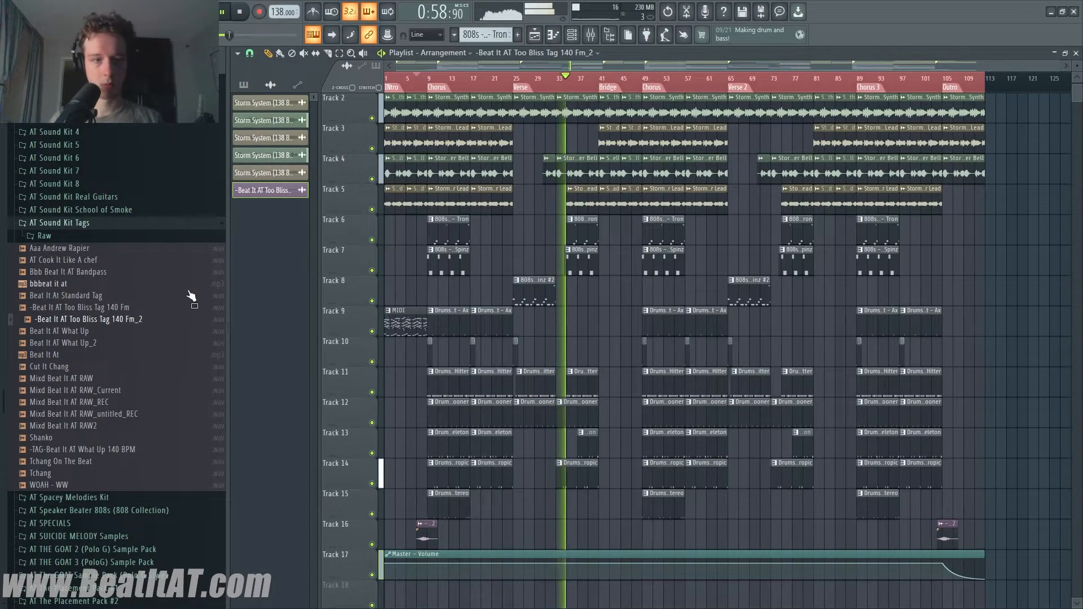
- Raise the Clap - Sooner and Snare - Tropic levels in the mixer and slightly boost the snare's high frequencies
{"action": "left_click", "coordinate": [590, 35]}
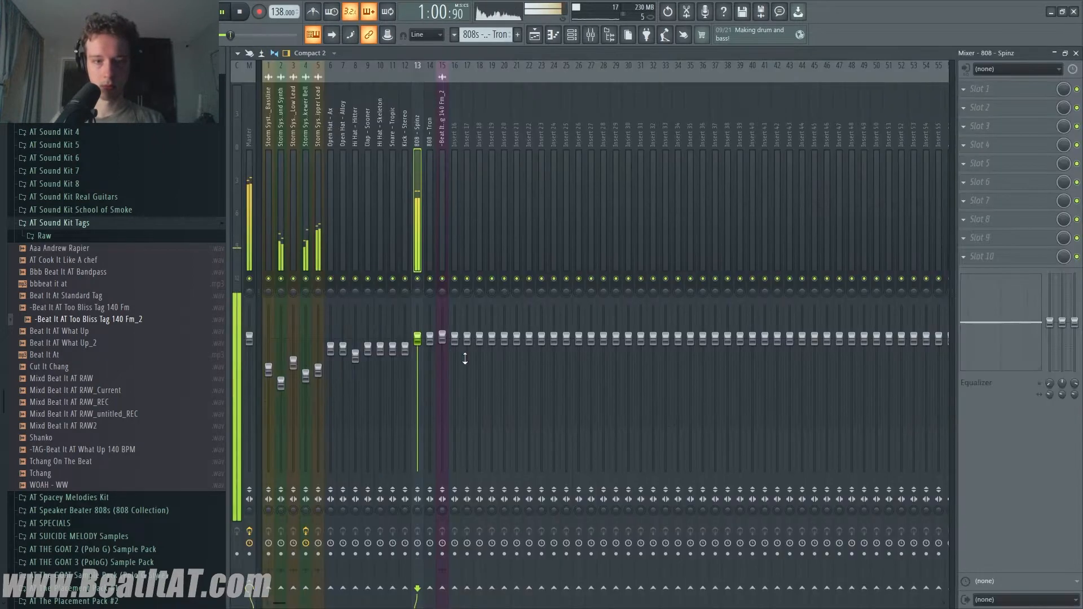
{"action": "left_click", "coordinate": [352, 225]}
{"action": "left_click", "coordinate": [366, 223]}
{"action": "left_click", "coordinate": [359, 220]}
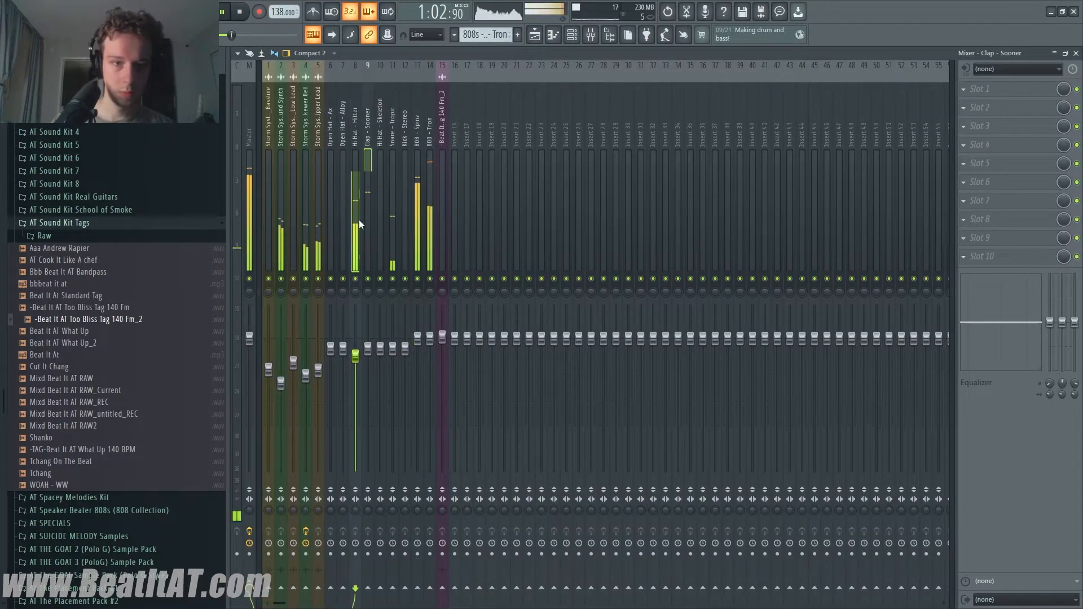
{"action": "left_click", "coordinate": [370, 219]}
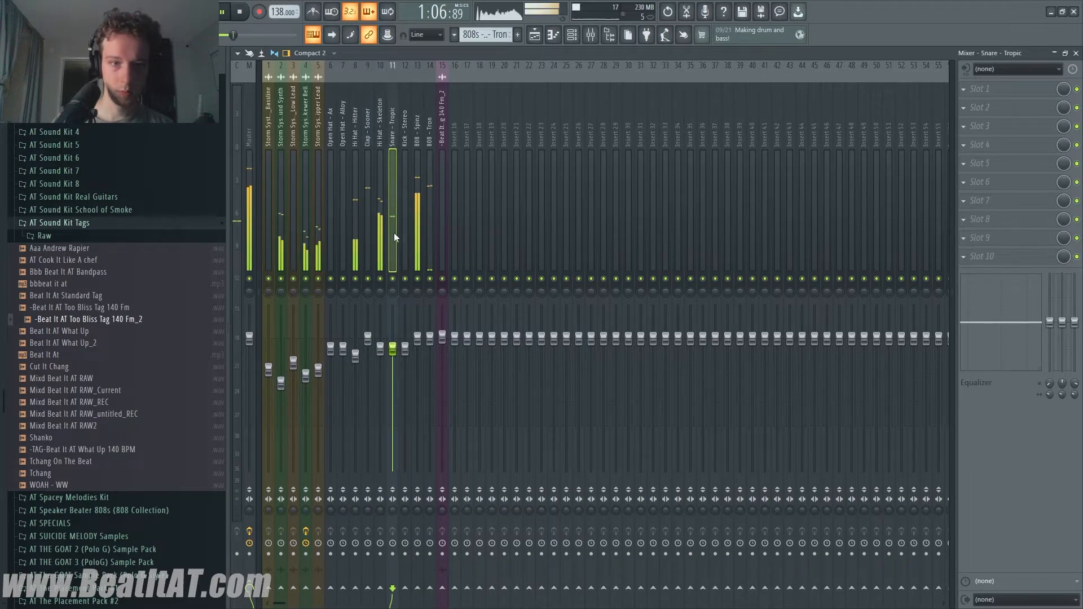
{"action": "left_click", "coordinate": [368, 337]}
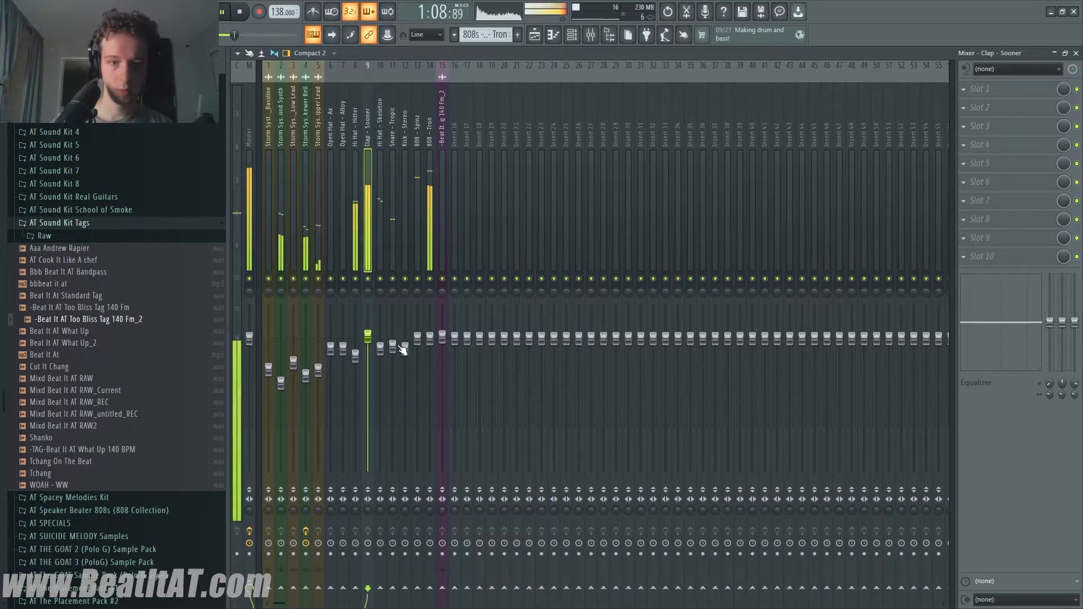
{"action": "left_click", "coordinate": [393, 346]}
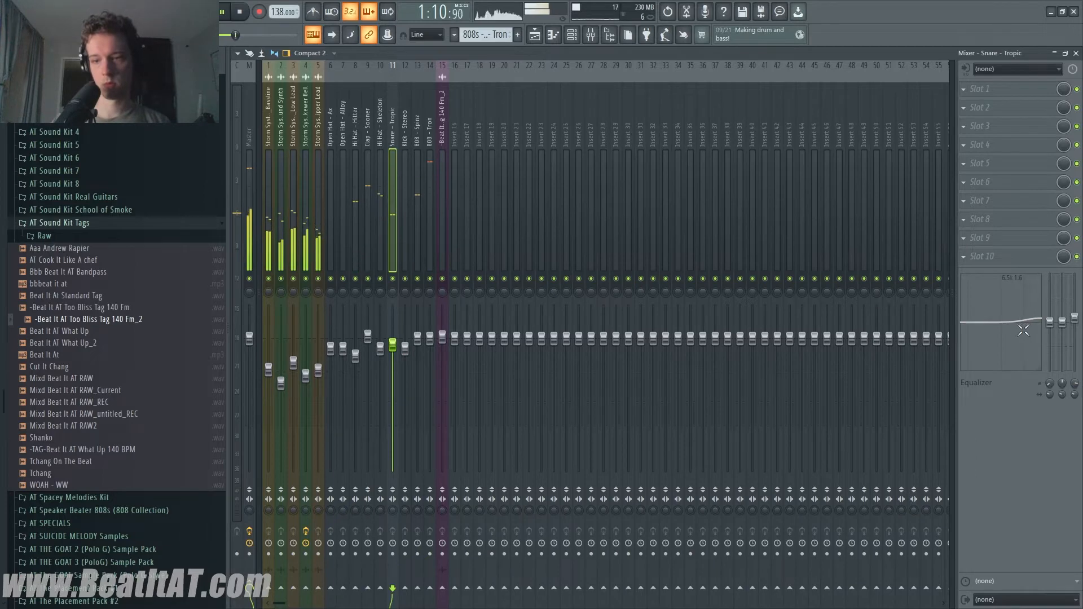
{"action": "left_click", "coordinate": [1076, 53]}
{"action": "key", "text": "space"}
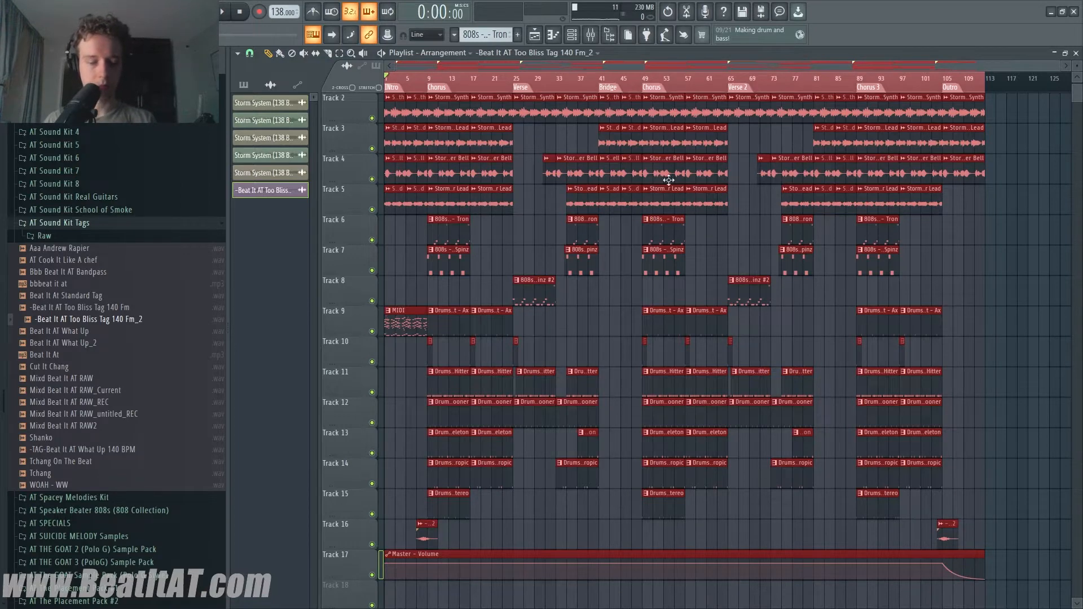
- Start a new project and show the Serum synth's interface
{"action": "left_click", "coordinate": [11, 11]}
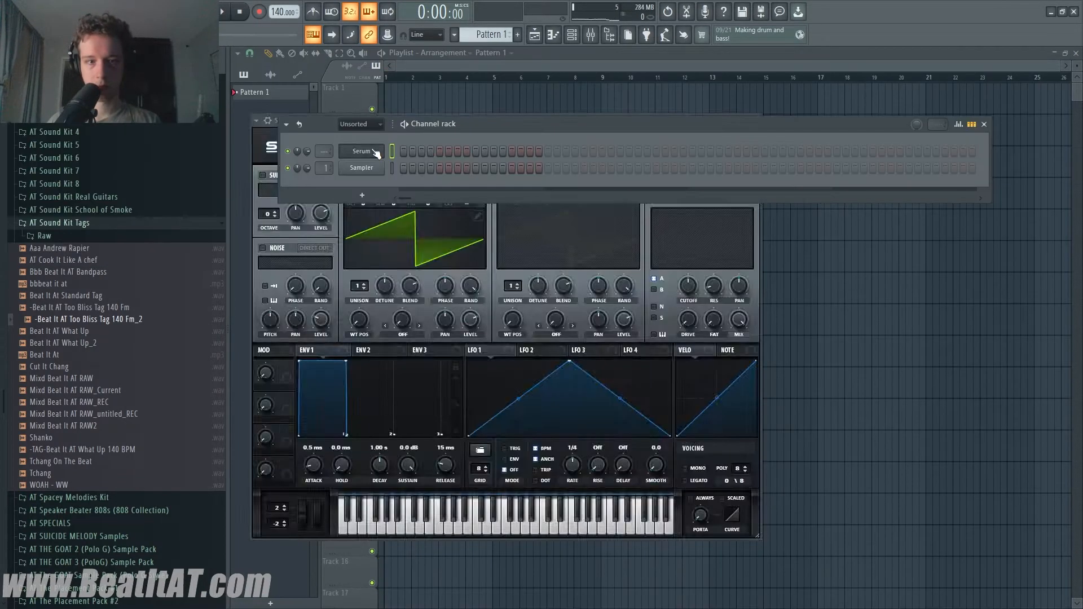
{"action": "left_click", "coordinate": [366, 154]}
{"action": "left_click", "coordinate": [366, 153]}
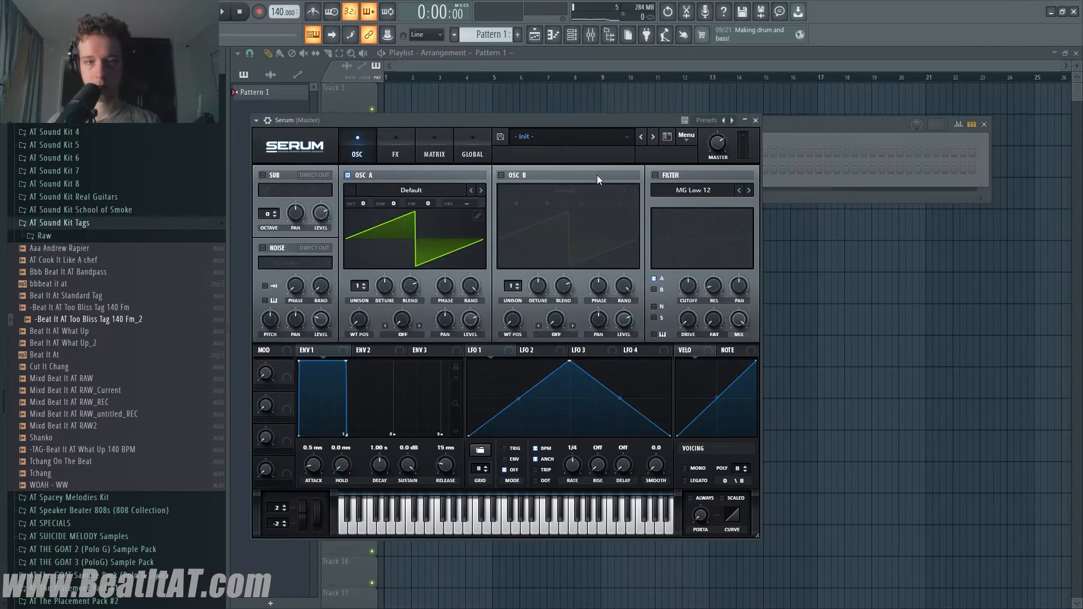
- Filter Serum's preset browser to the Chord category and load the CH - ic3 preset
{"action": "left_click", "coordinate": [591, 138]}
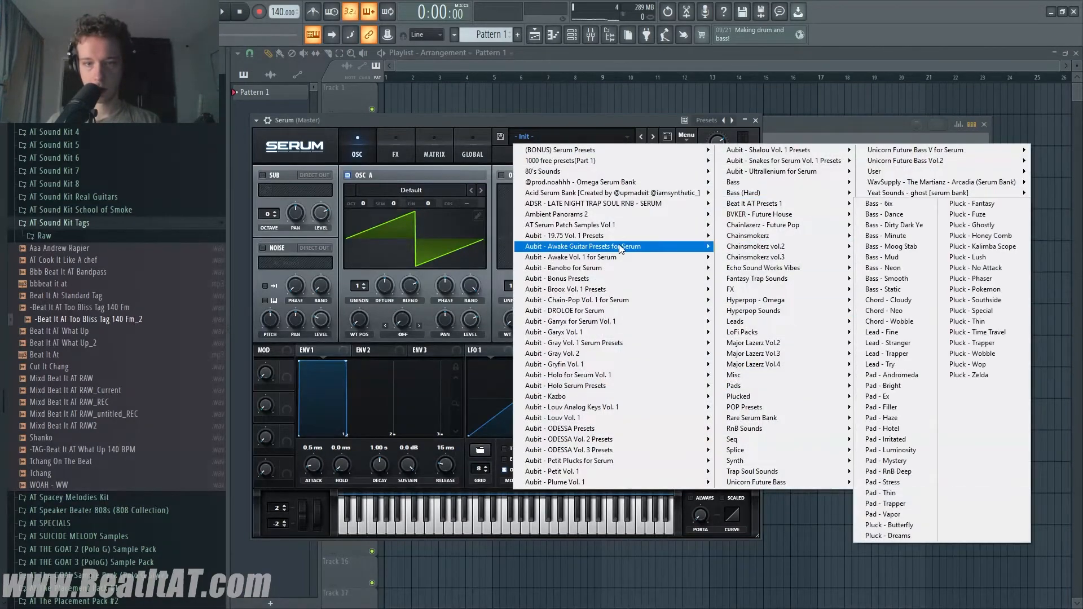
{"action": "left_click", "coordinate": [631, 130]}
{"action": "left_click", "coordinate": [669, 135]}
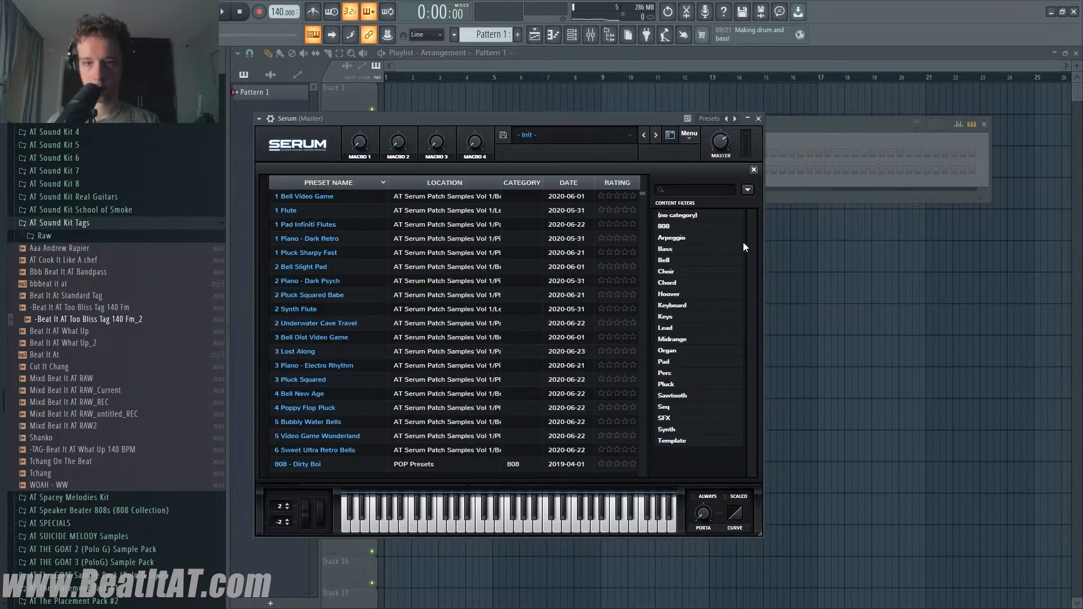
{"action": "left_click", "coordinate": [681, 284]}
{"action": "left_click", "coordinate": [465, 309]}
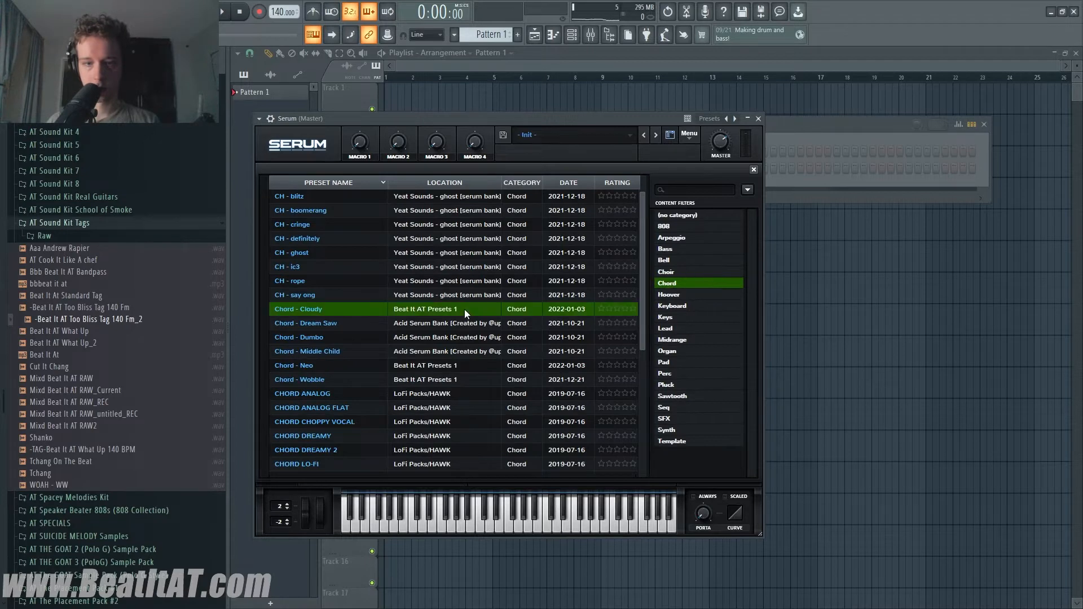
{"action": "left_click", "coordinate": [488, 267]}
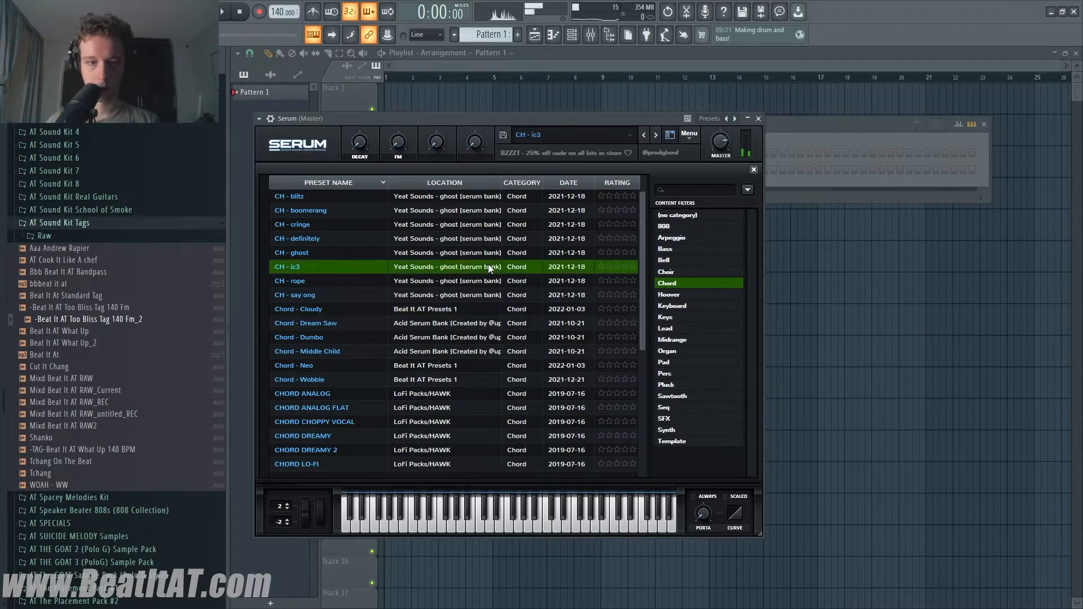
- Open Serum's piano roll and place F#5, D6, C#6 and A5 notes across bars 1 and 2
{"action": "left_click", "coordinate": [759, 119]}
{"action": "right_click", "coordinate": [373, 152]}
{"action": "left_click", "coordinate": [412, 151]}
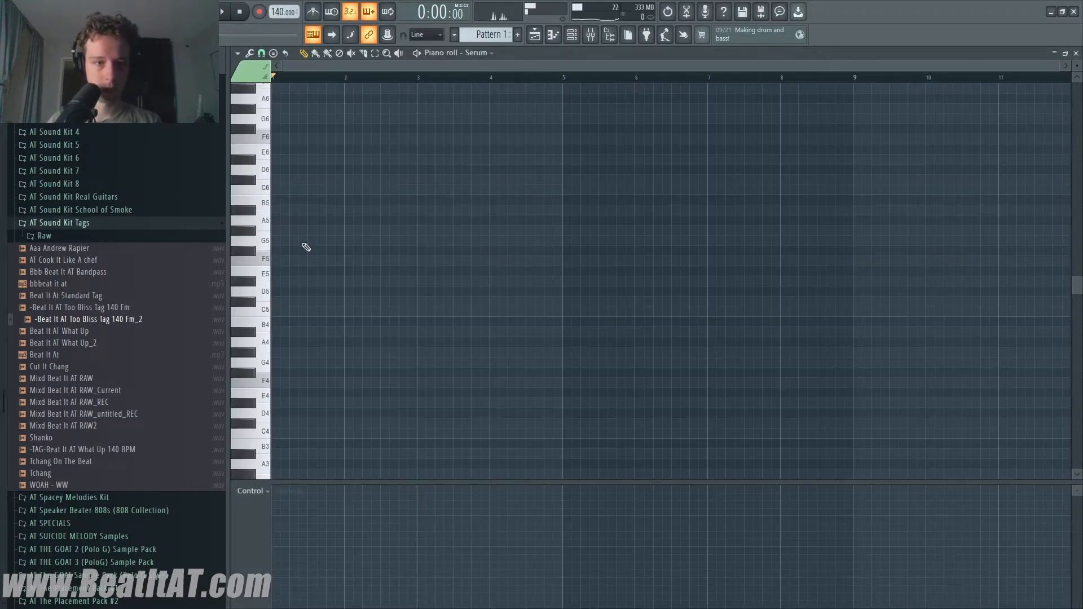
{"action": "left_click", "coordinate": [268, 247]}
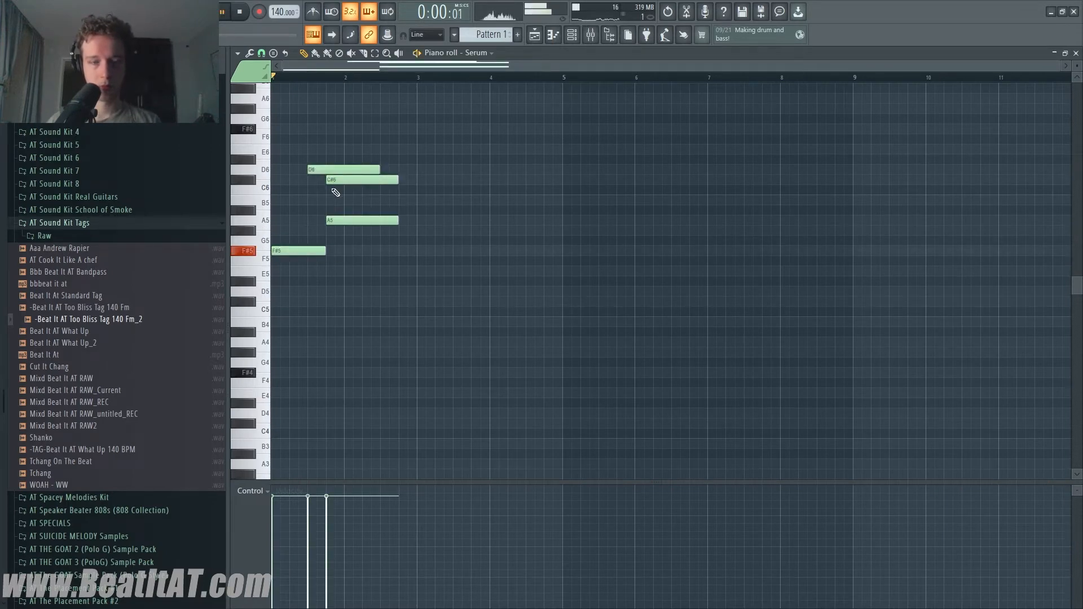
{"action": "key", "text": "space"}
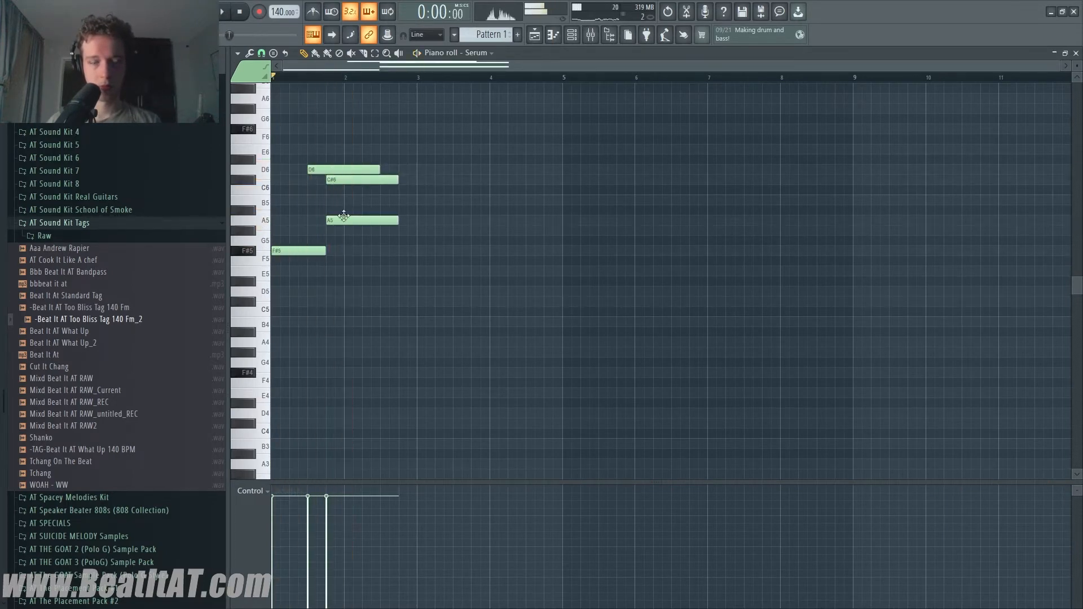
{"action": "left_click", "coordinate": [353, 238]}
{"action": "right_click", "coordinate": [352, 239]}
{"action": "left_click", "coordinate": [351, 232]}
{"action": "right_click", "coordinate": [352, 232]}
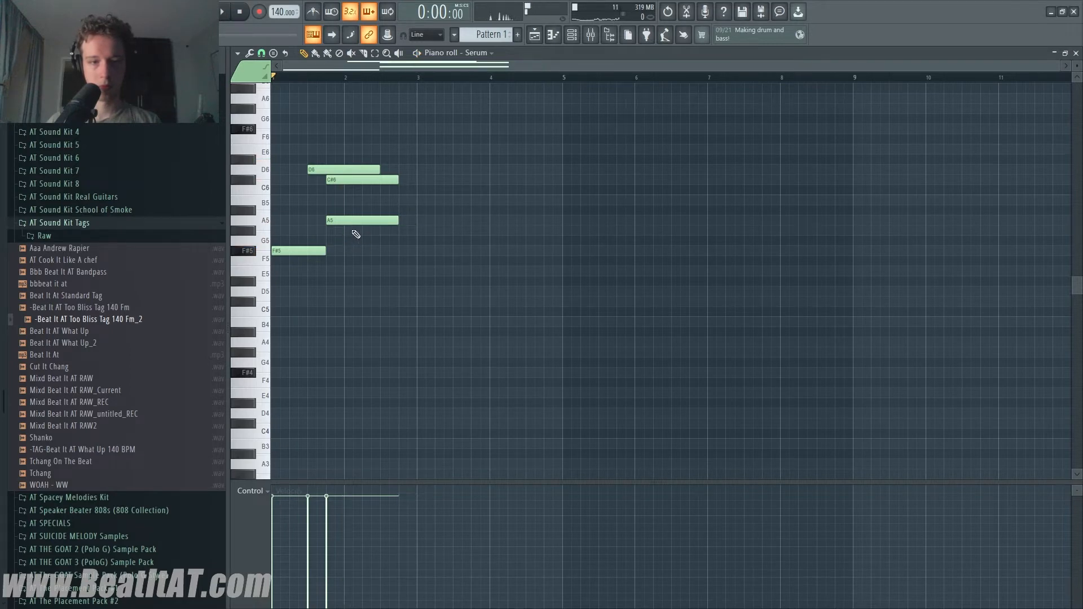
- Shorten the first C#6 and A5 notes to end at bar 2, and add G#5, A5 and C#6 notes in bar 2
{"action": "key", "text": "space"}
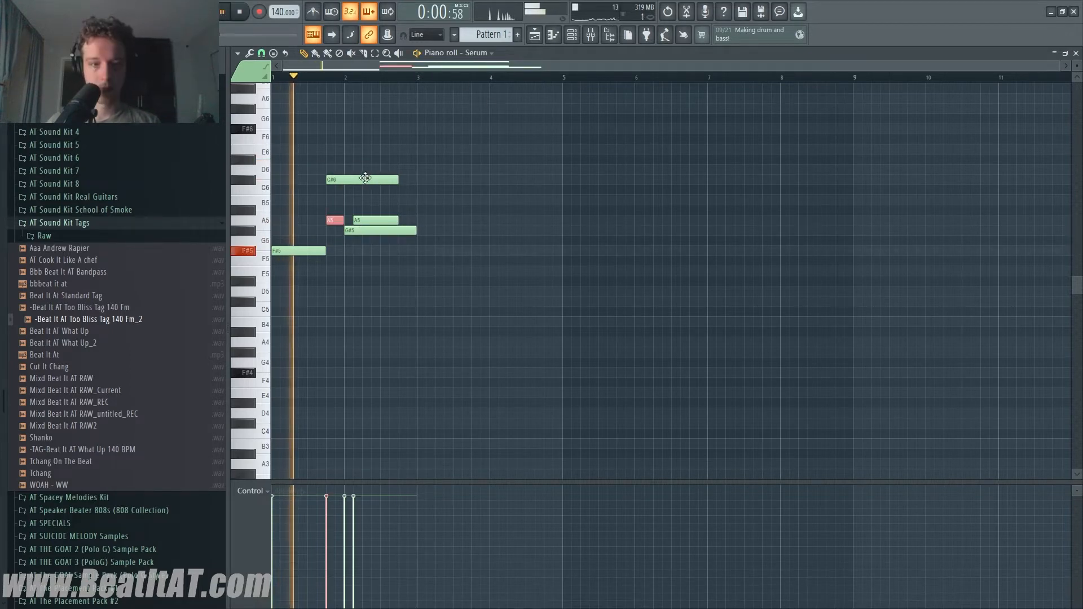
{"action": "left_click_drag", "start_coordinate": [365, 178], "coordinate": [346, 170]}
{"action": "left_click", "coordinate": [331, 181]}
{"action": "key", "text": "space"}
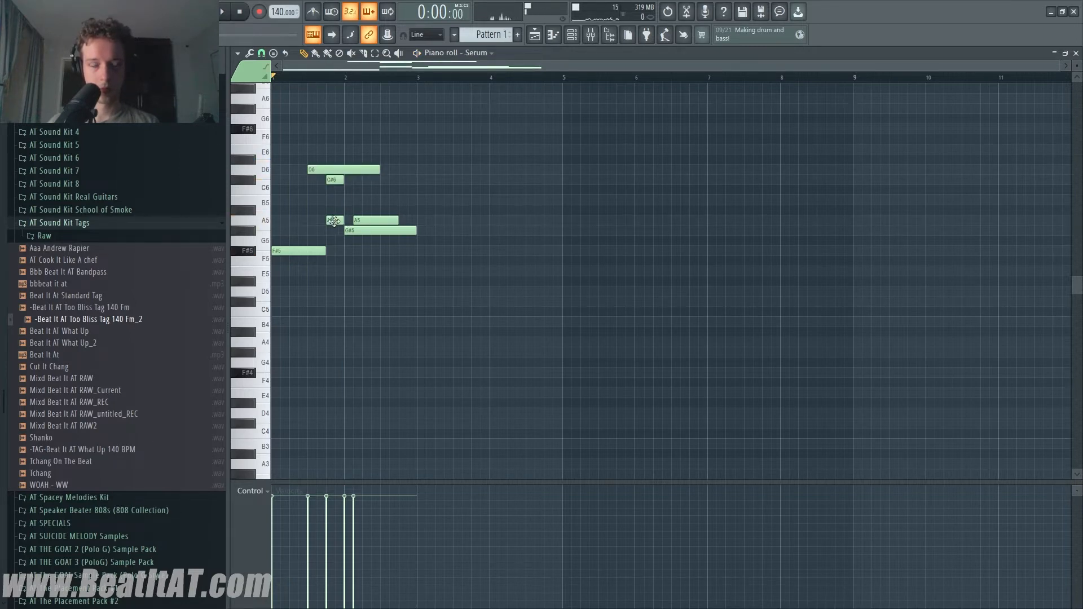
{"action": "key", "text": "space"}
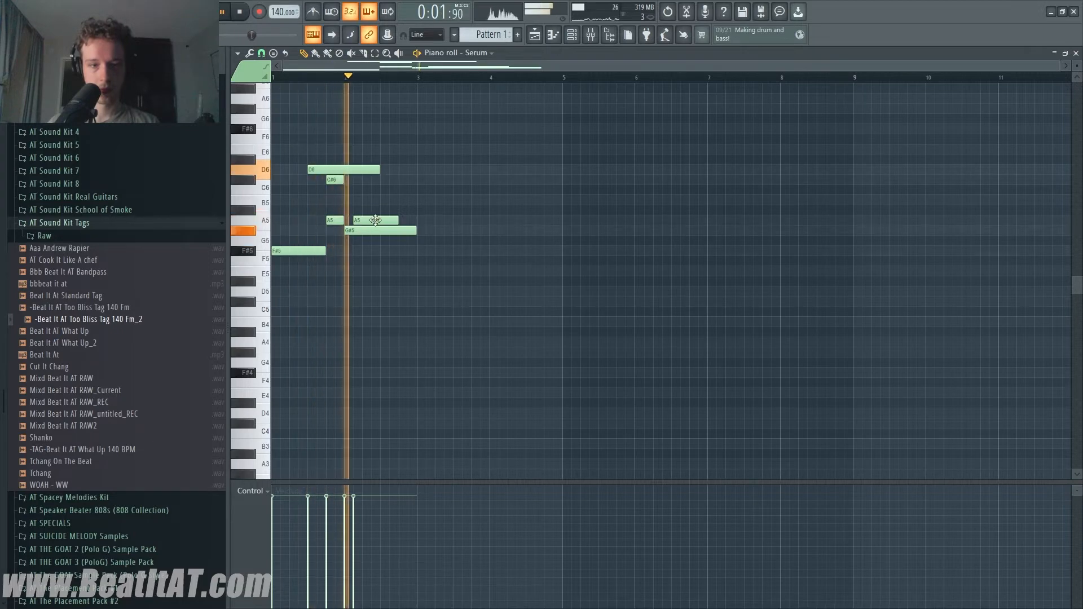
{"action": "key", "text": "space"}
- Duplicate the two-bar melody into bars 3 and 4 and randomize the note velocities
{"action": "key", "text": "ctrl+a"}
{"action": "key", "text": "ctrl+b"}
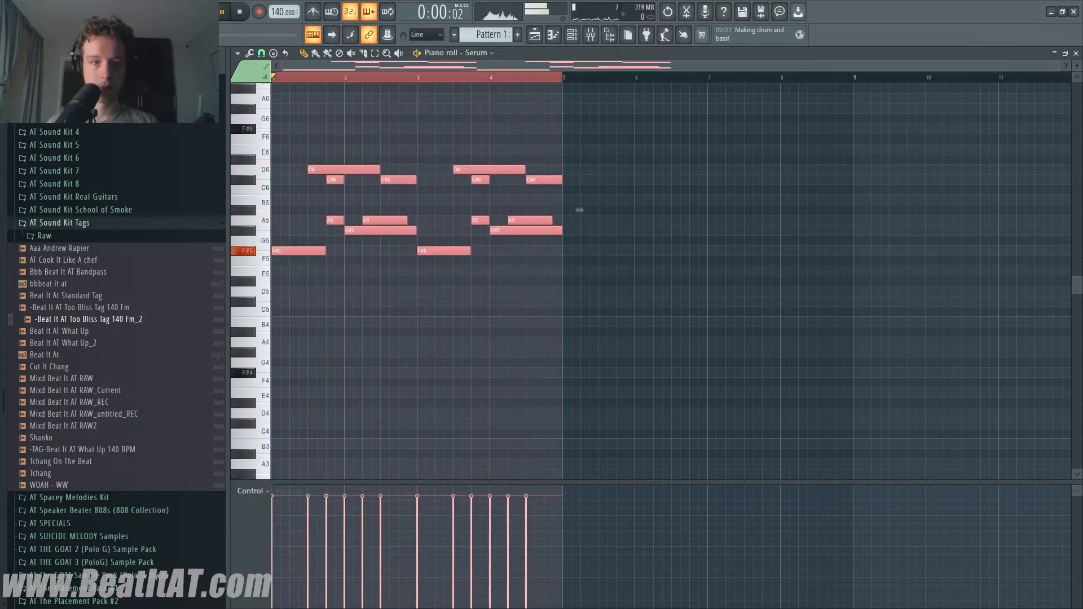
{"action": "key", "text": "space"}
{"action": "key", "text": "alt+r"}
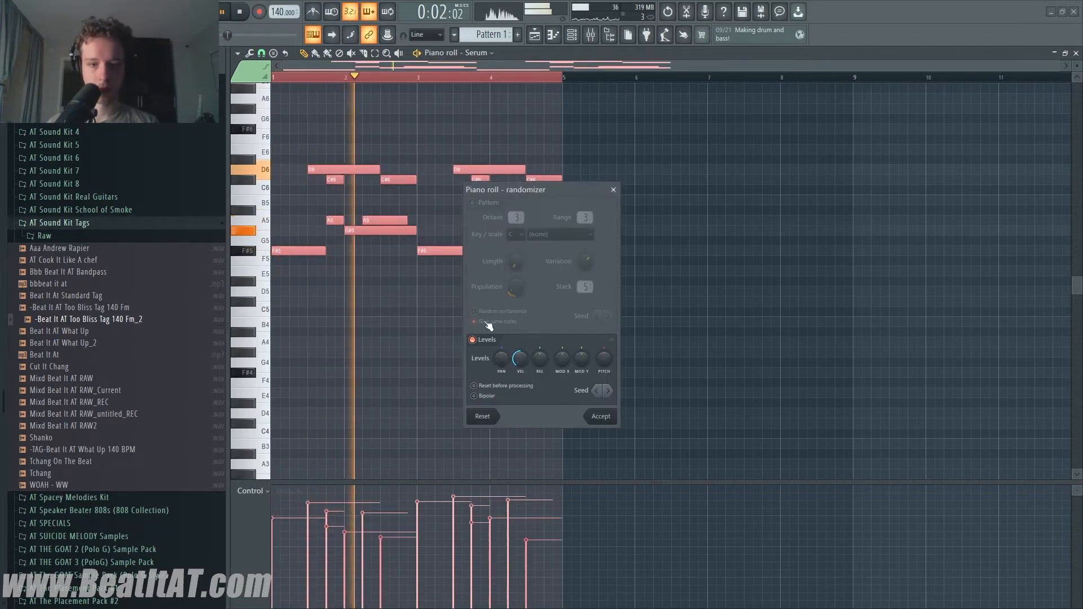
{"action": "left_click", "coordinate": [601, 418]}
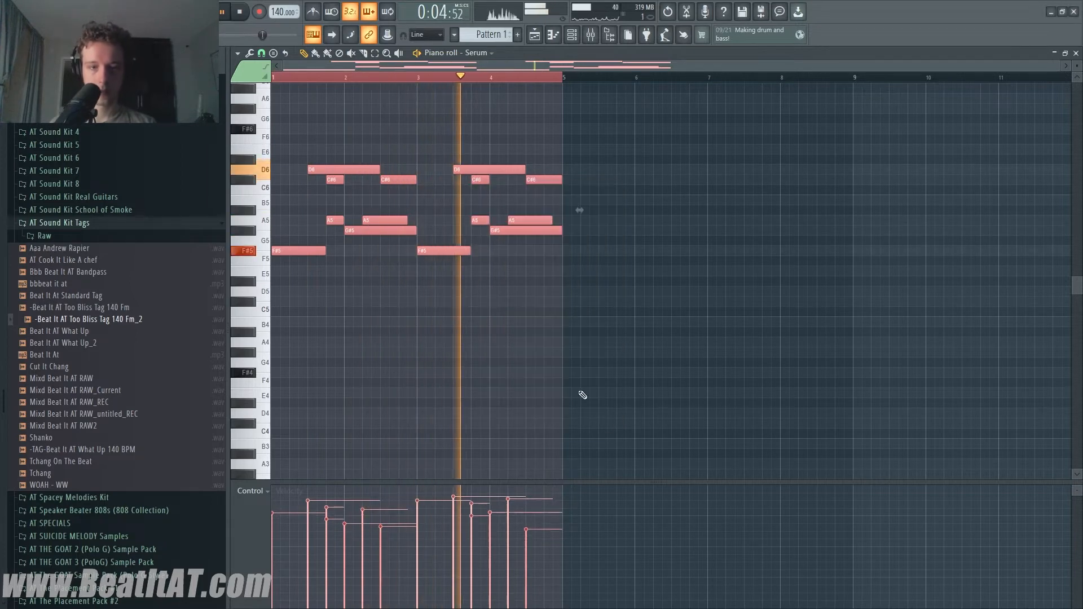
- Add an F#6 note and shorten D6, G#5 and A5 in the first two bars, and delete the copy in bars 3 and 4
{"action": "left_click", "coordinate": [531, 360], "text": "ctrl"}
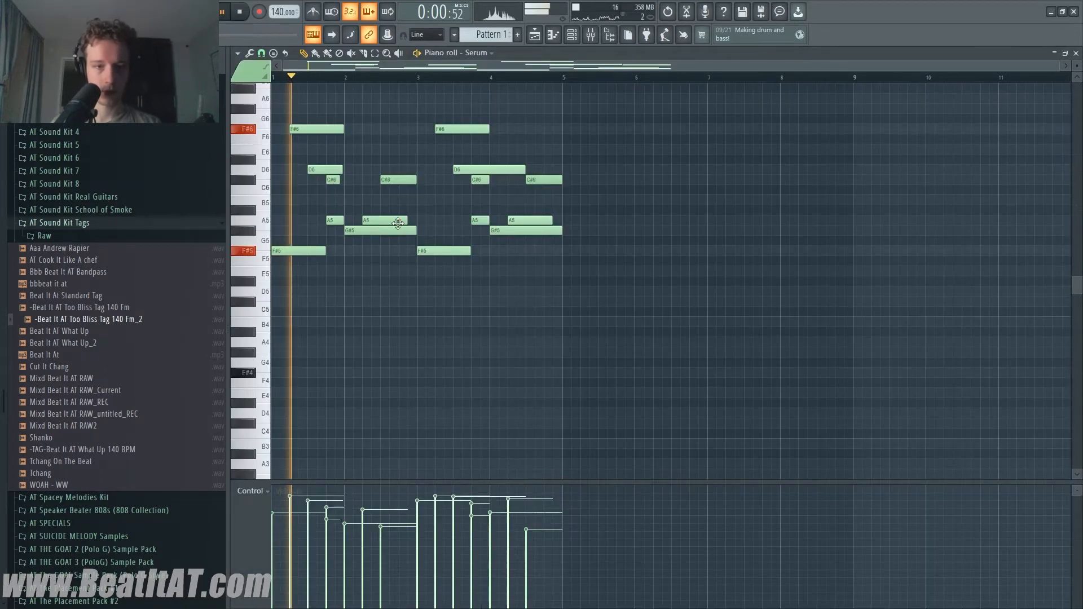
{"action": "left_click_drag", "start_coordinate": [415, 232], "coordinate": [393, 222]}
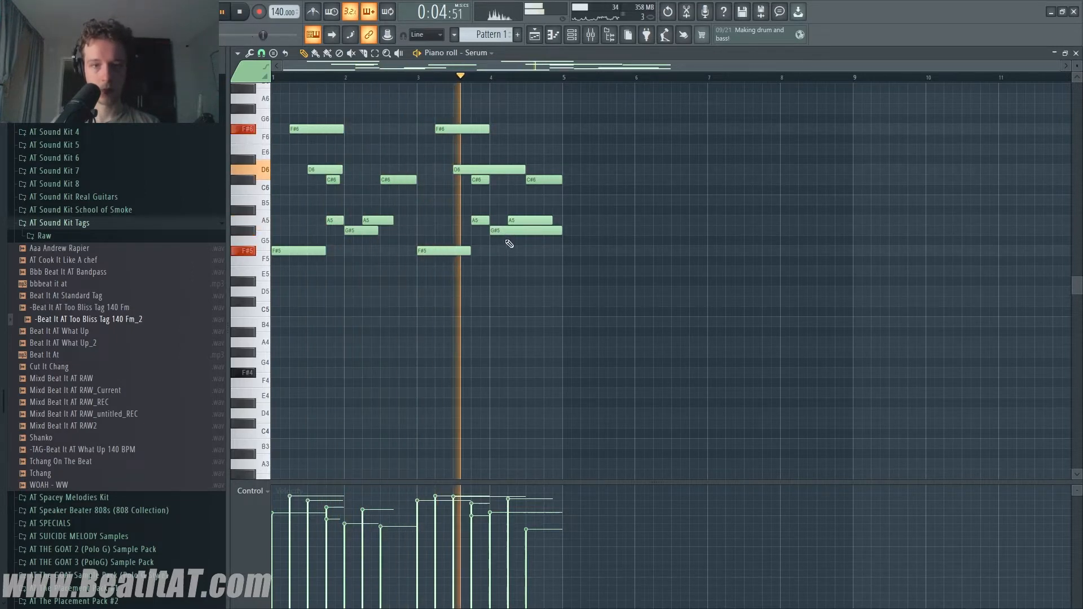
{"action": "left_click_drag", "start_coordinate": [411, 115], "coordinate": [567, 262]}
{"action": "key", "text": "Delete"}
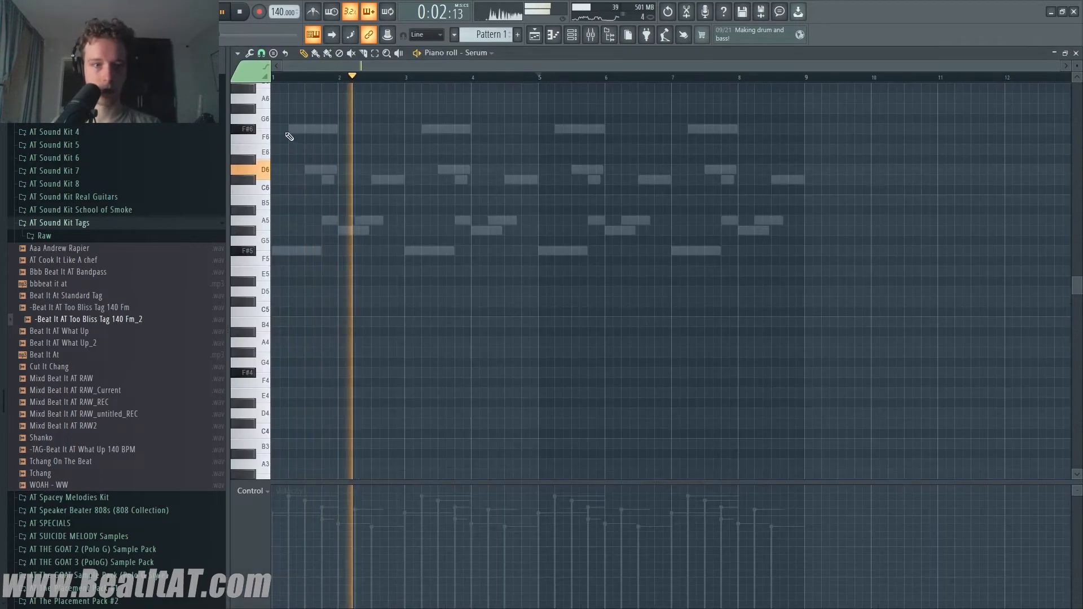
- Place two short F#6 notes and a short D6 note in bar 1 of the empty Serum channel, adjusting the F#6 timing against playback
{"action": "left_click", "coordinate": [289, 129]}
{"action": "key", "text": "Escape"}
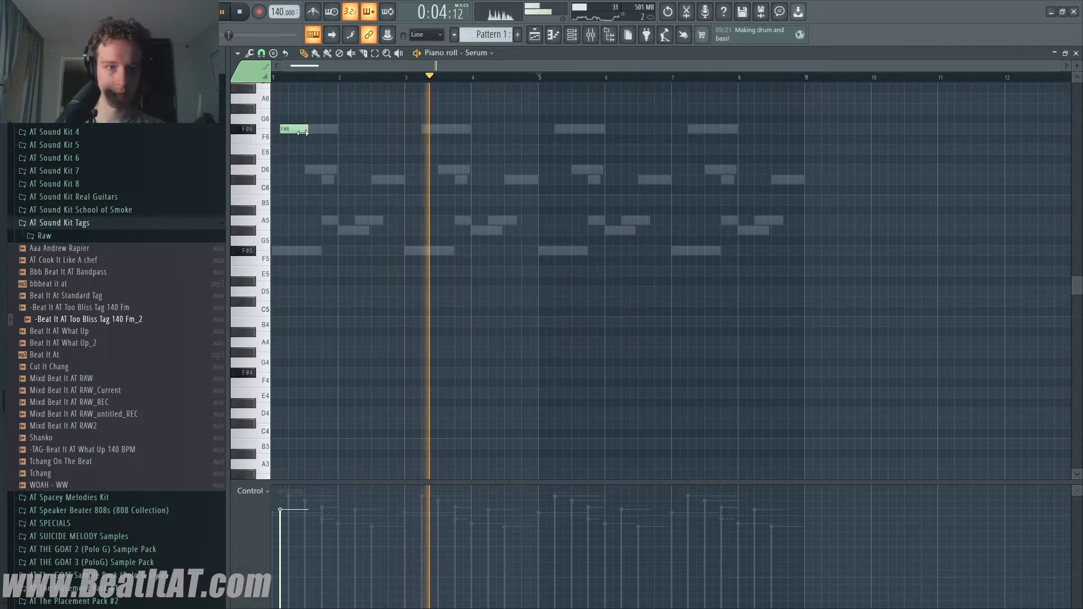
{"action": "left_click_drag", "start_coordinate": [307, 129], "coordinate": [291, 130]}
{"action": "left_click", "coordinate": [306, 130]}
{"action": "left_click", "coordinate": [323, 170]}
{"action": "key", "text": "space"}
{"action": "key", "text": "space"}
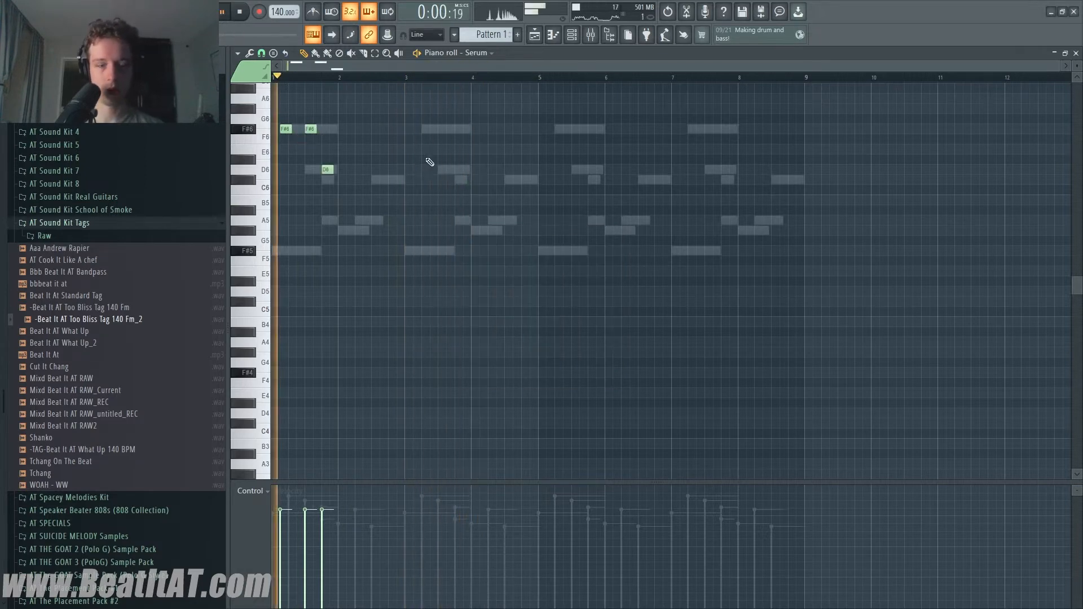
{"action": "key", "text": "space"}
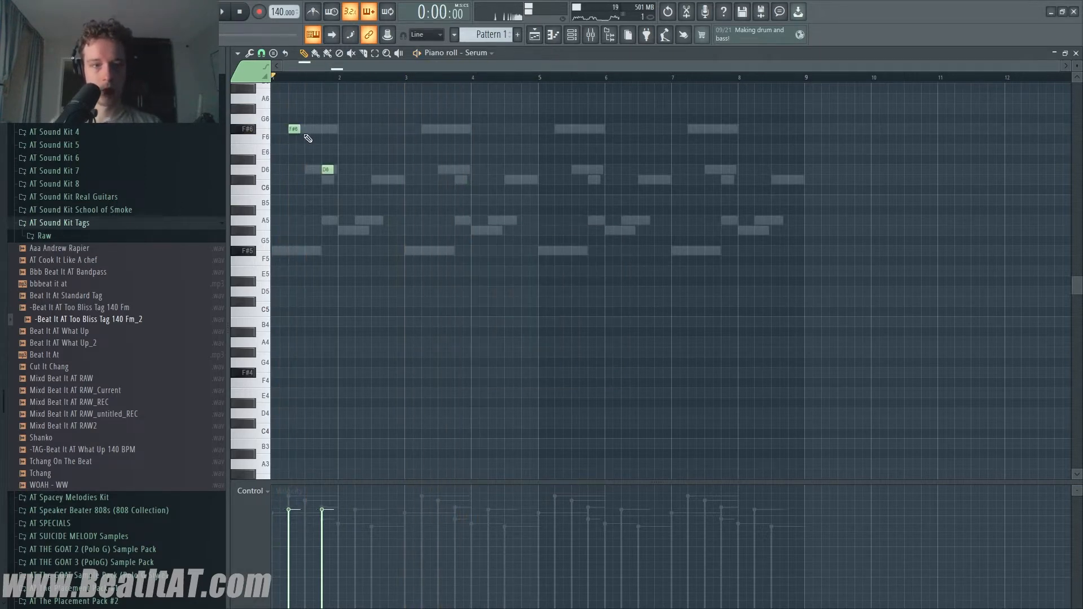
{"action": "key", "text": "space"}
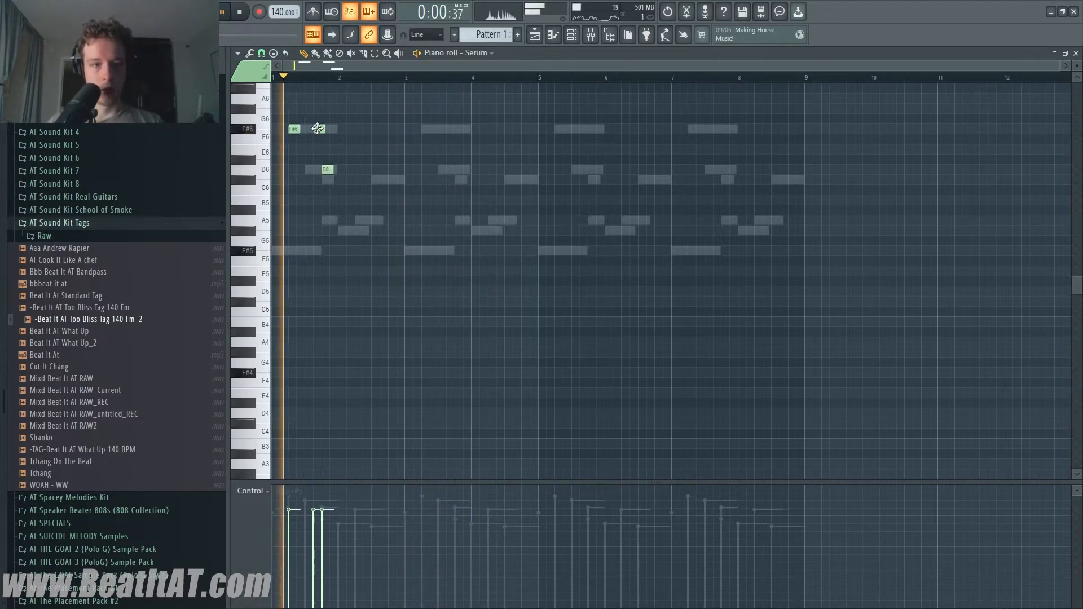
- Replace the second F#6 with three very short D6 notes, and swap the longer D6 for a C#6 note ending bar 1
{"action": "left_click", "coordinate": [309, 169]}
{"action": "scroll", "coordinate": [316, 169], "scroll_direction": "up", "scroll_amount": 2}
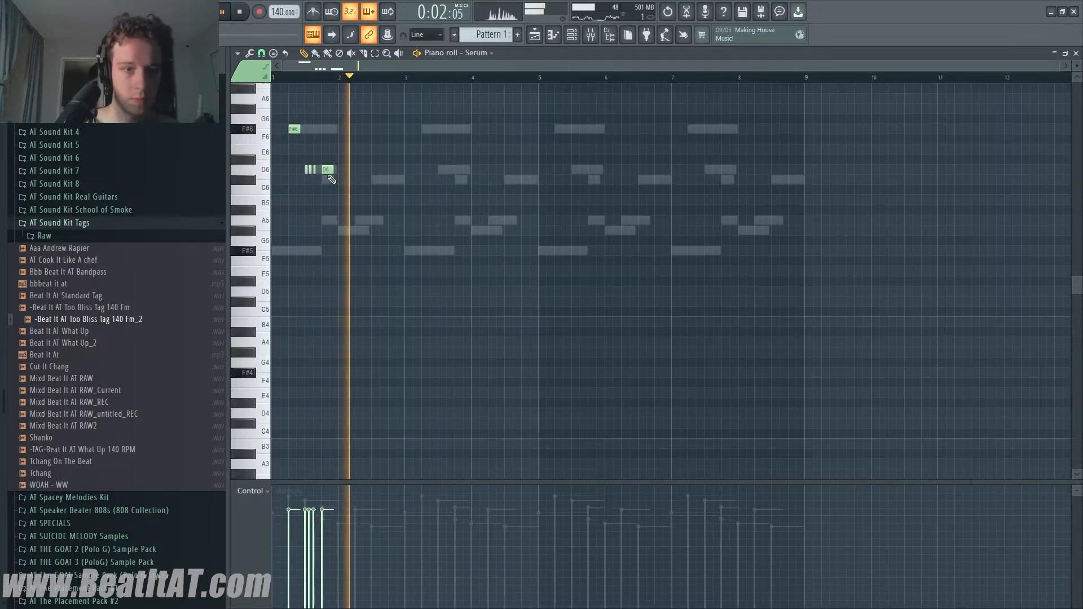
{"action": "left_click", "coordinate": [323, 180]}
{"action": "right_click", "coordinate": [327, 170]}
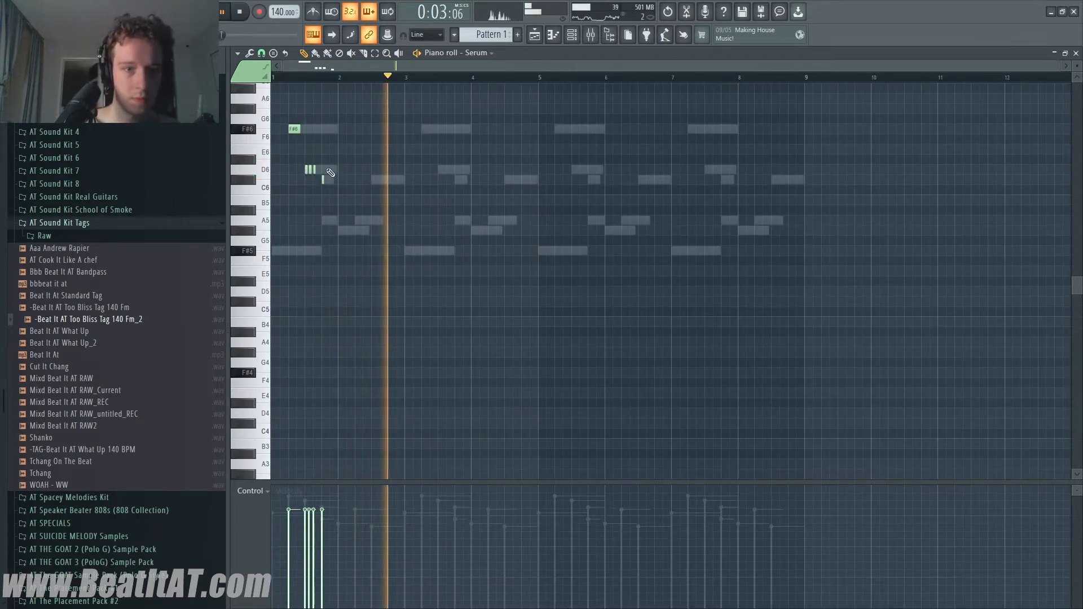
{"action": "left_click_drag", "start_coordinate": [324, 180], "coordinate": [335, 180]}
{"action": "key", "text": "space"}
{"action": "key", "text": "space"}
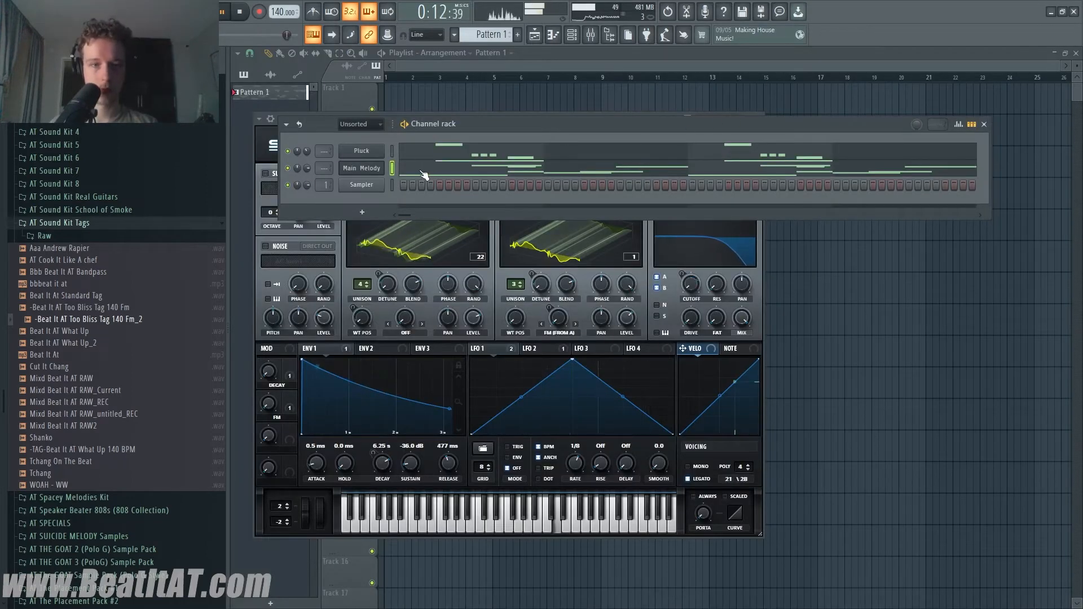
- Change the last two notes of the Main Melody's bar 8 to C#6 and D6, and undo moving its G#5 to F#6
{"action": "left_click", "coordinate": [425, 171]}
{"action": "left_click", "coordinate": [677, 78]}
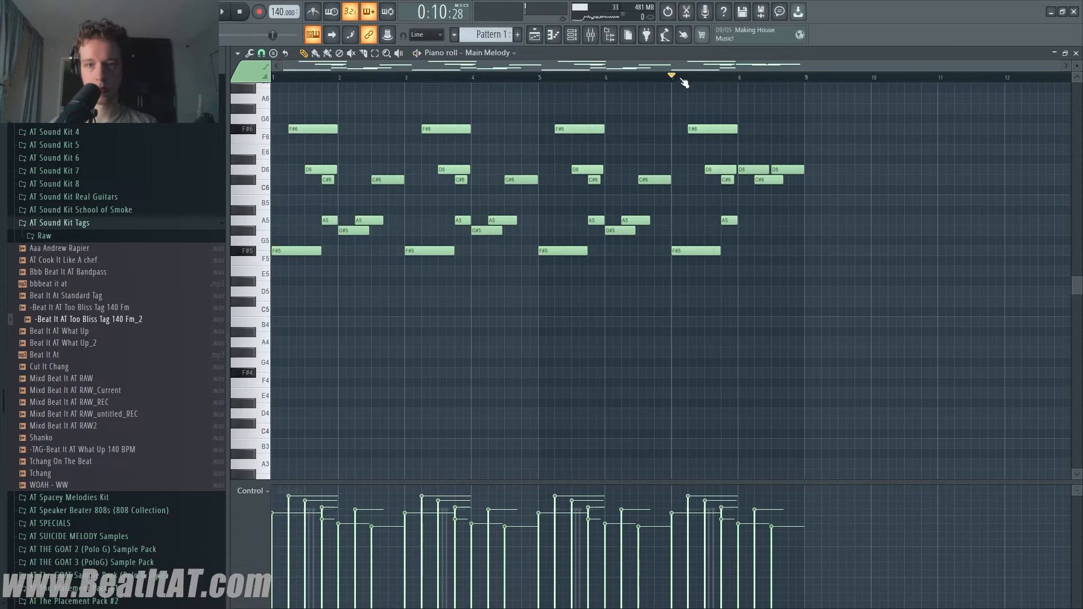
{"action": "key", "text": "space"}
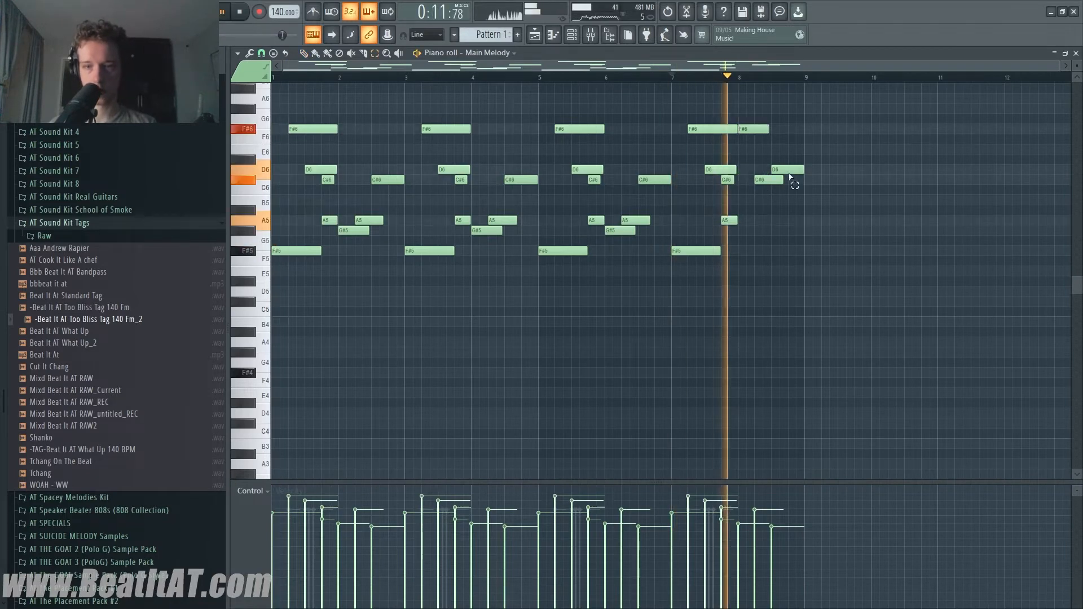
{"action": "left_click", "coordinate": [791, 170], "text": "ctrl"}
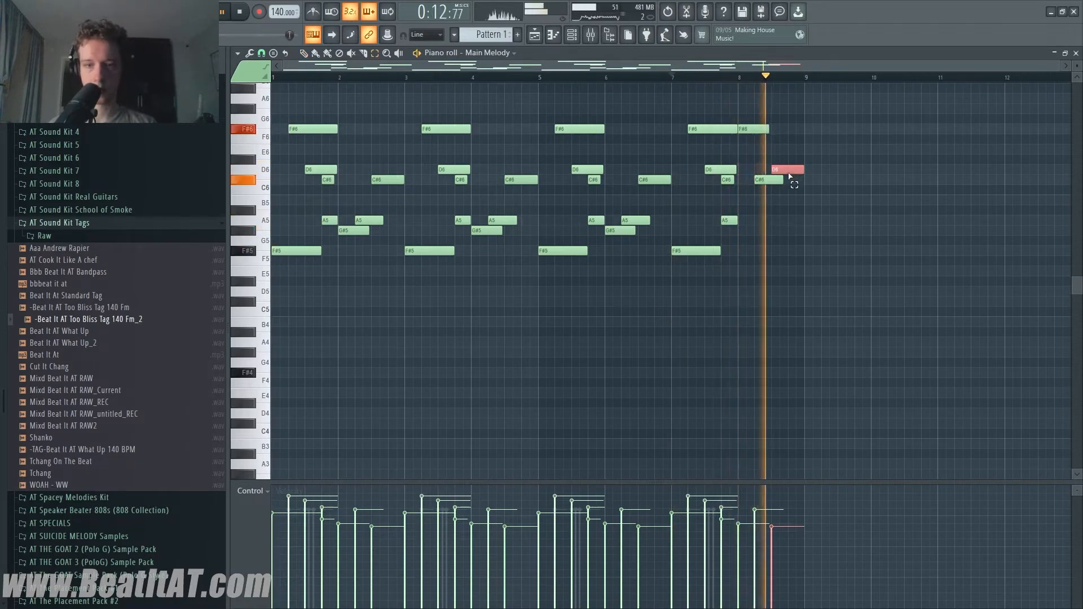
{"action": "scroll", "coordinate": [756, 144], "scroll_direction": "up", "scroll_amount": 2, "text": "ctrl"}
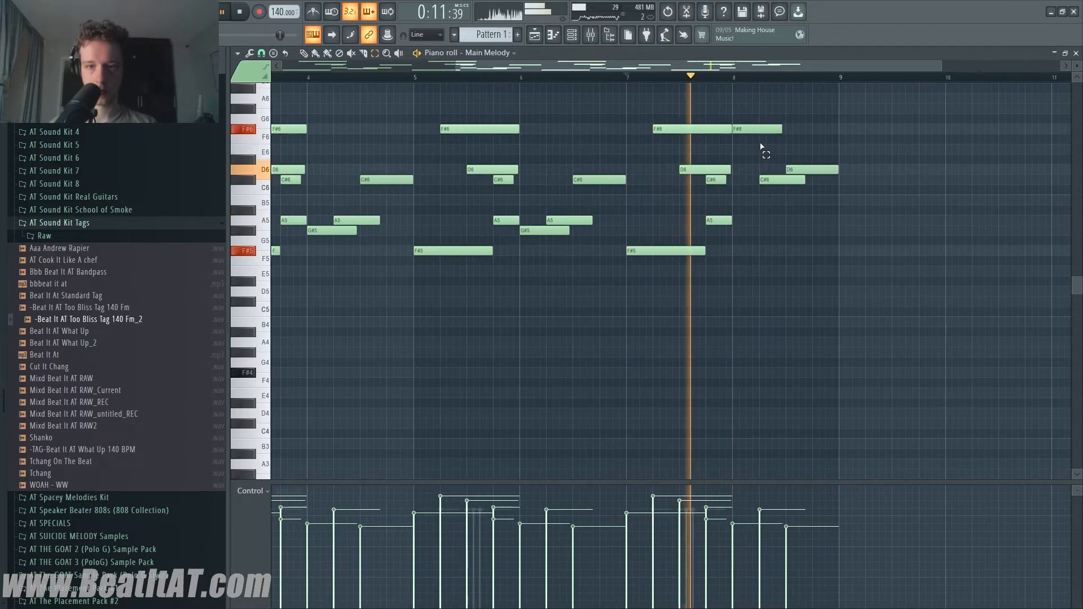
{"action": "key", "text": "ctrl+z"}
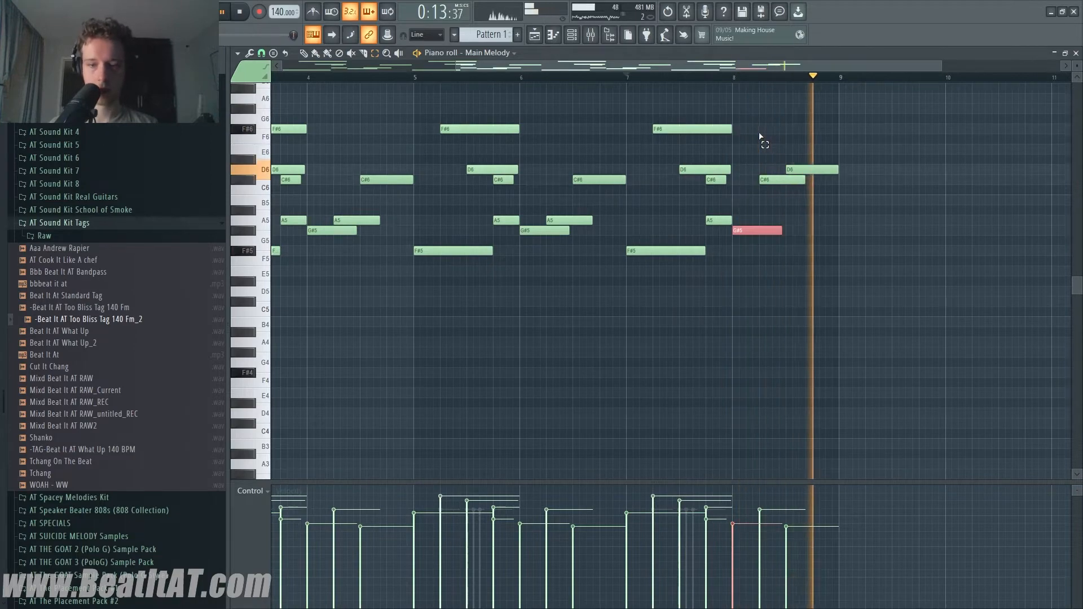
{"action": "scroll", "coordinate": [761, 140], "scroll_direction": "down", "scroll_amount": 2, "text": "ctrl"}
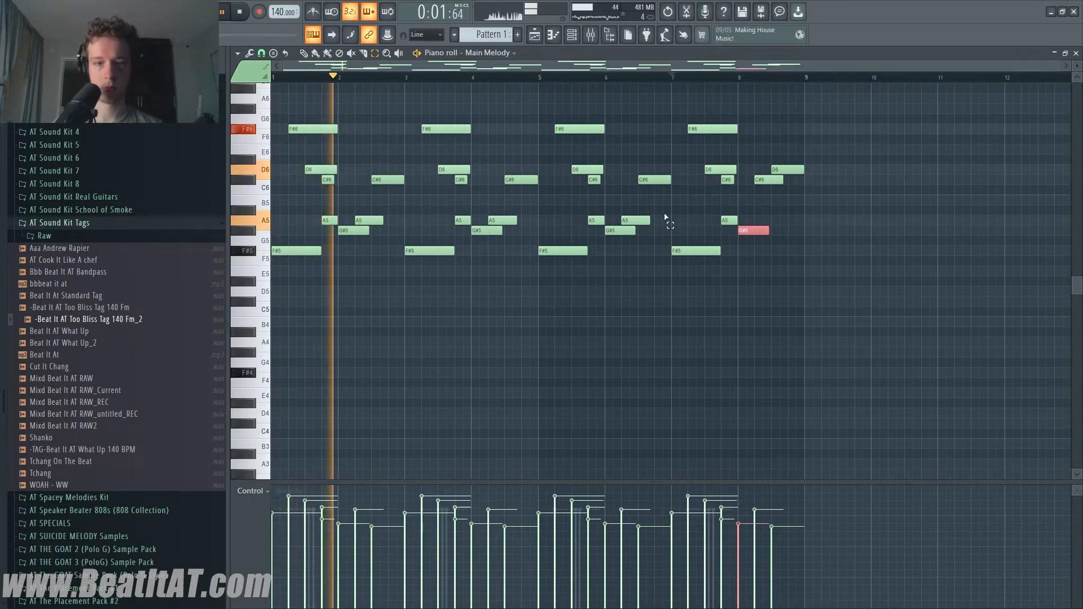
{"action": "key", "text": "Escape"}
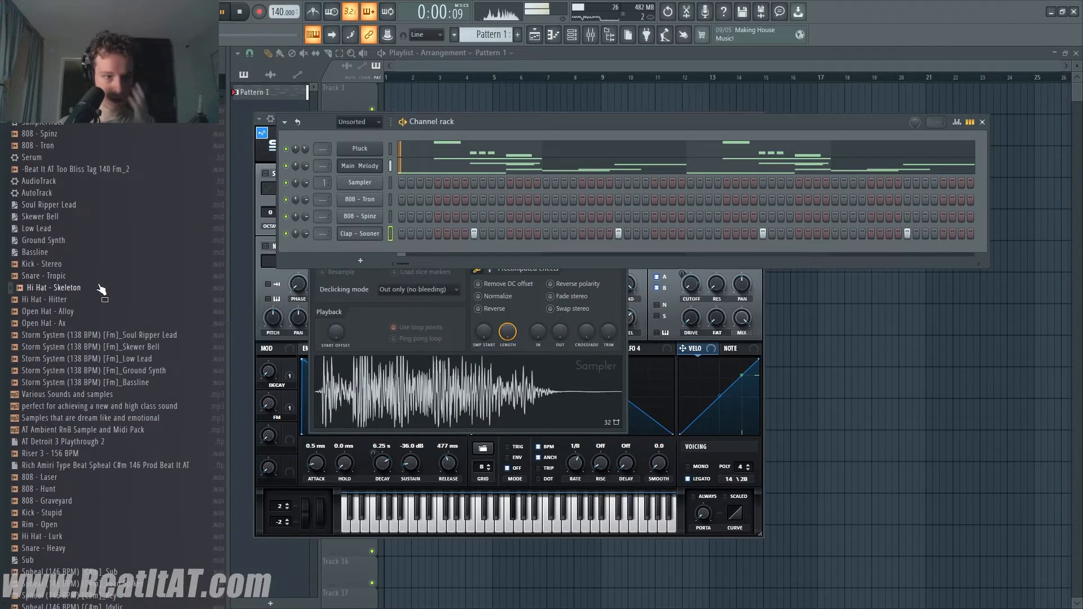
- Load the Hi Hat - Hitter sample into a new channel and fill every 2 steps
{"action": "right_click", "coordinate": [99, 285]}
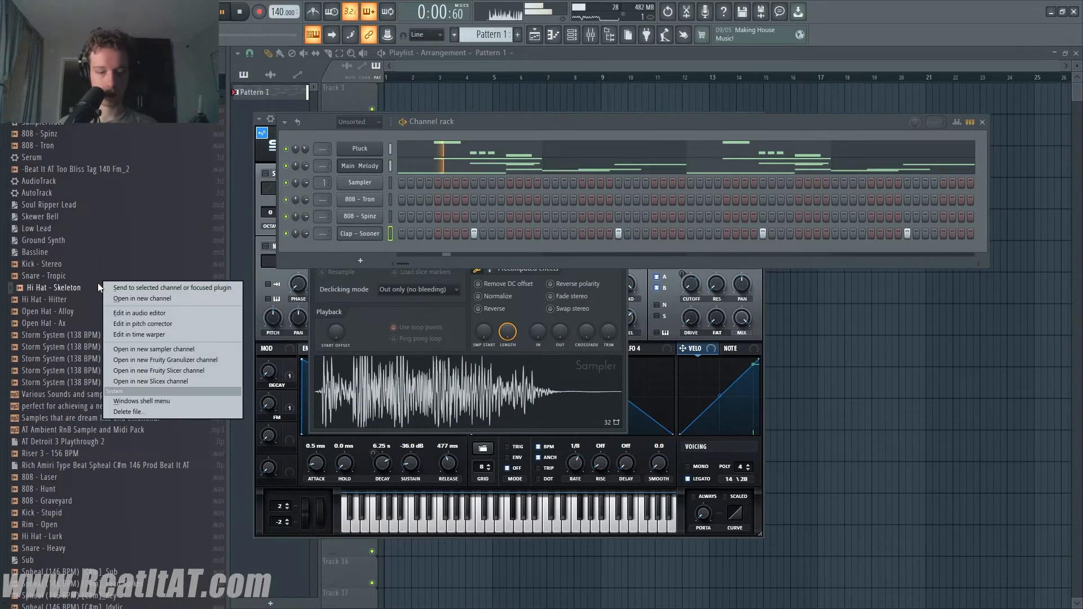
{"action": "key", "text": "Escape"}
{"action": "right_click", "coordinate": [79, 297]}
{"action": "left_click", "coordinate": [120, 310]}
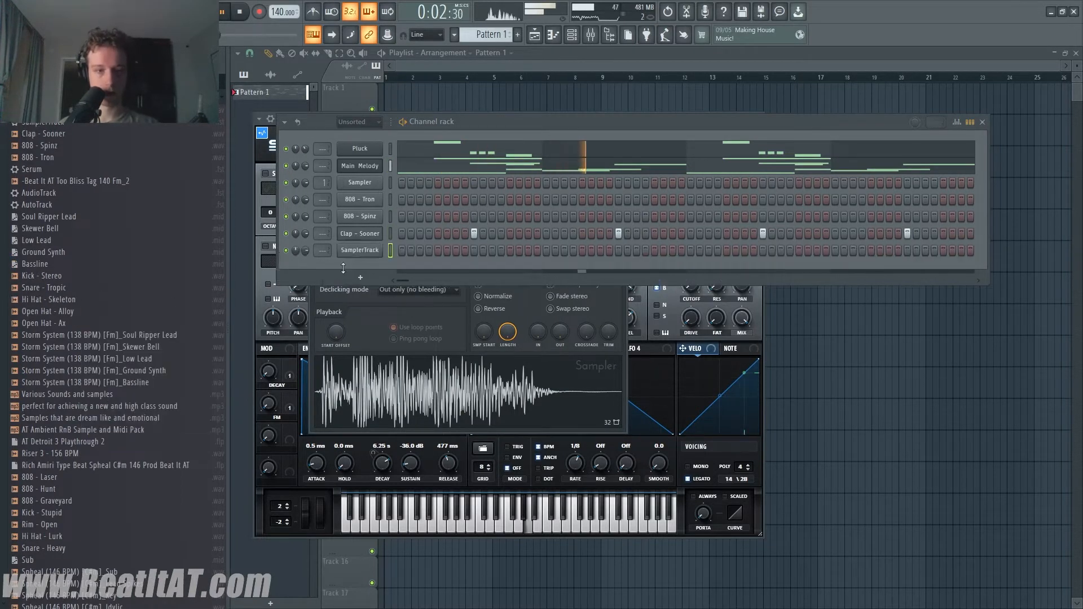
{"action": "left_click", "coordinate": [299, 263]}
{"action": "right_click", "coordinate": [373, 253]}
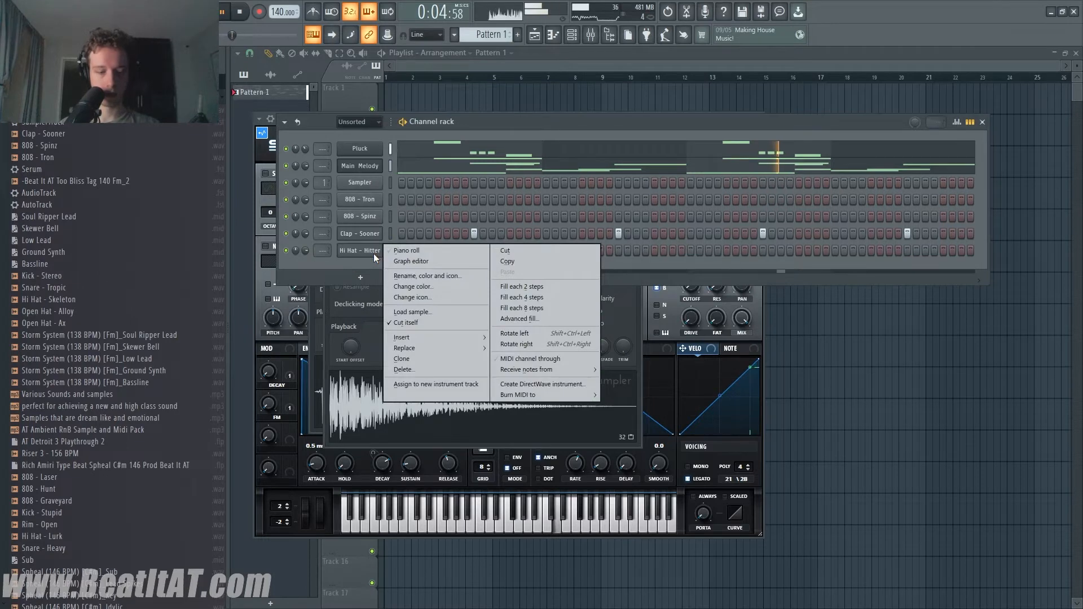
{"action": "left_click", "coordinate": [522, 287]}
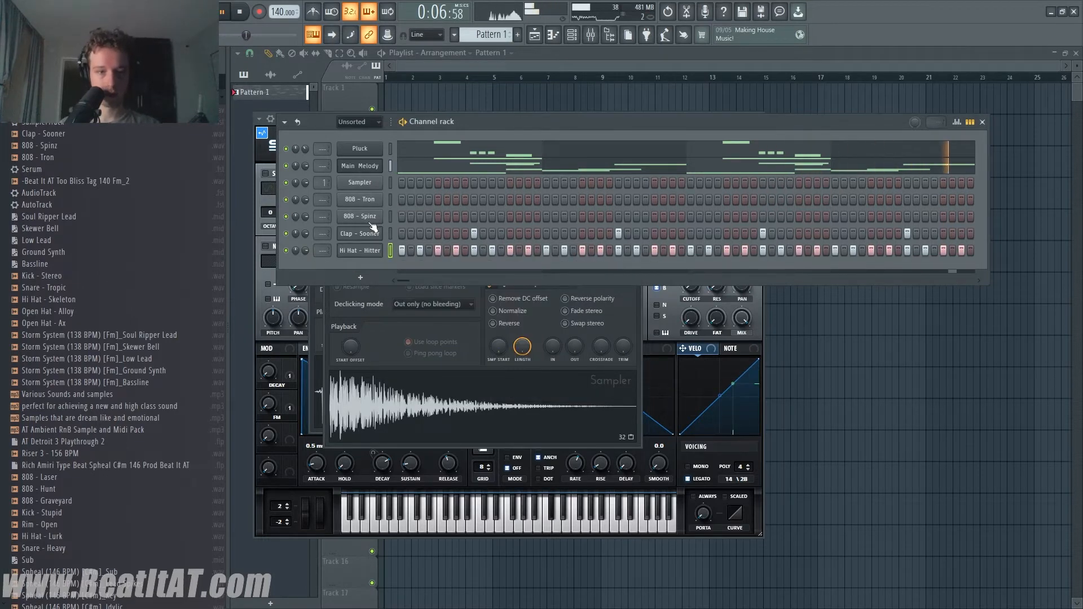
- Edit the hi-hat in the piano roll with fast C5 rolls, a gap before bar 2, and a chopped C#4 roll ramped in fine pitch and velocity
{"action": "right_click", "coordinate": [377, 255]}
{"action": "left_click", "coordinate": [401, 249]}
{"action": "scroll", "coordinate": [321, 80], "scroll_direction": "up", "scroll_amount": 2}
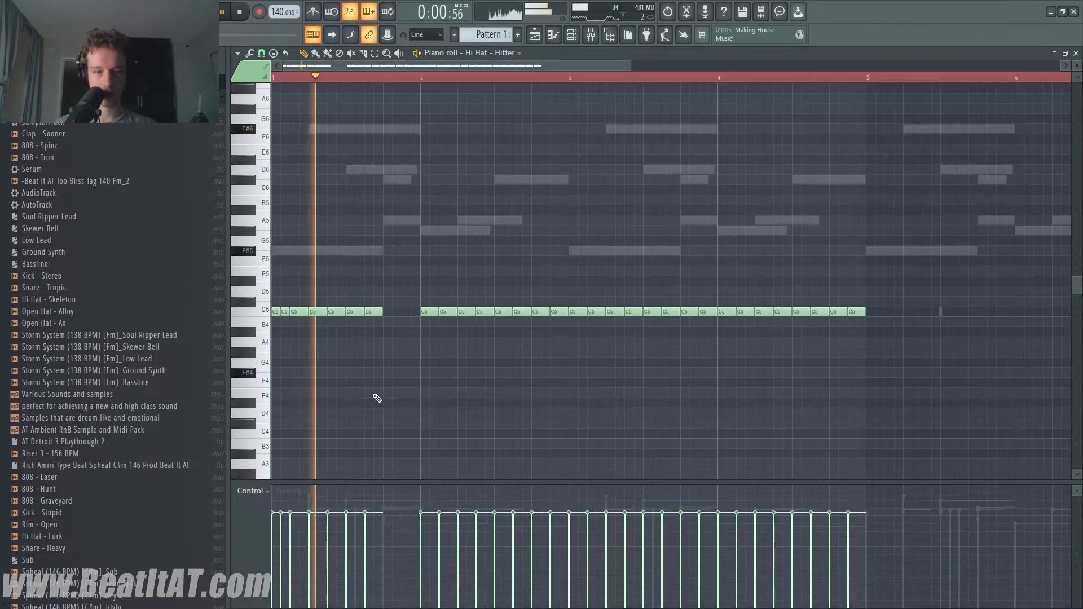
{"action": "key", "text": "space"}
{"action": "left_click", "coordinate": [357, 414]}
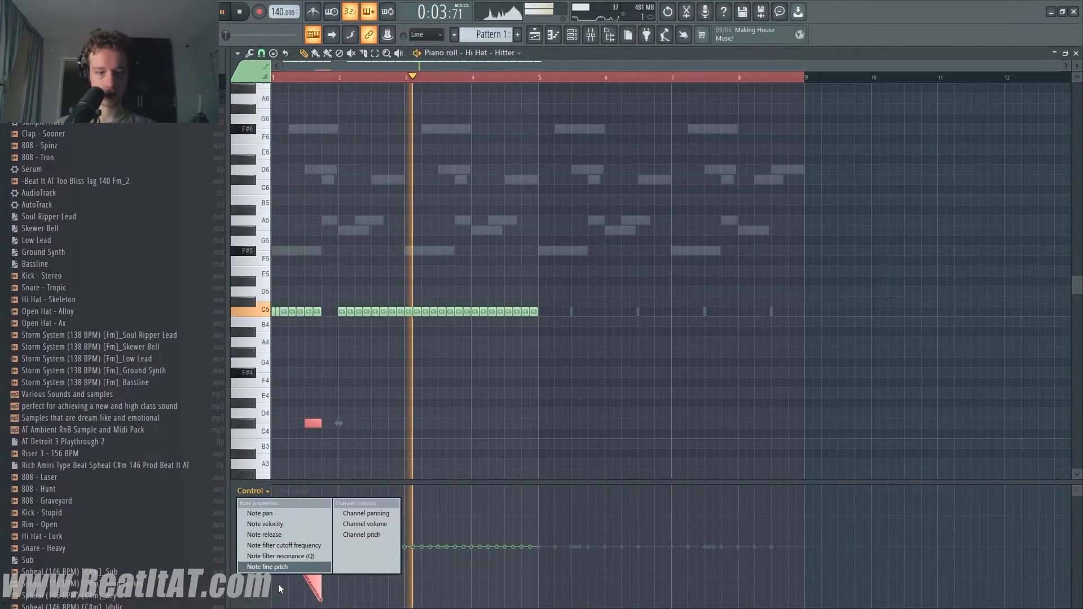
{"action": "left_click", "coordinate": [286, 530]}
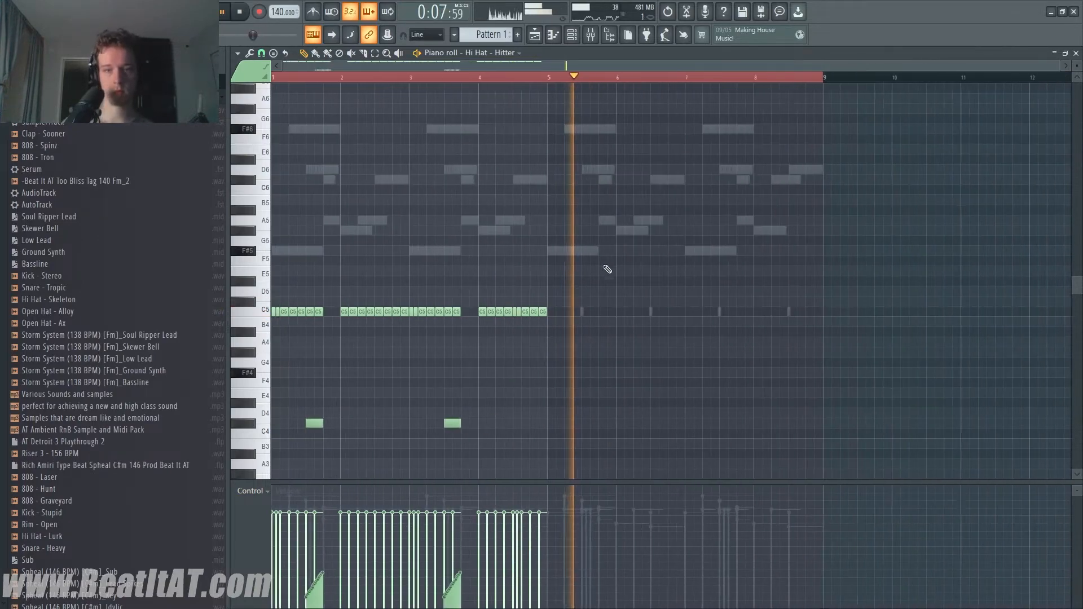
- Repeat the hi-hat pattern through bar 8 and place two F#5 notes in bar 1 of the 808 - Spinz channel
{"action": "key", "text": "space"}
{"action": "left_click_drag", "start_coordinate": [540, 78], "coordinate": [505, 78]}
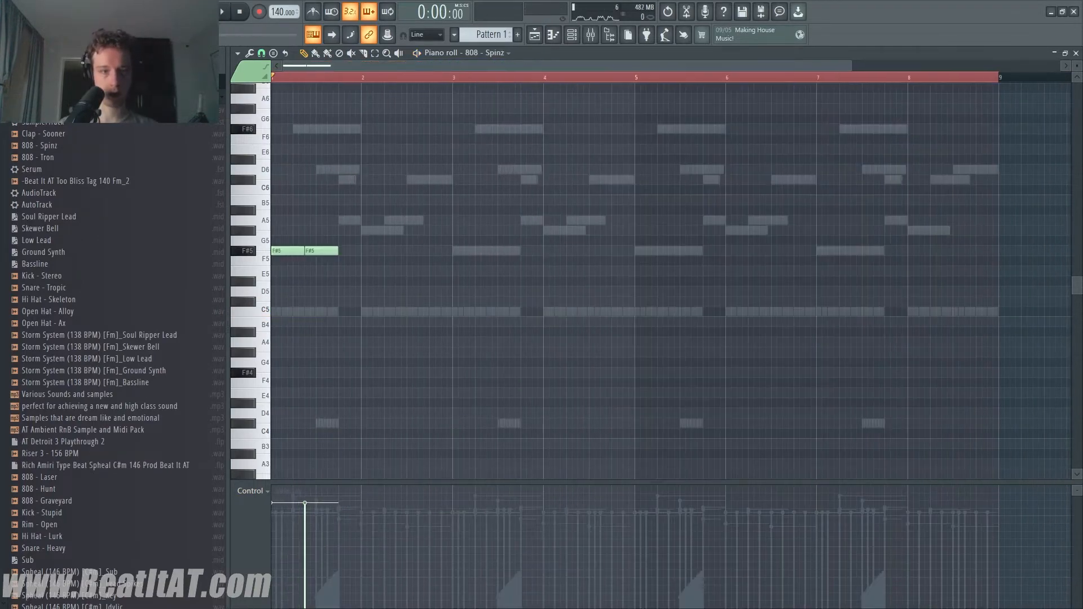
{"action": "key", "text": "space"}
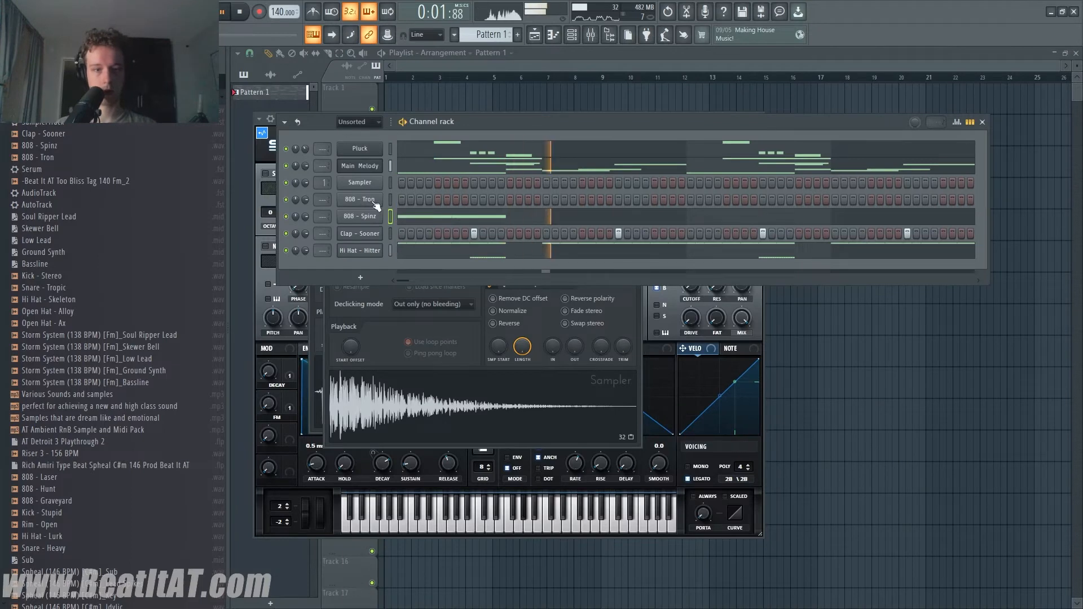
- Write an 808 - Tron line in bar 2 with a short A5, a longer A5 and a C#5 note
{"action": "right_click", "coordinate": [377, 202]}
{"action": "left_click", "coordinate": [405, 201]}
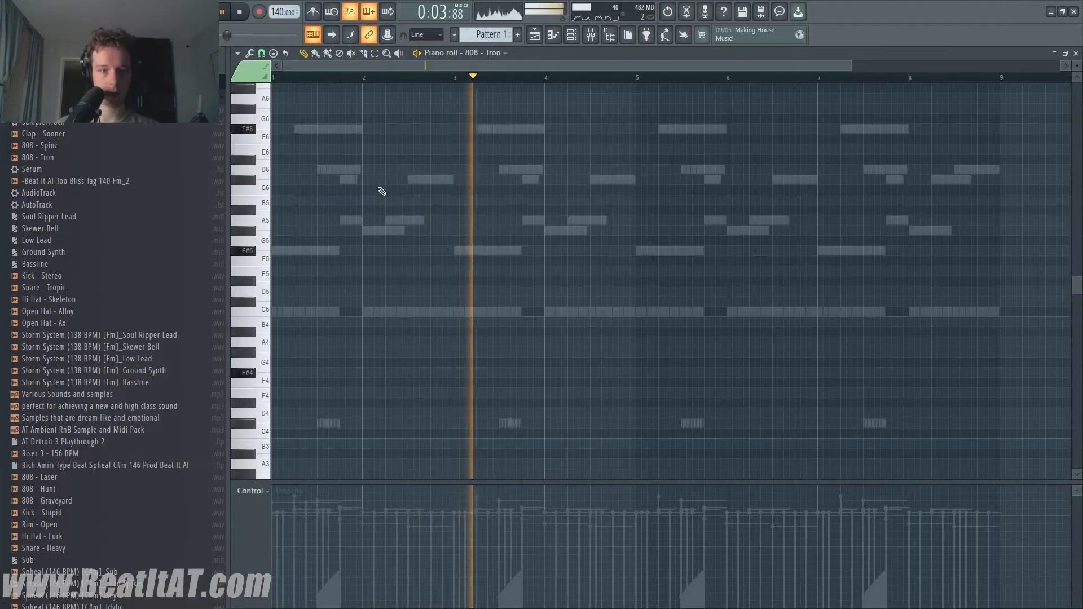
{"action": "key", "text": "space"}
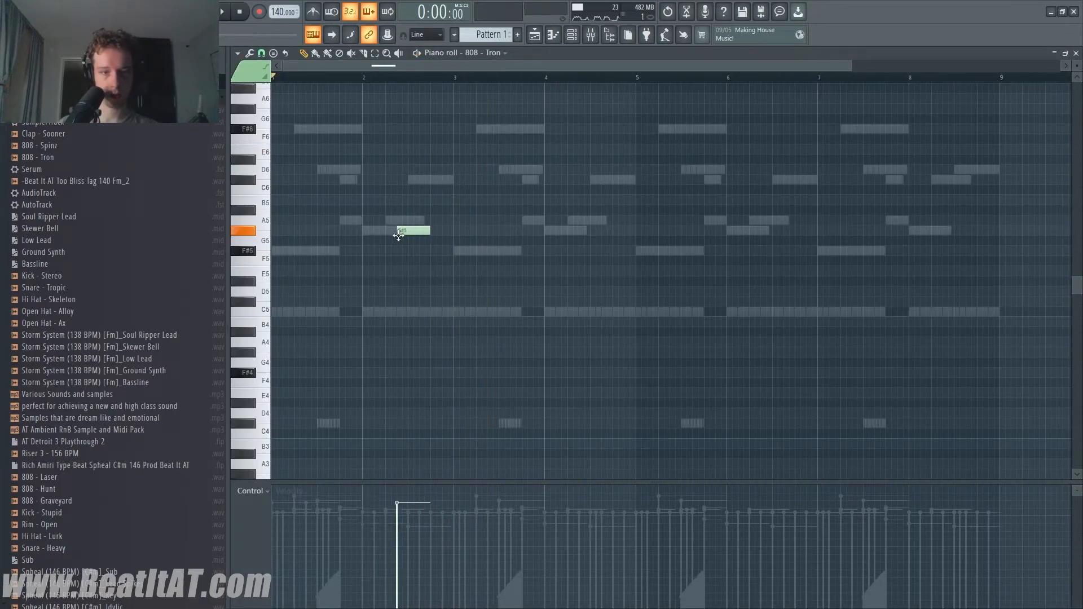
{"action": "key", "text": "space"}
{"action": "left_click_drag", "start_coordinate": [418, 232], "coordinate": [391, 237]}
{"action": "key", "text": "space"}
{"action": "left_click", "coordinate": [403, 232]}
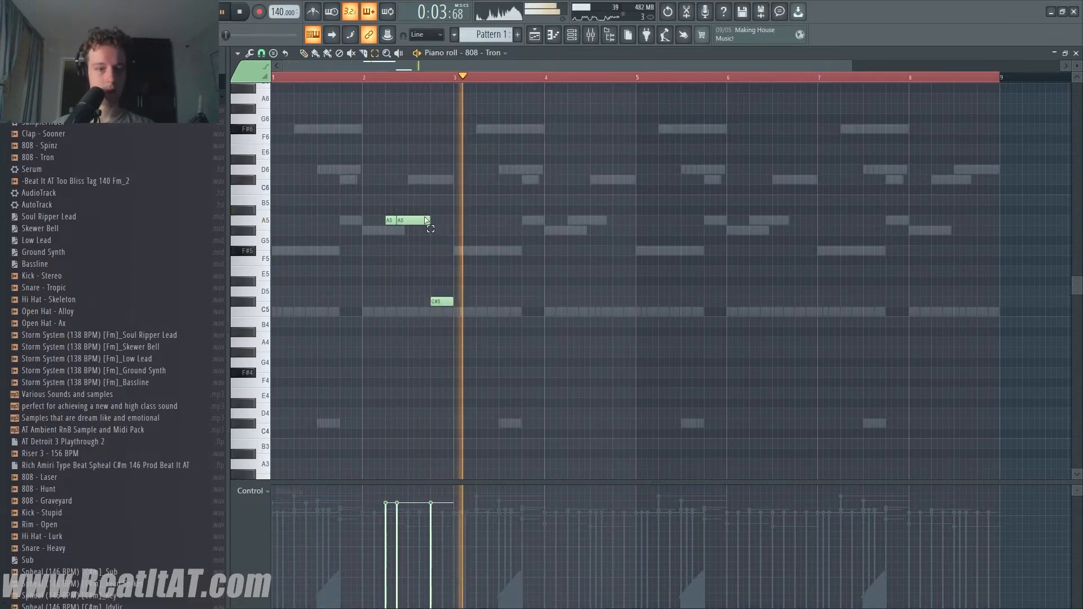
- Split the short A5 of the 808 - Tron line into two quick hits and check it in playback
{"action": "left_click_drag", "start_coordinate": [396, 224], "coordinate": [391, 224]}
{"action": "left_click", "coordinate": [394, 221]}
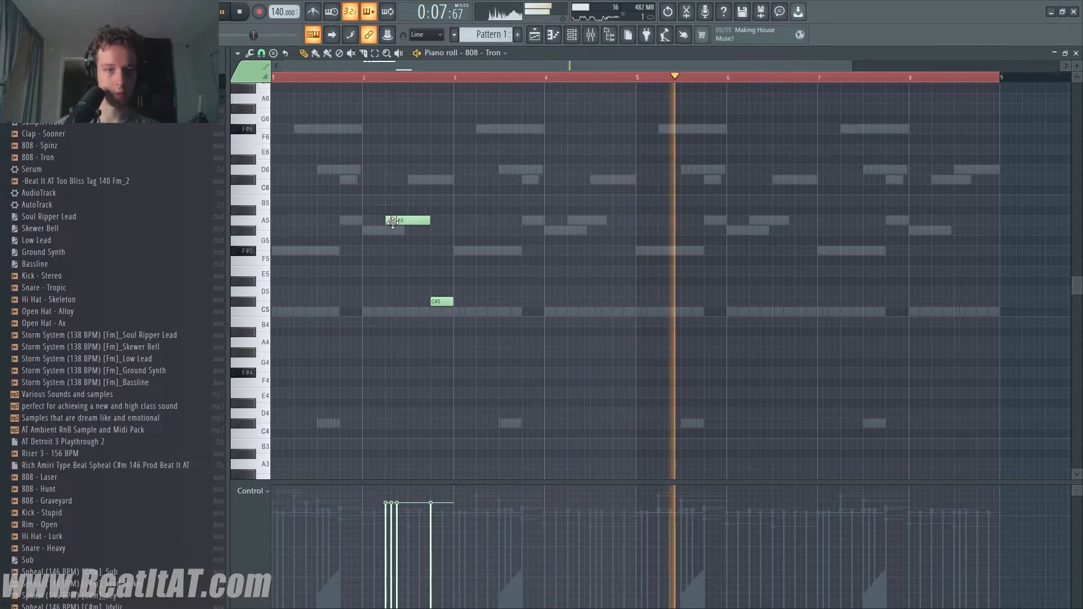
{"action": "key", "text": "space"}
{"action": "key", "text": "space"}
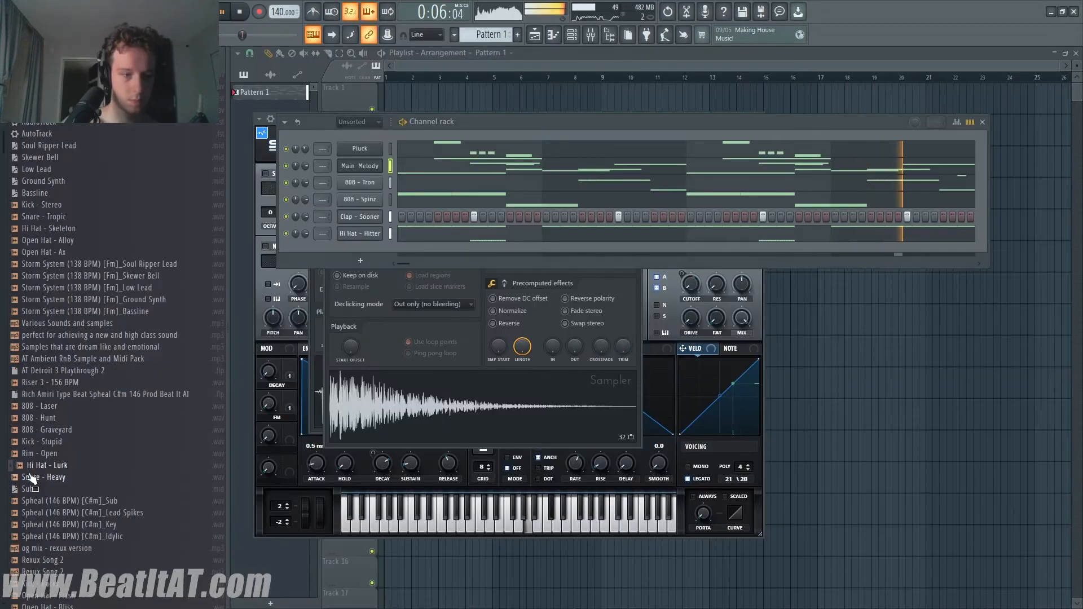
- Load the Snare - Heavy sample into a new channel and program its hits on steps 13 to 15 and 45 to 47
{"action": "right_click", "coordinate": [26, 461]}
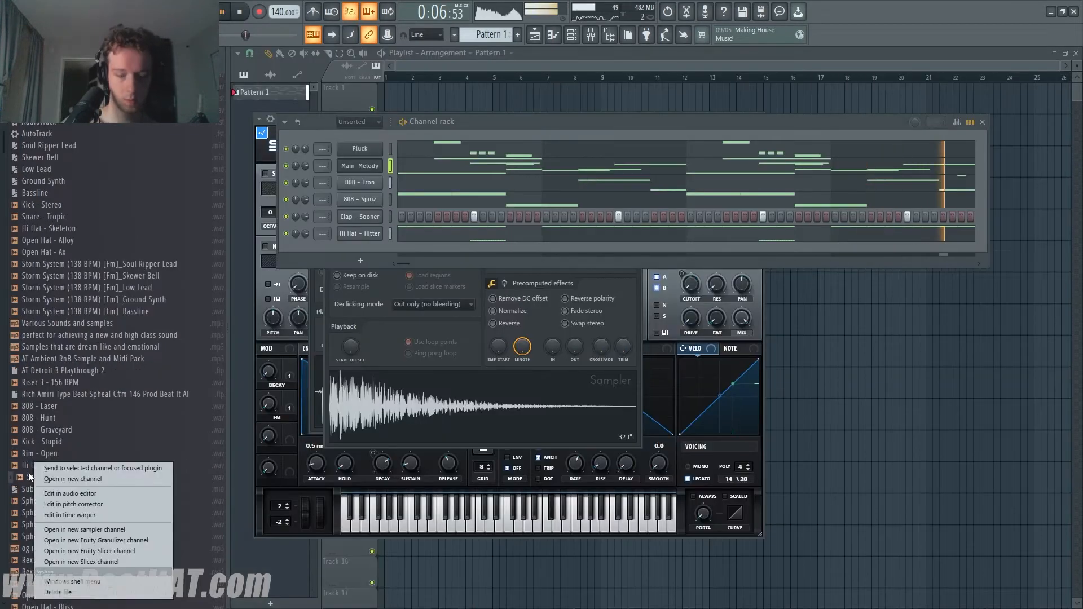
{"action": "left_click", "coordinate": [210, 451]}
{"action": "left_click", "coordinate": [732, 268]}
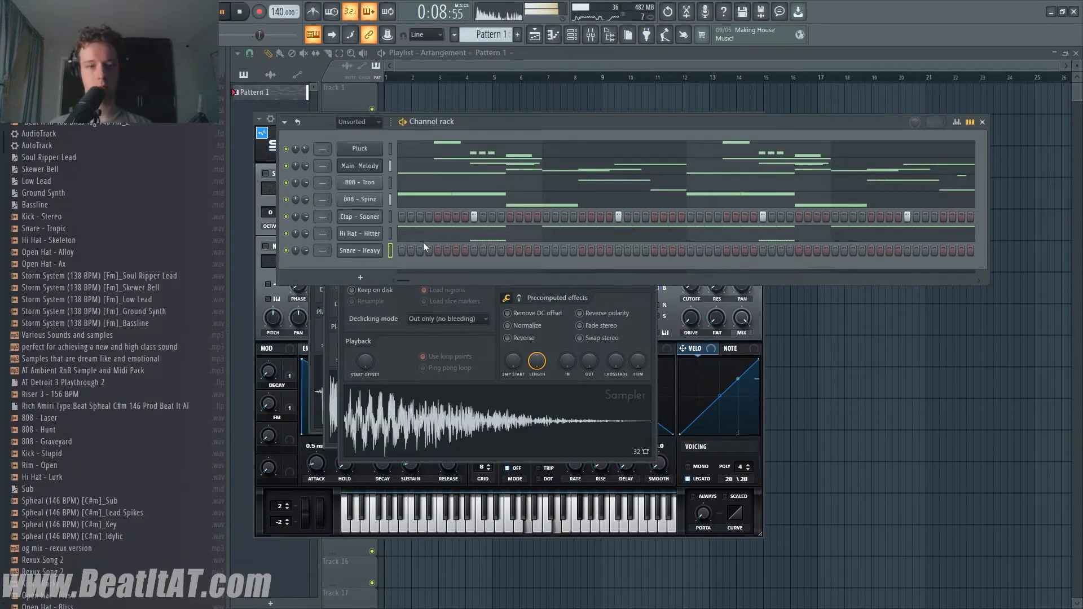
{"action": "left_click", "coordinate": [546, 251]}
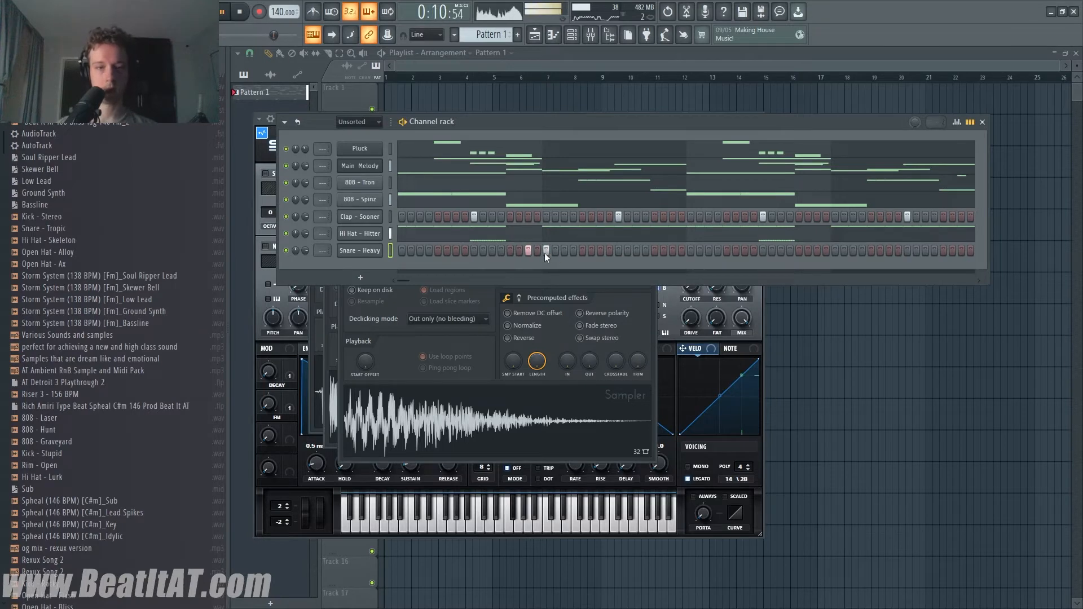
{"action": "right_click", "coordinate": [348, 250]}
{"action": "left_click", "coordinate": [432, 255]}
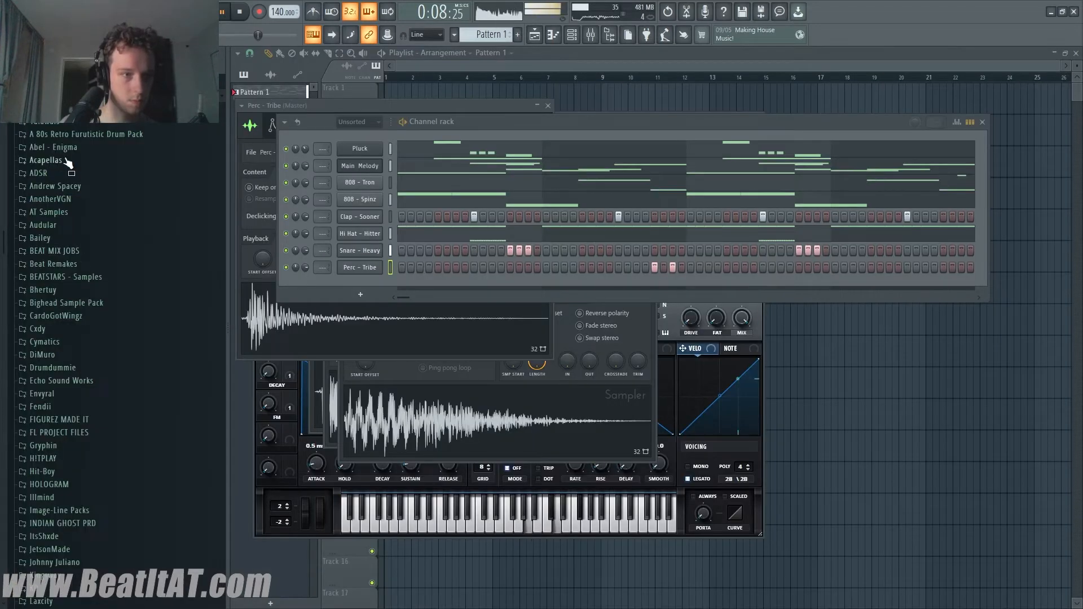
- Open the envyral - HEAVEN + HELL [Drum Kit] folder under Envyral Heaven + Hell in the sample browser
{"action": "scroll", "coordinate": [70, 261], "scroll_direction": "down", "scroll_amount": 4}
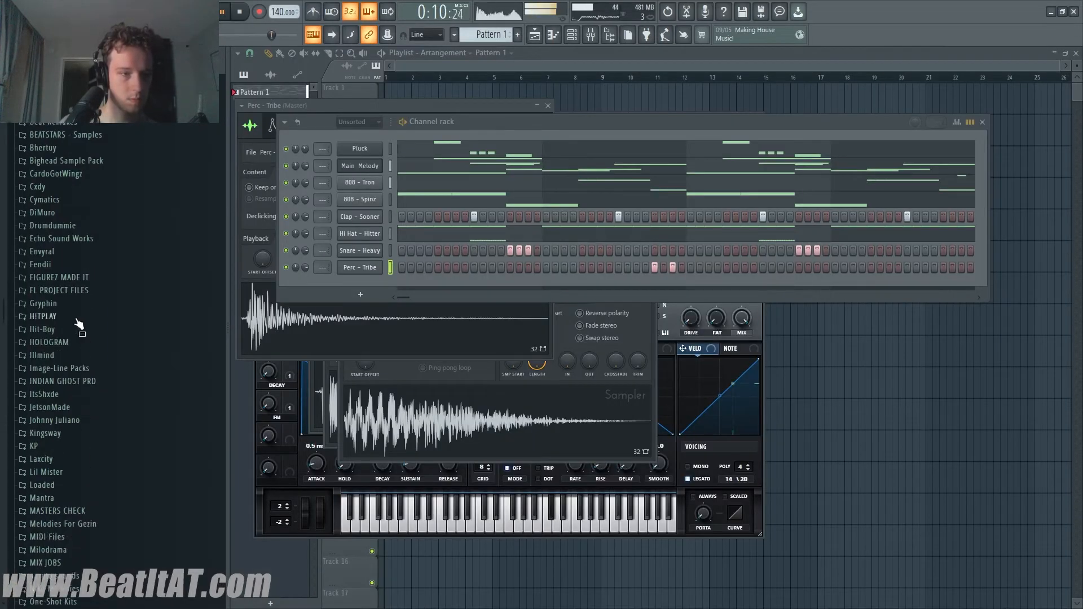
{"action": "left_click", "coordinate": [84, 252]}
{"action": "scroll", "coordinate": [112, 271], "scroll_direction": "down", "scroll_amount": 4}
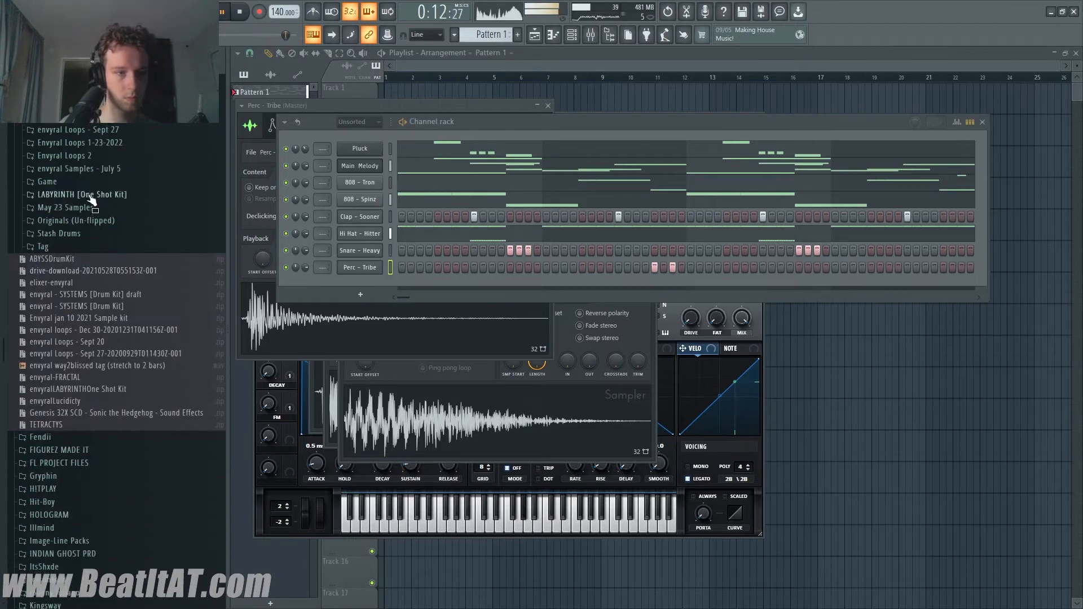
{"action": "left_click", "coordinate": [125, 219]}
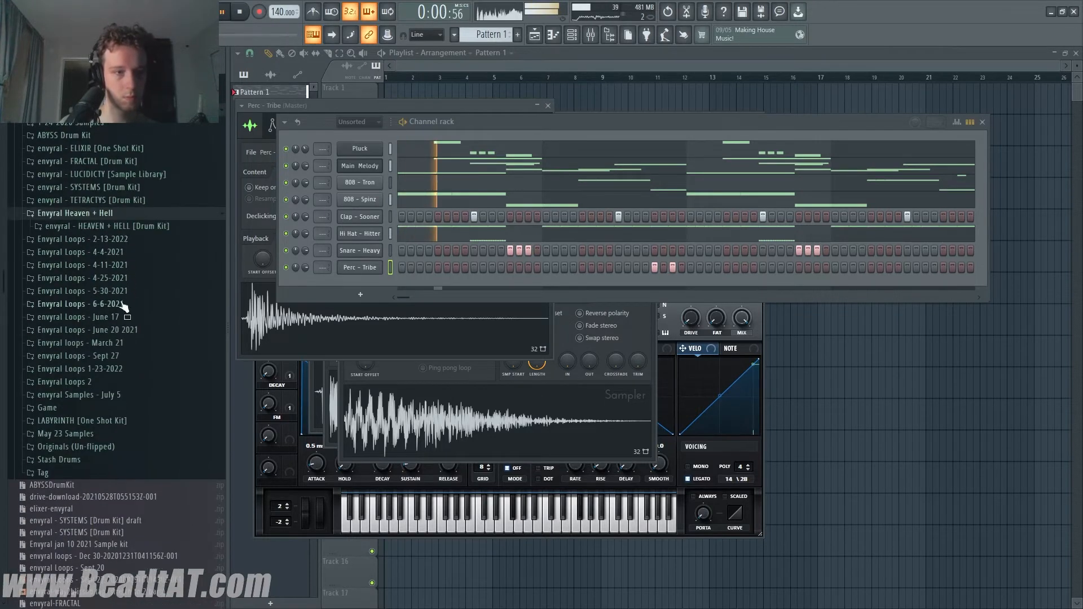
{"action": "left_click", "coordinate": [121, 226]}
{"action": "left_click", "coordinate": [126, 241]}
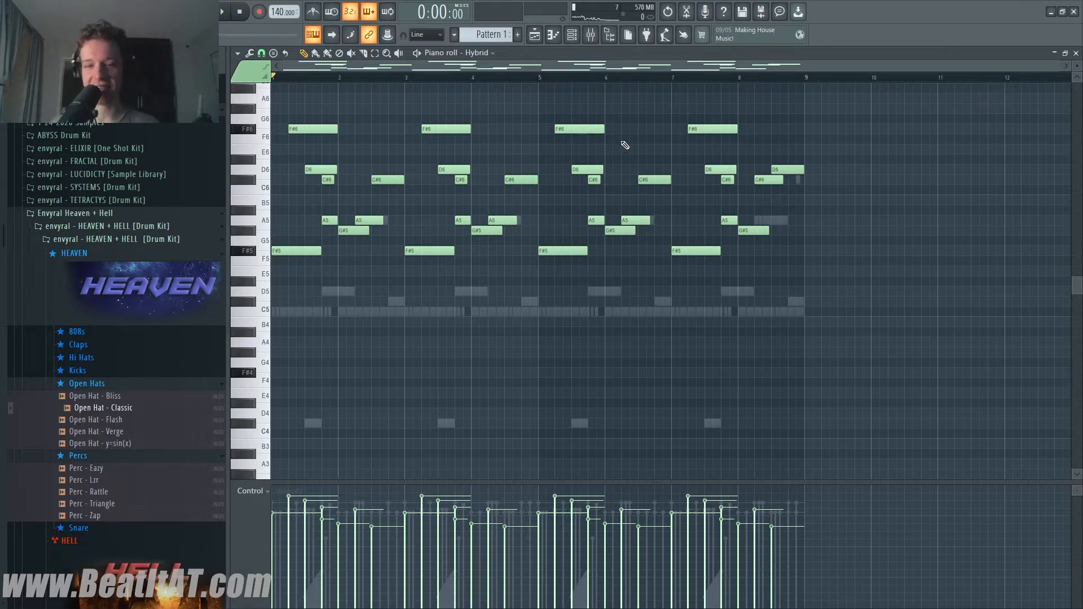
- Review the Hybrid, 808 - Tron and Arp notes in the piano roll and play the pattern
{"action": "key", "text": "Escape"}
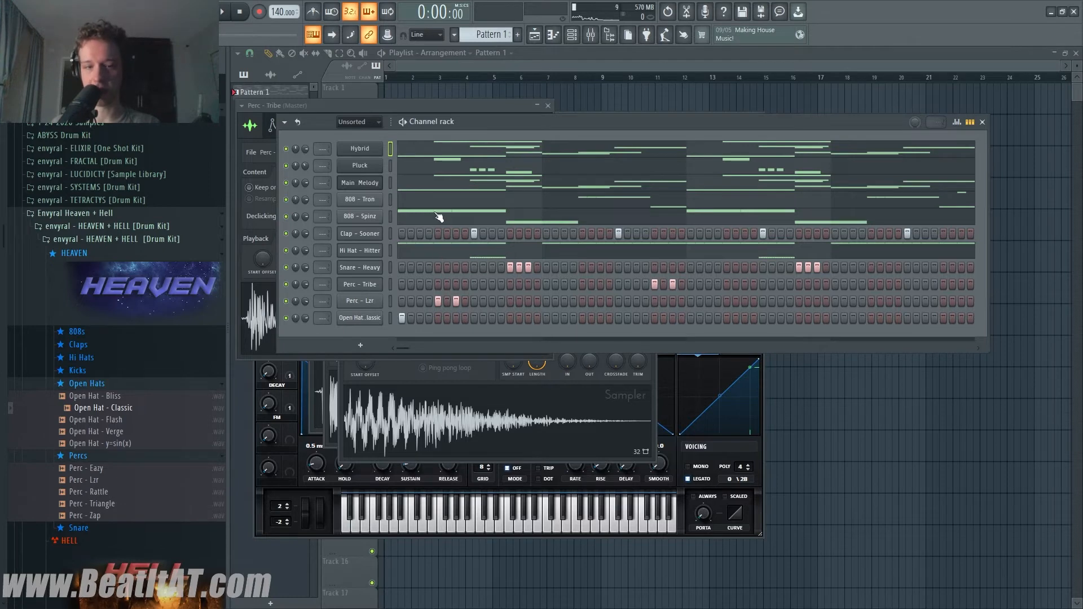
{"action": "left_click", "coordinate": [457, 207]}
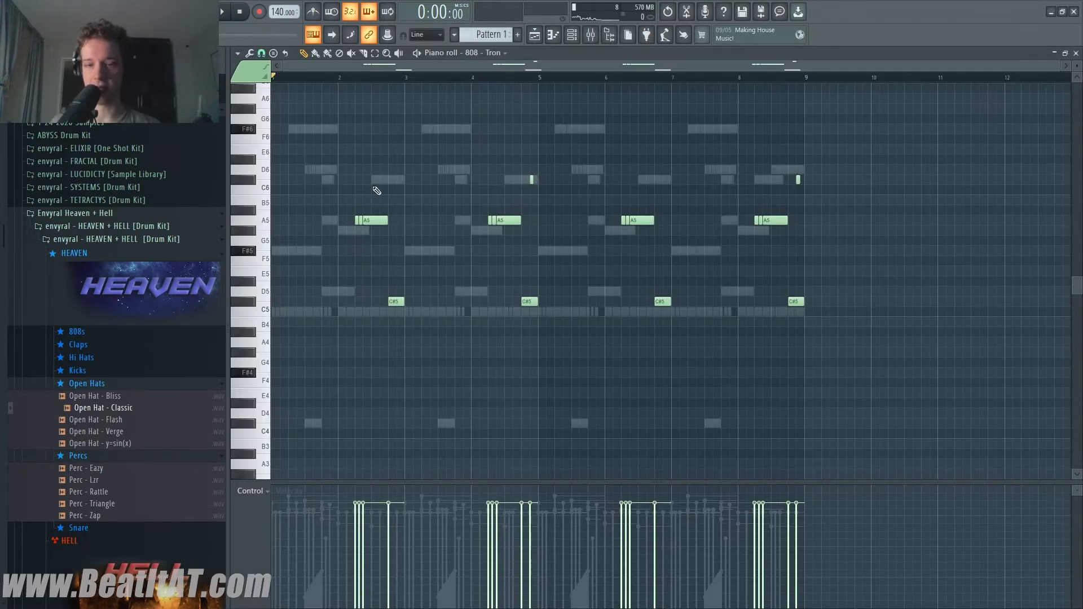
{"action": "key", "text": "Escape"}
{"action": "left_click_drag", "start_coordinate": [499, 122], "coordinate": [493, 151]}
{"action": "key", "text": "space"}
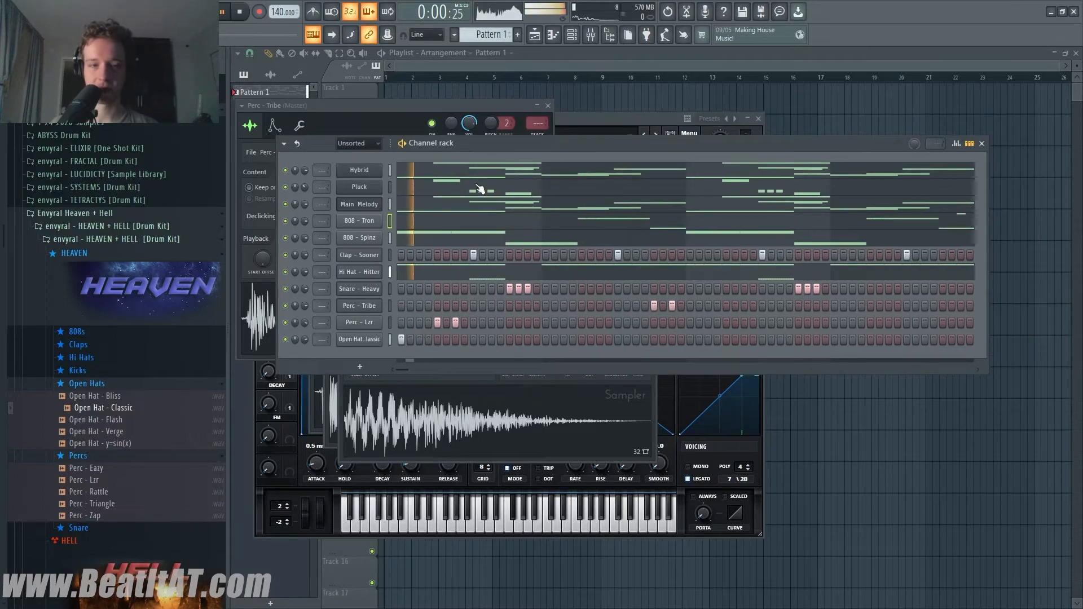
{"action": "left_click", "coordinate": [481, 172]}
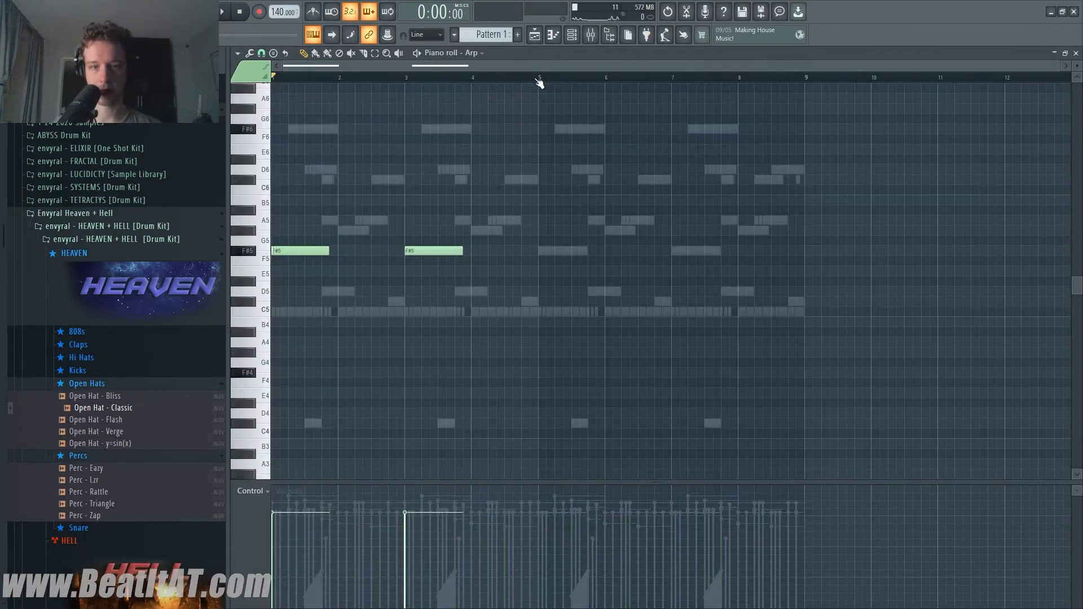
{"action": "key", "text": "Escape"}
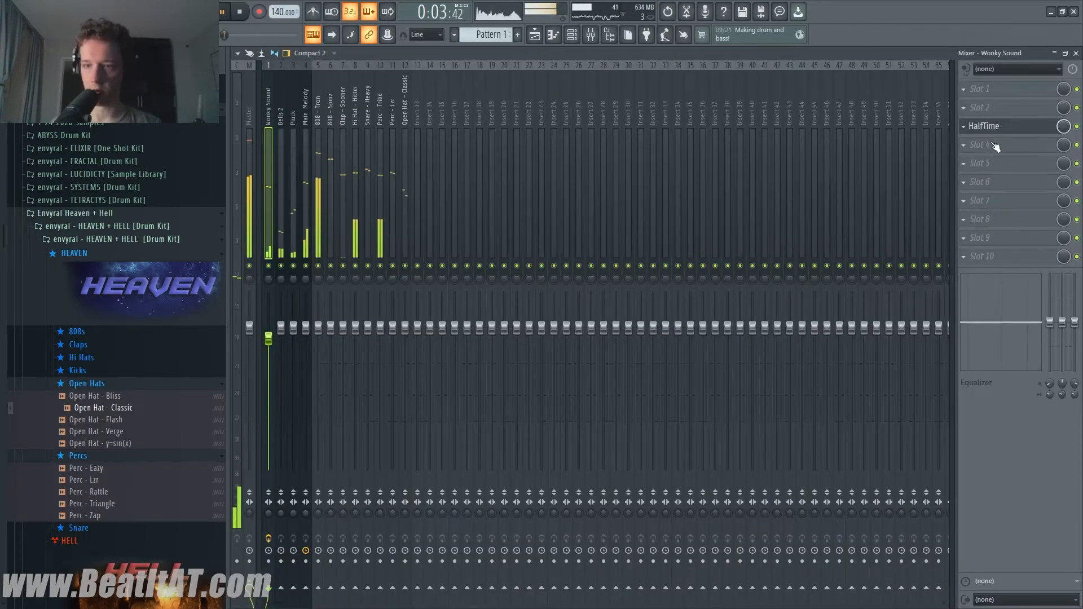
- Load the Portal effect into slot 4 of the Wonky Sound mixer track
{"action": "left_click", "coordinate": [994, 146]}
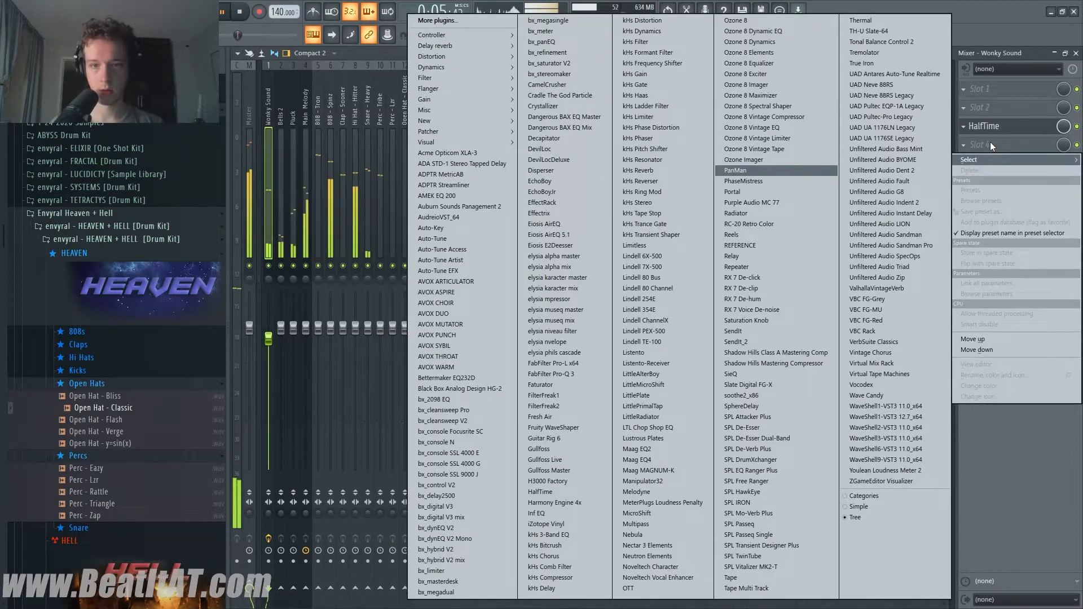
{"action": "key", "text": "p"}
{"action": "key", "text": "p"}
{"action": "key", "text": "Return"}
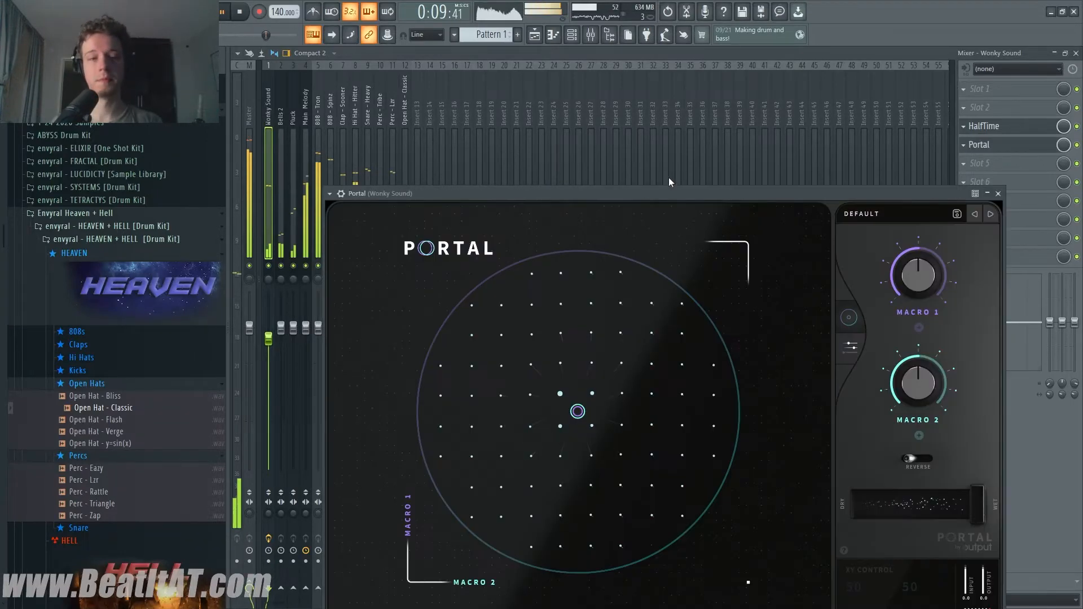
- Apply the BOMB preset from the Envyral - Mirrors bank in Portal
{"action": "left_click", "coordinate": [889, 211]}
{"action": "left_click", "coordinate": [485, 270]}
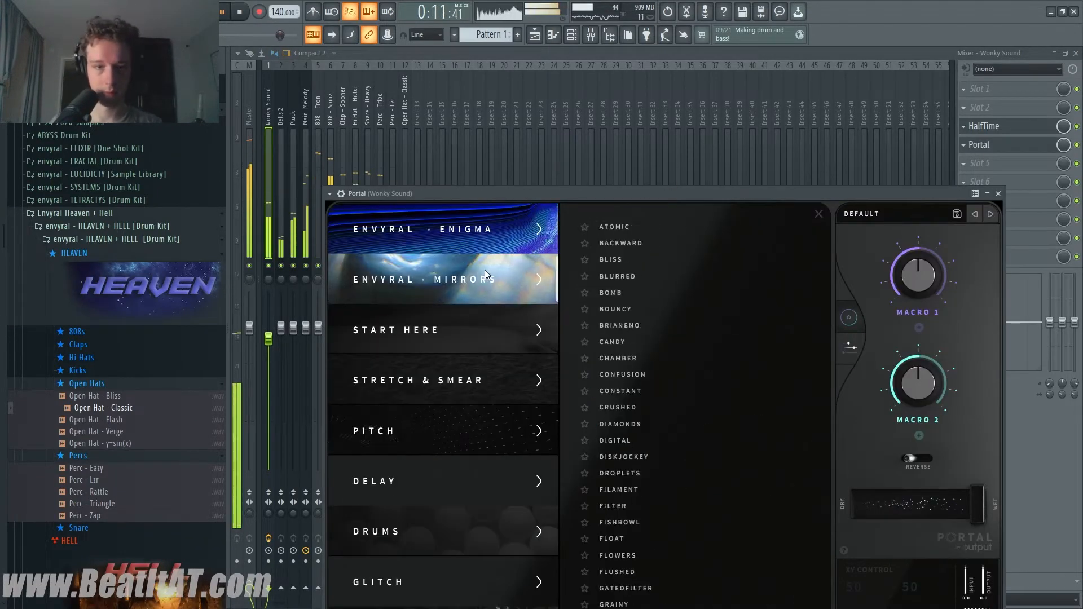
{"action": "left_click", "coordinate": [654, 292]}
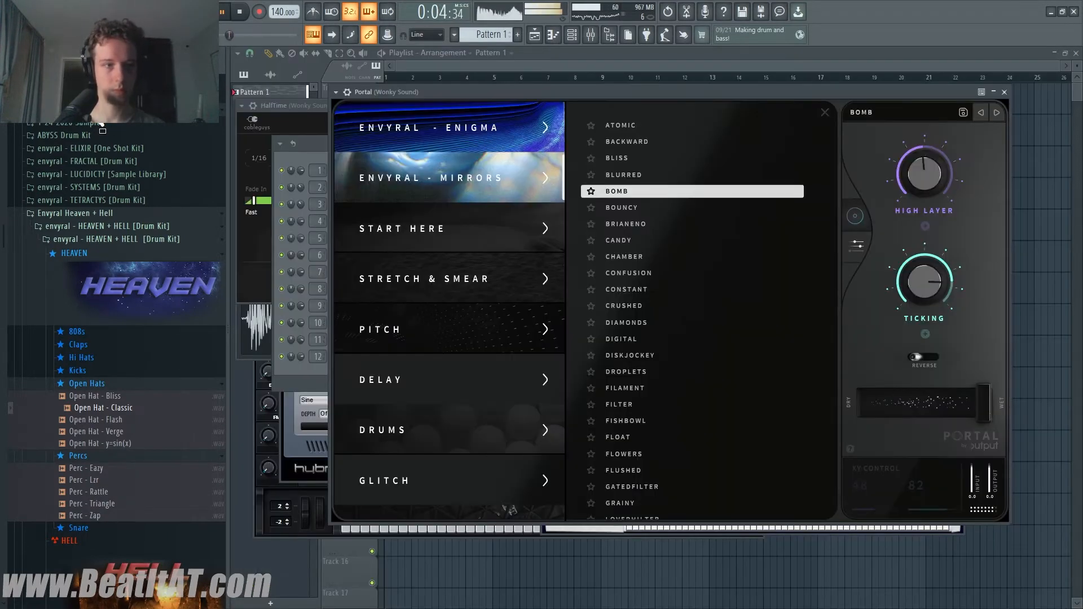
- Browse to the Kicks folder of the HELL drum kit and load the Kick - Ring sample
{"action": "left_click", "coordinate": [96, 115]}
{"action": "left_click", "coordinate": [313, 145]}
{"action": "scroll", "coordinate": [115, 177], "scroll_direction": "up", "scroll_amount": 12}
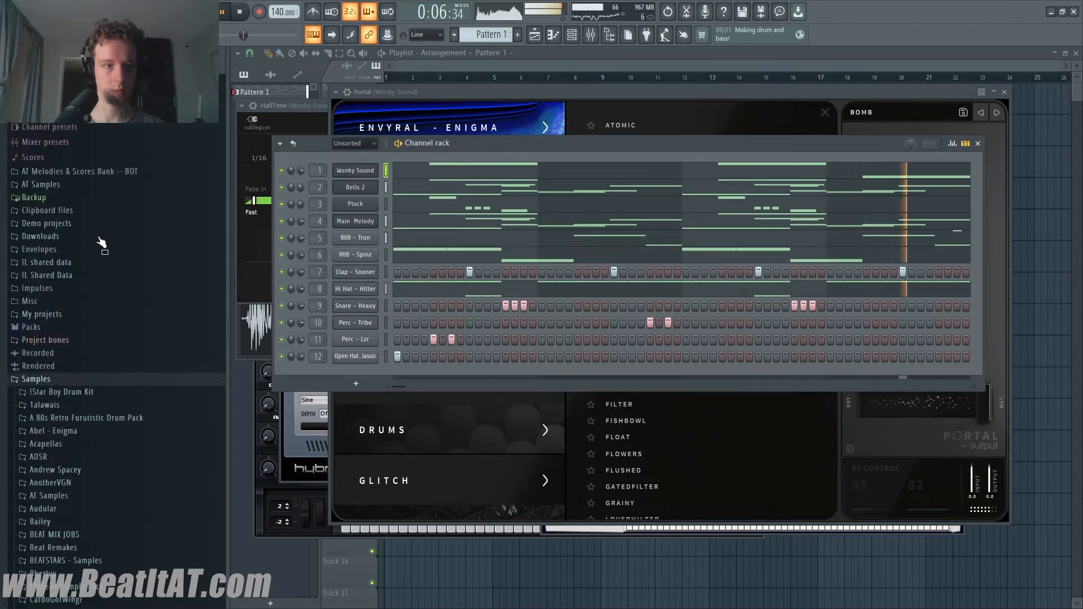
{"action": "scroll", "coordinate": [102, 242], "scroll_direction": "down", "scroll_amount": 10}
{"action": "left_click", "coordinate": [32, 181]}
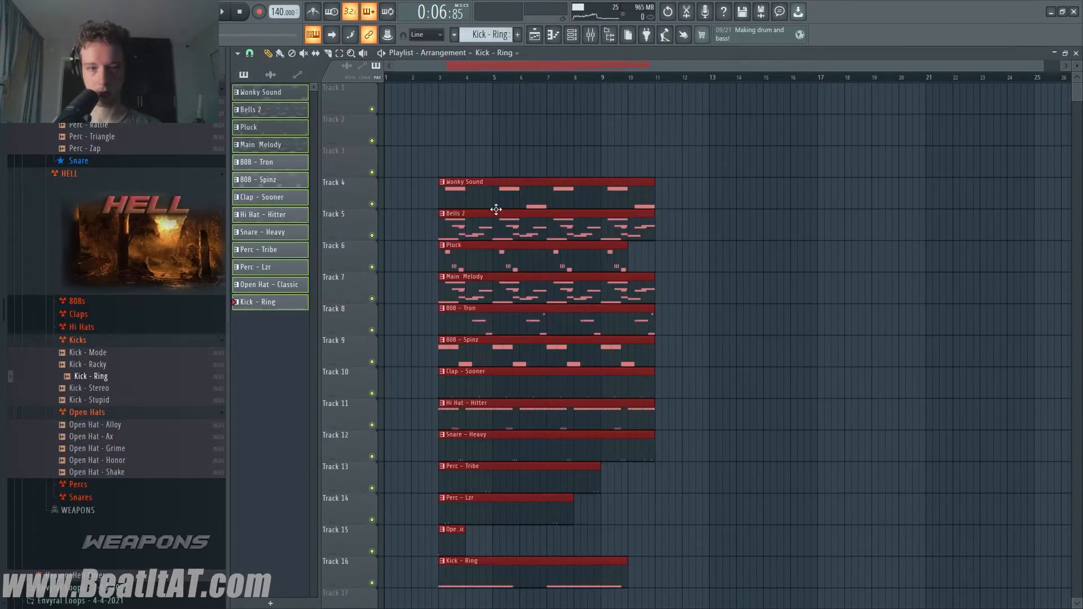
- Move all the split pattern clips to bar 1 from Track 1 downward and duplicate the block at bars 9 and 17
{"action": "left_click_drag", "start_coordinate": [496, 209], "coordinate": [442, 115]}
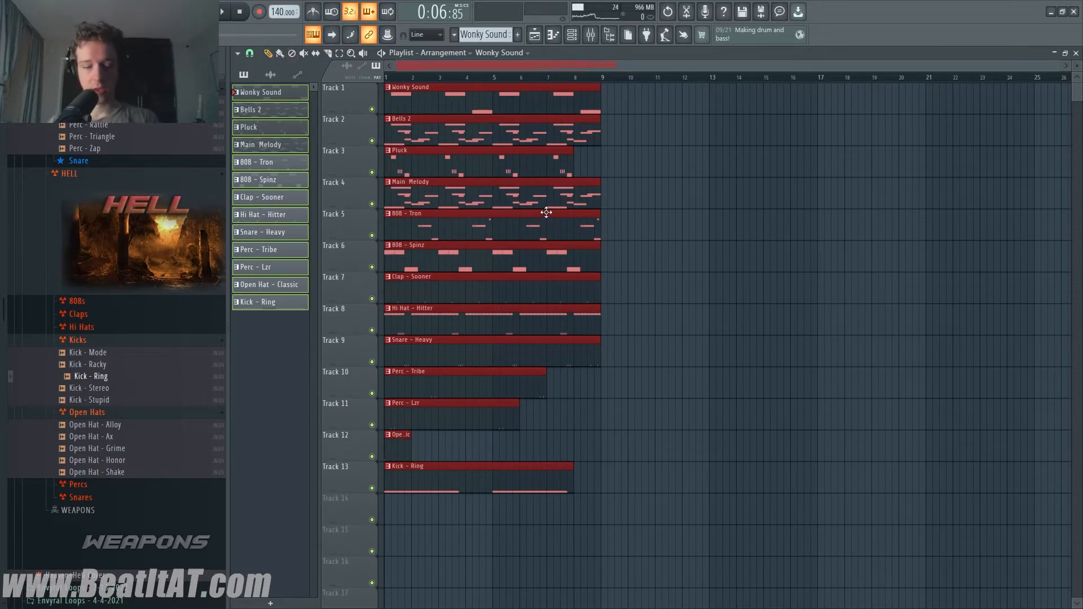
{"action": "key", "text": "ctrl+b"}
{"action": "scroll", "coordinate": [555, 228], "scroll_direction": "down", "scroll_amount": 1, "text": "ctrl"}
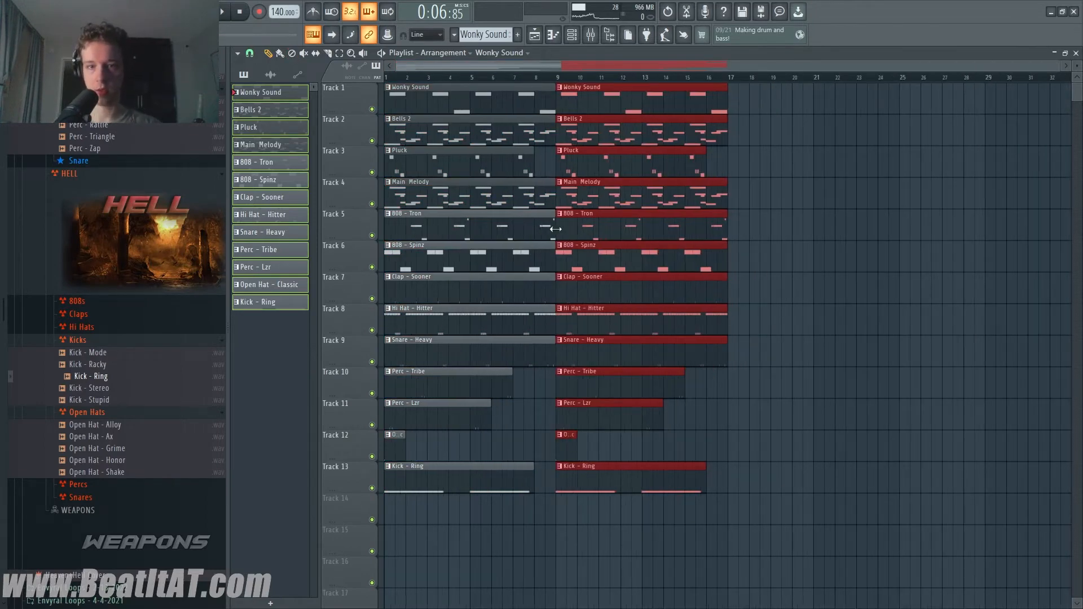
{"action": "key", "text": "ctrl+b"}
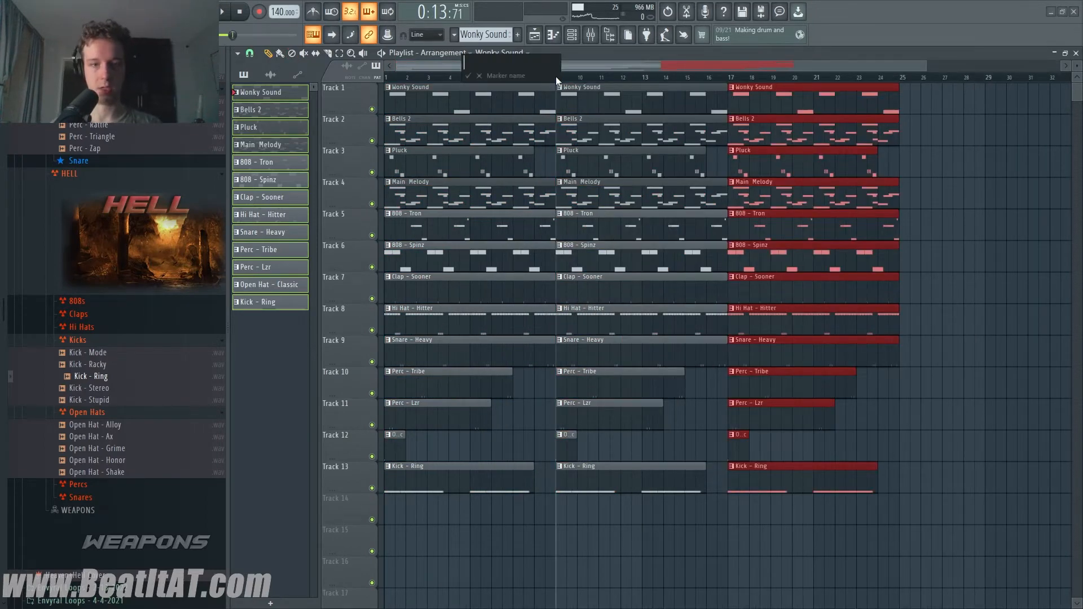
- Name the time marker at bar 9 Chorus
{"action": "type", "text": "Chorus"}
{"action": "key", "text": "Return"}
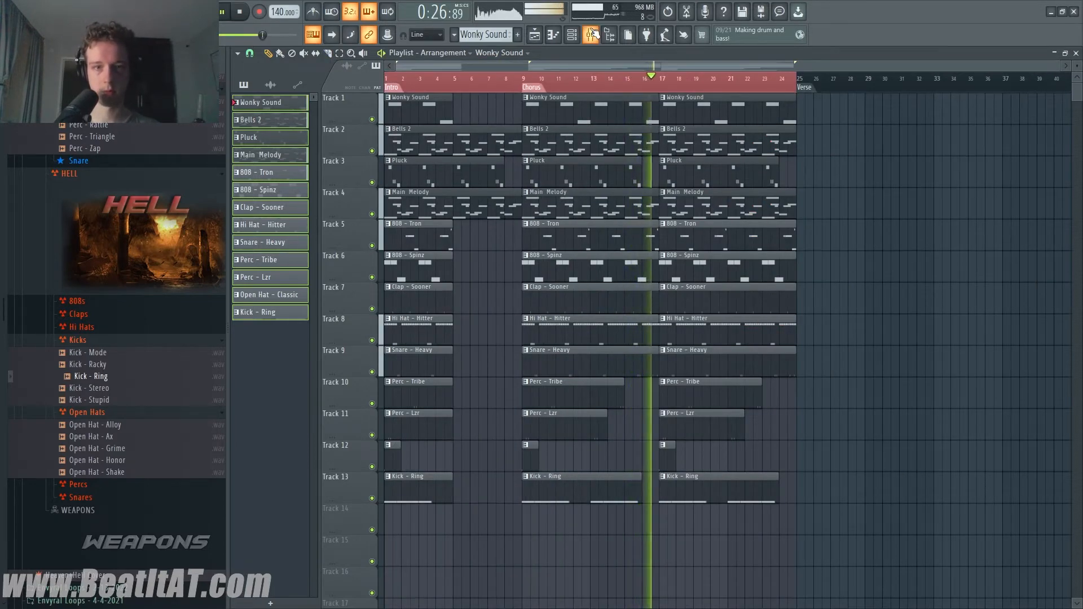
- Raise the 808 - Spinz level slightly and lower the 808 - Tron level slightly in the mixer
{"action": "left_click", "coordinate": [590, 34]}
{"action": "left_click", "coordinate": [353, 196]}
{"action": "left_click", "coordinate": [321, 209]}
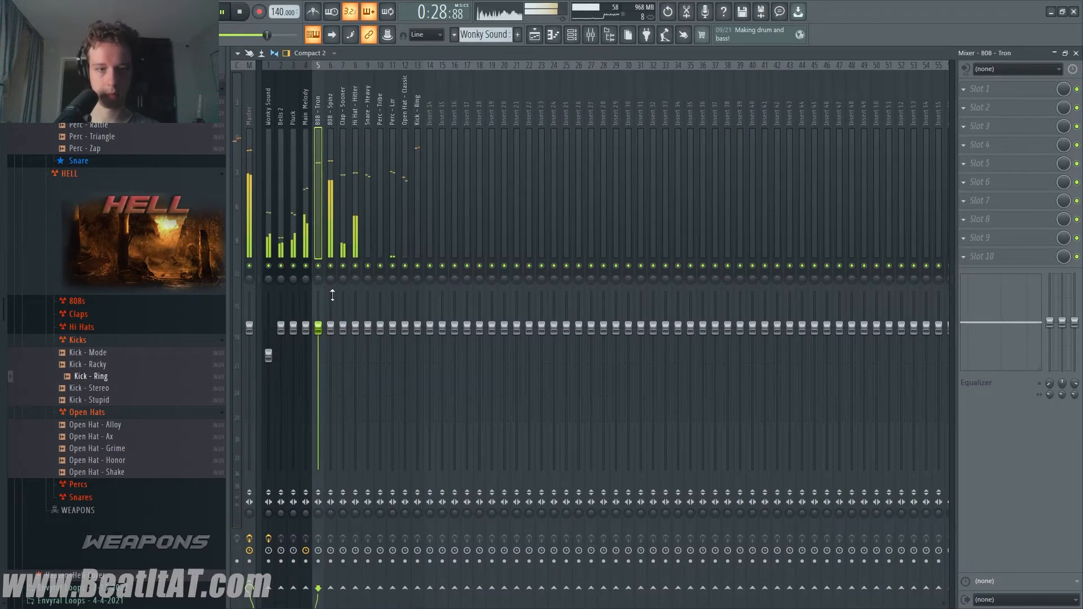
{"action": "left_click_drag", "start_coordinate": [330, 328], "coordinate": [318, 331]}
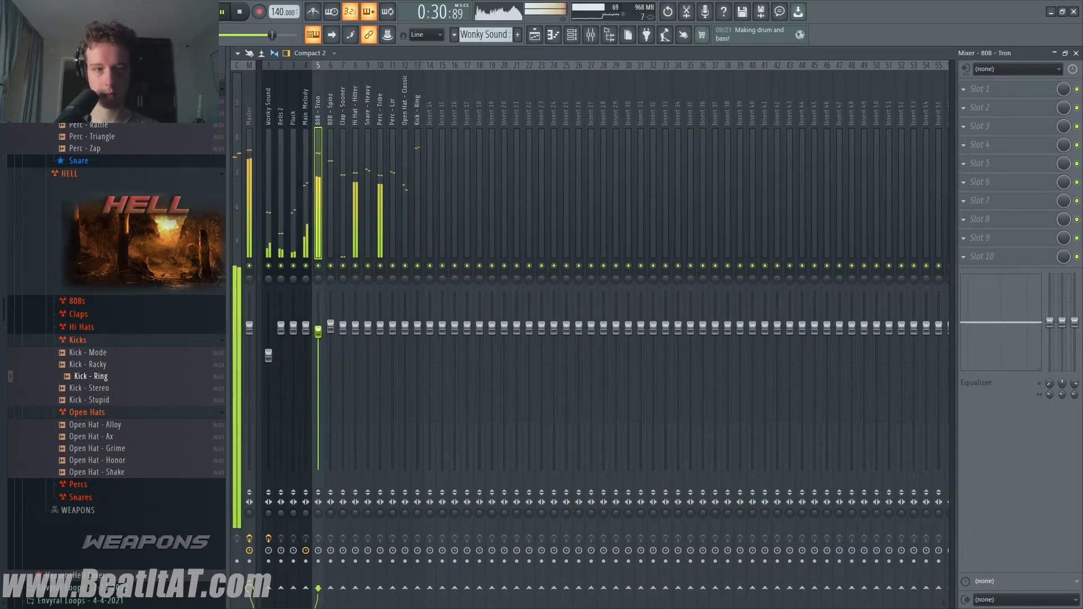
{"action": "left_click", "coordinate": [1075, 51]}
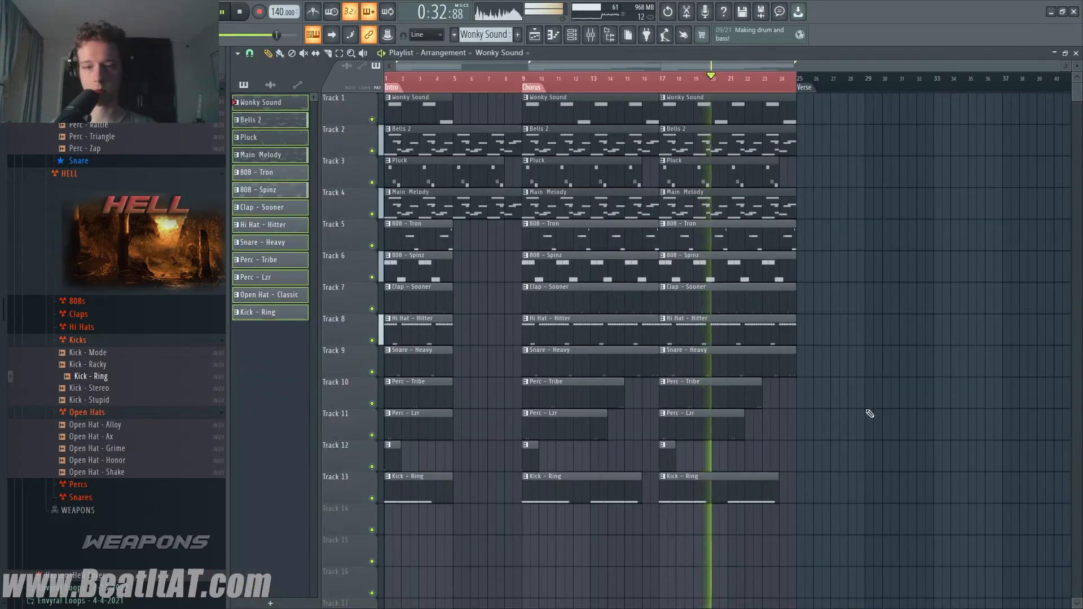
- Close the Wonky Sound #2 sample settings and the mixer, and play the arrangement
{"action": "key", "text": "space"}
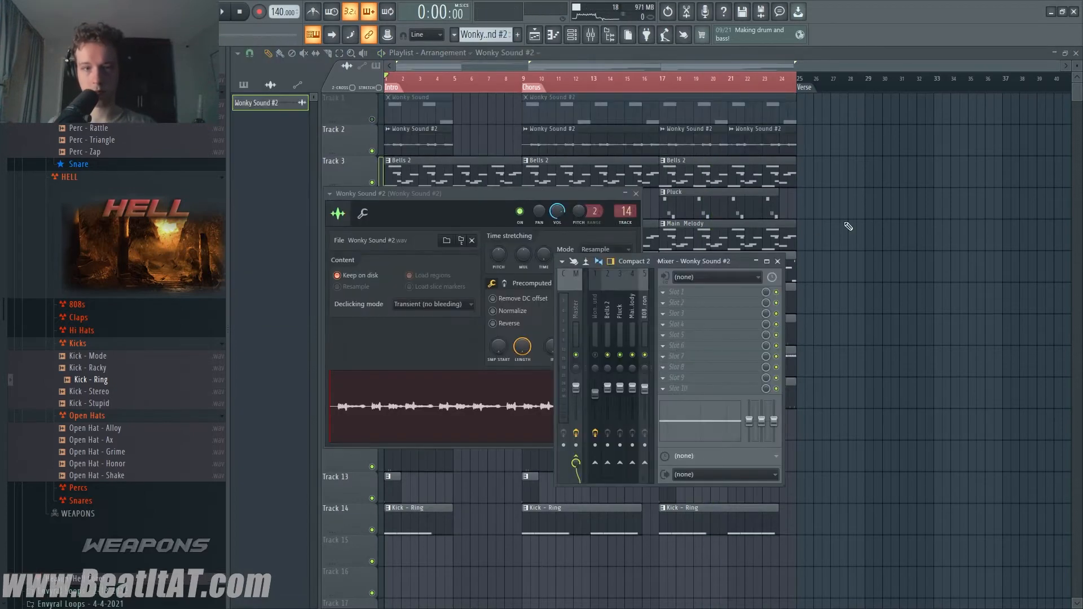
{"action": "key", "text": "Escape"}
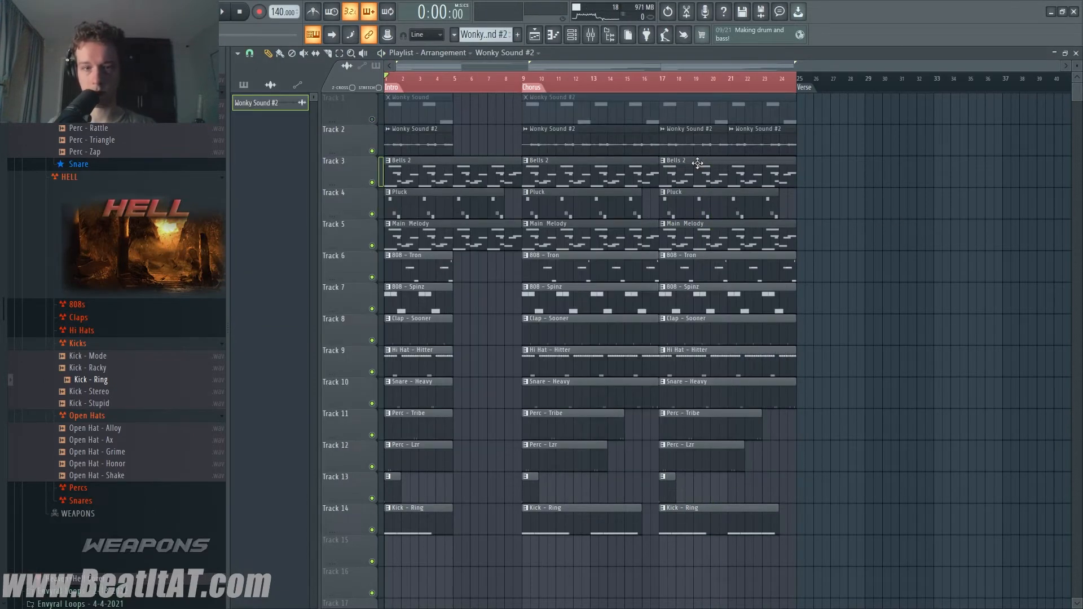
{"action": "key", "text": "space"}
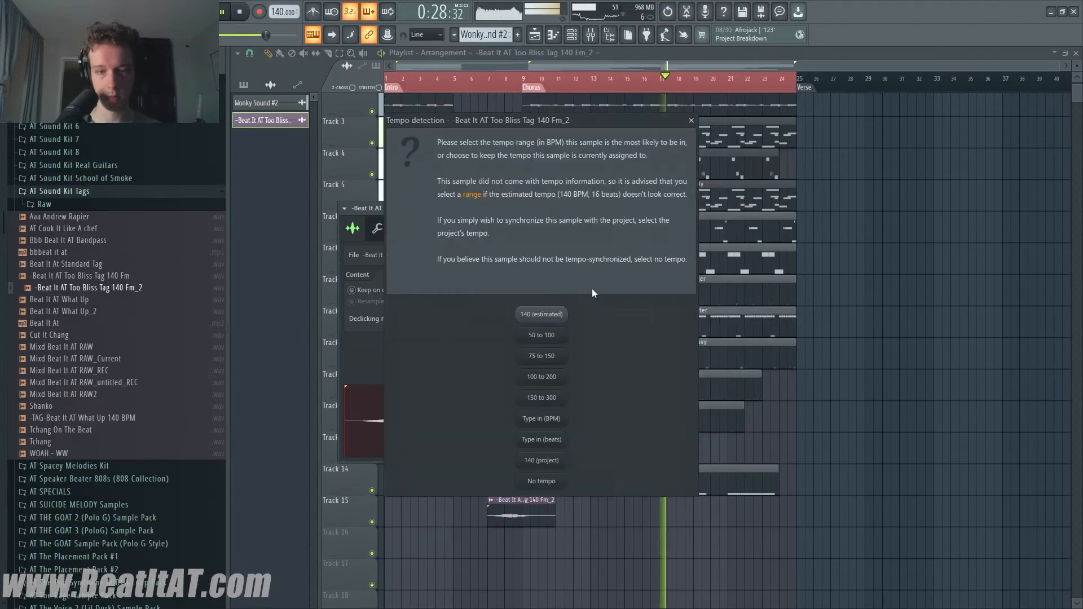
- Accept the estimated 140 BPM tempo for the Beat It AT Too Bliss tag sample and route it to mixer track 15
{"action": "left_click", "coordinate": [540, 314]}
{"action": "key", "text": "ctrl+l"}
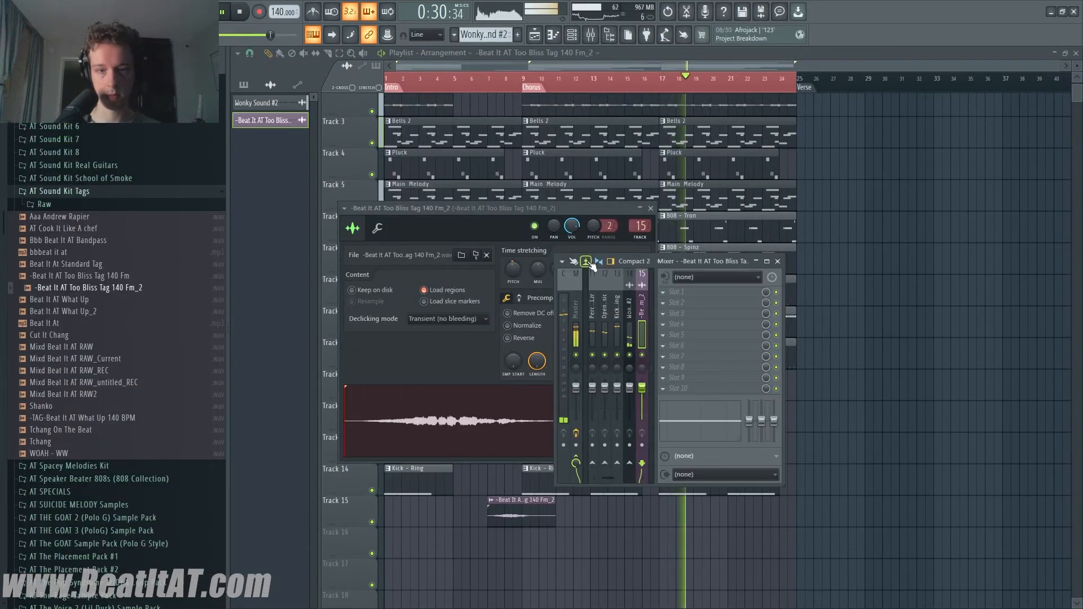
{"action": "left_click", "coordinate": [536, 248]}
{"action": "right_click", "coordinate": [889, 246]}
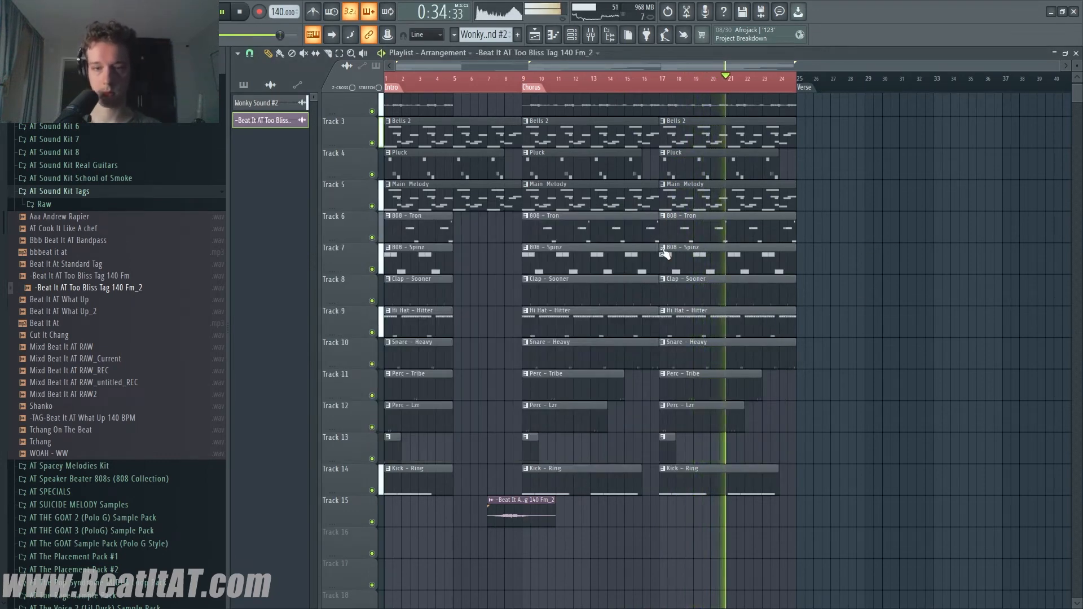
- Insert an empty track above the Clap - Sooner track and make the 808 - Spinz clip at bar 17 unique
{"action": "right_click", "coordinate": [357, 290]}
{"action": "left_click", "coordinate": [378, 443]}
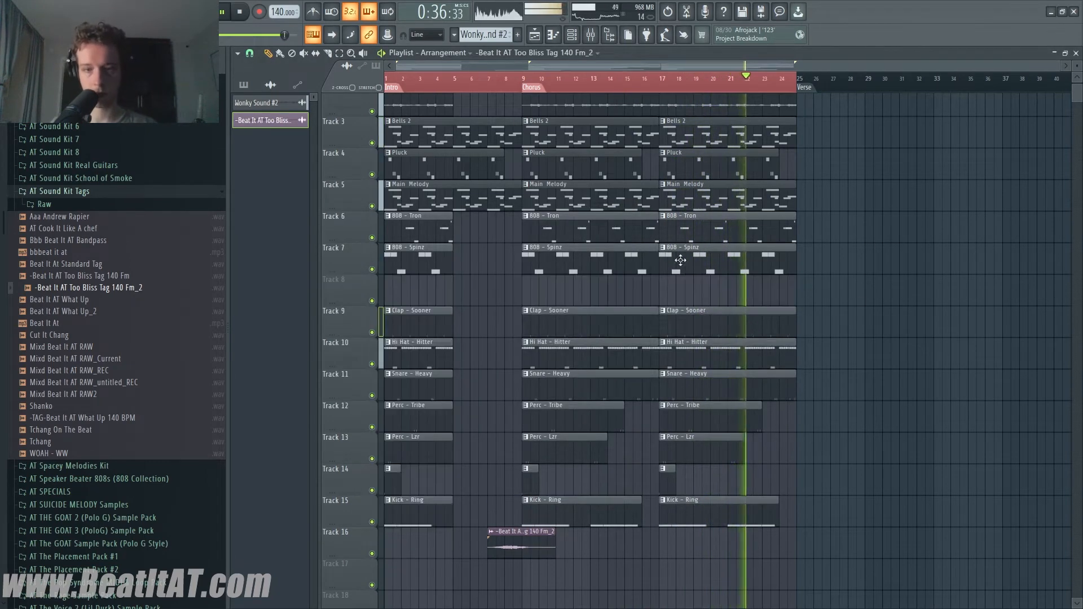
{"action": "right_click", "coordinate": [666, 250]}
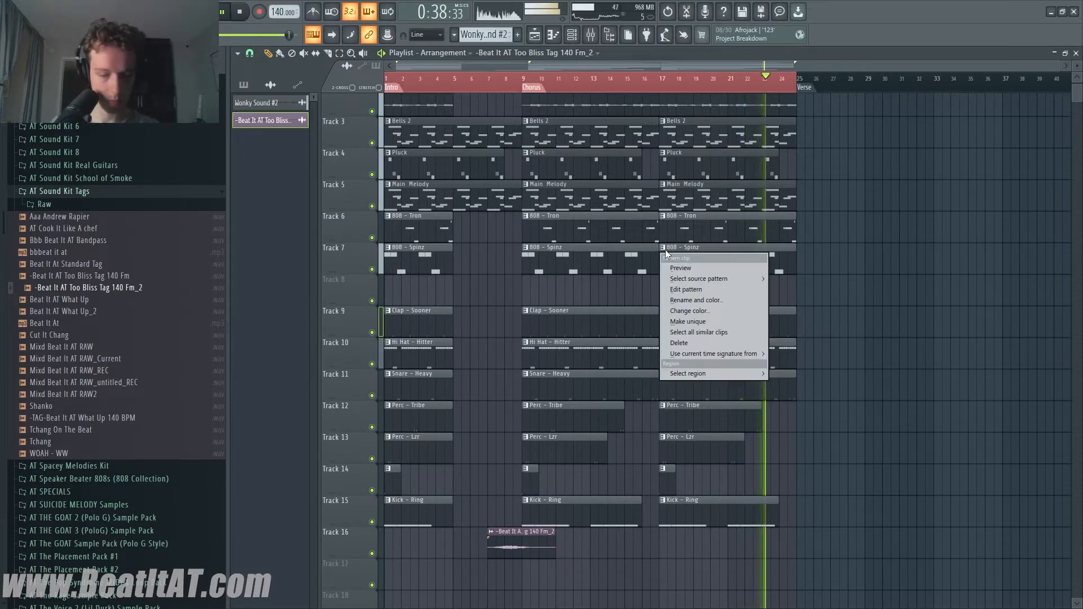
{"action": "left_click", "coordinate": [688, 321]}
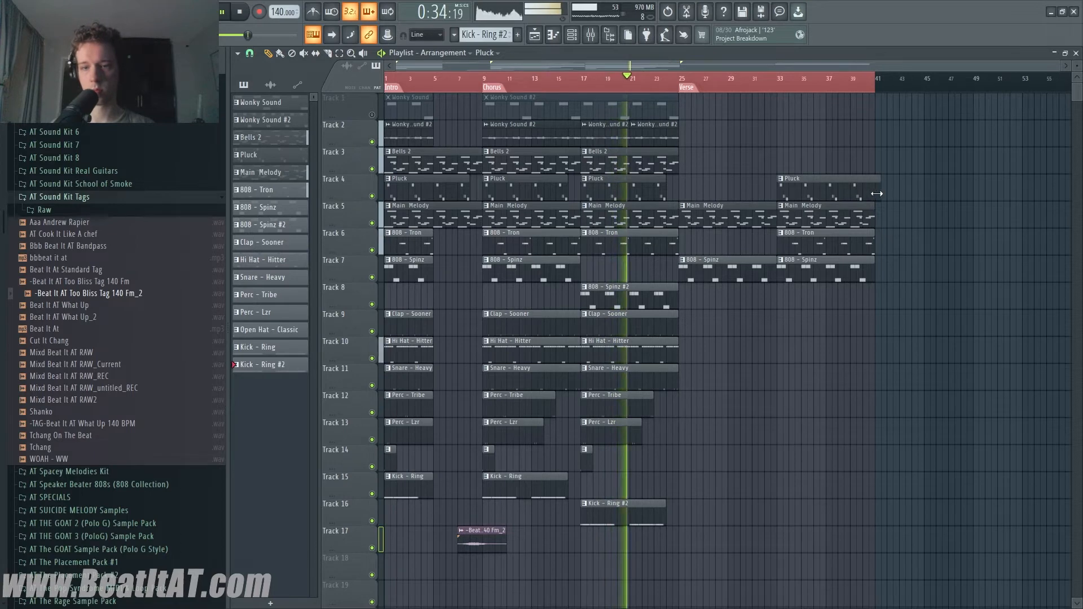
- Copy the Clap - Sooner and Hi Hat - Hitter clips into the verse at bar 25
{"action": "left_click_drag", "start_coordinate": [619, 356], "coordinate": [702, 327]}
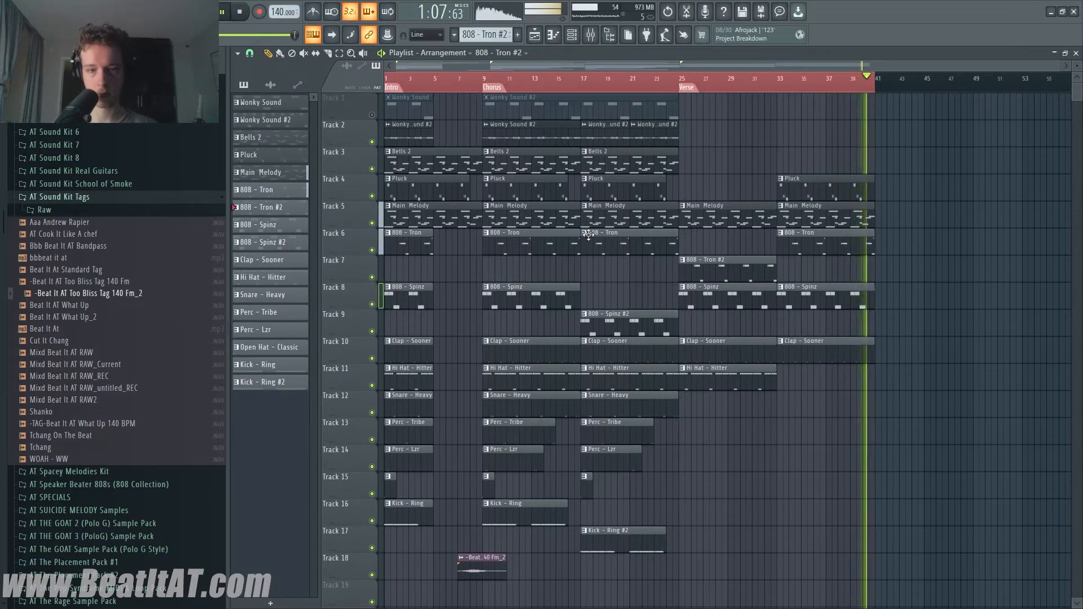
- Change bar 8 of the 808 - Tron pattern to three short A6 hits followed by a C#6 note and play it back
{"action": "left_click", "coordinate": [596, 247]}
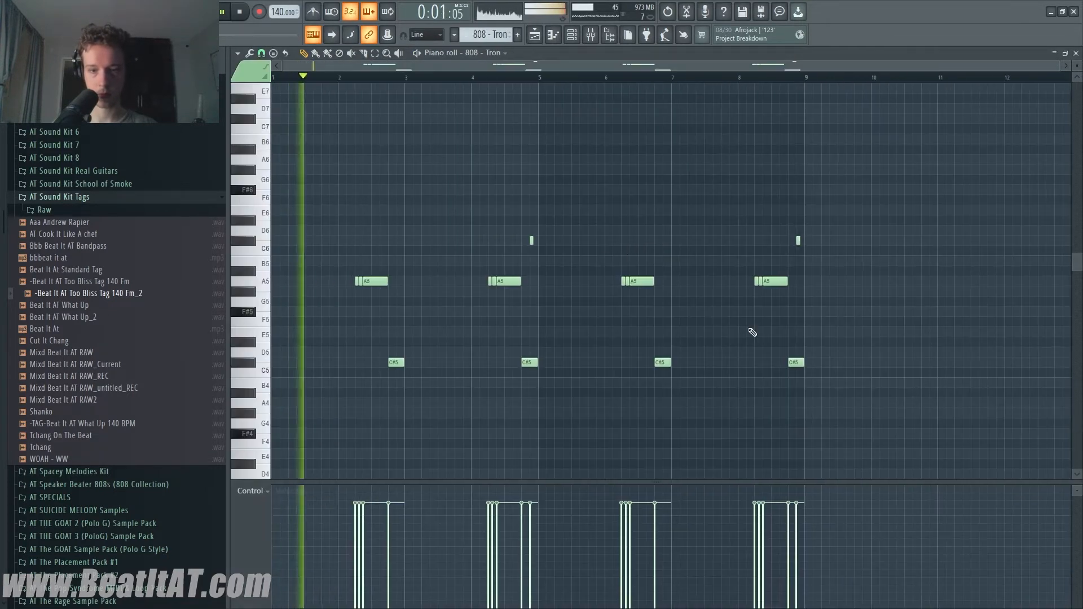
{"action": "scroll", "coordinate": [761, 310], "scroll_direction": "up", "scroll_amount": 2}
{"action": "scroll", "coordinate": [759, 339], "scroll_direction": "down", "scroll_amount": 1}
{"action": "left_click", "coordinate": [757, 342]}
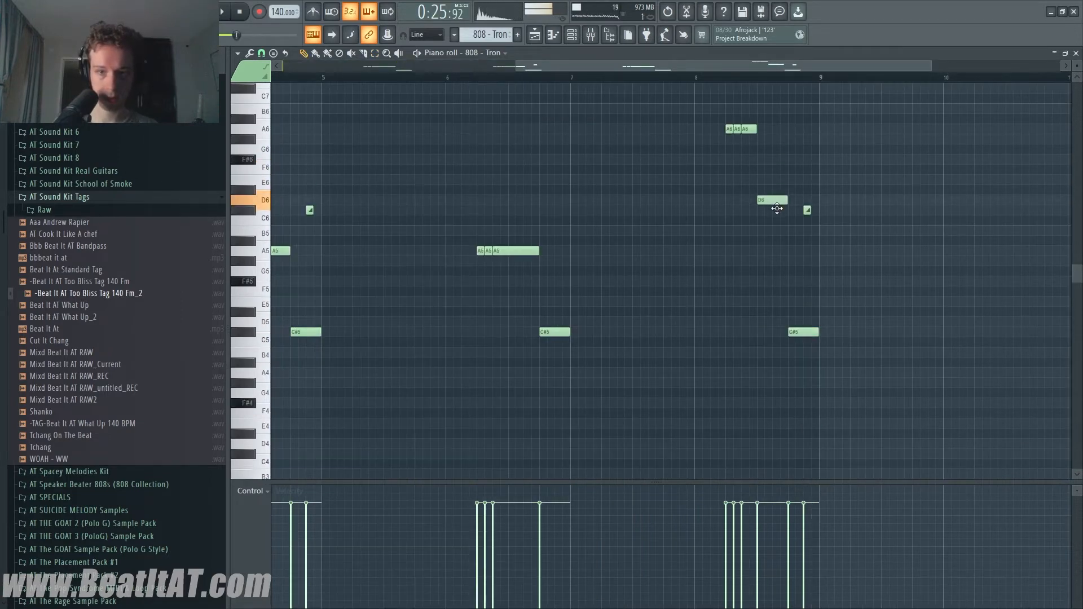
{"action": "key", "text": "space"}
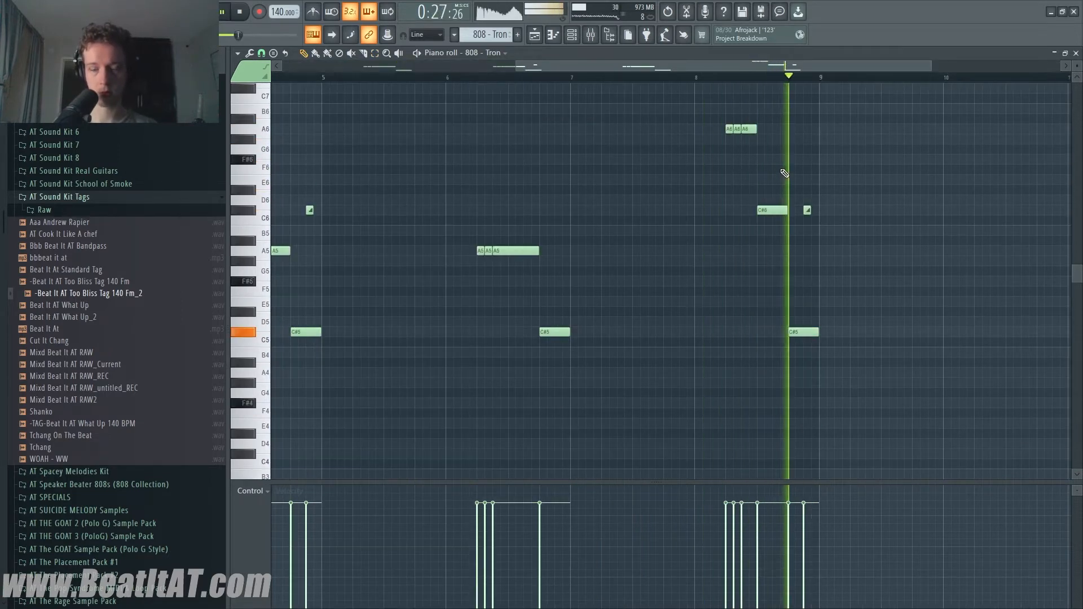
{"action": "scroll", "coordinate": [784, 173], "scroll_direction": "down", "scroll_amount": 2}
{"action": "key", "text": "Escape"}
{"action": "key", "text": "Escape"}
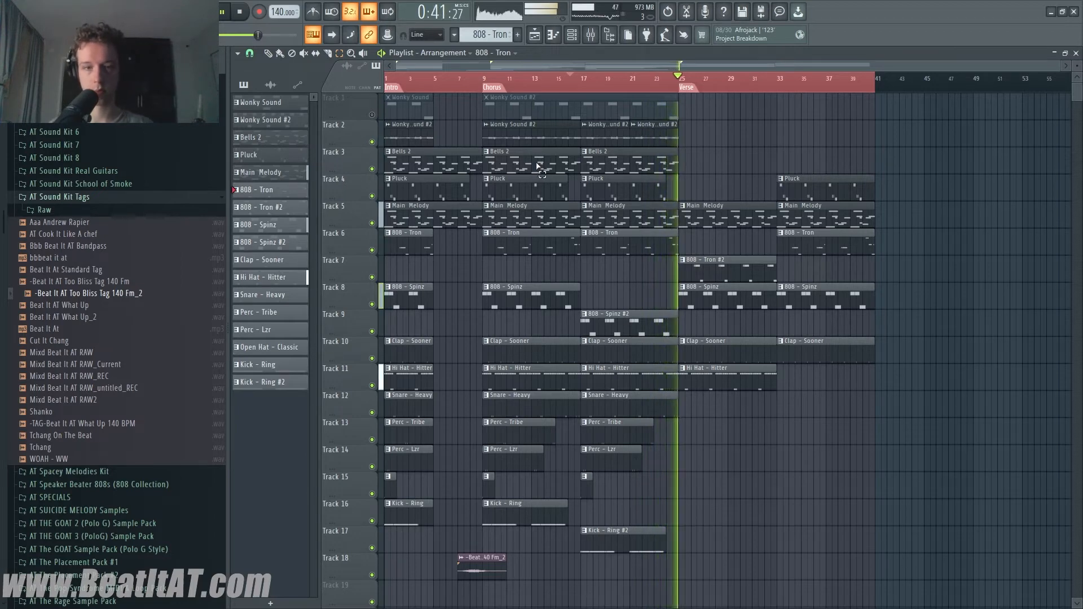
- Replace the 808 - Tron clip at bar 33 of the verse with 808 - Tron #2 on track 7
{"action": "left_click_drag", "start_coordinate": [503, 134], "coordinate": [512, 271]}
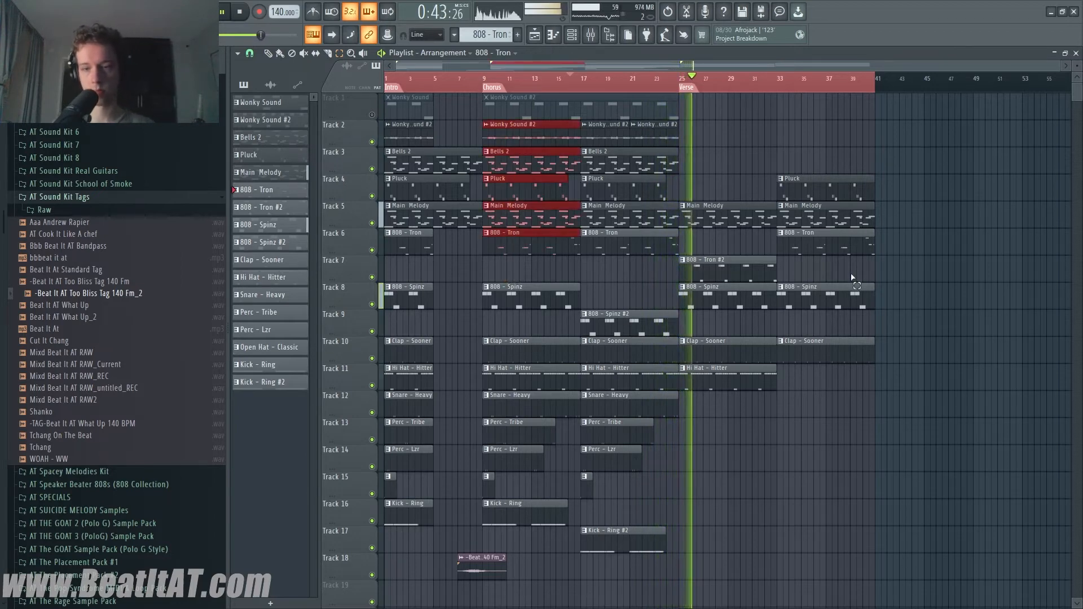
{"action": "left_click_drag", "start_coordinate": [851, 275], "coordinate": [846, 251]}
{"action": "right_click", "coordinate": [830, 252]}
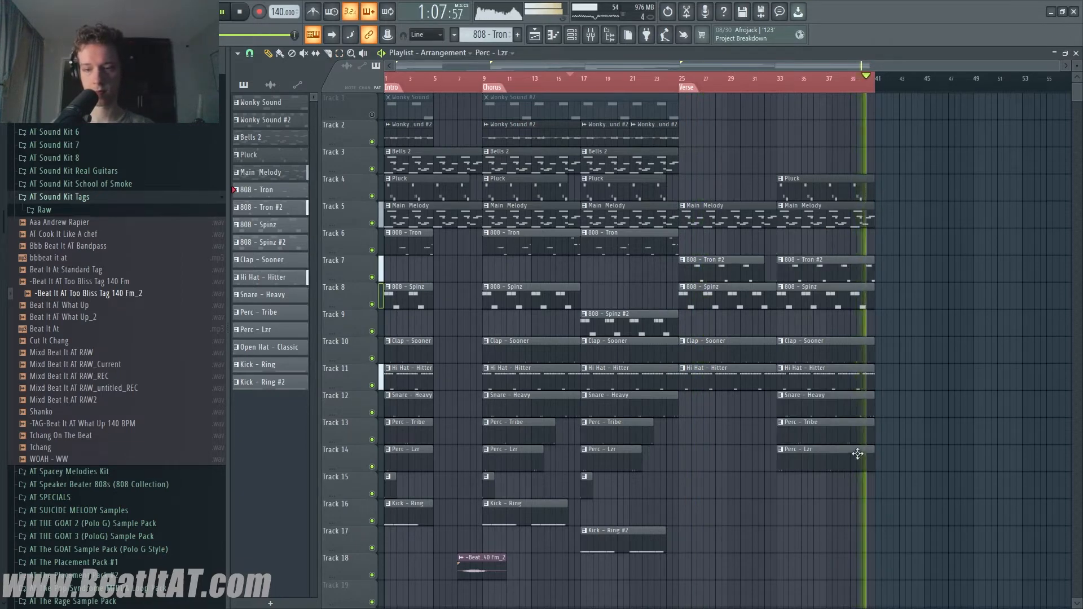
- Remove the Perc - Tribe clip from bar 33 and copy the Perc - Lzr clip to bar 41
{"action": "right_click", "coordinate": [857, 456]}
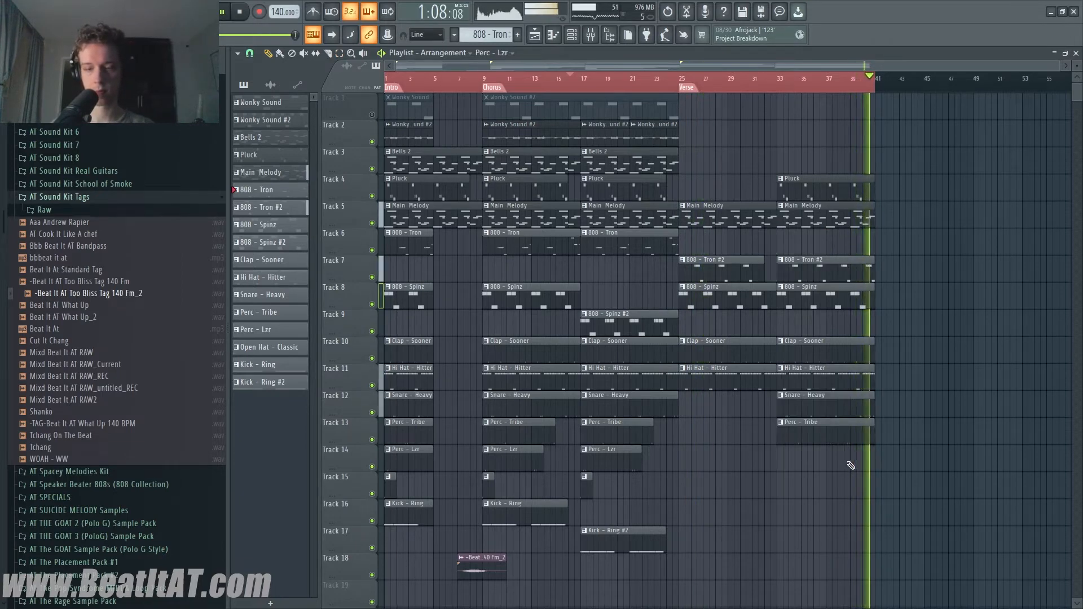
{"action": "key", "text": "ctrl+z"}
{"action": "right_click", "coordinate": [818, 442]}
{"action": "left_click_drag", "start_coordinate": [826, 454], "coordinate": [914, 462]}
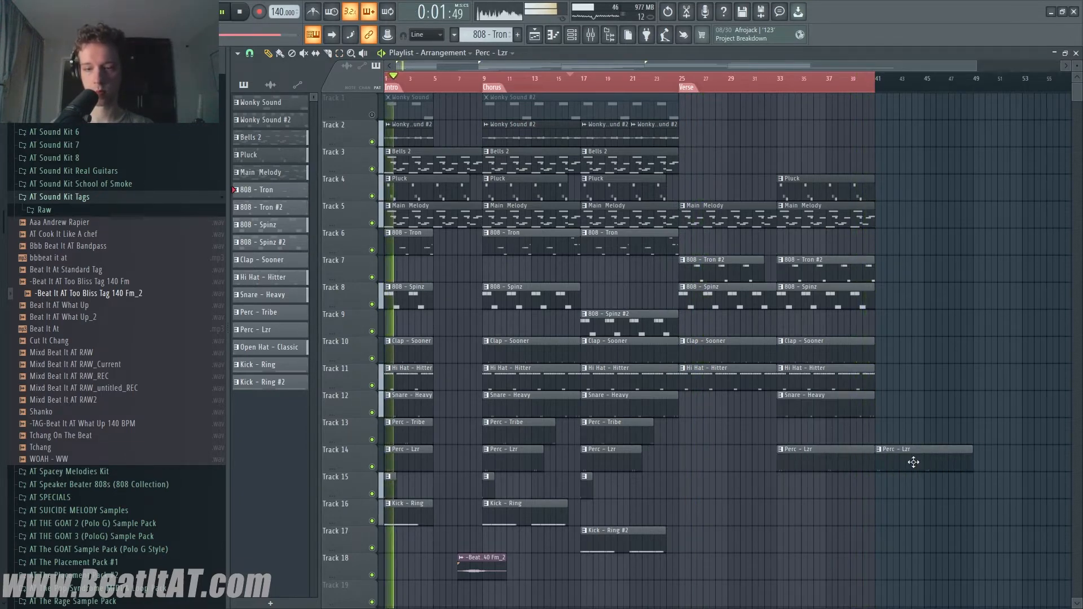
- Copy the Main Melody, Pluck and Bells 2 clips to bar 41 and leave the hi-hat out of that section
{"action": "left_click_drag", "start_coordinate": [811, 377], "coordinate": [912, 392]}
{"action": "right_click", "coordinate": [918, 379]}
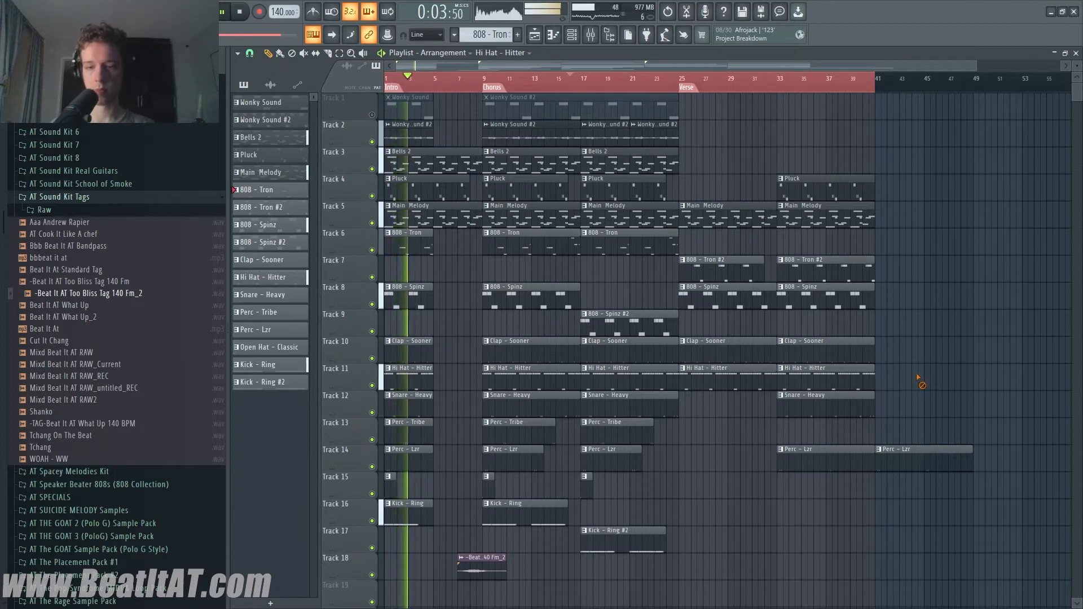
{"action": "left_click_drag", "start_coordinate": [814, 217], "coordinate": [913, 218]}
{"action": "left_click_drag", "start_coordinate": [842, 194], "coordinate": [938, 199]}
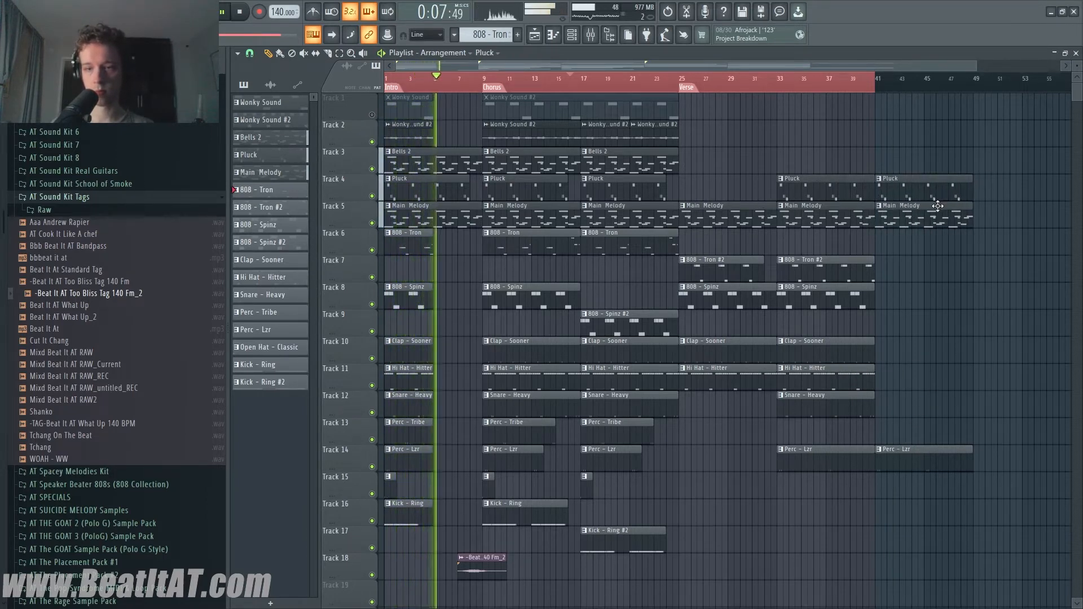
{"action": "left_click_drag", "start_coordinate": [621, 160], "coordinate": [915, 161]}
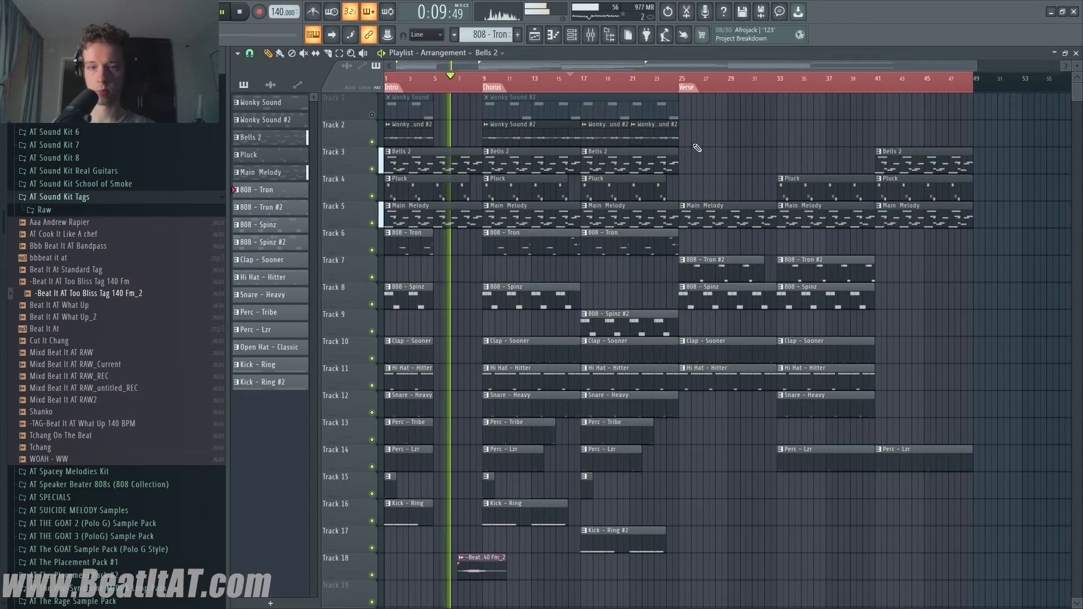
- Copy the complete chorus section to bar 49 under a Chorus marker
{"action": "scroll", "coordinate": [734, 147], "scroll_direction": "down", "scroll_amount": 2}
{"action": "key", "text": "r"}
{"action": "left_click", "coordinate": [662, 201]}
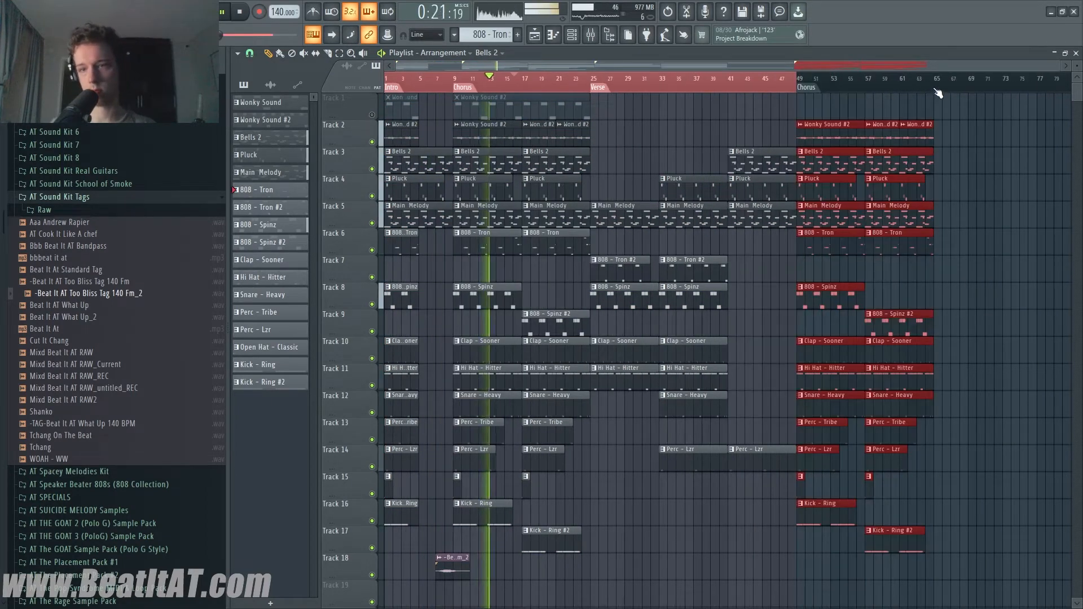
- Add a Verse time marker at bar 65, where the second chorus ends
{"action": "right_click", "coordinate": [934, 89]}
{"action": "left_click", "coordinate": [936, 93]}
{"action": "type", "text": "Verse"}
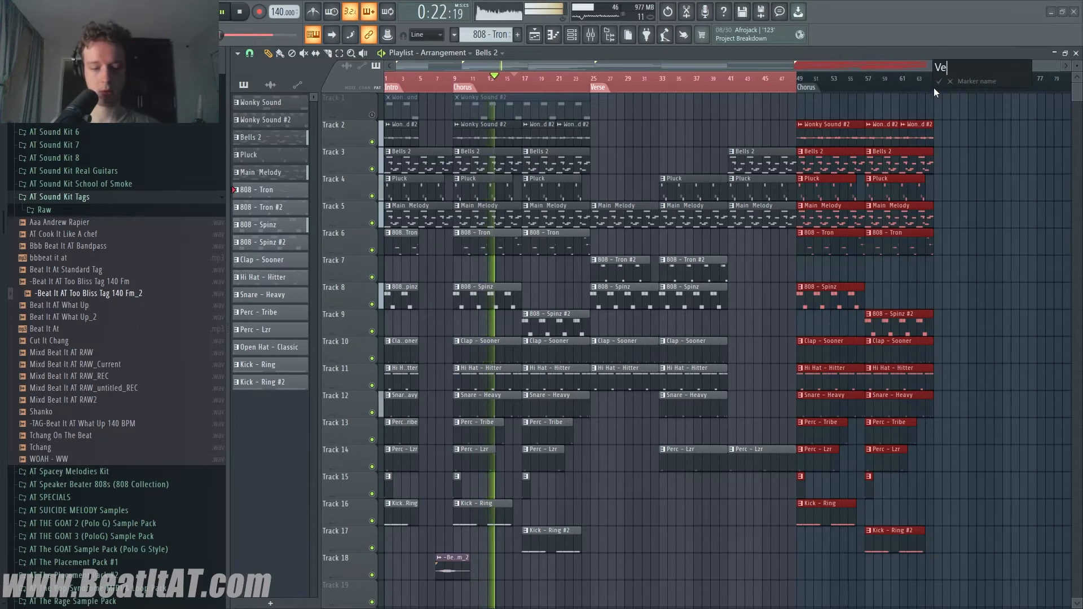
{"action": "key", "text": "Return"}
- Duplicate the verse and chorus clips of bars 25 to 64 to bar 65 and clear the selection
{"action": "left_click_drag", "start_coordinate": [1002, 94], "coordinate": [606, 602]}
{"action": "scroll", "coordinate": [777, 443], "scroll_direction": "up", "scroll_amount": 1}
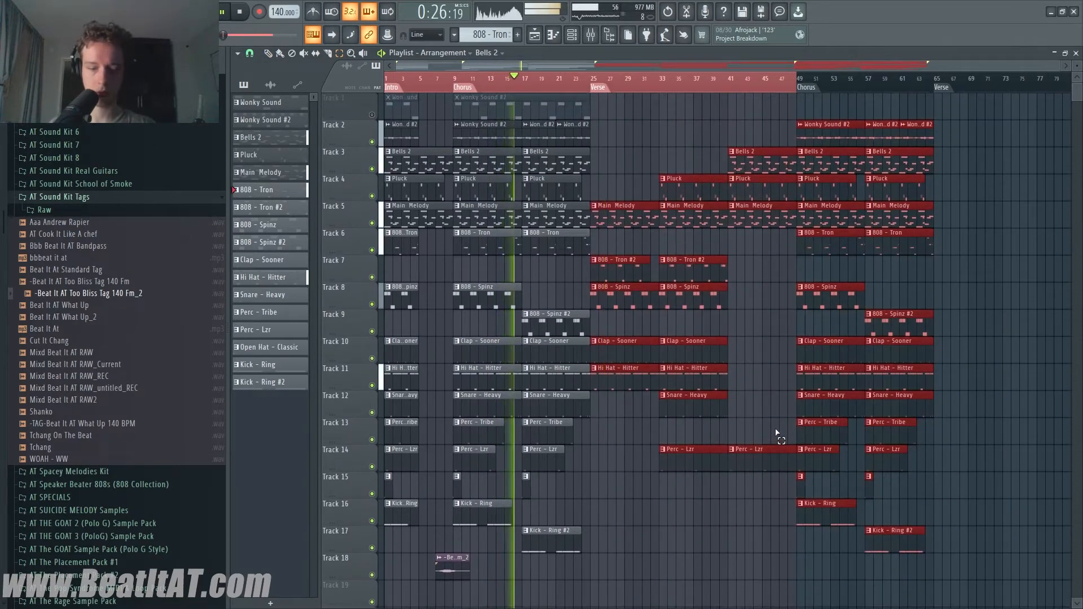
{"action": "left_click_drag", "start_coordinate": [625, 288], "coordinate": [953, 319]}
{"action": "scroll", "coordinate": [894, 314], "scroll_direction": "down", "scroll_amount": 2}
{"action": "key", "text": "ctrl+d"}
{"action": "key", "text": "ctrl+a"}
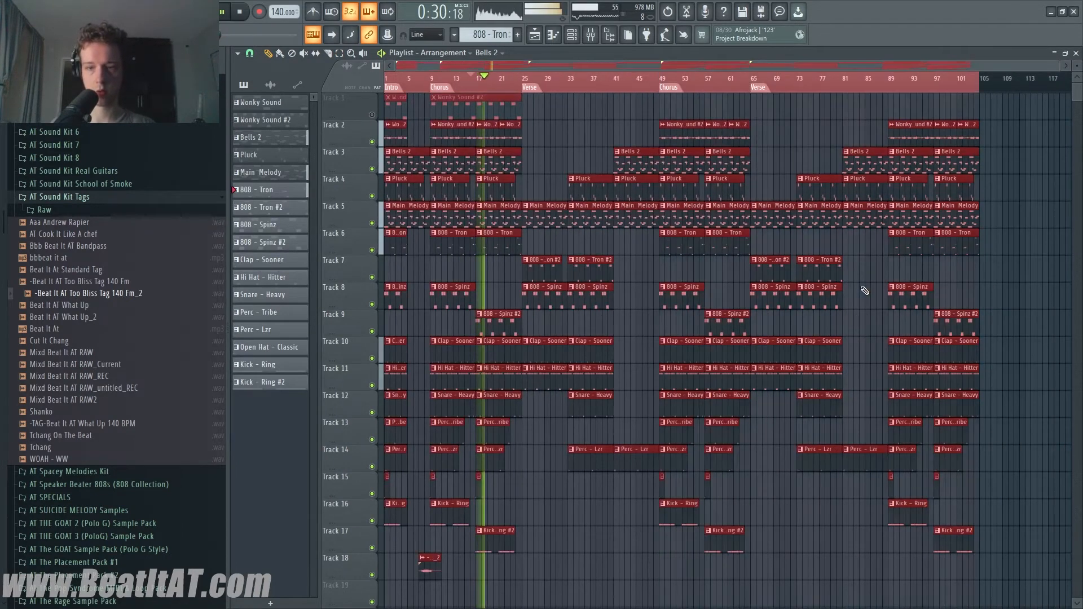
{"action": "key", "text": "ctrl+d"}
- Add a Chorus time marker at bar 89 and an Outro marker at bar 105
{"action": "left_click", "coordinate": [896, 93]}
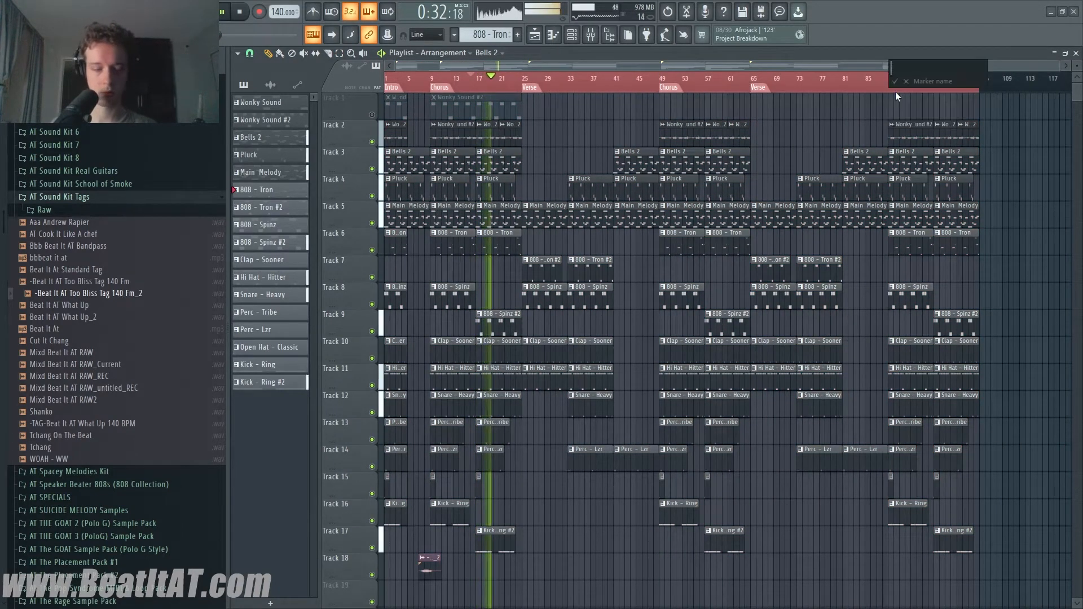
{"action": "type", "text": "Chorus"}
{"action": "key", "text": "Return"}
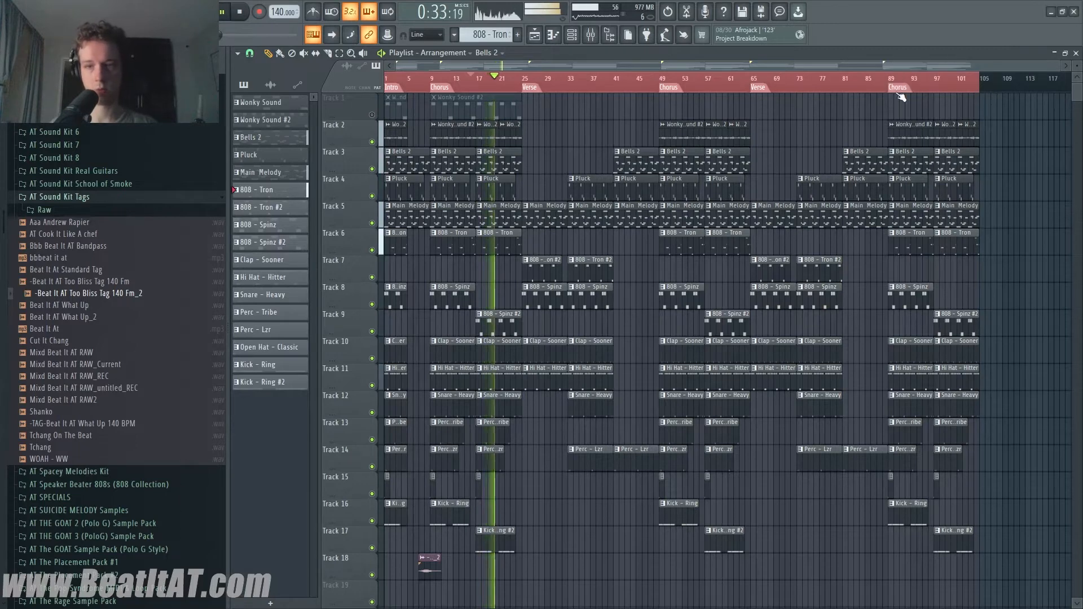
{"action": "right_click", "coordinate": [984, 89]}
{"action": "left_click", "coordinate": [993, 91]}
{"action": "type", "text": "Outr"}
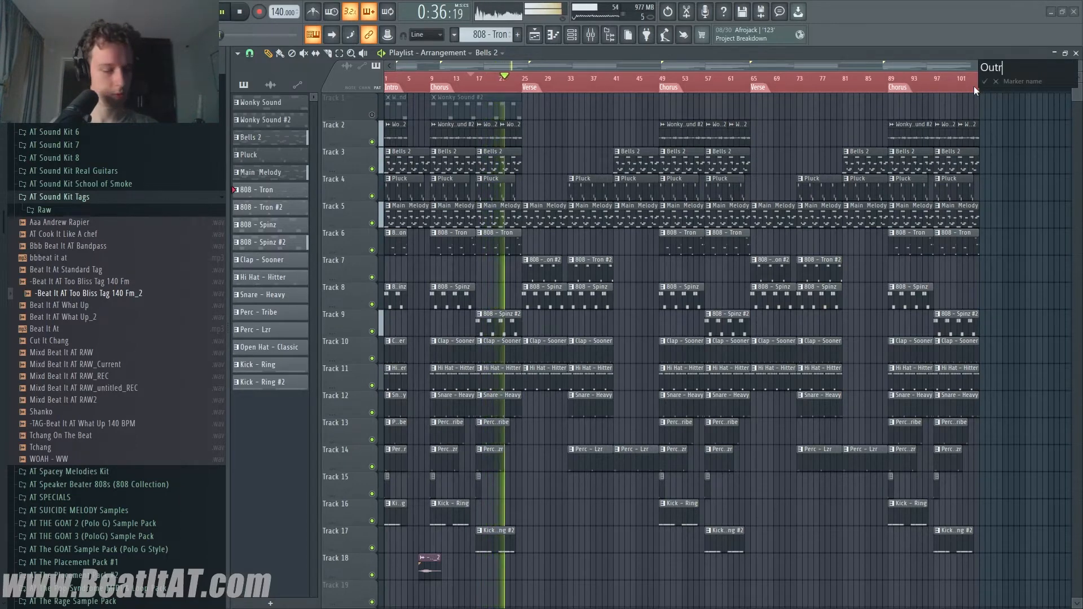
{"action": "type", "text": "o"}
{"action": "key", "text": "Return"}
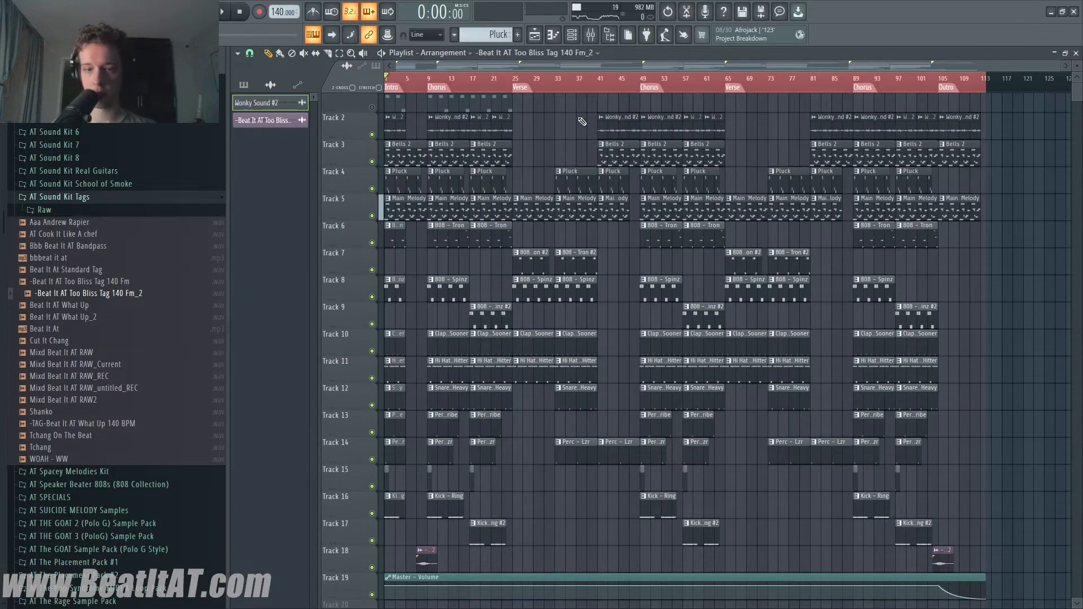
- Move the Wonky Sound #2 mixer track next to Main Melody in position 5 and lower its volume slightly
{"action": "key", "text": "ctrl+a"}
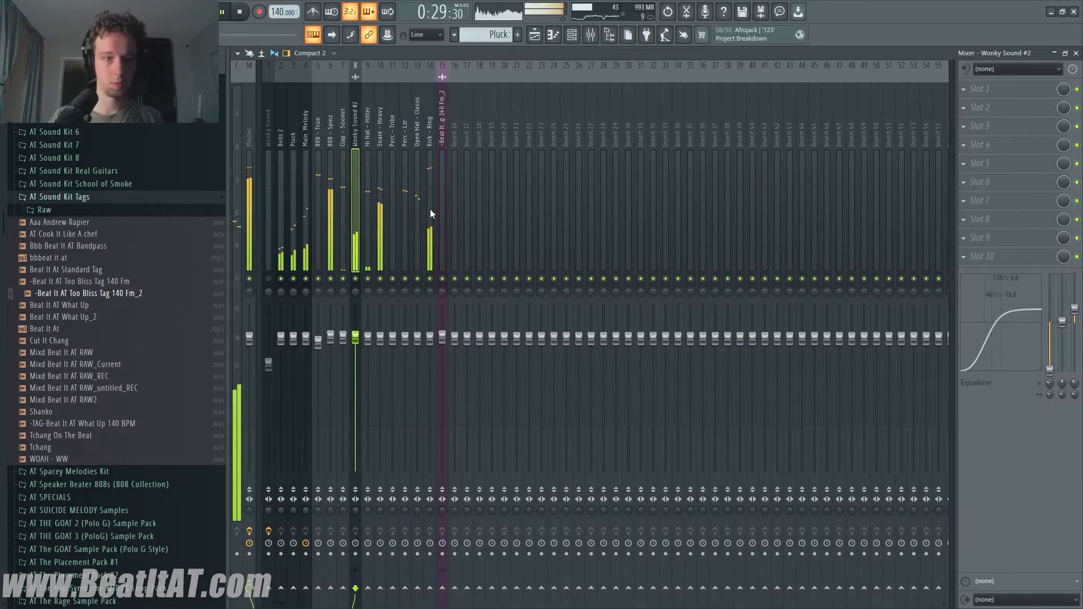
{"action": "key", "text": "alt+Left"}
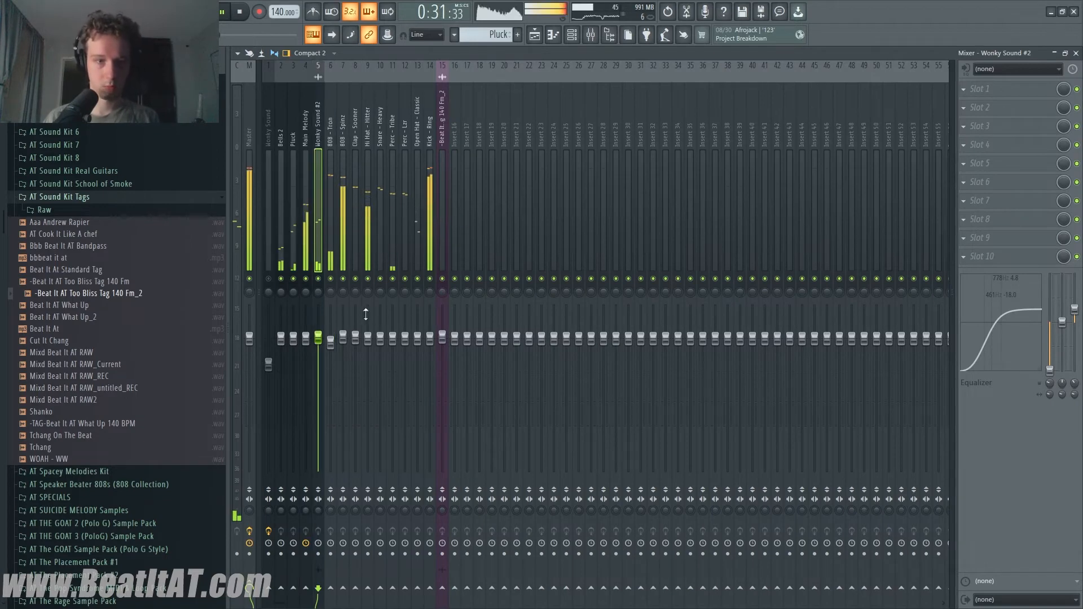
{"action": "left_click_drag", "start_coordinate": [318, 339], "coordinate": [318, 343]}
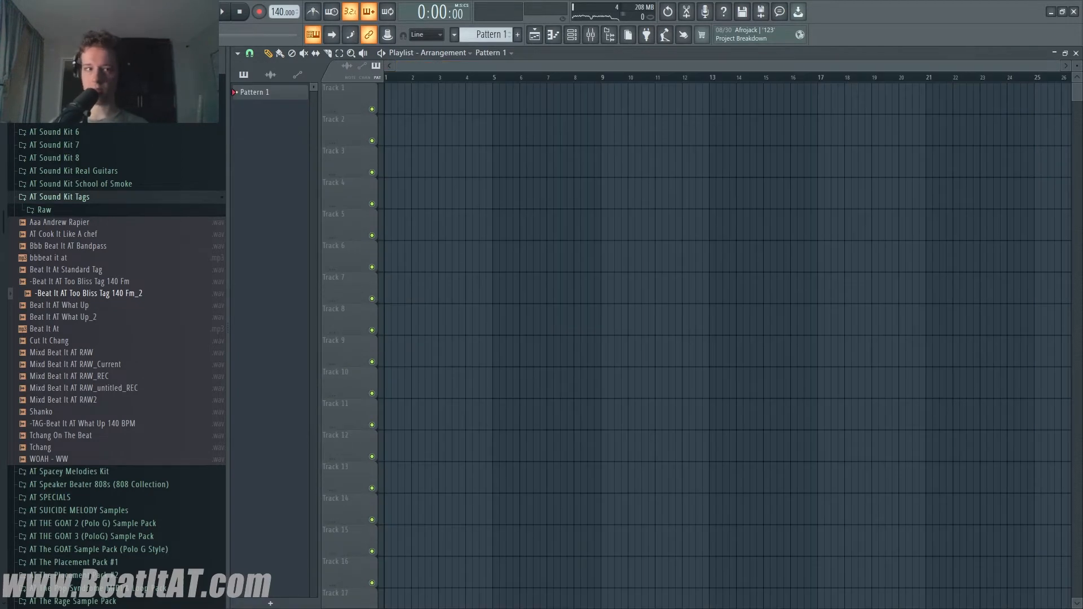
- Start an empty project and place the Maritime (137 BPM) [D#m]_Water Chimes loop at the start of track 1
{"action": "left_click", "coordinate": [11, 11]}
{"action": "left_click", "coordinate": [34, 74]}
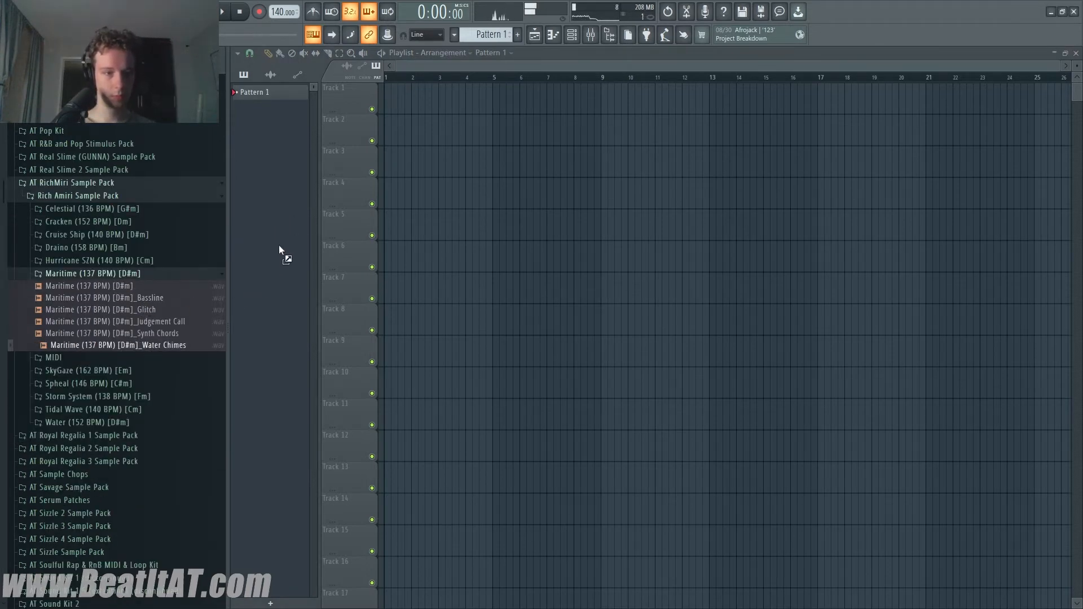
{"action": "left_click_drag", "start_coordinate": [278, 245], "coordinate": [395, 98]}
{"action": "key", "text": "space"}
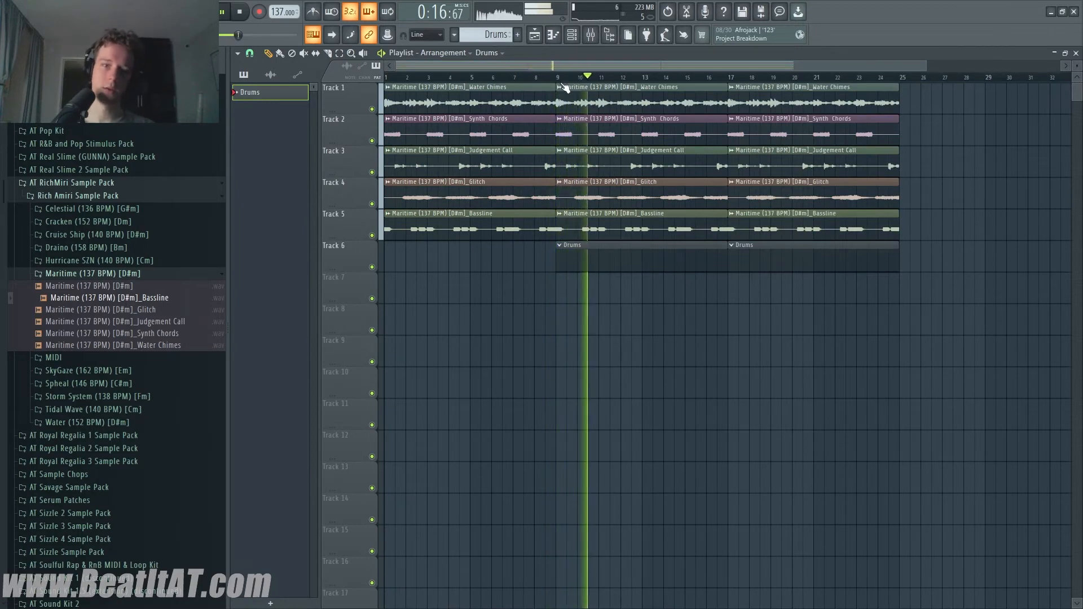
- Stop playback, set bars 9 to 16 as the loop range and open the Drums pattern
{"action": "key", "text": "space"}
{"action": "left_click_drag", "start_coordinate": [557, 77], "coordinate": [718, 85]}
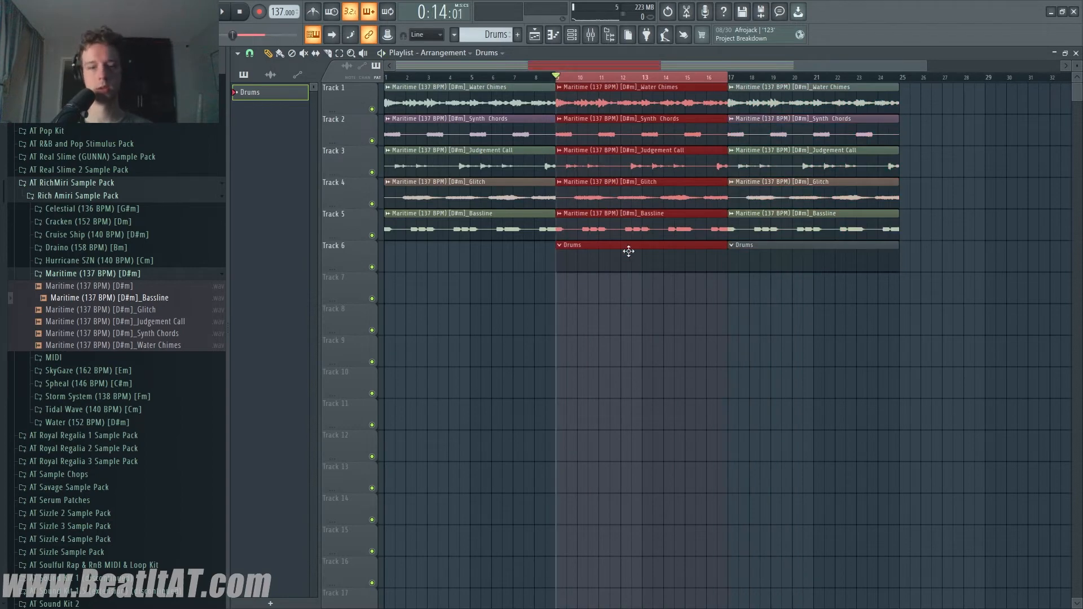
{"action": "left_click", "coordinate": [616, 330]}
{"action": "double_click", "coordinate": [590, 263]}
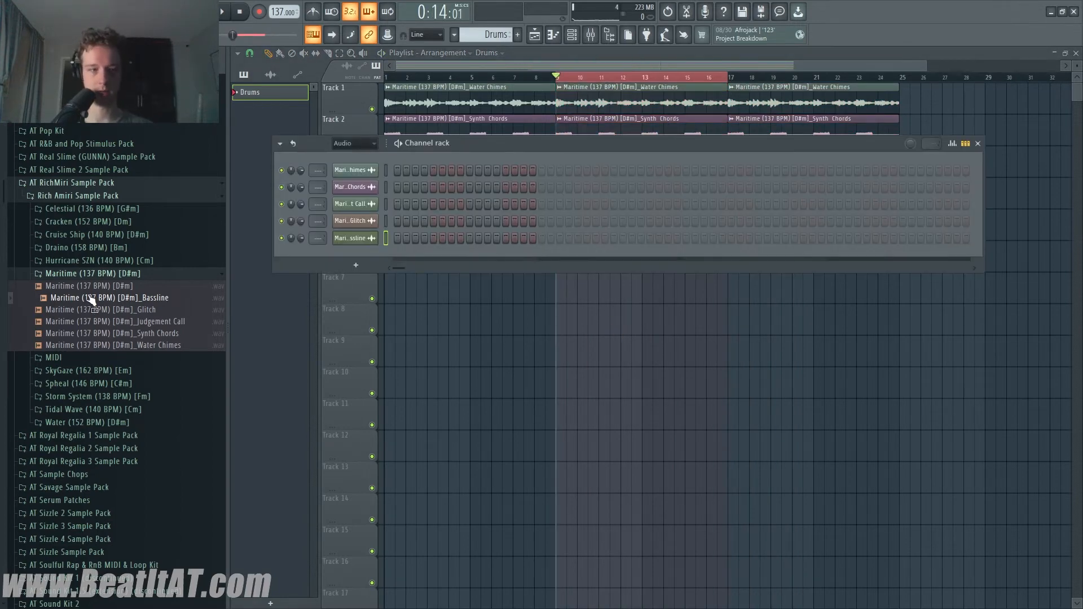
- Find the Clap - Sooner sample among the recently used files and load it into the Drums pattern
{"action": "scroll", "coordinate": [92, 299], "scroll_direction": "up", "scroll_amount": 15}
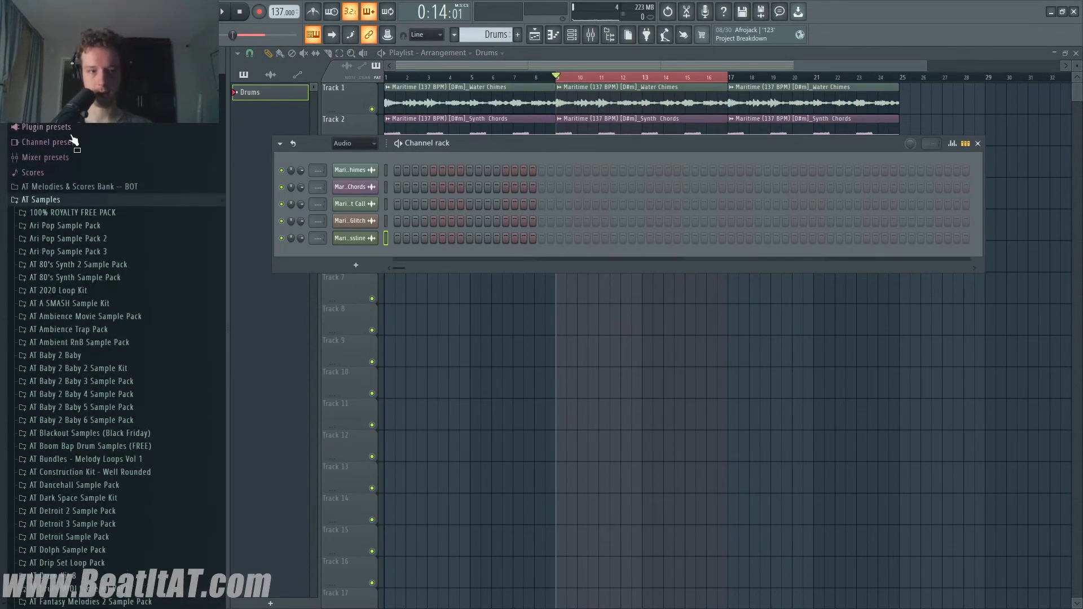
{"action": "left_click", "coordinate": [63, 198]}
{"action": "scroll", "coordinate": [79, 125], "scroll_direction": "up", "scroll_amount": 15}
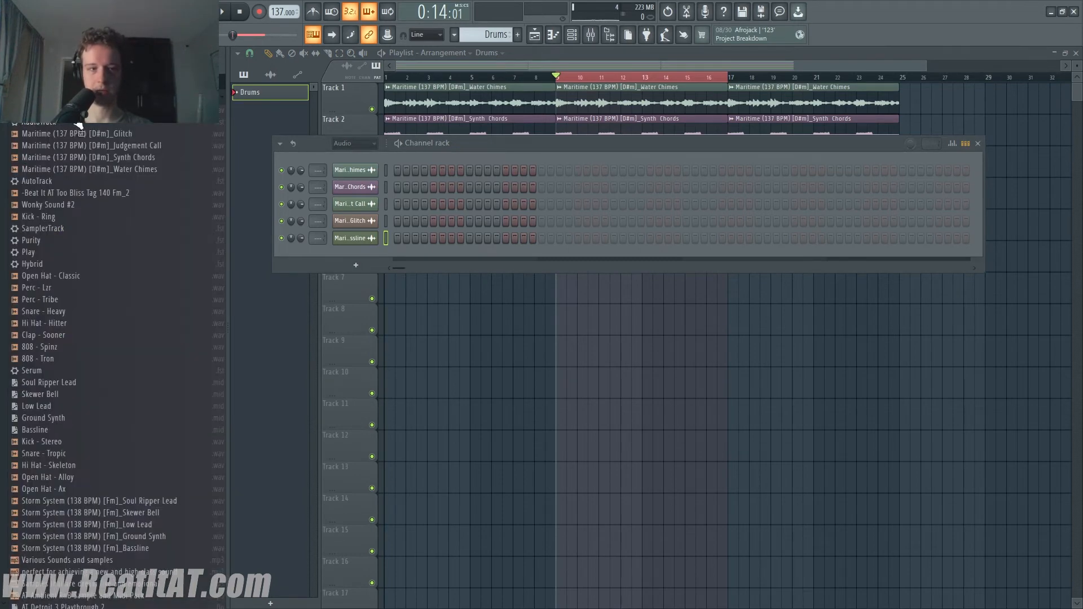
{"action": "right_click", "coordinate": [79, 341]}
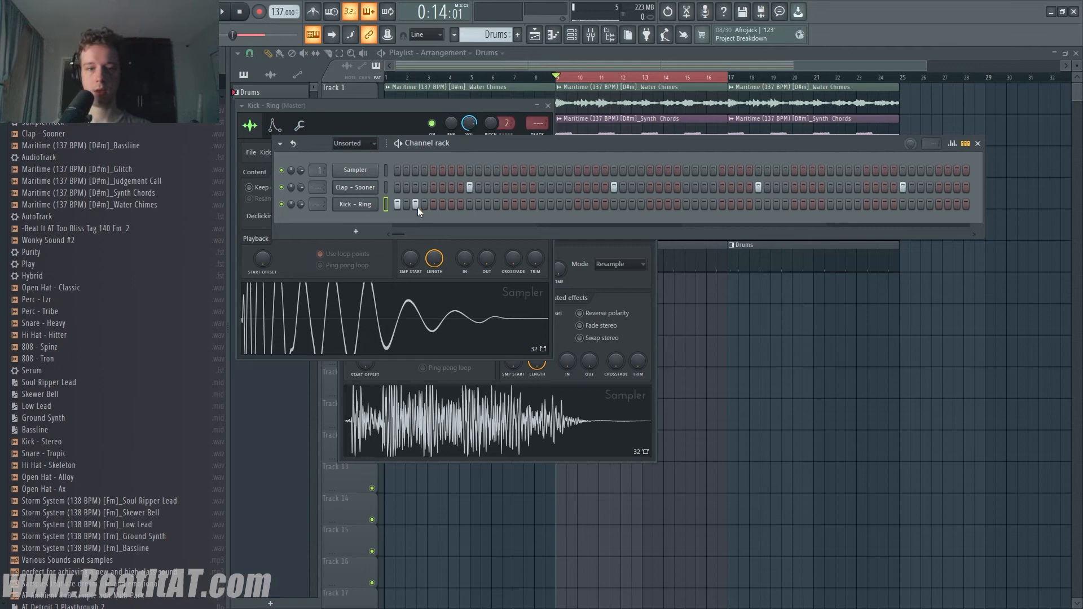
- Program Kick - Ring hits on steps 1, 5, 21, 33, 37, 53, 59 and 61 and play the loop
{"action": "key", "text": "space"}
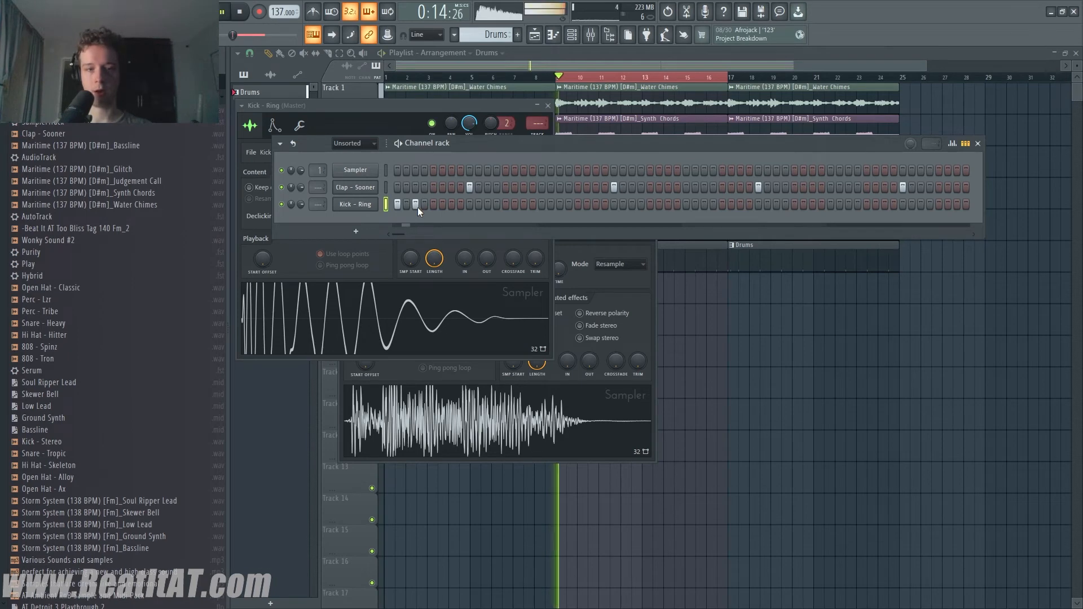
{"action": "key", "text": "space"}
{"action": "right_click", "coordinate": [415, 207]}
{"action": "left_click", "coordinate": [431, 208]}
{"action": "key", "text": "space"}
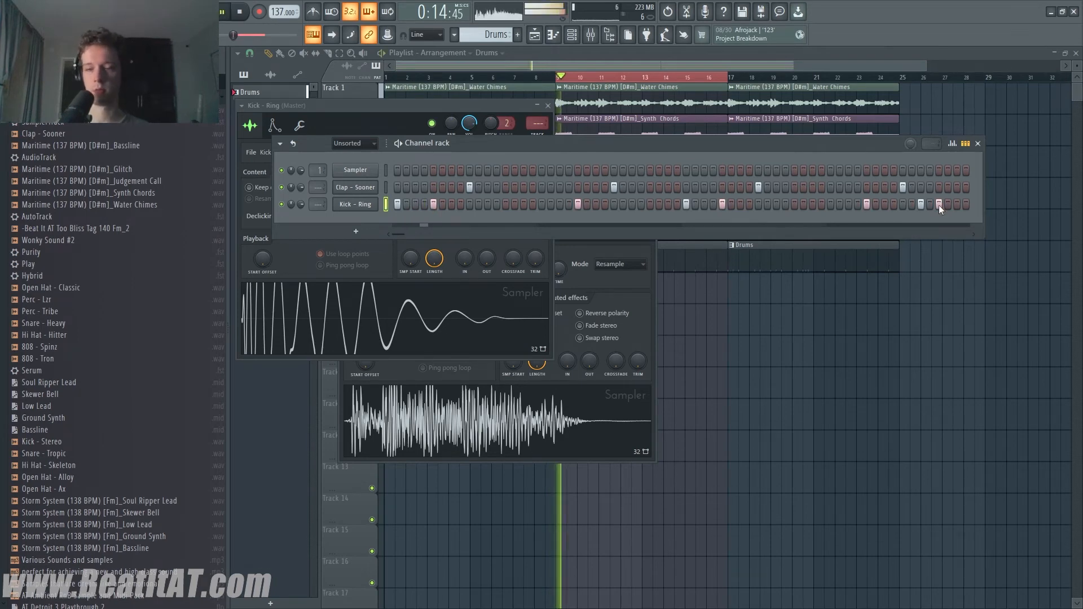
- Open the Kick - Ring notes in the piano roll and apply quick legato to all of them
{"action": "right_click", "coordinate": [363, 205]}
{"action": "left_click", "coordinate": [401, 204]}
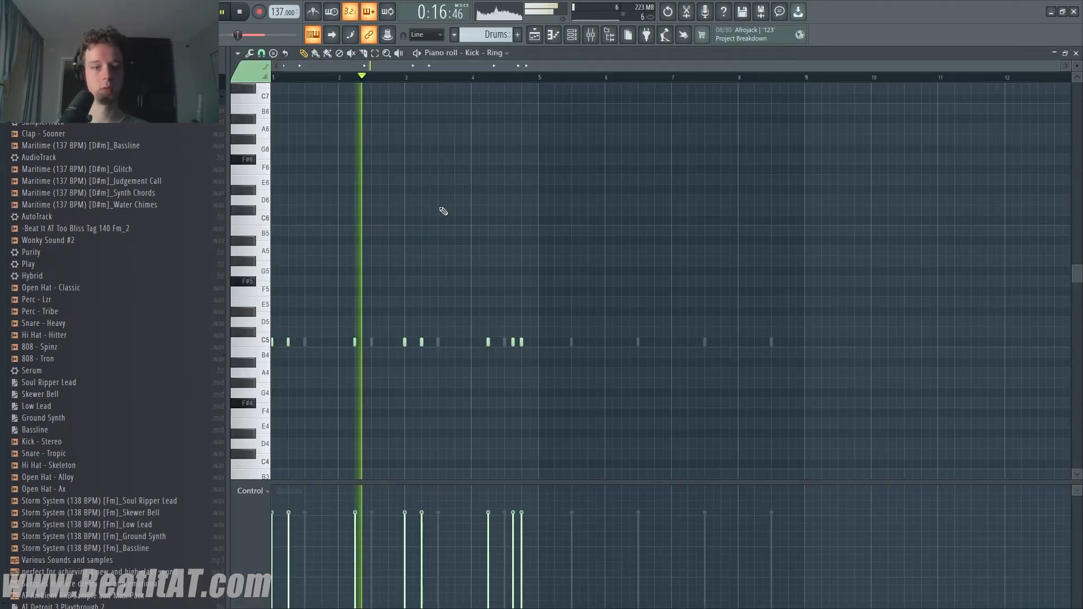
{"action": "key", "text": "ctrl+a"}
{"action": "key", "text": "ctrl+l"}
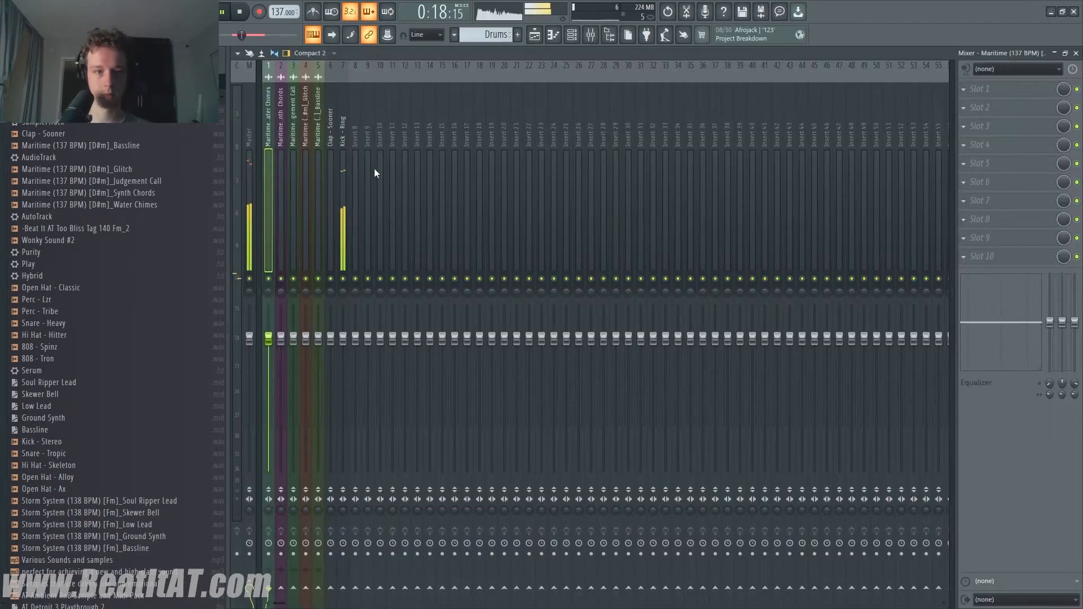
- Lower the volume of mixer tracks 1 to 7 together, from Water Chimes to Kick - Ring, and close the mixer
{"action": "left_click", "coordinate": [342, 177]}
{"action": "left_click_drag", "start_coordinate": [331, 177], "coordinate": [266, 189]}
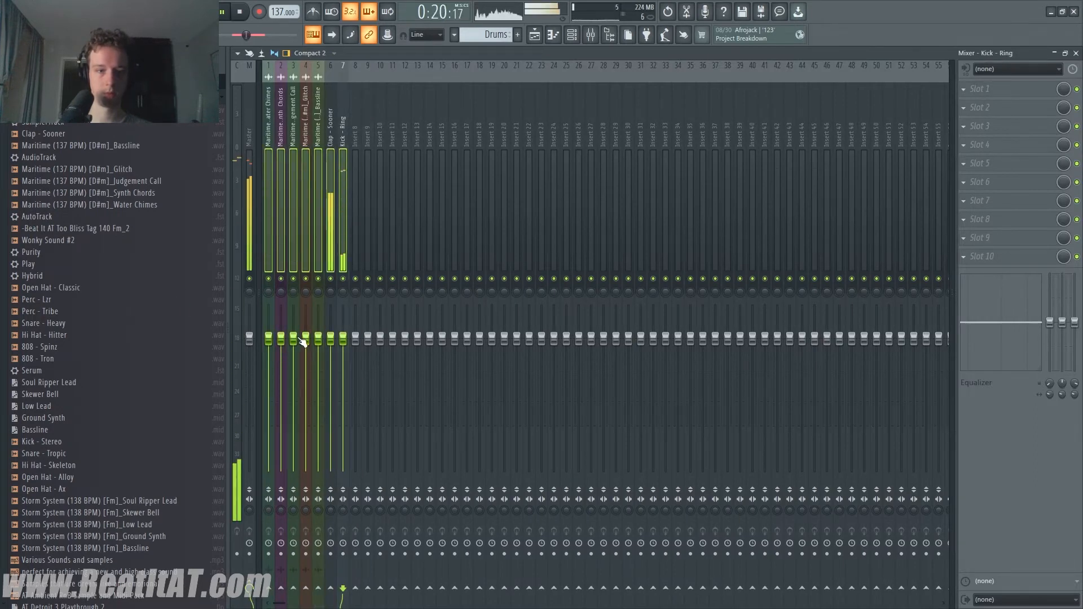
{"action": "left_click_drag", "start_coordinate": [294, 339], "coordinate": [294, 360]}
{"action": "left_click", "coordinate": [338, 214]}
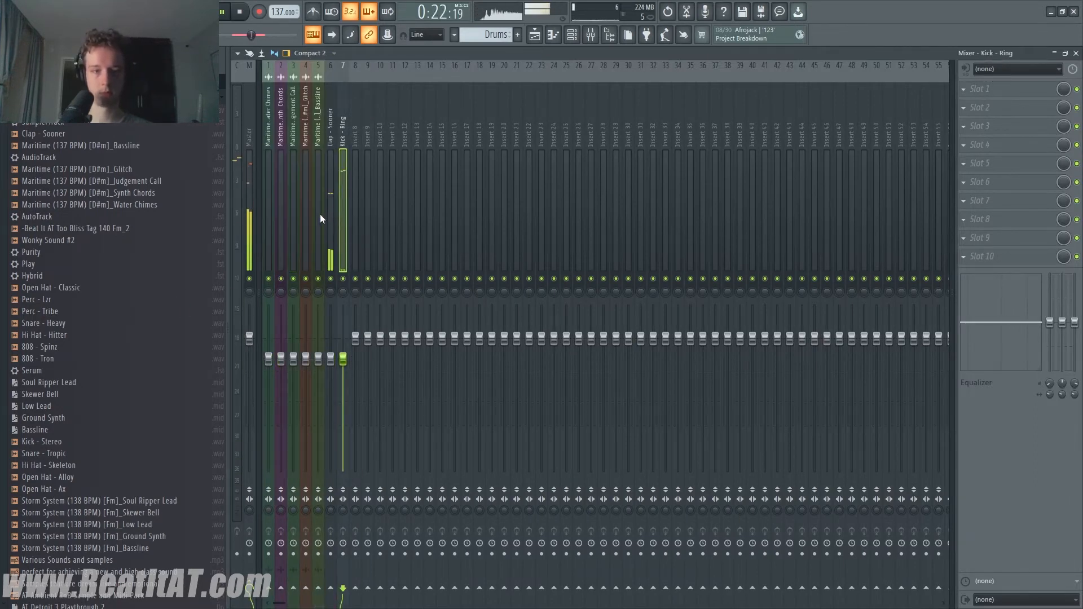
{"action": "left_click", "coordinate": [1076, 53]}
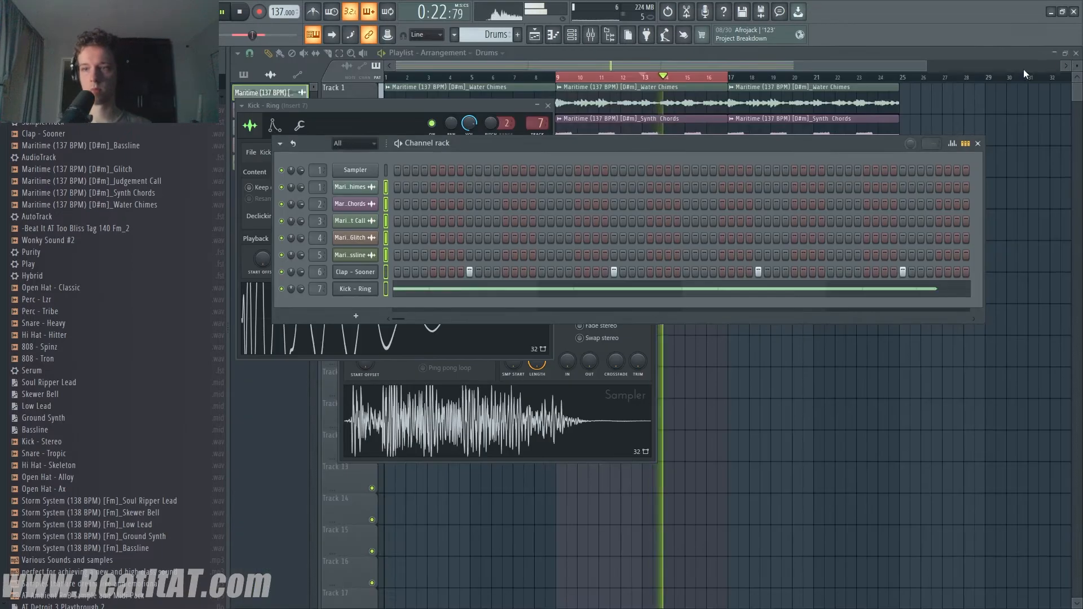
- Load Snare - Tropic into a new channel, enter its C5 hits in the piano roll and play them with the loop
{"action": "right_click", "coordinate": [89, 460]}
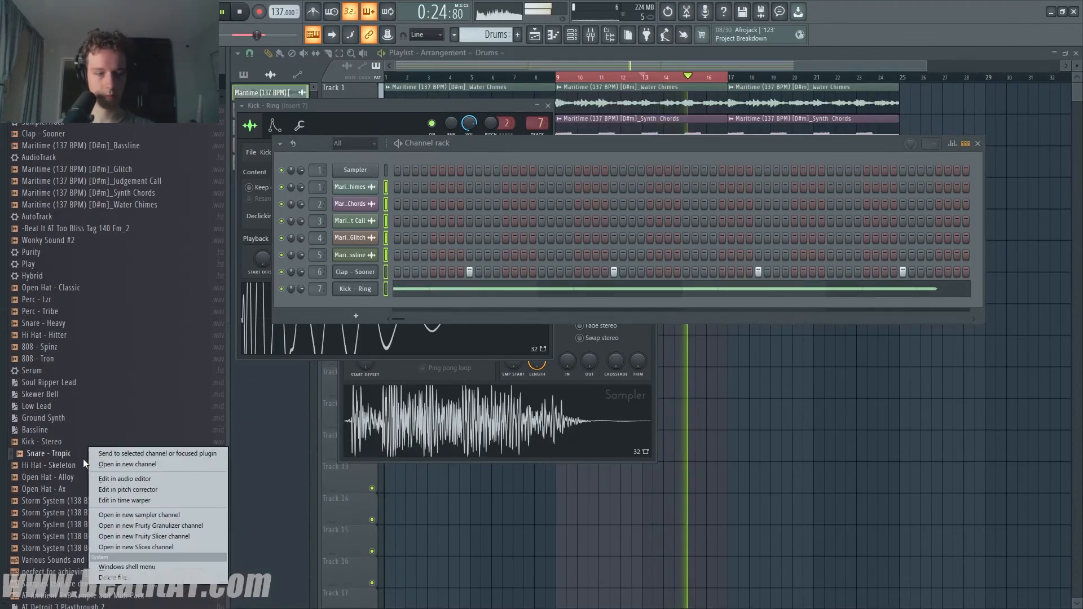
{"action": "left_click", "coordinate": [119, 465]}
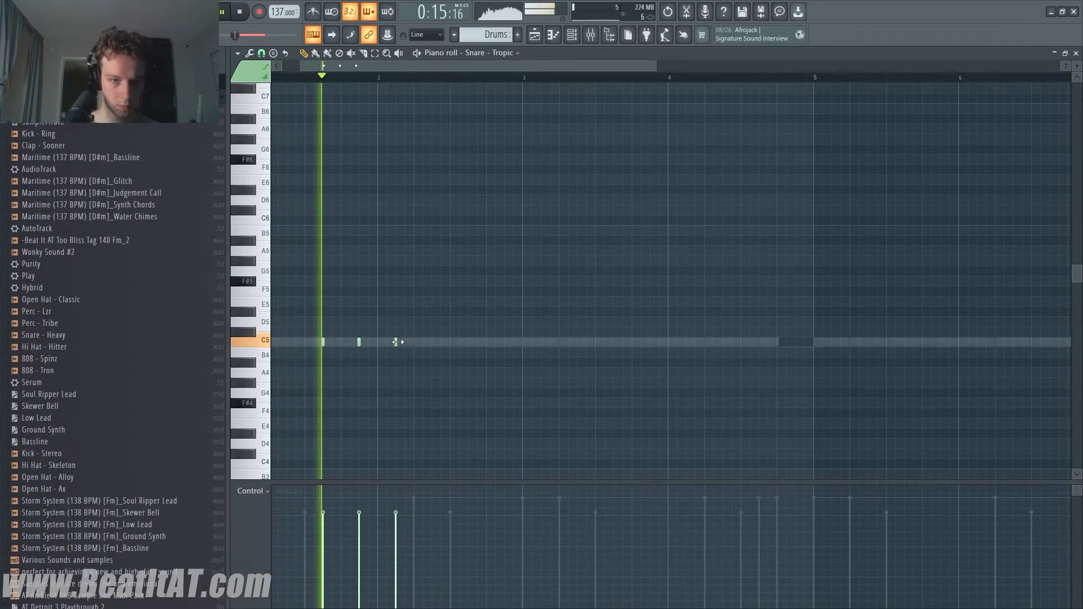
{"action": "key", "text": "space"}
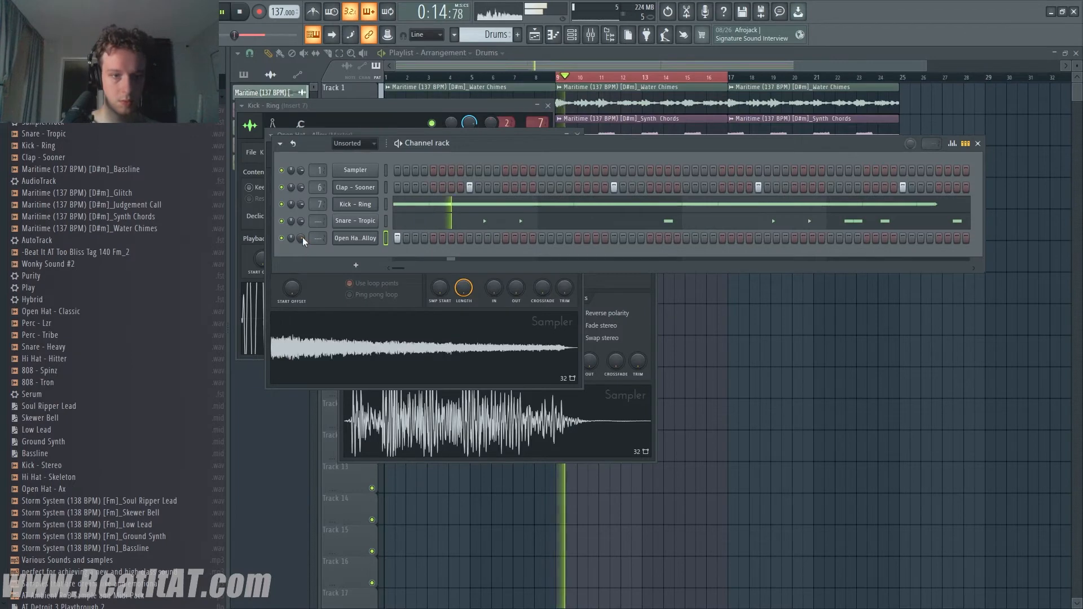
- Add an Open Hat - Alloy hit on step 5 and play the drum loop
{"action": "left_click", "coordinate": [433, 238]}
{"action": "key", "text": "space"}
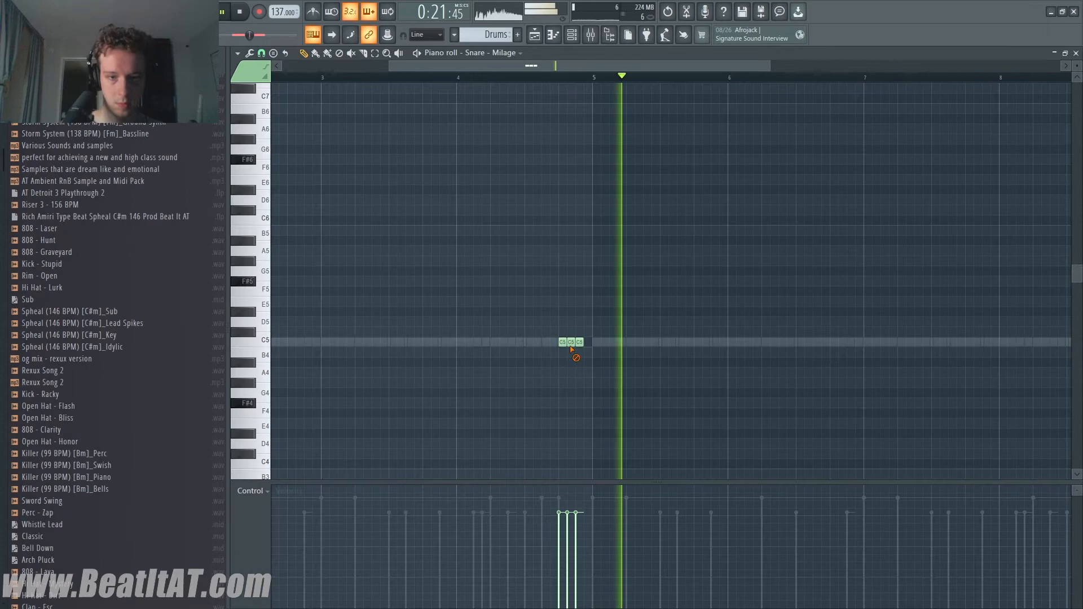
{"action": "key", "text": "space"}
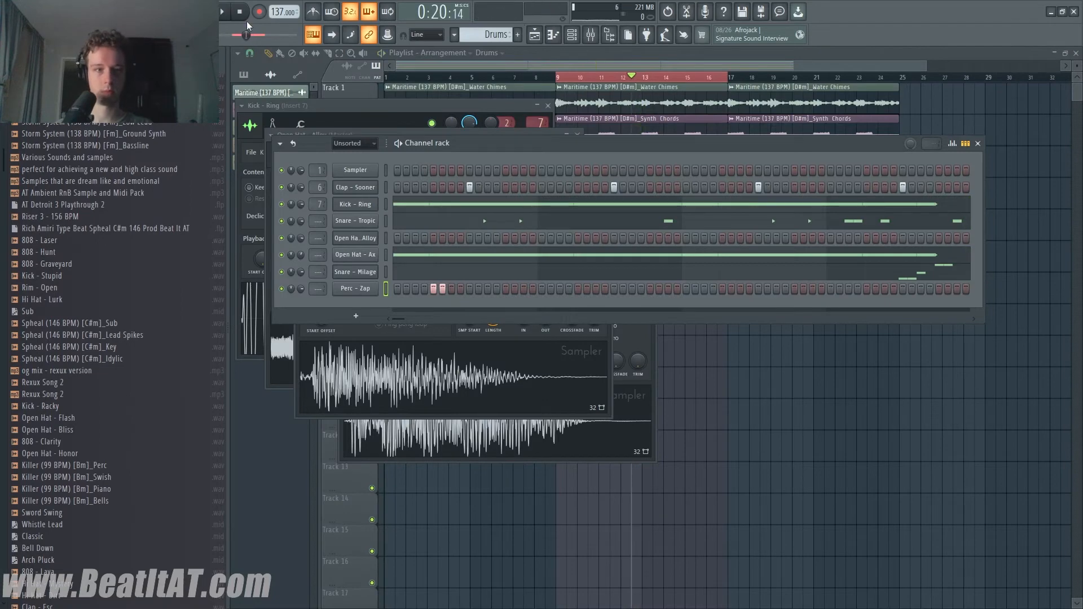
- Move the Perc - Zap hit on step 6 to step 7 and open the channel's options
{"action": "right_click", "coordinate": [442, 292]}
{"action": "left_click", "coordinate": [451, 291]}
{"action": "right_click", "coordinate": [350, 289]}
{"action": "left_click", "coordinate": [386, 293]}
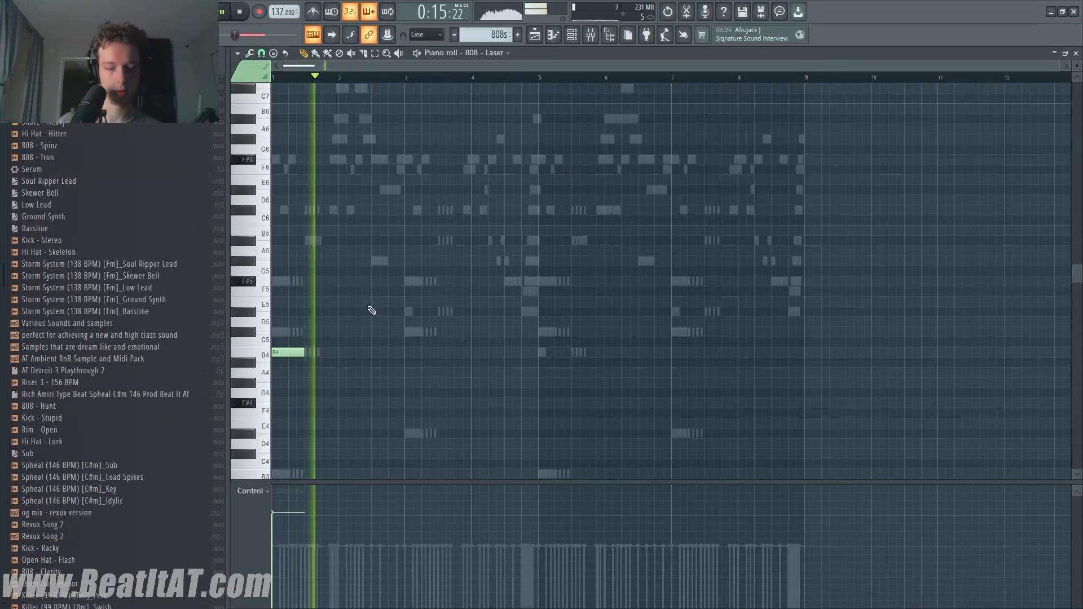
- Select the 808 - Tron notes in bars 1 to 4 and duplicate them into bars 5 to 8
{"action": "key", "text": "space"}
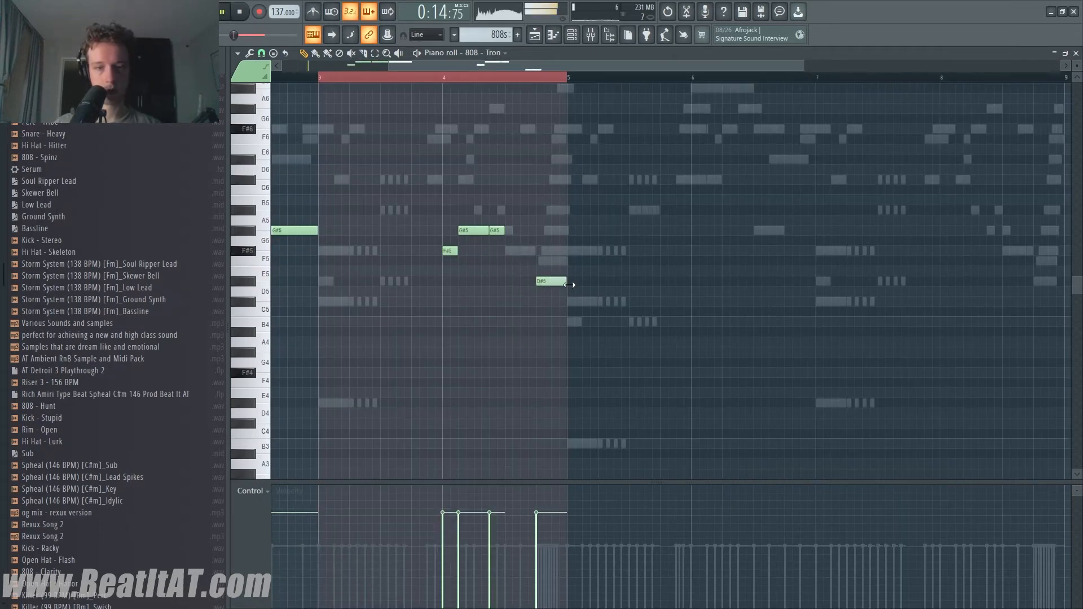
{"action": "scroll", "coordinate": [540, 260], "scroll_direction": "down", "scroll_amount": 1}
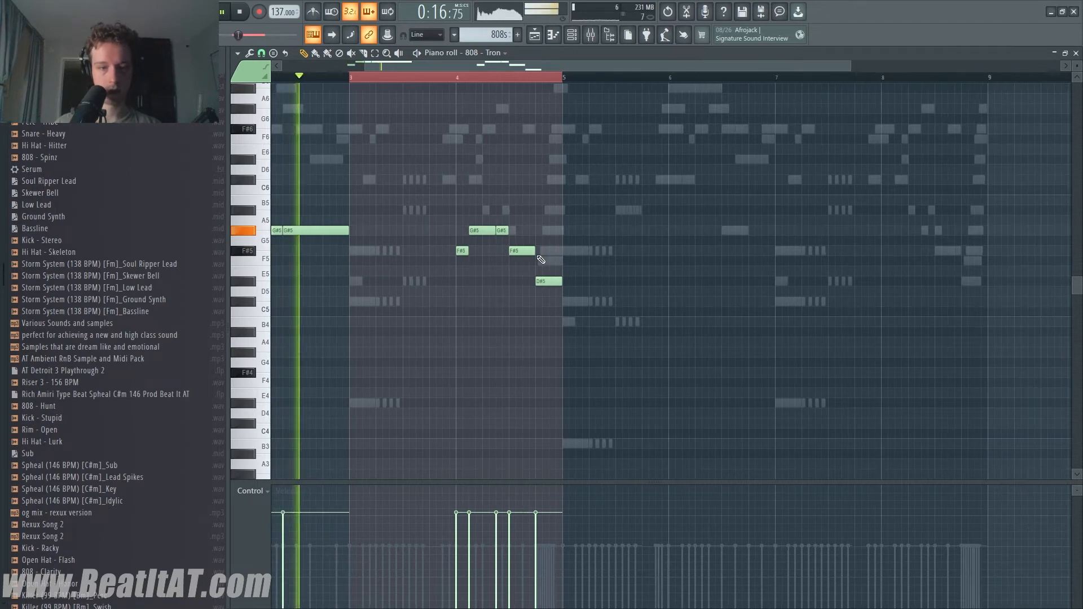
{"action": "scroll", "coordinate": [539, 259], "scroll_direction": "down", "scroll_amount": 3}
{"action": "left_click_drag", "start_coordinate": [418, 82], "coordinate": [277, 80]}
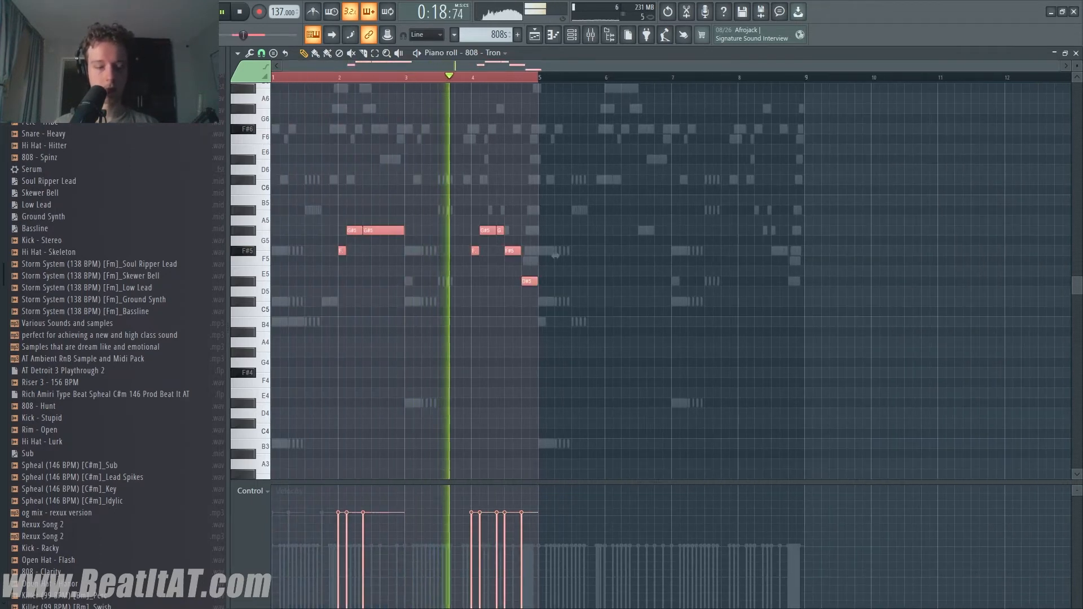
{"action": "key", "text": "ctrl+b"}
- Transfer the F#5 notes from 808 - Tron to 808 - Laser and reopen the 808 - Tron notes to check them
{"action": "key", "text": "F6"}
{"action": "key", "text": "F7"}
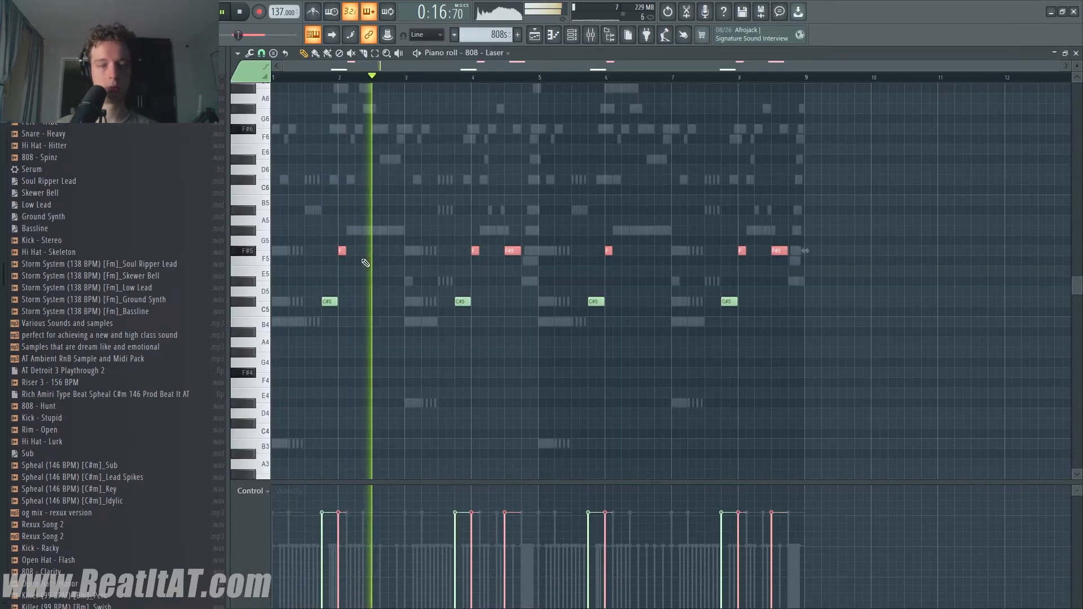
{"action": "key", "text": "F6"}
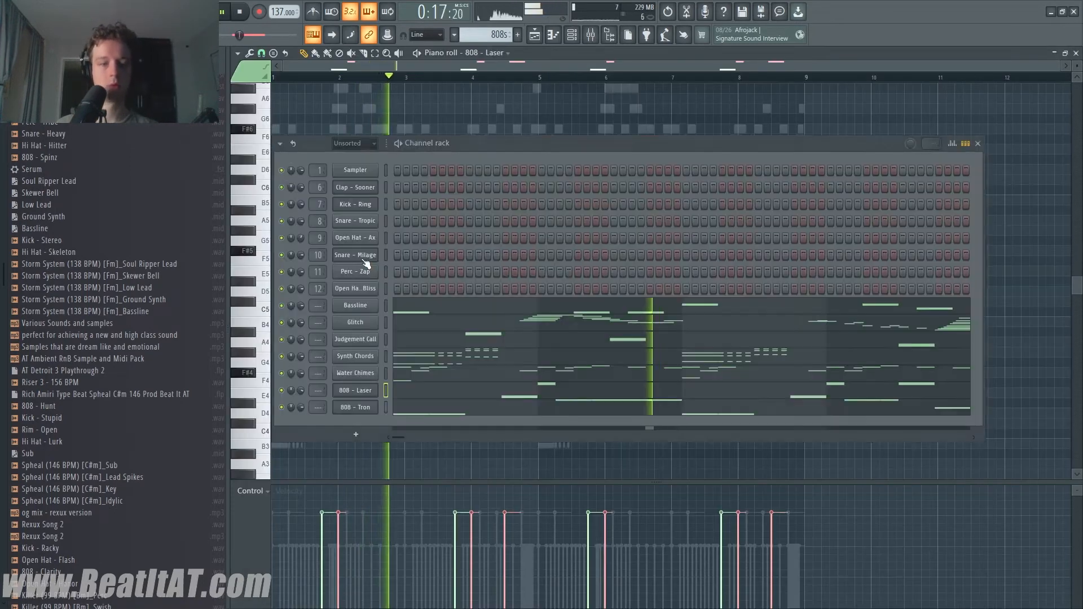
{"action": "key", "text": "F7"}
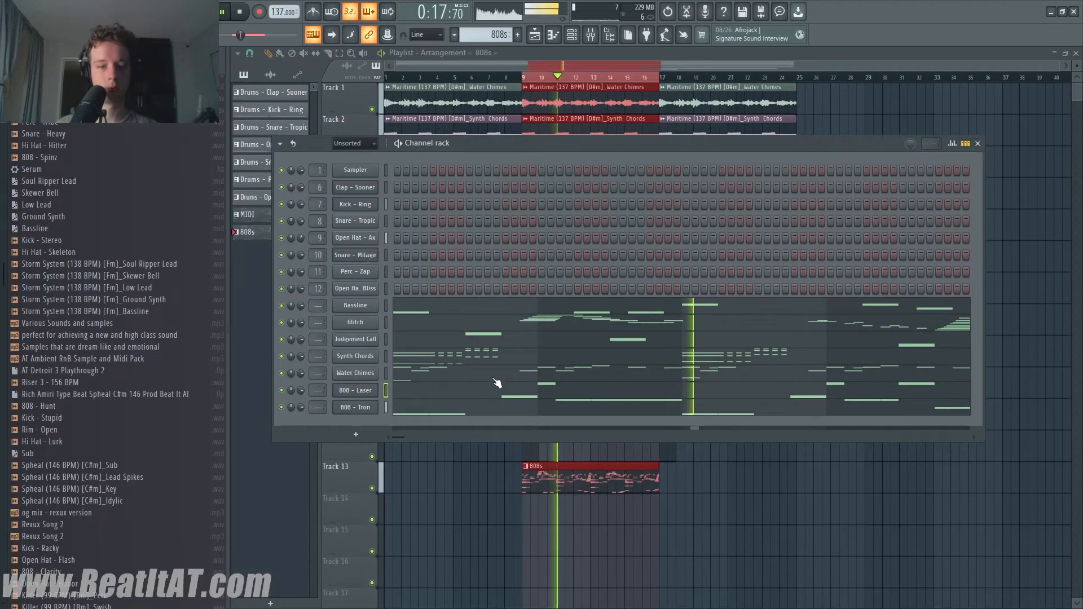
{"action": "left_click", "coordinate": [528, 408]}
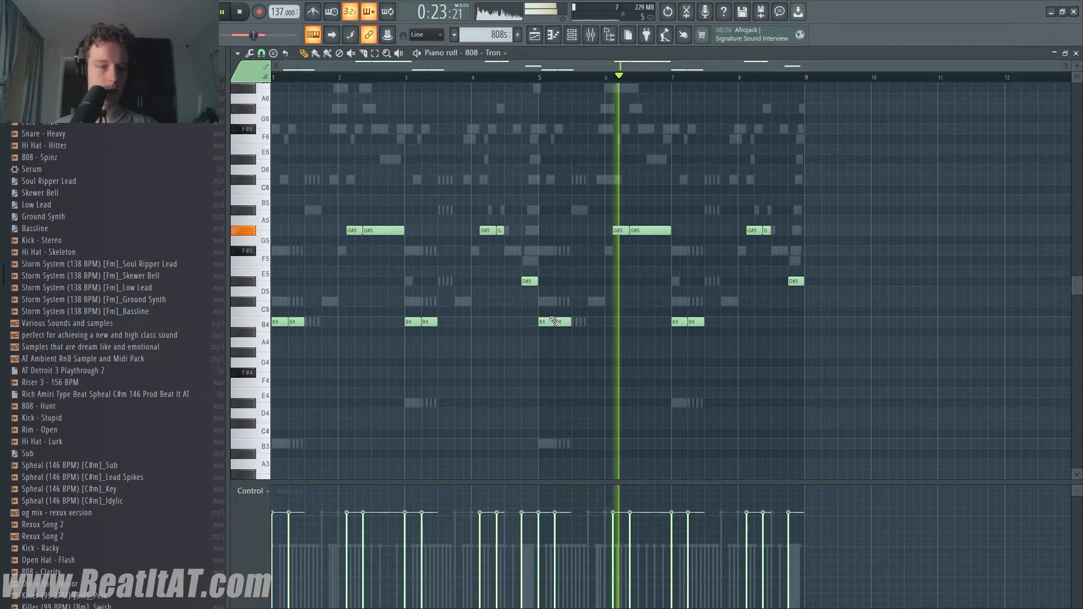
{"action": "key", "text": "F7"}
- Apply CamelCrusher with the Annihilate patch to 808 - Tron, lower its mixer level and raise 808 - Laser slightly
{"action": "left_click", "coordinate": [418, 413]}
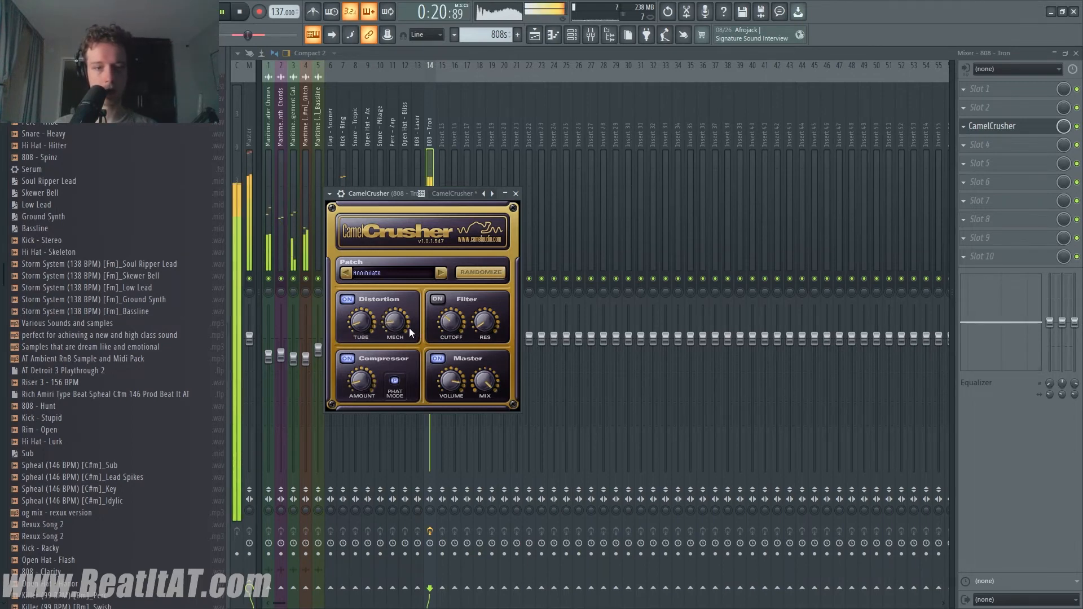
{"action": "left_click", "coordinate": [515, 193]}
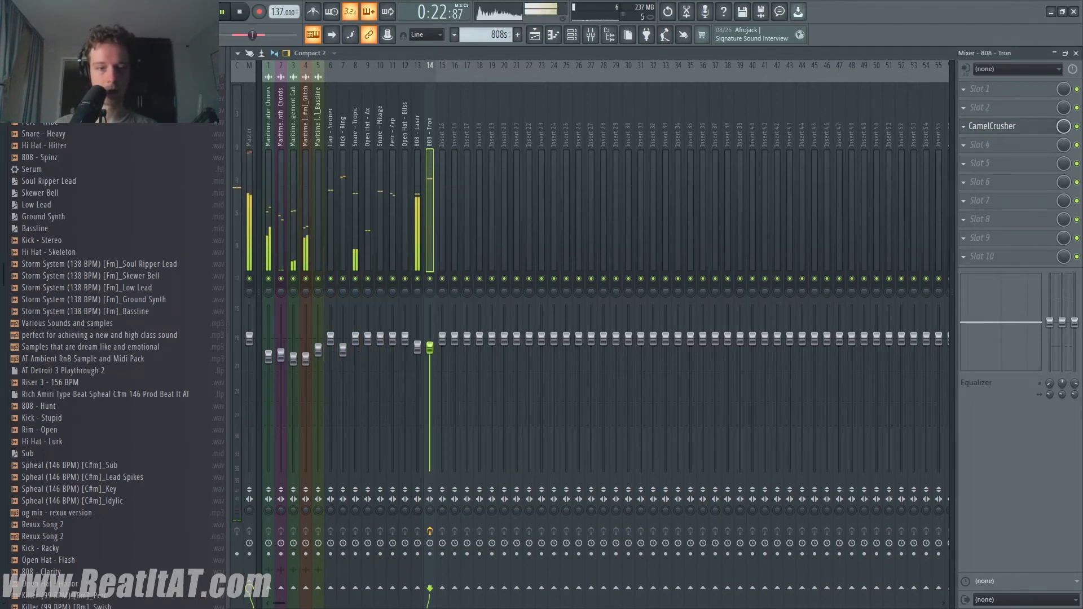
{"action": "mouse_move", "coordinate": [430, 348]}
{"action": "left_mouse_down"}
{"action": "mouse_move", "coordinate": [430, 357]}
{"action": "mouse_move", "coordinate": [417, 346]}
{"action": "left_mouse_up"}
{"action": "left_click", "coordinate": [429, 355]}
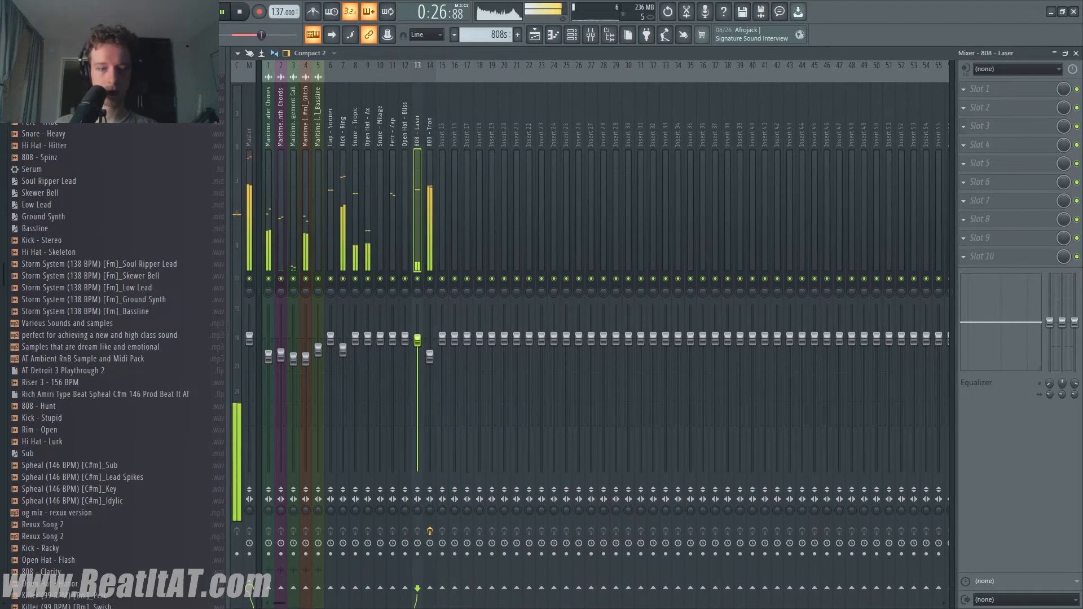
- Raise the 808 - Tron B4 notes at the start of bars 3 and 7 to D#5 and check the 808 - Laser notes
{"action": "left_click", "coordinate": [1076, 53]}
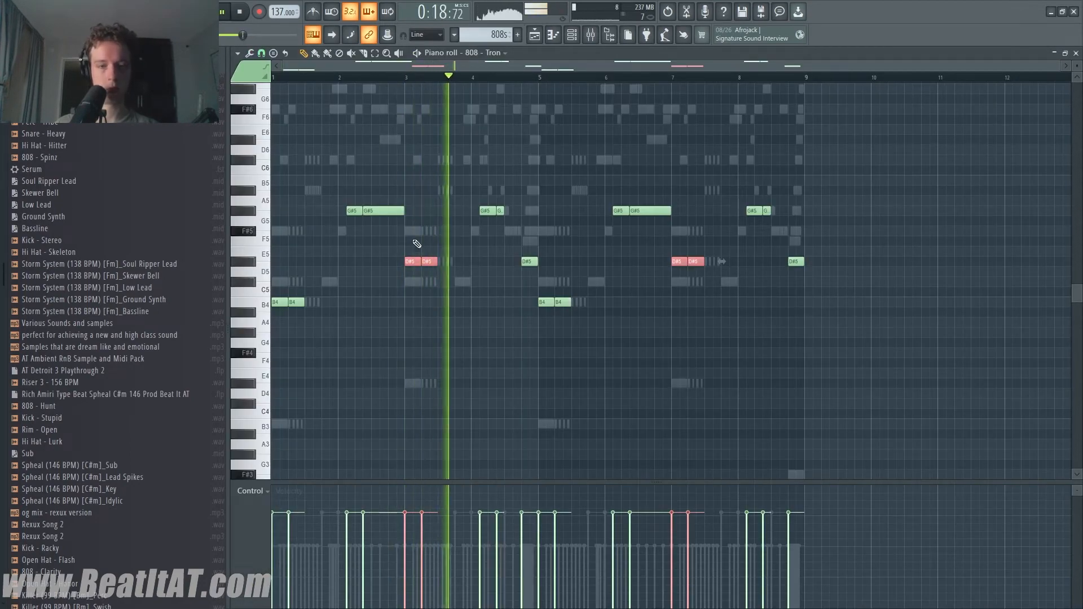
{"action": "key", "text": "Escape"}
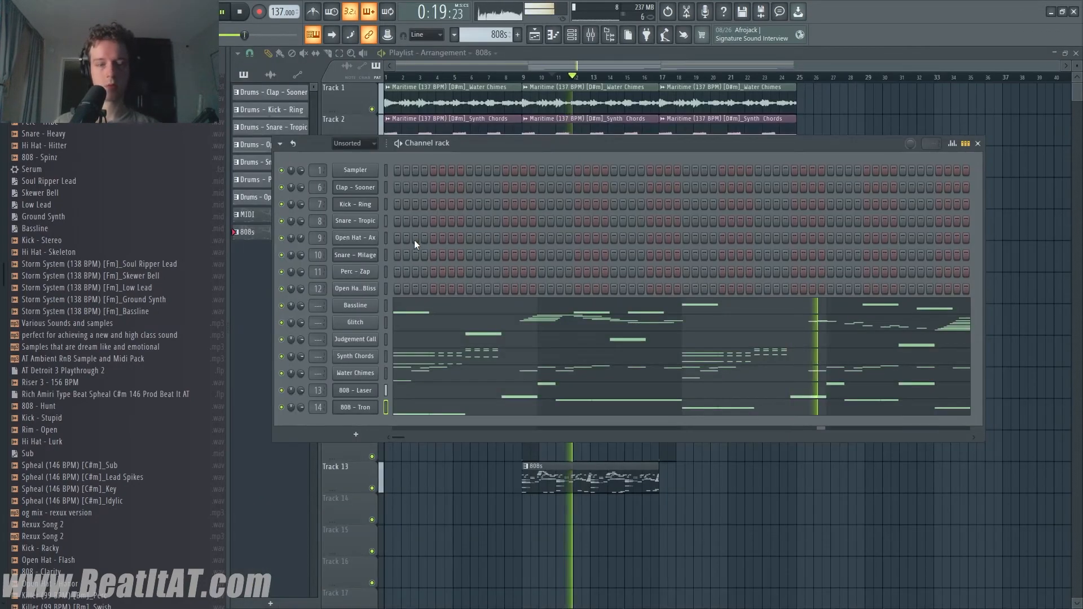
{"action": "left_click", "coordinate": [492, 395]}
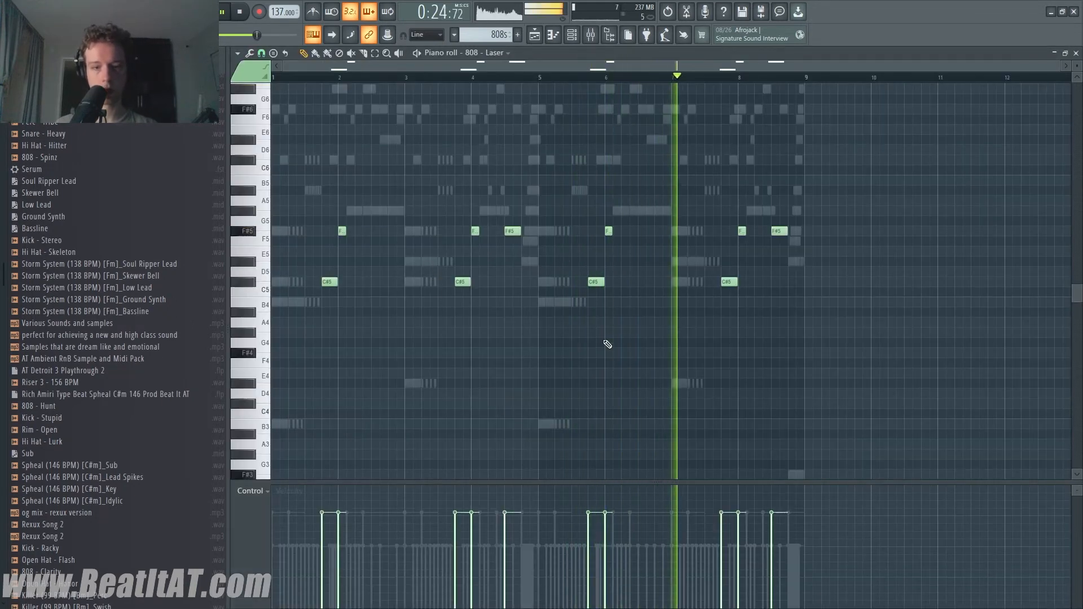
{"action": "key", "text": "Escape"}
- Open the MIDI clip, then play the 808s and delete the C#5 note late in bar 4 of 808 - Tron
{"action": "right_click", "coordinate": [502, 491]}
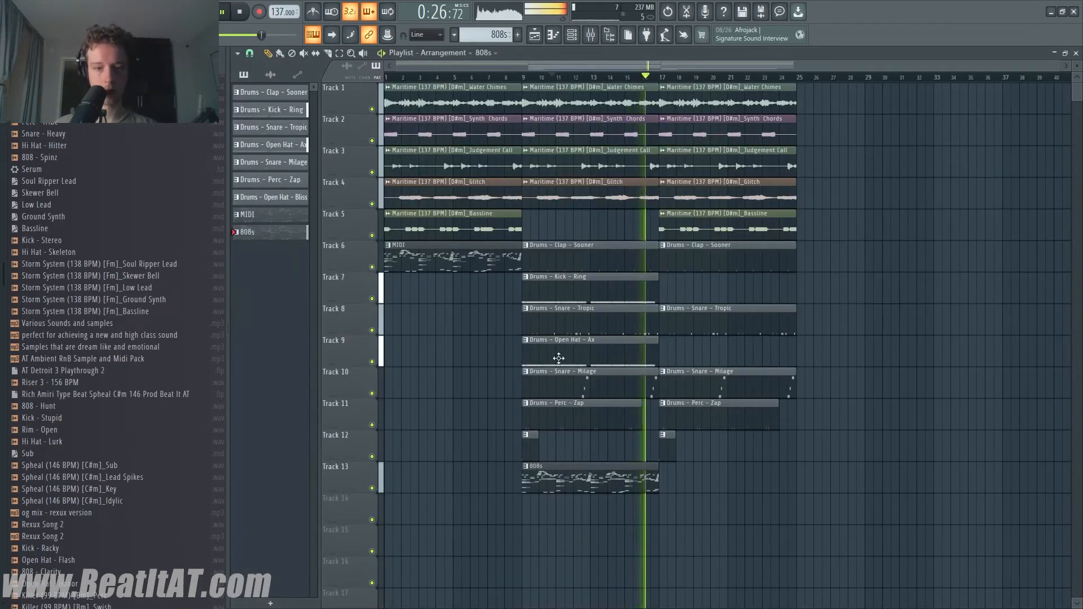
{"action": "double_click", "coordinate": [465, 263]}
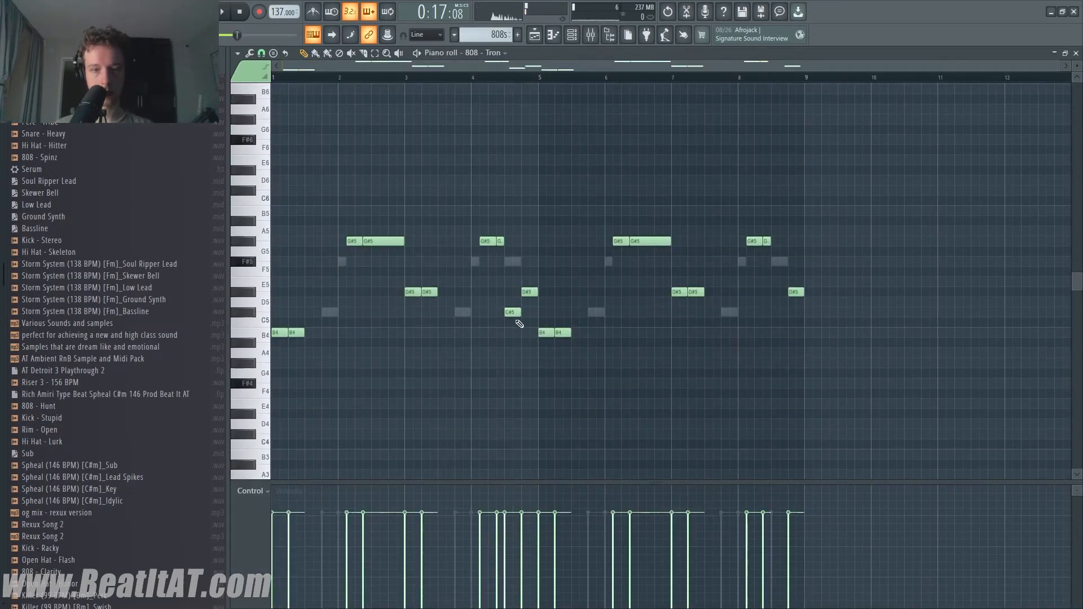
{"action": "key", "text": "space"}
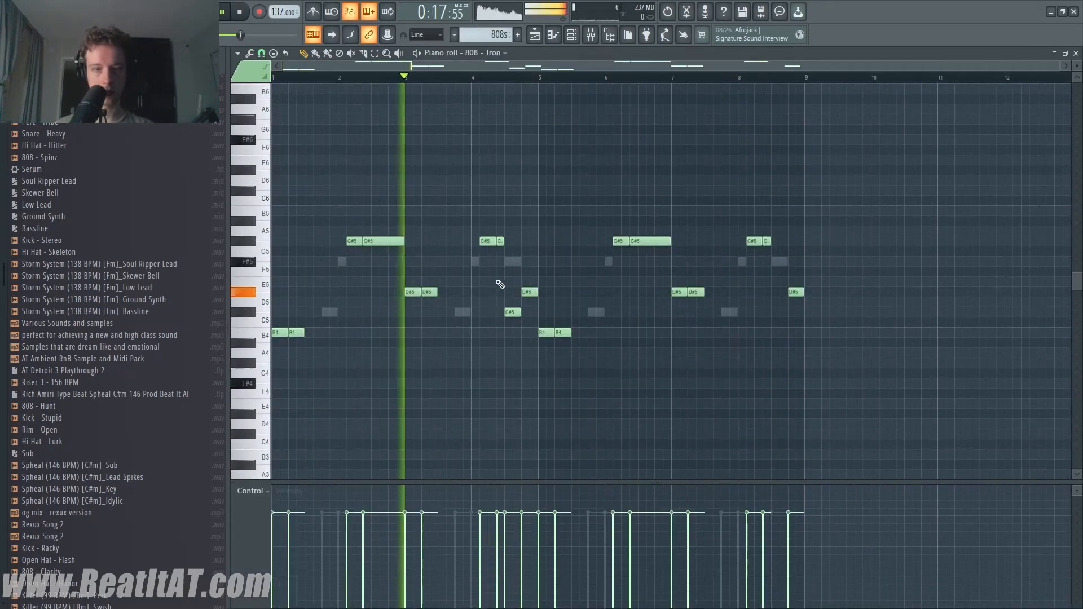
{"action": "right_click", "coordinate": [513, 314]}
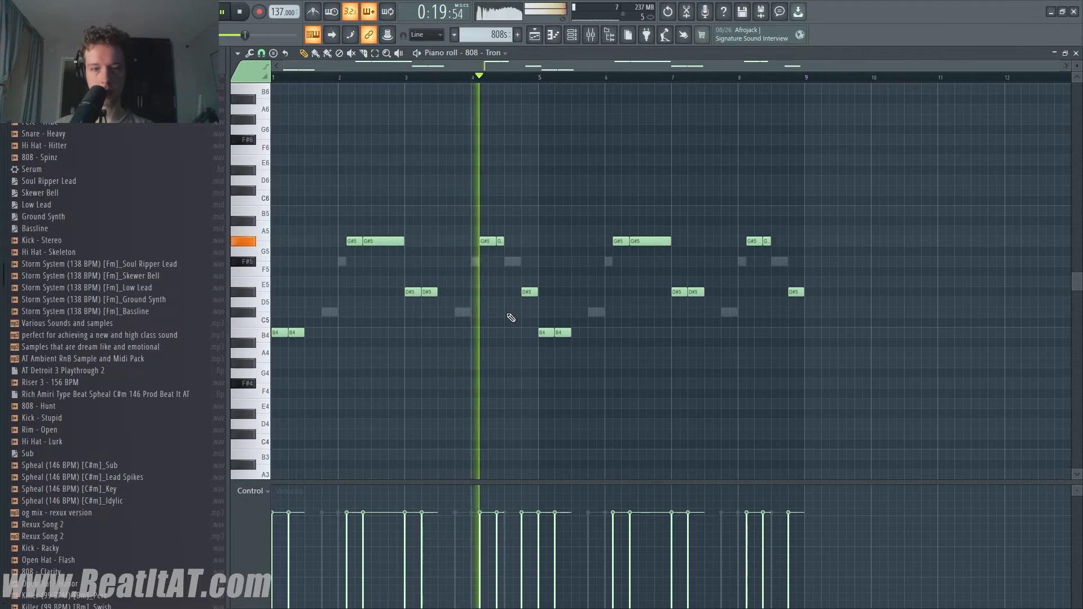
- Open the 808 - Laser notes and lower the F#5 notes in the middle of bars 4 and 8 to C#5
{"action": "key", "text": "F6"}
{"action": "key", "text": "F7"}
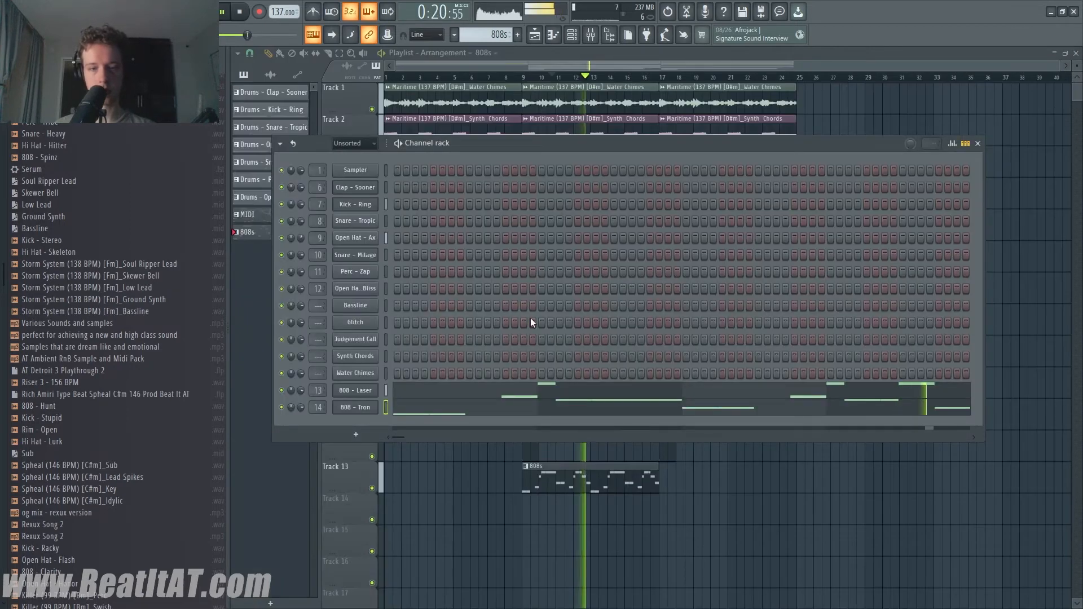
{"action": "left_click", "coordinate": [450, 395]}
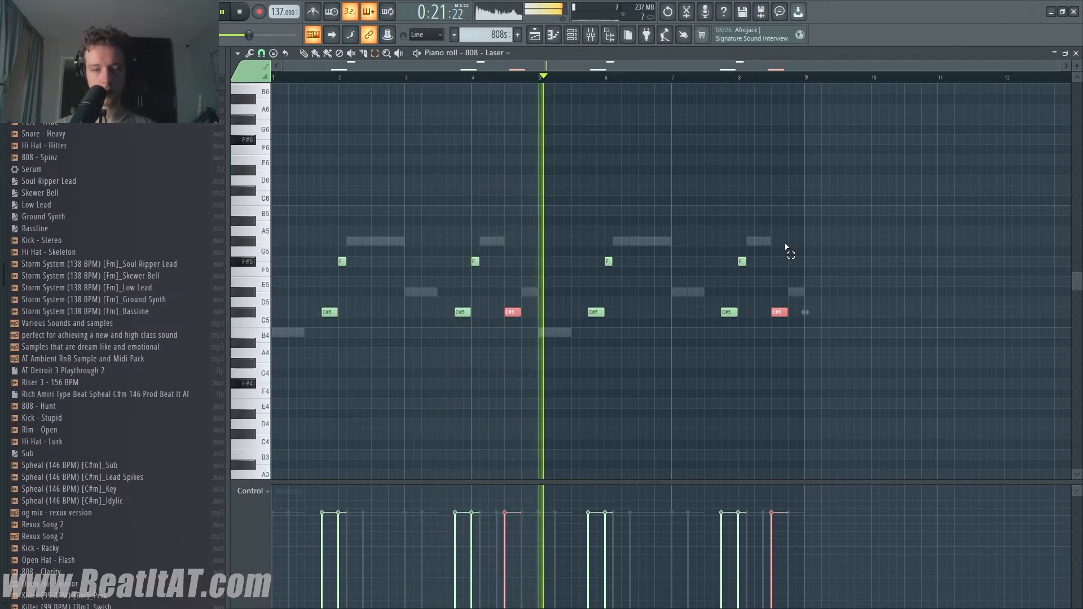
- Raise the 808 - Laser C#5 notes at the end of bars 3 and 7 two semitones to D#5
{"action": "left_click", "coordinate": [729, 313], "text": "ctrl"}
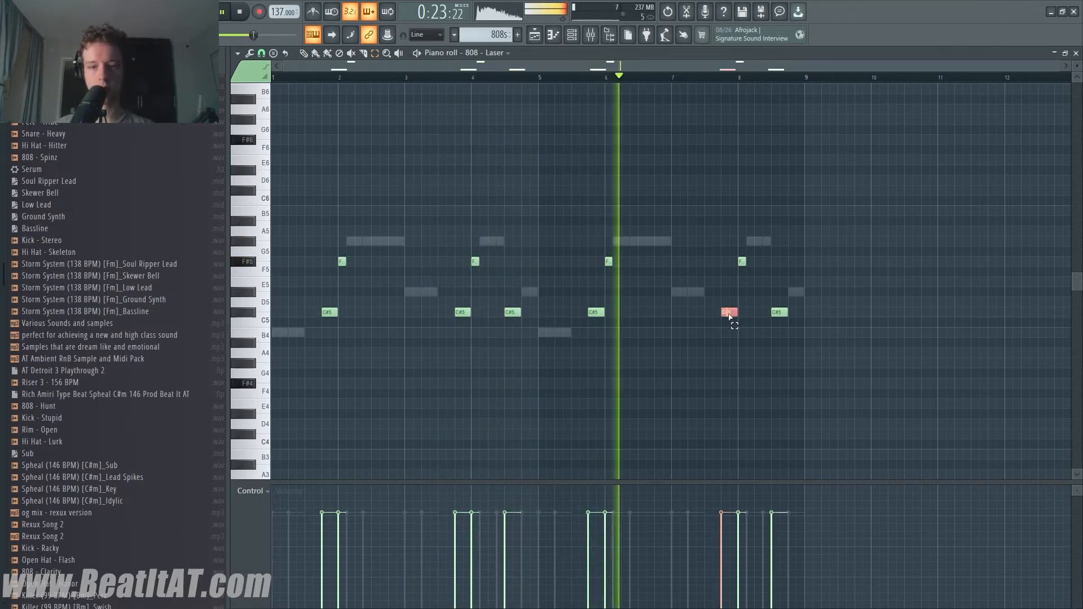
{"action": "left_click", "coordinate": [461, 314], "text": "ctrl"}
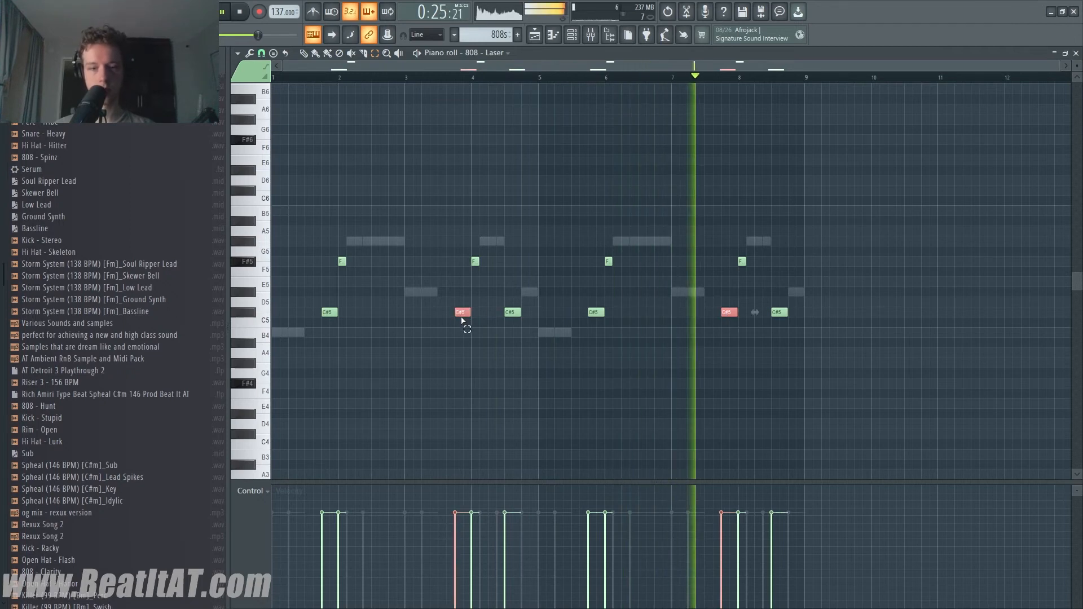
{"action": "key", "text": "shift+Up"}
{"action": "key", "text": "shift+Up"}
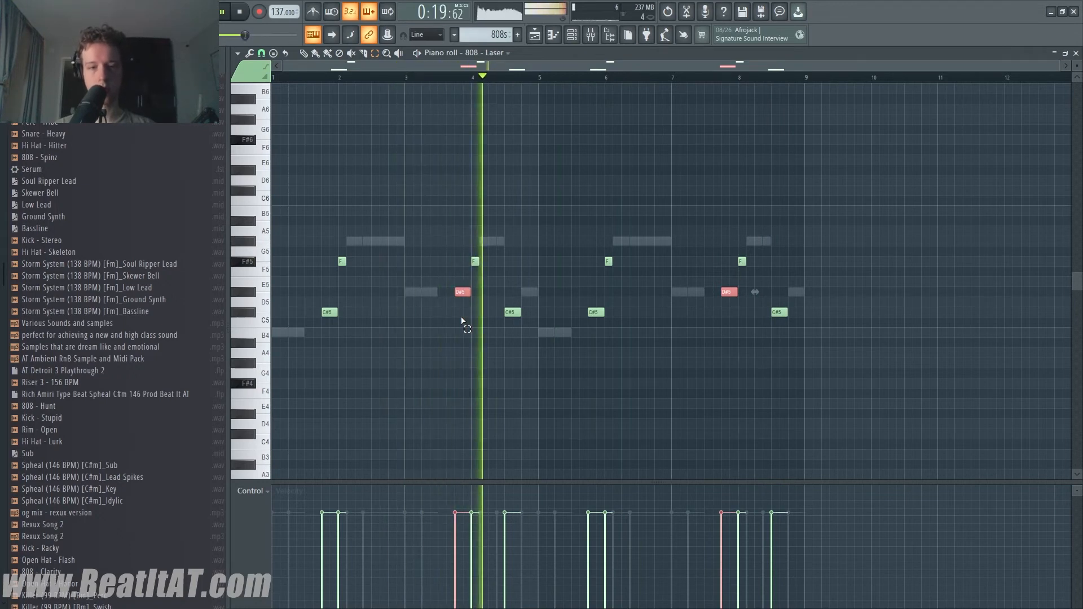
{"action": "key", "text": "F7"}
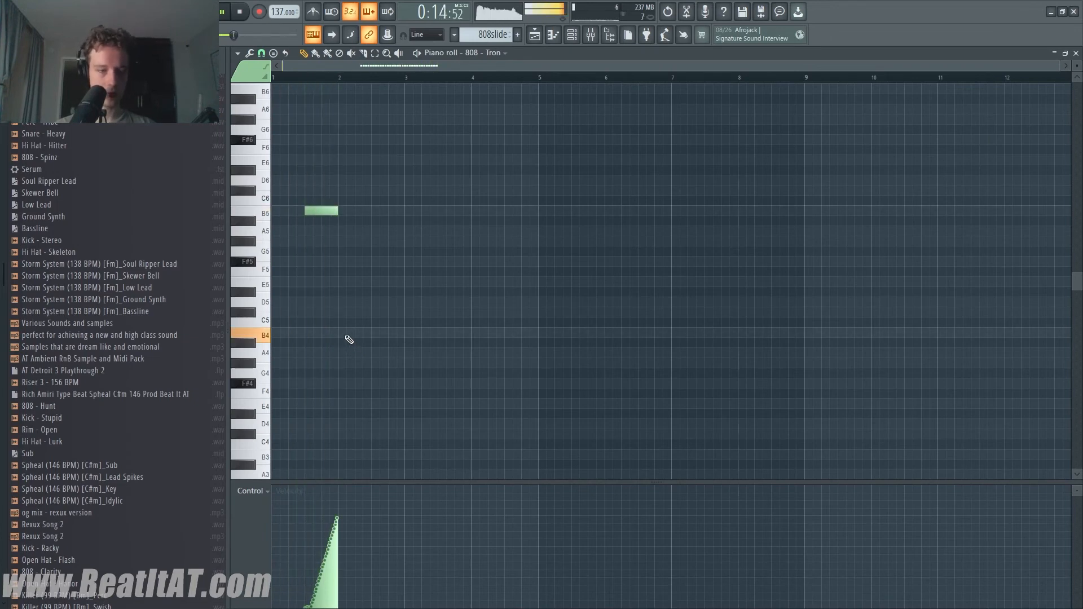
- Select the chopped B5 note of 808 - Tron in the 808slide pattern and reshape its velocities into a lower, straight rising ramp
{"action": "key", "text": "F7"}
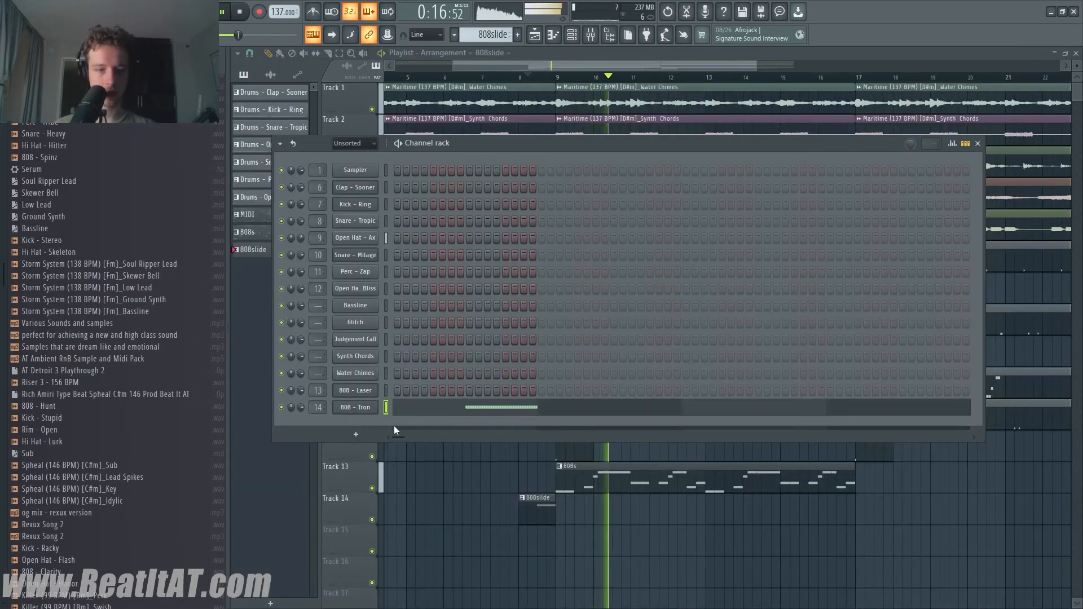
{"action": "left_click", "coordinate": [423, 409]}
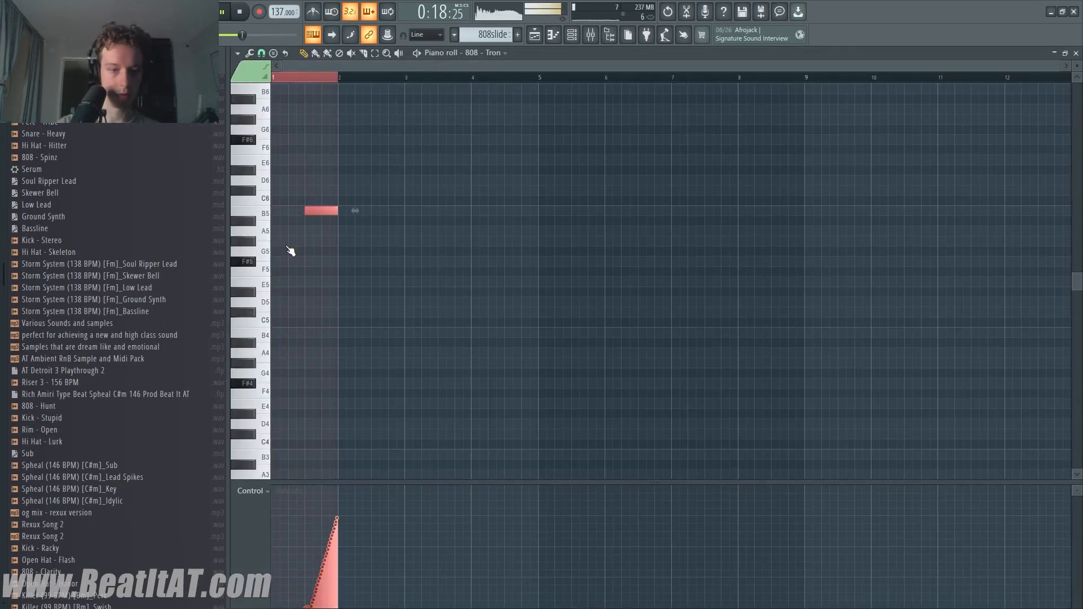
{"action": "key", "text": "alt+u"}
{"action": "key", "text": "Escape"}
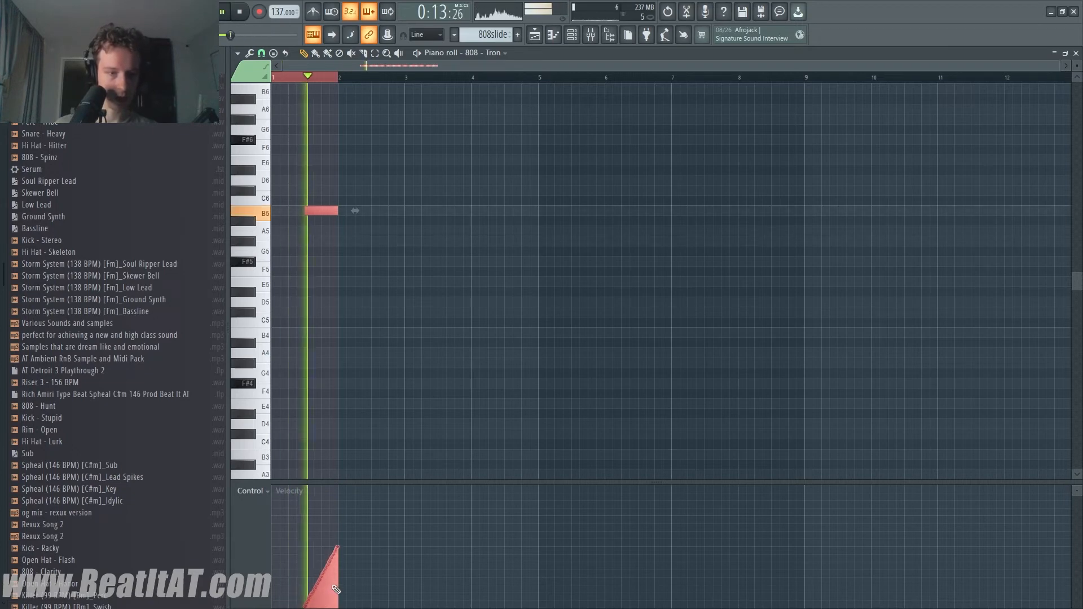
- Trim the Bassline and Glitch clips to end halfway through bar 8 and play the transition into the drums
{"action": "key", "text": "F5"}
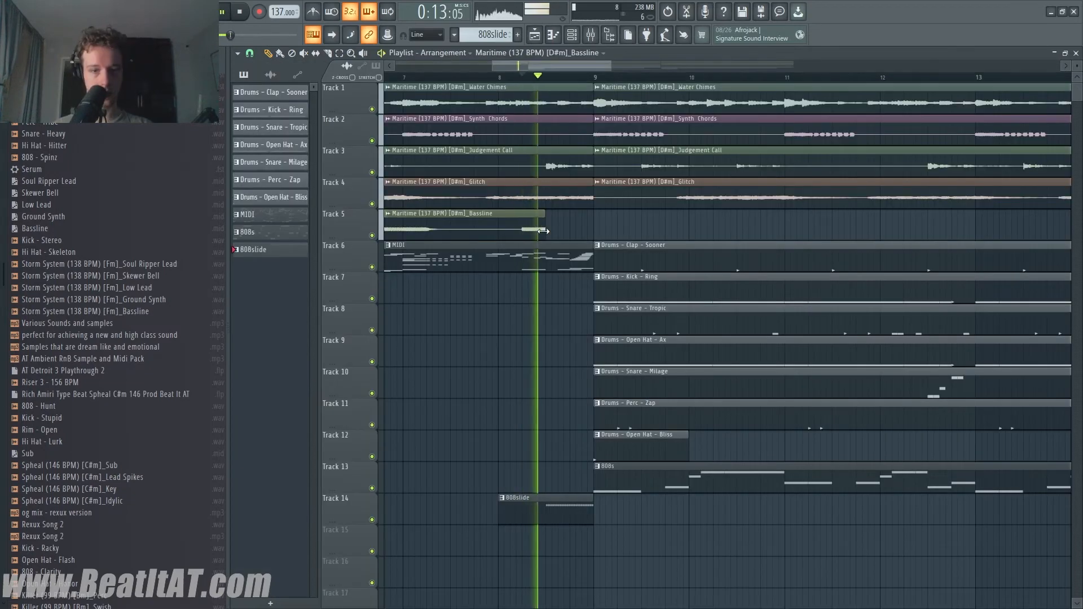
{"action": "key", "text": "space"}
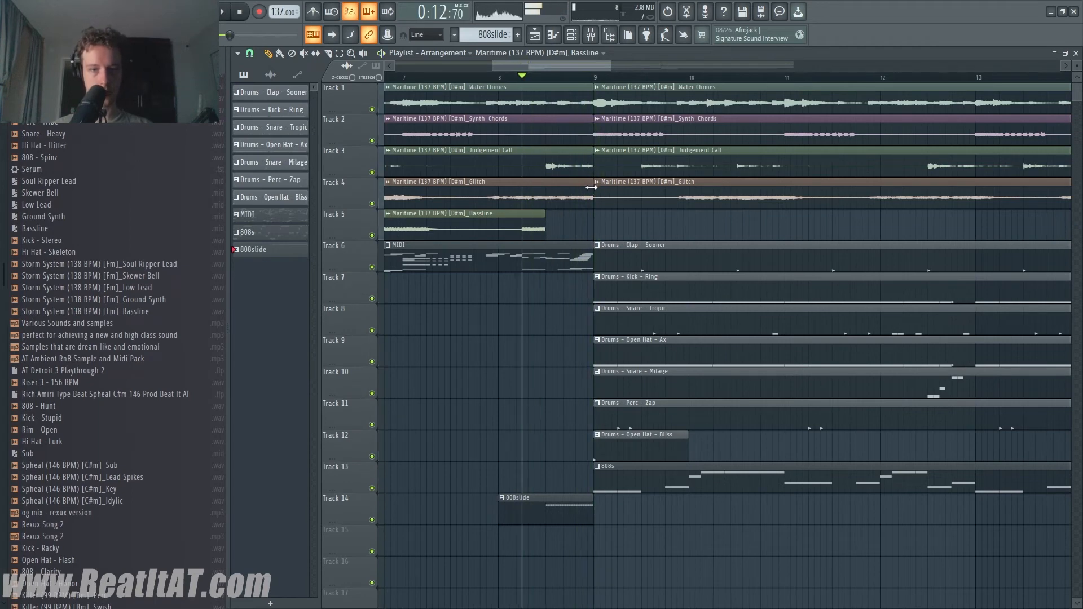
{"action": "left_click_drag", "start_coordinate": [538, 204], "coordinate": [544, 198]}
{"action": "key", "text": "space"}
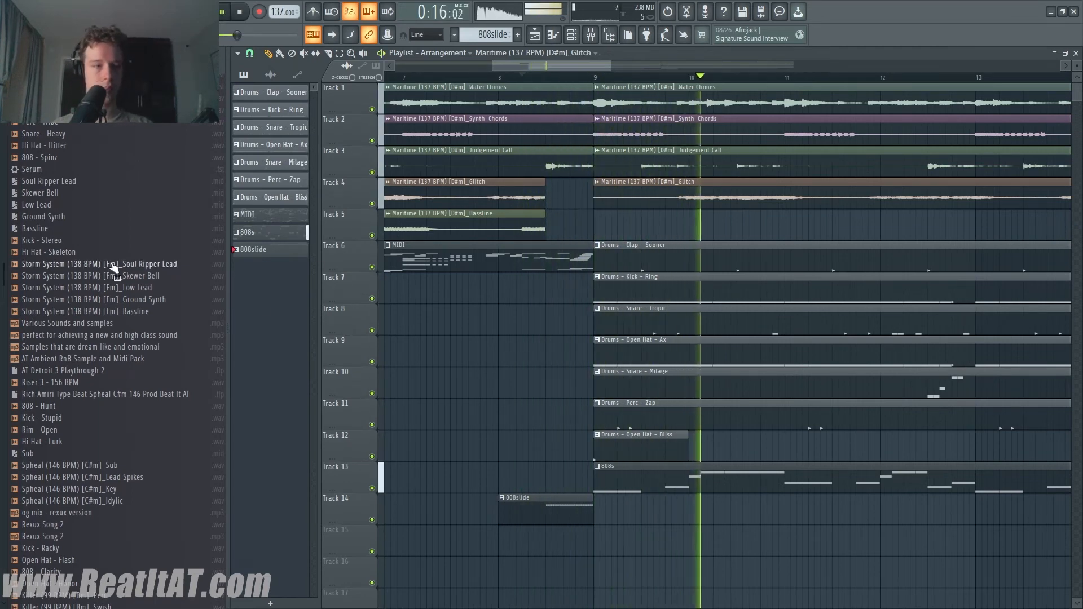
- Preview Riser 3 - 156 BPM in the browser and place it on playlist track 15 from bar 7
{"action": "scroll", "coordinate": [35, 230], "scroll_direction": "up", "scroll_amount": 1}
{"action": "scroll", "coordinate": [56, 285], "scroll_direction": "down", "scroll_amount": 7}
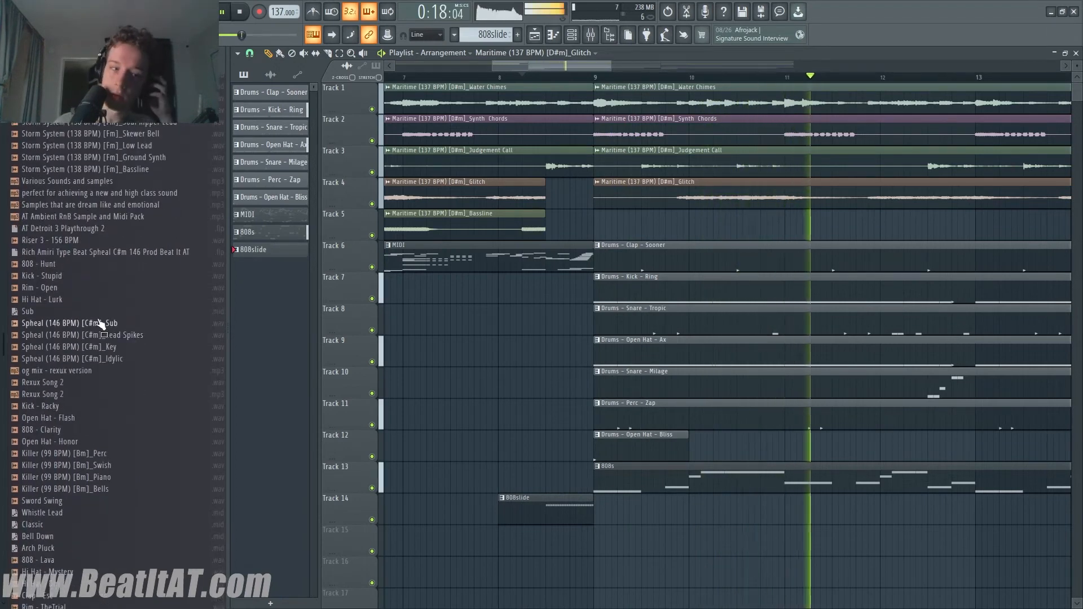
{"action": "left_click", "coordinate": [85, 240]}
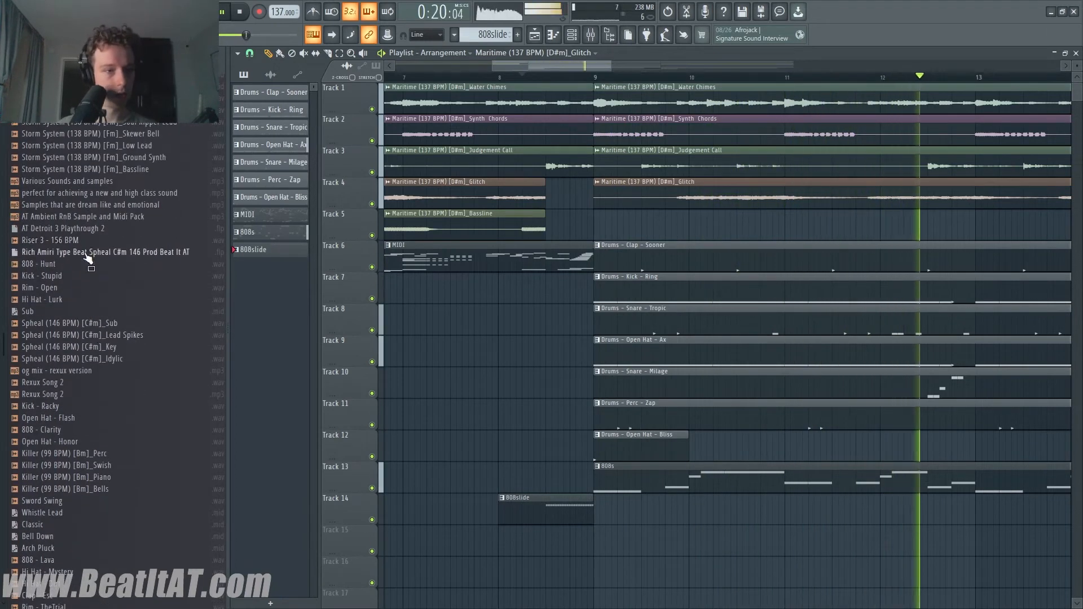
{"action": "key", "text": "space"}
{"action": "left_click_drag", "start_coordinate": [95, 241], "coordinate": [462, 499]}
- Set the time-stretch tempo of the Riser 3 - 156 BPM clip to 156 BPM and play the transition
{"action": "double_click", "coordinate": [501, 507]}
{"action": "right_click", "coordinate": [541, 255]}
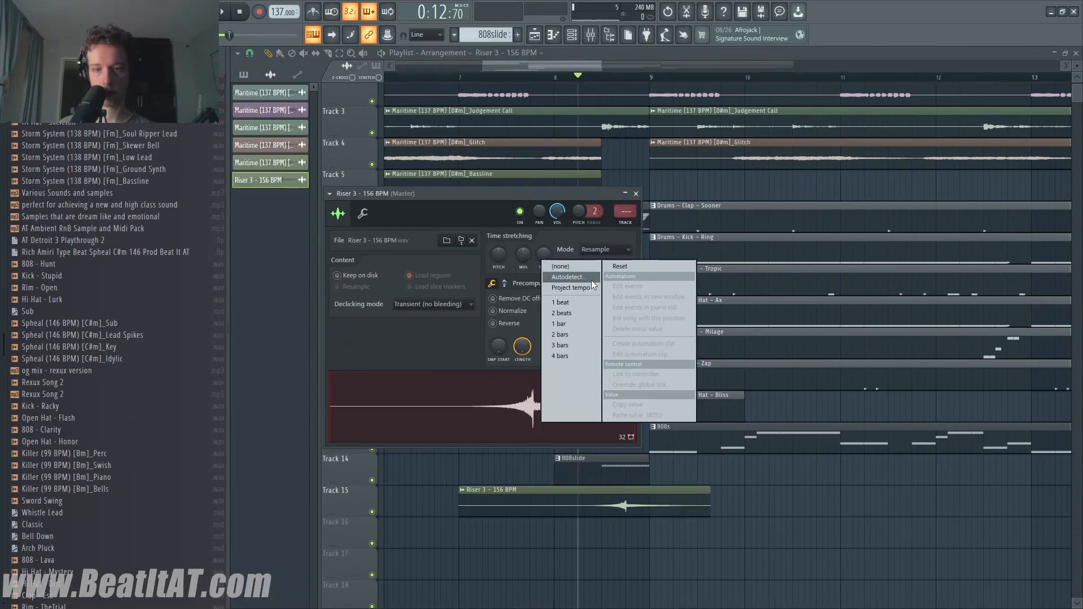
{"action": "left_click", "coordinate": [591, 280]}
{"action": "left_click", "coordinate": [556, 425]}
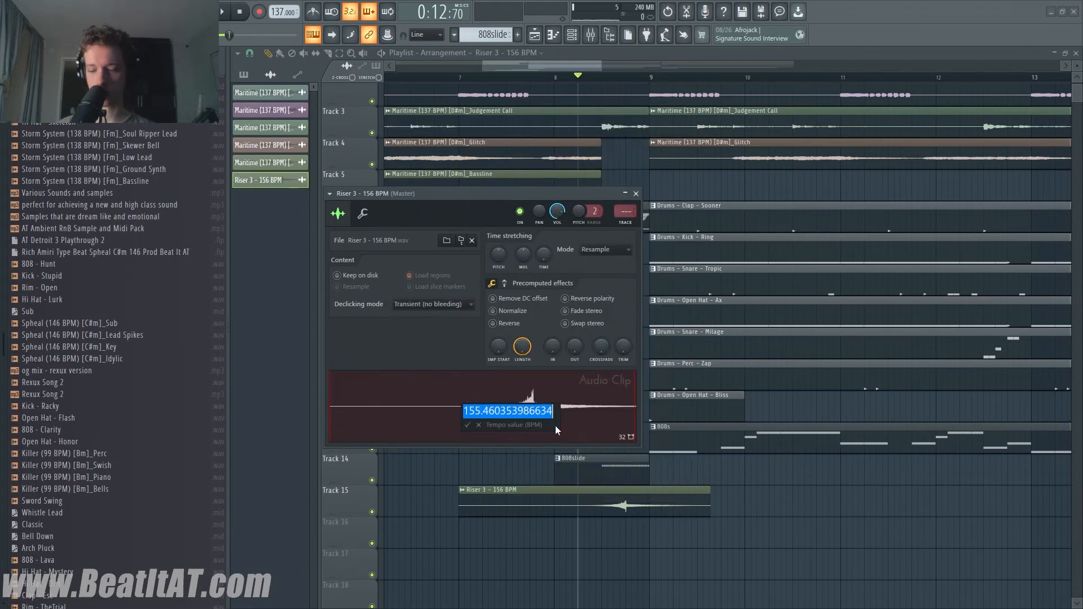
{"action": "type", "text": "156"}
{"action": "key", "text": "Return"}
{"action": "key", "text": "space"}
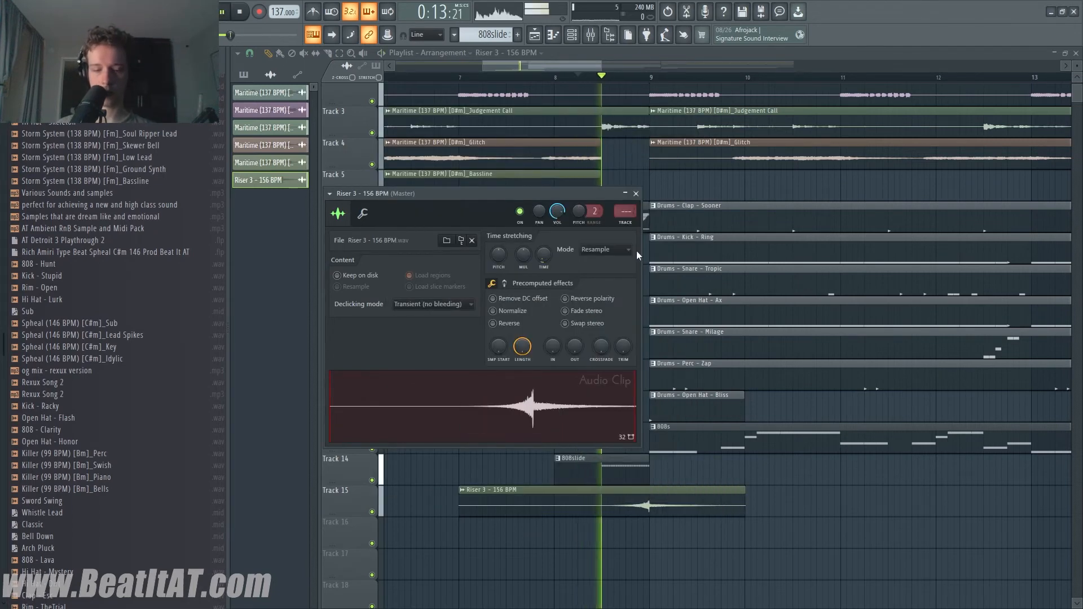
- Route the Riser 3 - 156 BPM clip to mixer track 15 and close its channel settings
{"action": "key", "text": "F9"}
{"action": "key", "text": "ctrl+l"}
{"action": "key", "text": "F9"}
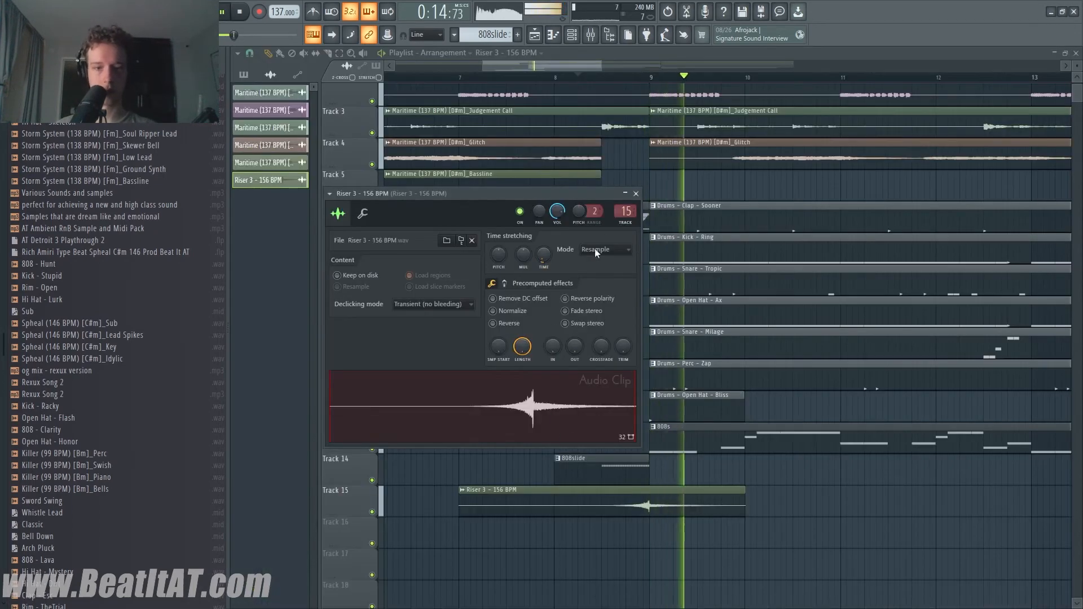
{"action": "left_click", "coordinate": [635, 193]}
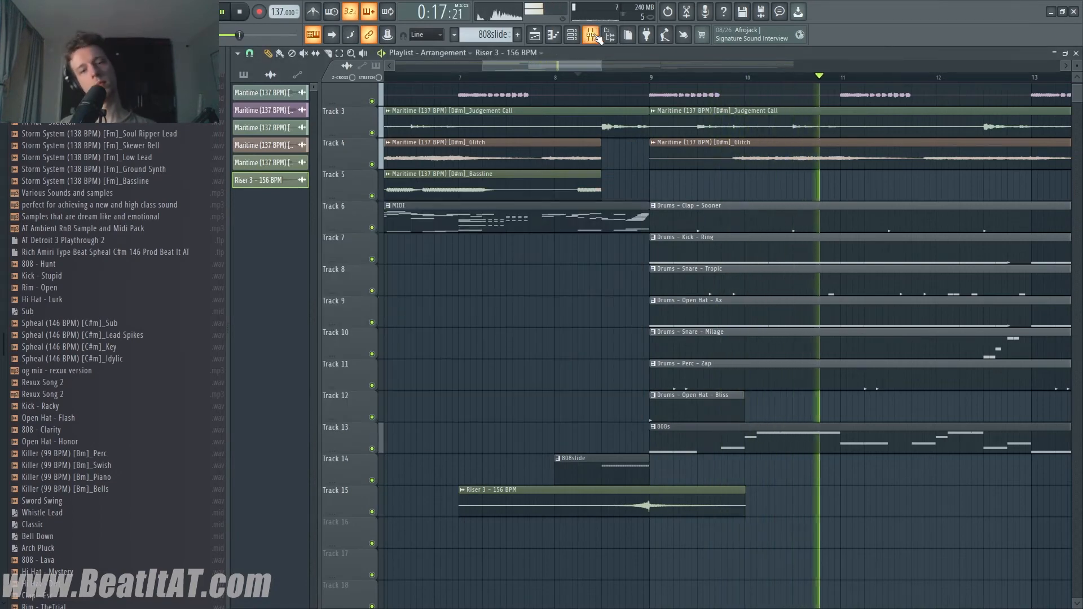
{"action": "key", "text": "F9"}
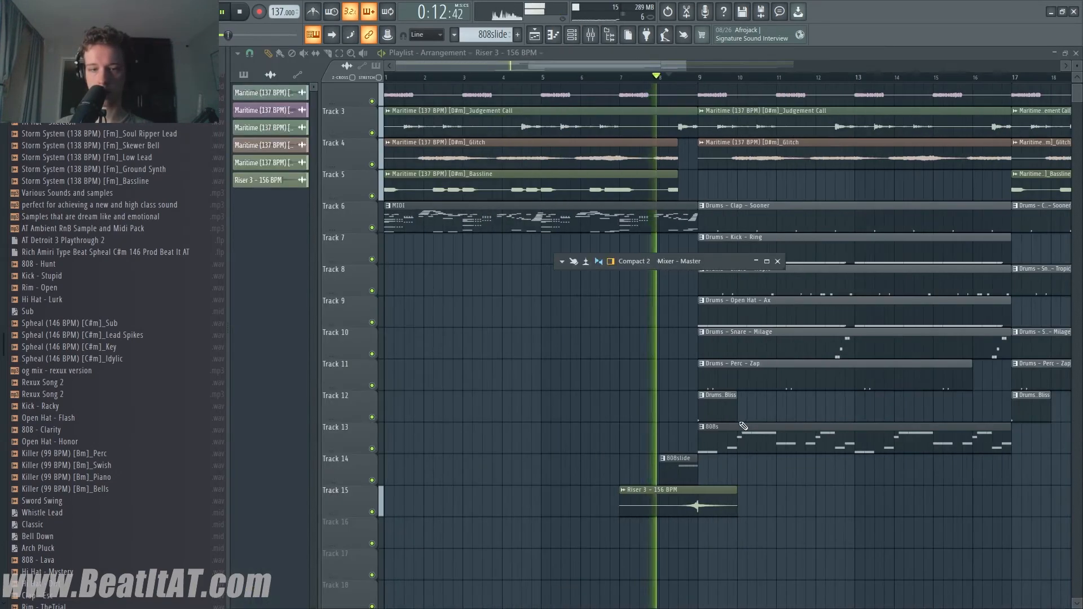
- Place a copy of Drums - Snare - Milage at bar 1 on track 10 and trim its start to bar 8
{"action": "key", "text": "ctrl+a"}
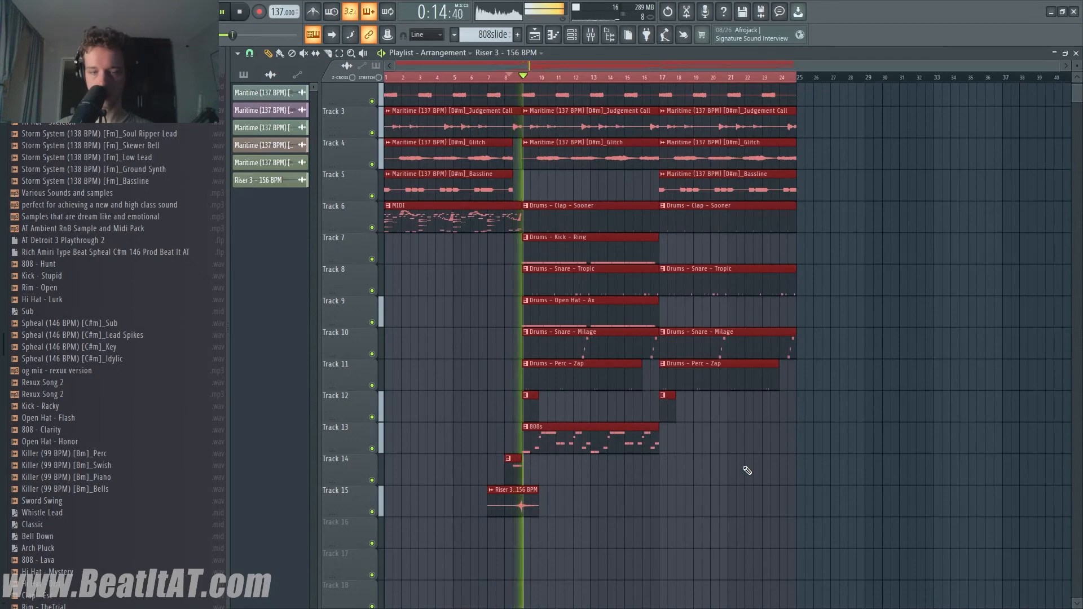
{"action": "left_click", "coordinate": [724, 453], "text": "ctrl"}
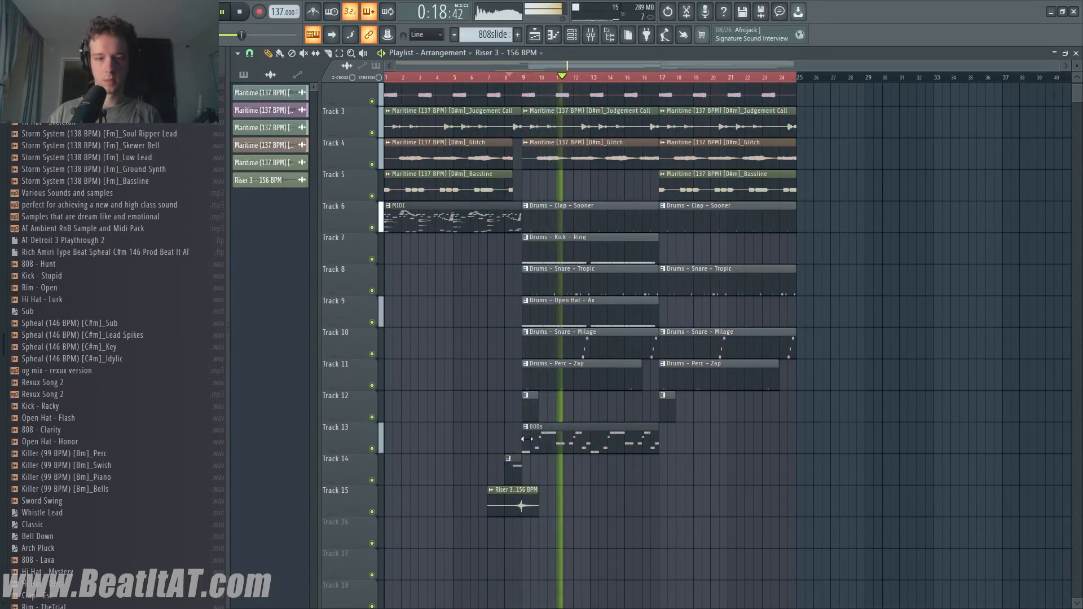
{"action": "scroll", "coordinate": [714, 454], "scroll_direction": "up", "scroll_amount": 5}
{"action": "scroll", "coordinate": [634, 449], "scroll_direction": "down", "scroll_amount": 4}
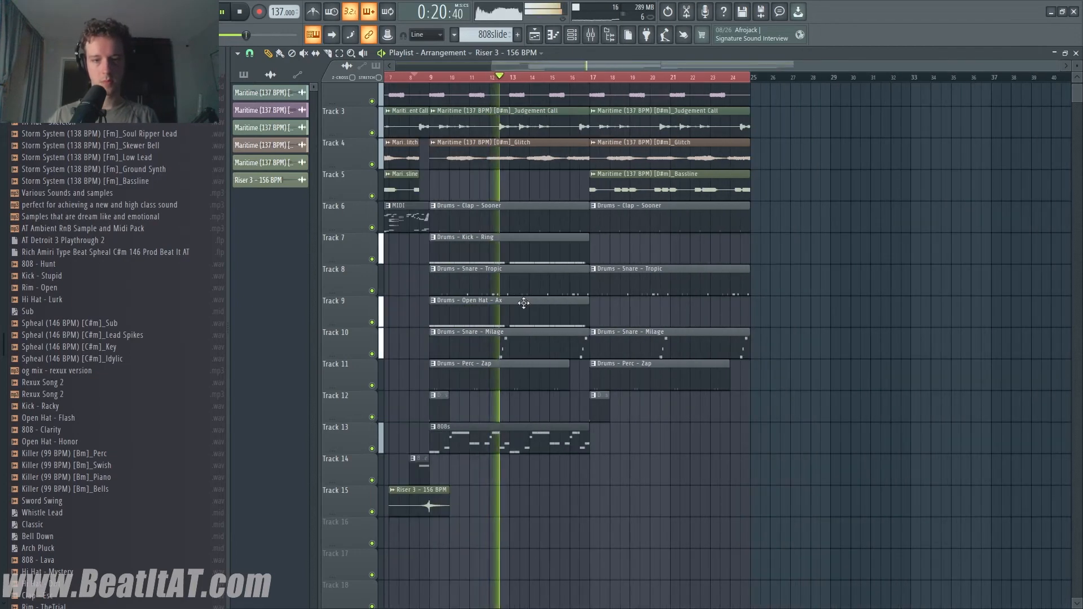
{"action": "scroll", "coordinate": [477, 374], "scroll_direction": "down", "scroll_amount": 2}
{"action": "left_click", "coordinate": [568, 338]}
{"action": "left_click", "coordinate": [396, 346]}
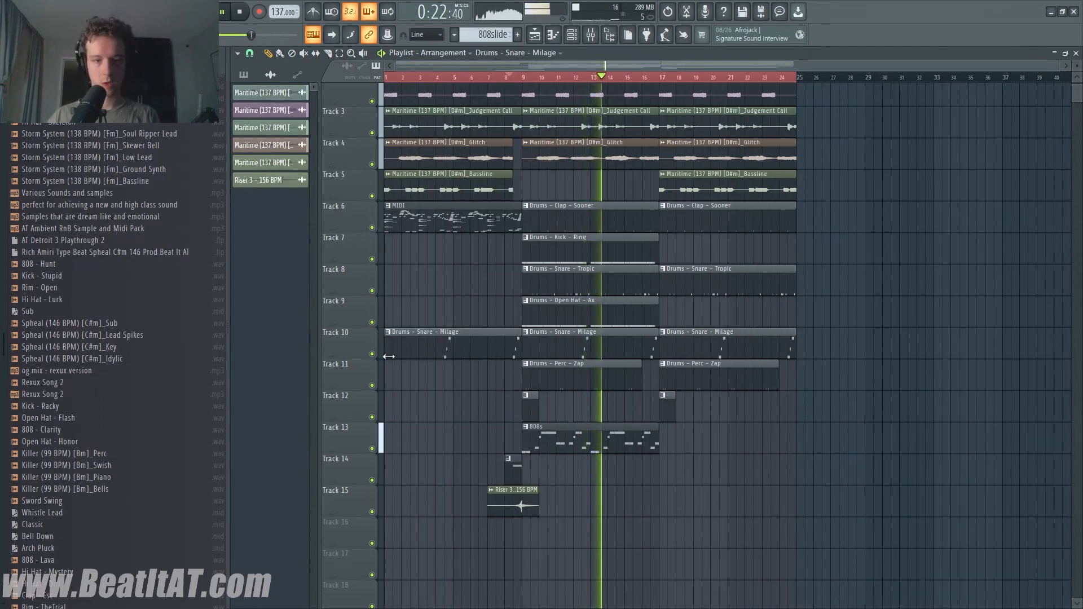
{"action": "left_click_drag", "start_coordinate": [388, 356], "coordinate": [505, 357]}
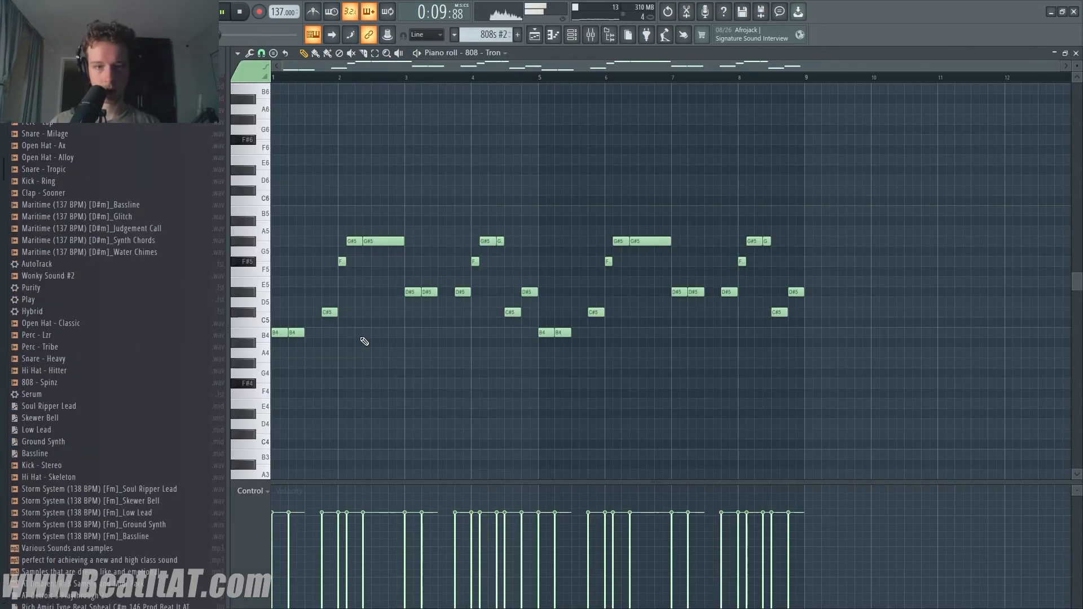
- Select all 808 - Tron notes in the 808s #2 pattern and lengthen them to close the gaps between notes
{"action": "key", "text": "ctrl+a"}
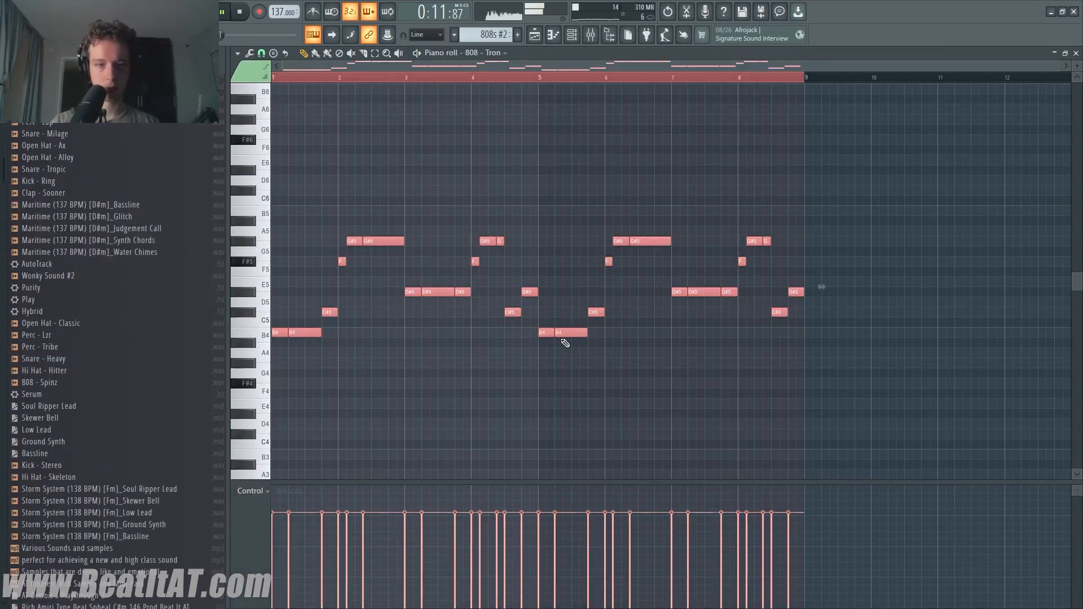
{"action": "key", "text": "Escape"}
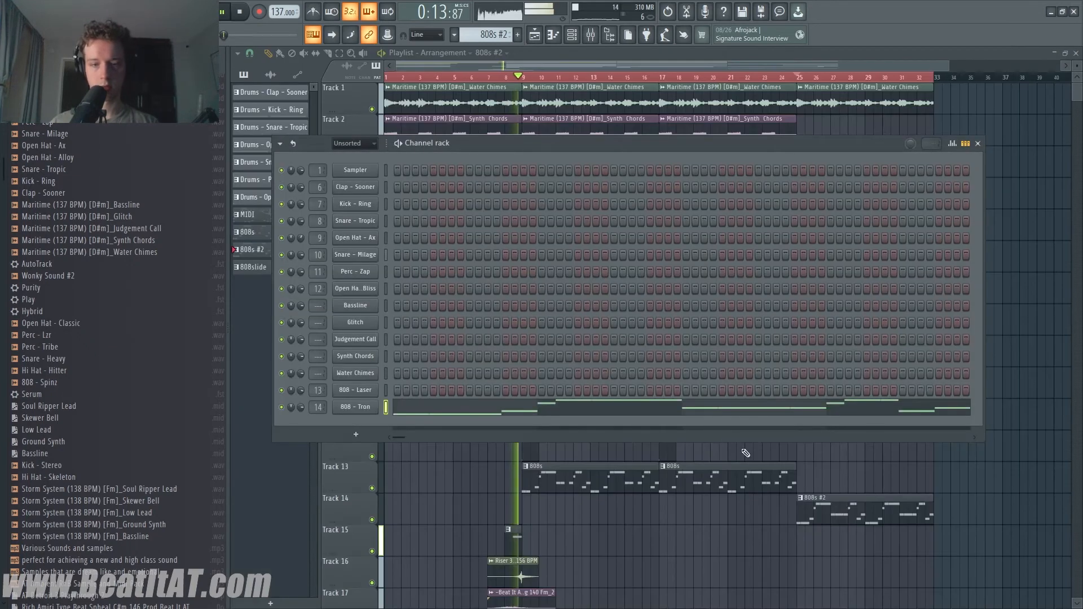
{"action": "right_click", "coordinate": [753, 557]}
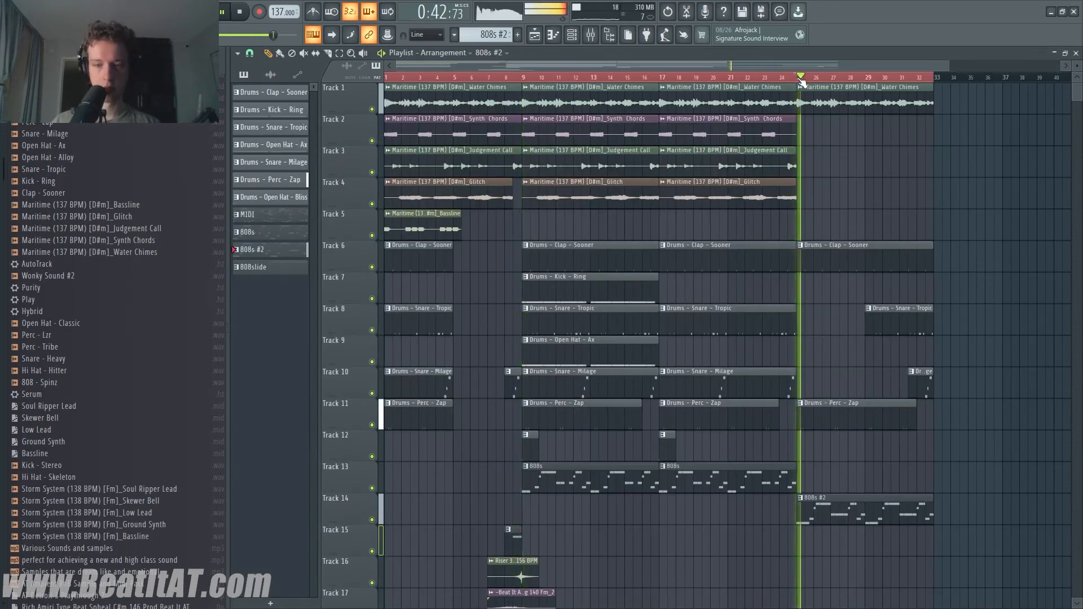
- Delete the C#5 notes at the end of bars 1 and 5 in 808s #2 and extend the preceding B4 notes with legato
{"action": "scroll", "coordinate": [732, 410], "scroll_direction": "down", "scroll_amount": 2}
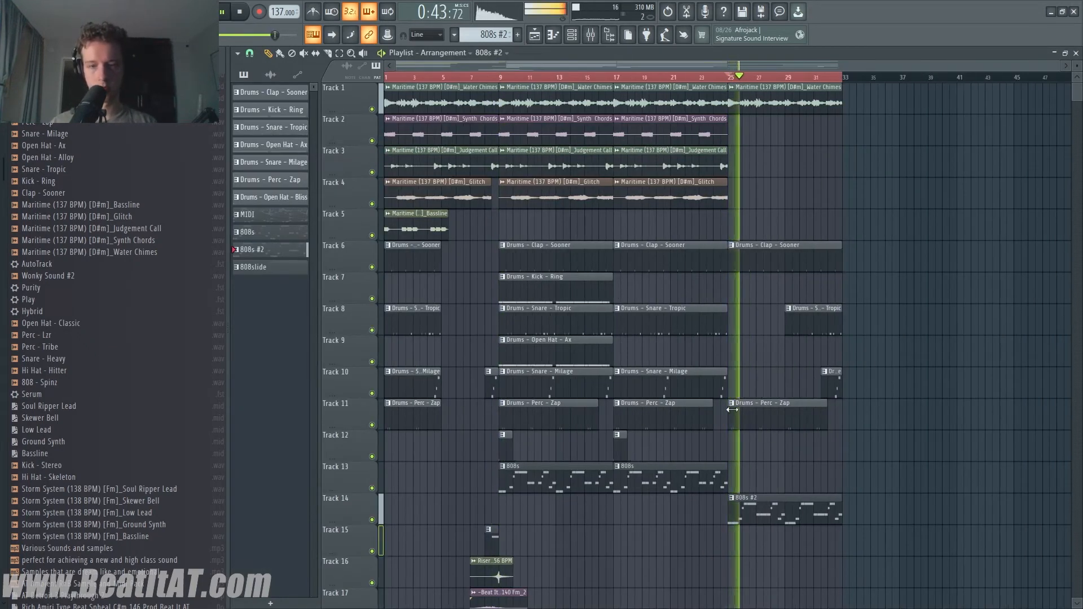
{"action": "double_click", "coordinate": [790, 518]}
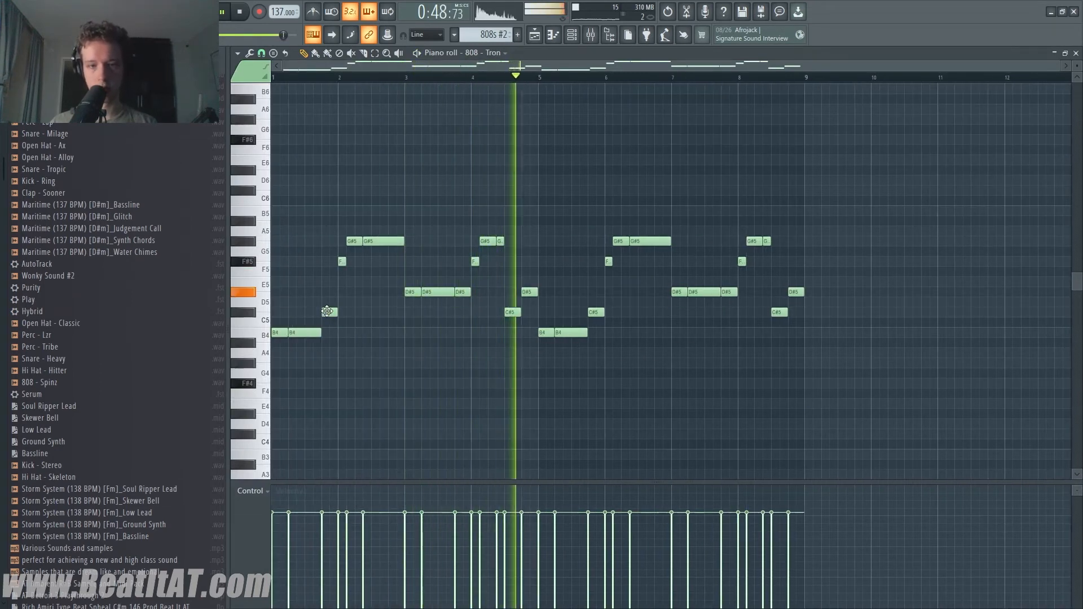
{"action": "right_click", "coordinate": [327, 311]}
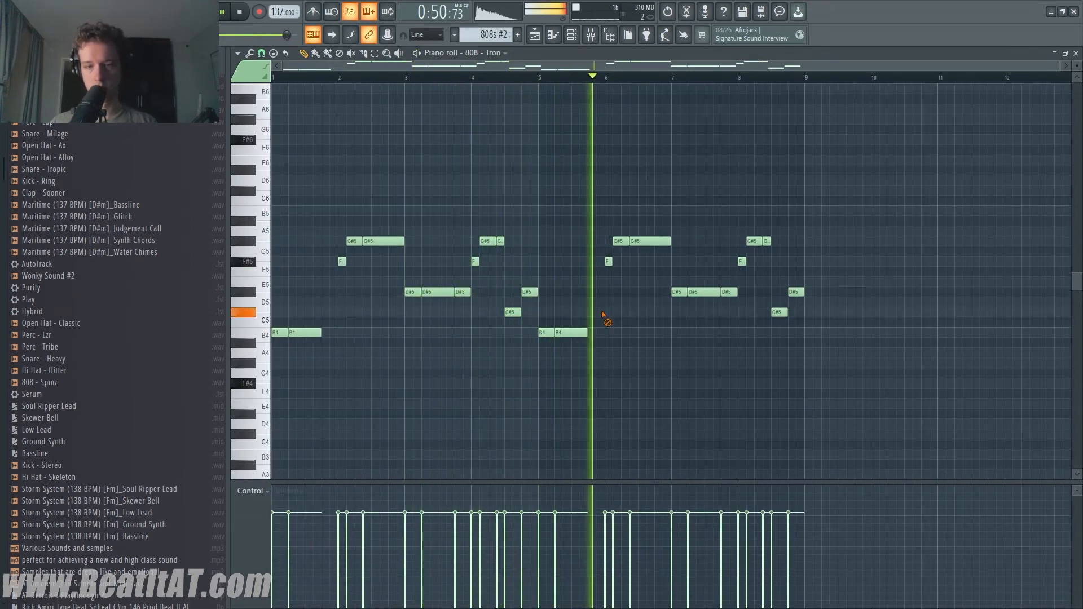
{"action": "right_click", "coordinate": [598, 313]}
{"action": "key", "text": "ctrl+a"}
{"action": "right_click", "coordinate": [605, 315]}
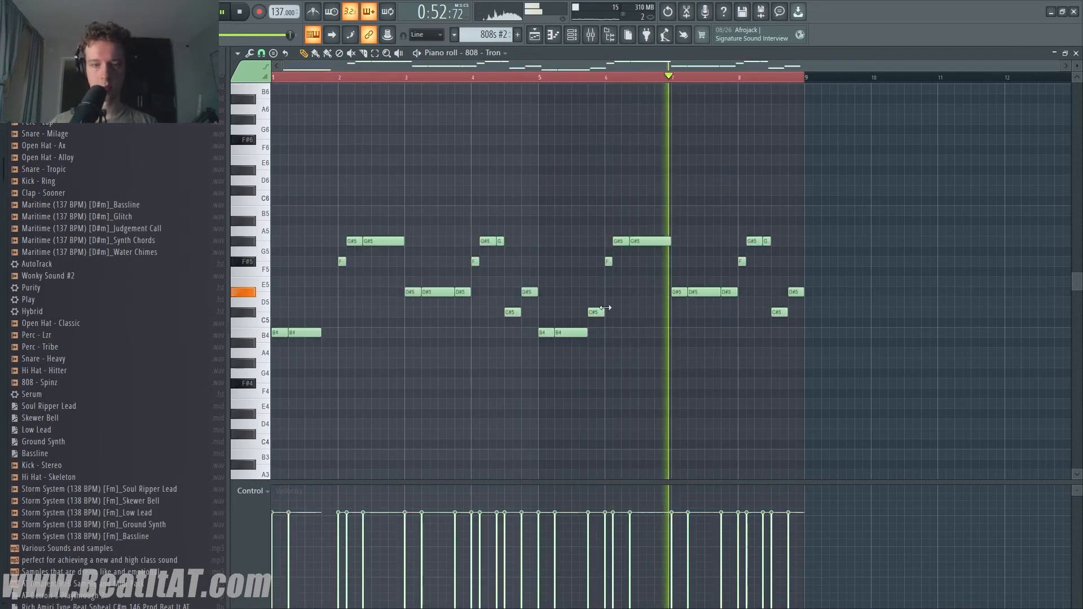
{"action": "key", "text": "ctrl+a"}
{"action": "key", "text": "ctrl+l"}
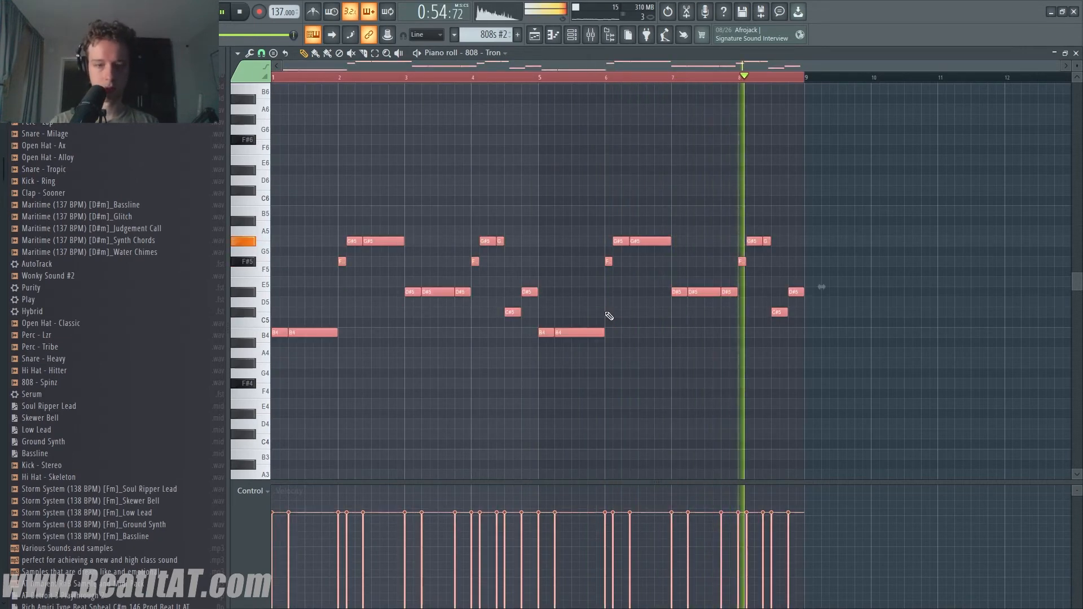
{"action": "key", "text": "F7"}
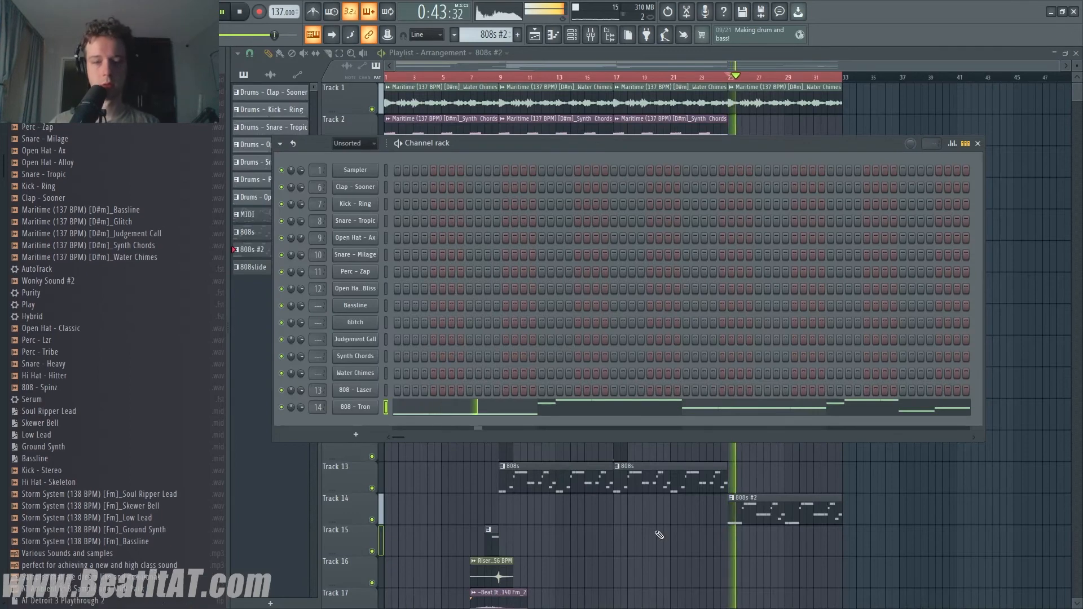
- Preview Hi Hat - Skeleton and look through the browser for another hi-hat sound for the Hh2 pattern
{"action": "key", "text": "F6"}
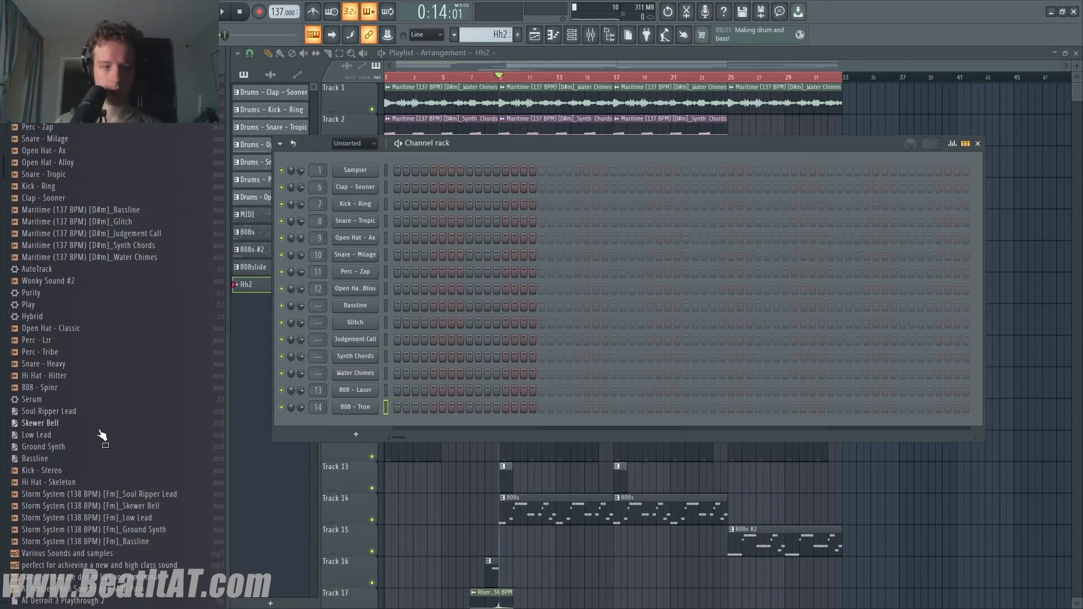
{"action": "left_click", "coordinate": [92, 483]}
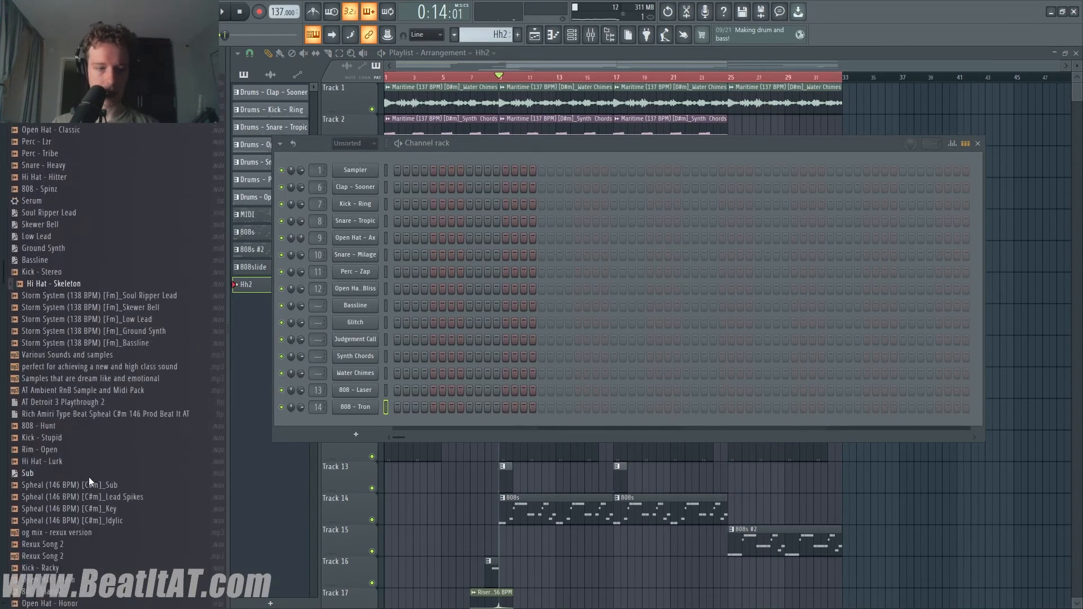
{"action": "scroll", "coordinate": [89, 476], "scroll_direction": "down", "scroll_amount": 3}
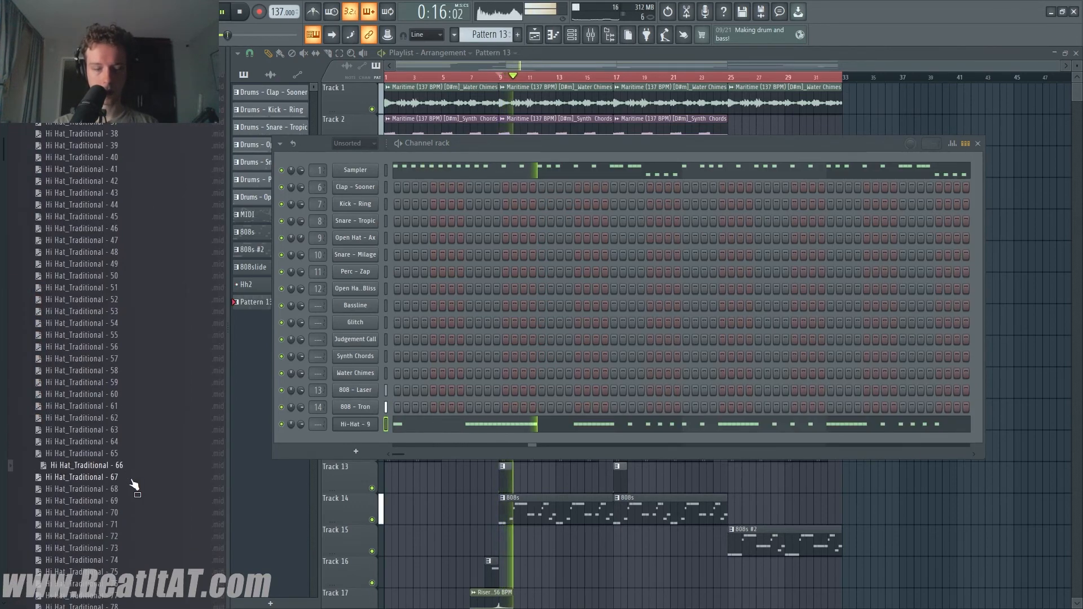
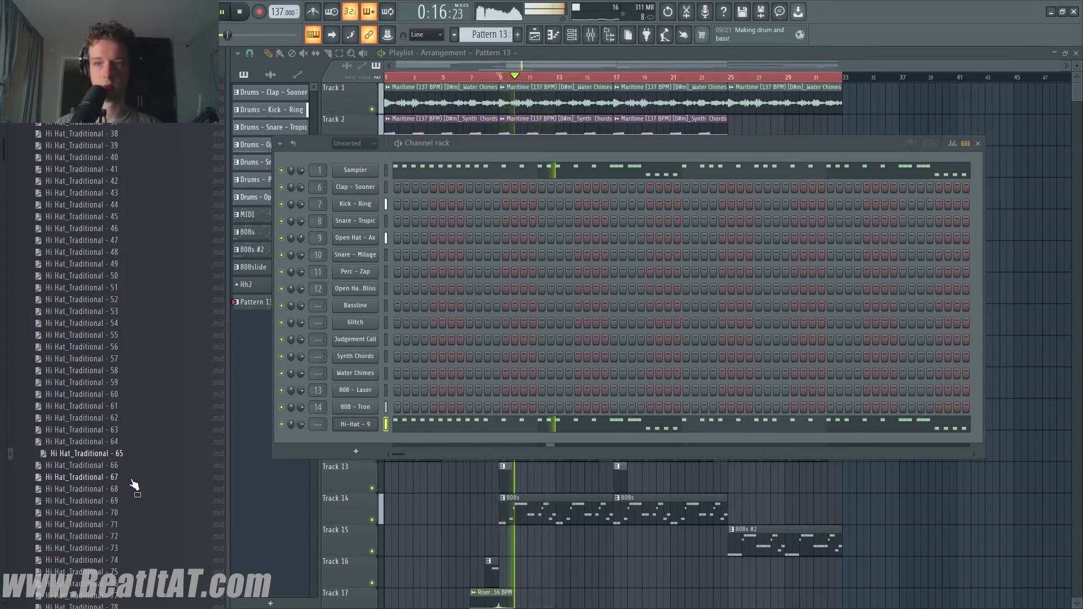
- Route the Hi-Hat - 9 channel to mixer track 17 and load Effectrix in its effect slot 3
{"action": "left_click", "coordinate": [356, 432]}
{"action": "key", "text": "ctrl+l"}
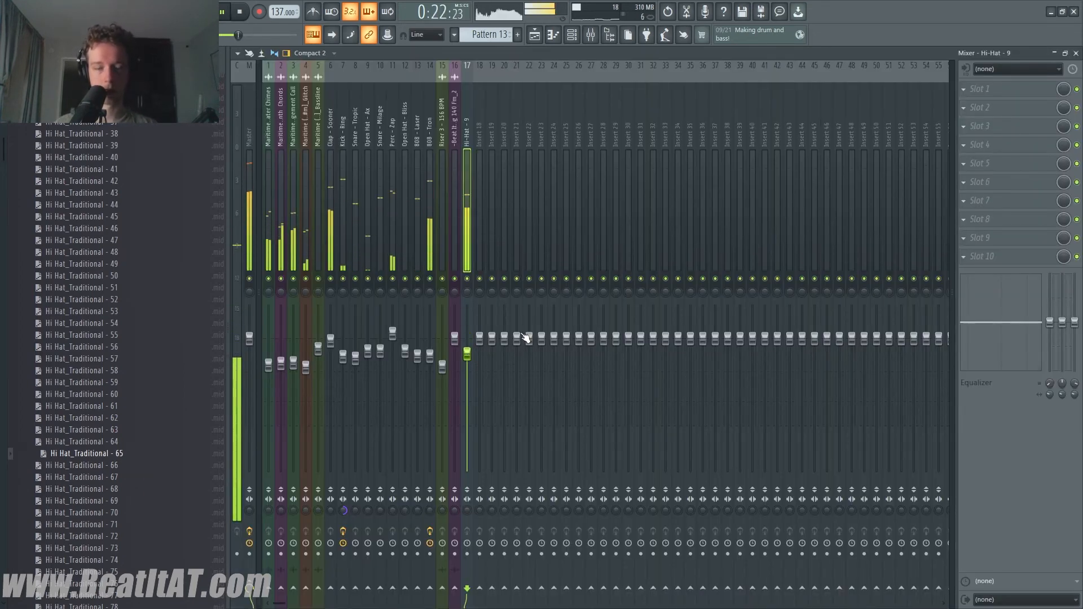
{"action": "left_click", "coordinate": [996, 128]}
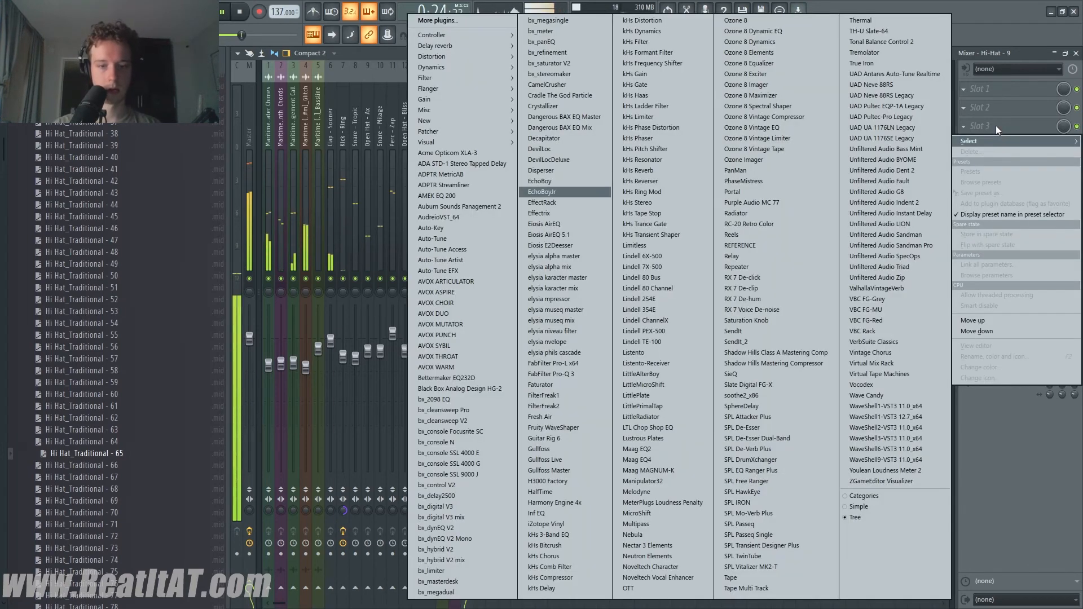
{"action": "key", "text": "Down"}
{"action": "key", "text": "Down"}
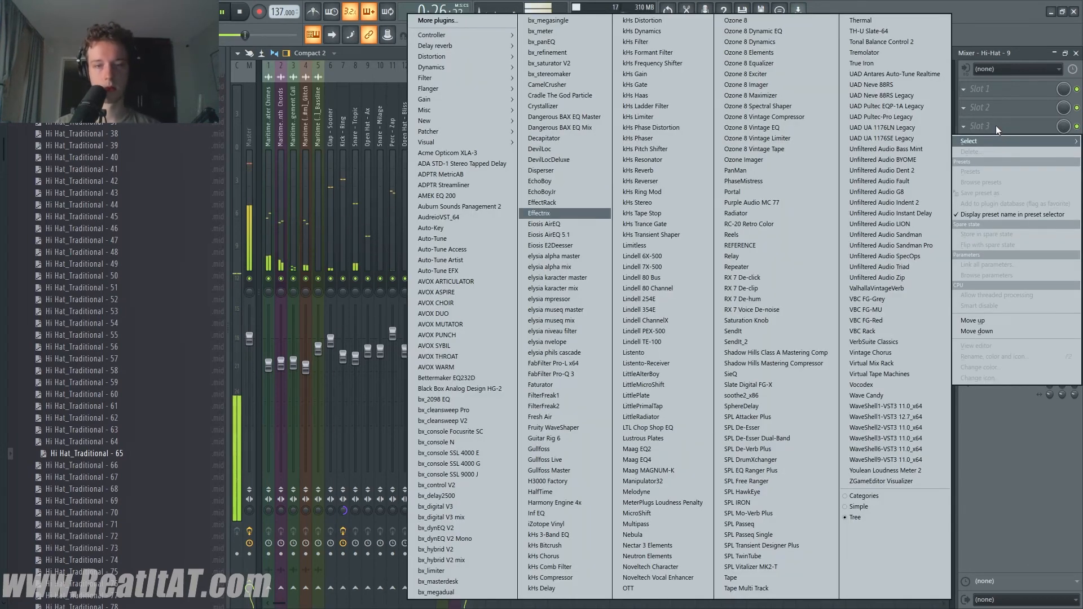
{"action": "key", "text": "Return"}
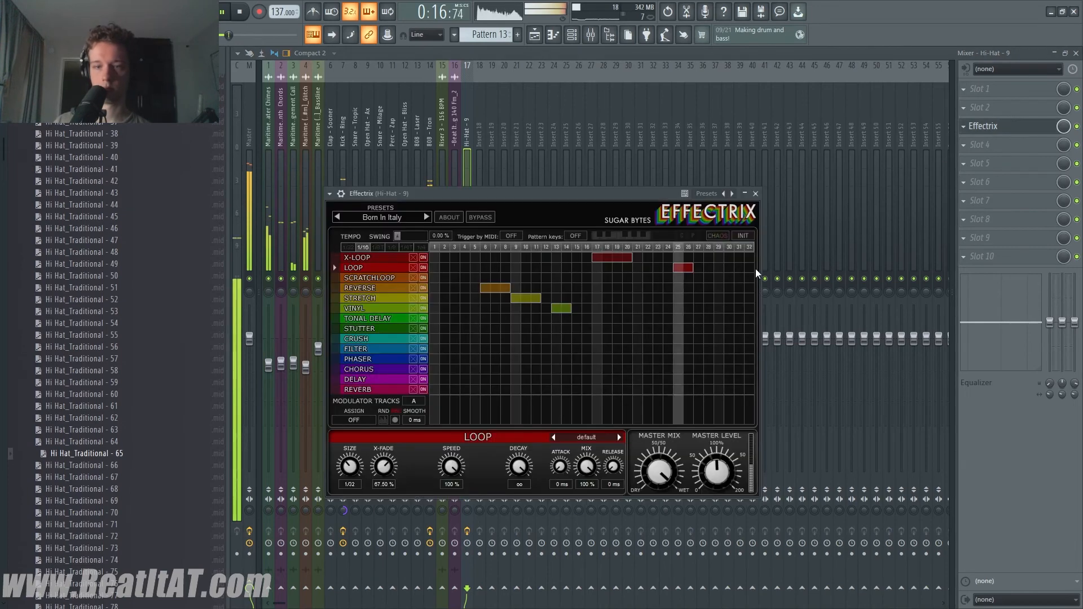
- Draw an X-Loop block over steps 27 to 32 in Effectrix and lower the X-Loop size and envelope
{"action": "left_click_drag", "start_coordinate": [698, 258], "coordinate": [759, 259]}
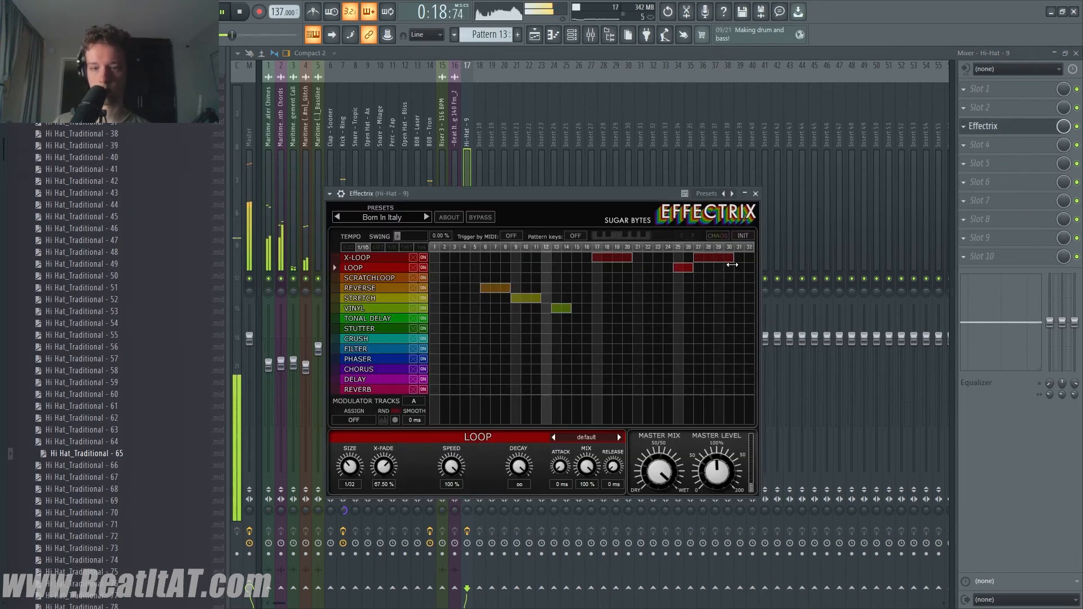
{"action": "left_click", "coordinate": [362, 257]}
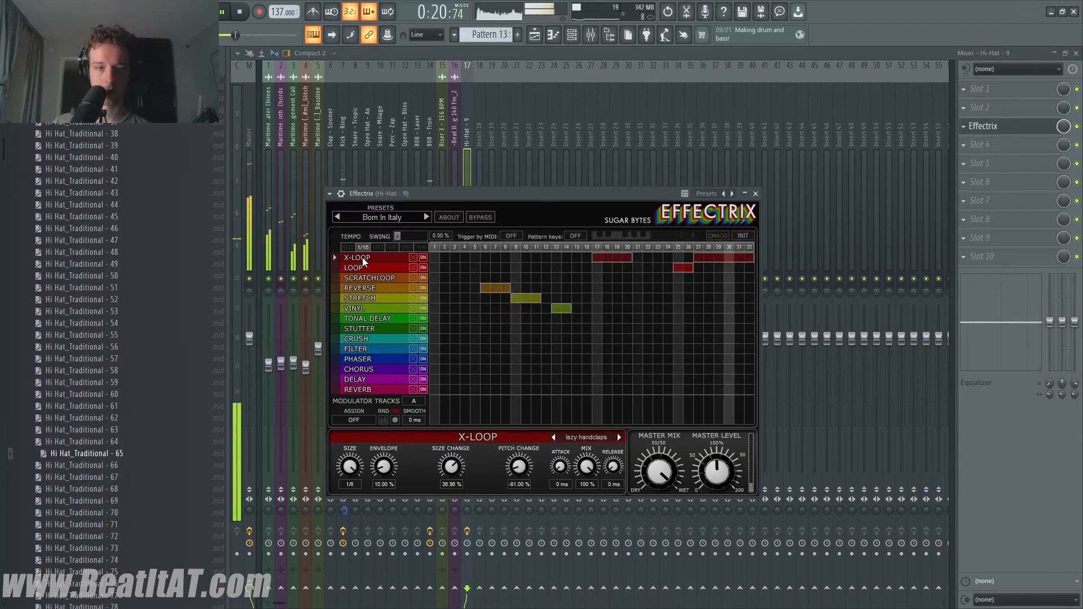
{"action": "left_click_drag", "start_coordinate": [350, 466], "coordinate": [356, 504]}
{"action": "left_click_drag", "start_coordinate": [384, 468], "coordinate": [384, 479]}
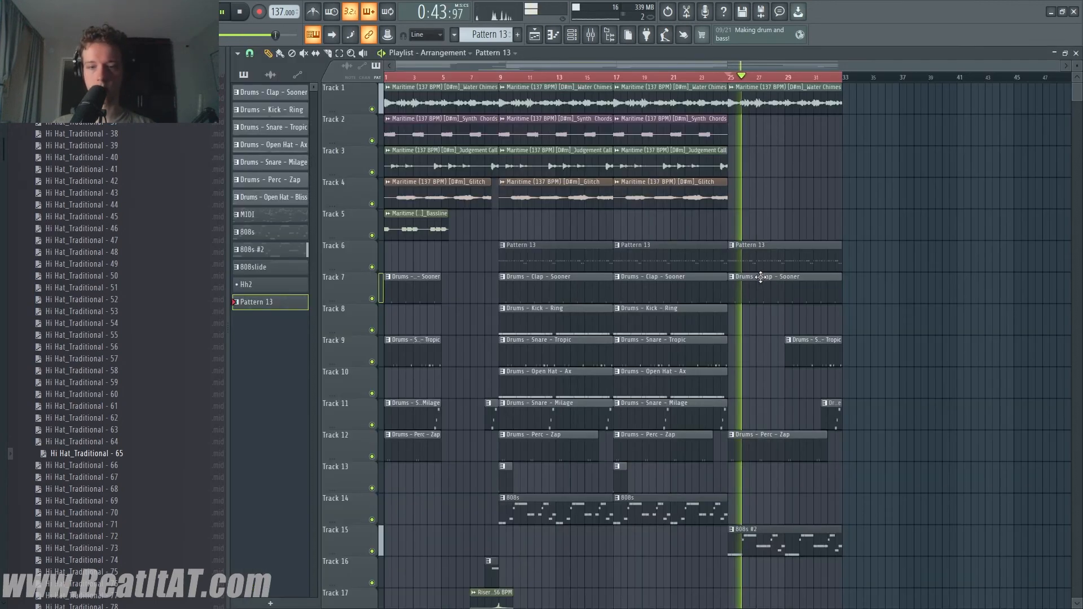
- Insert an empty playlist track above the Pattern 13 track and create an automation clip for Effectrix's mix level
{"action": "right_click", "coordinate": [364, 252]}
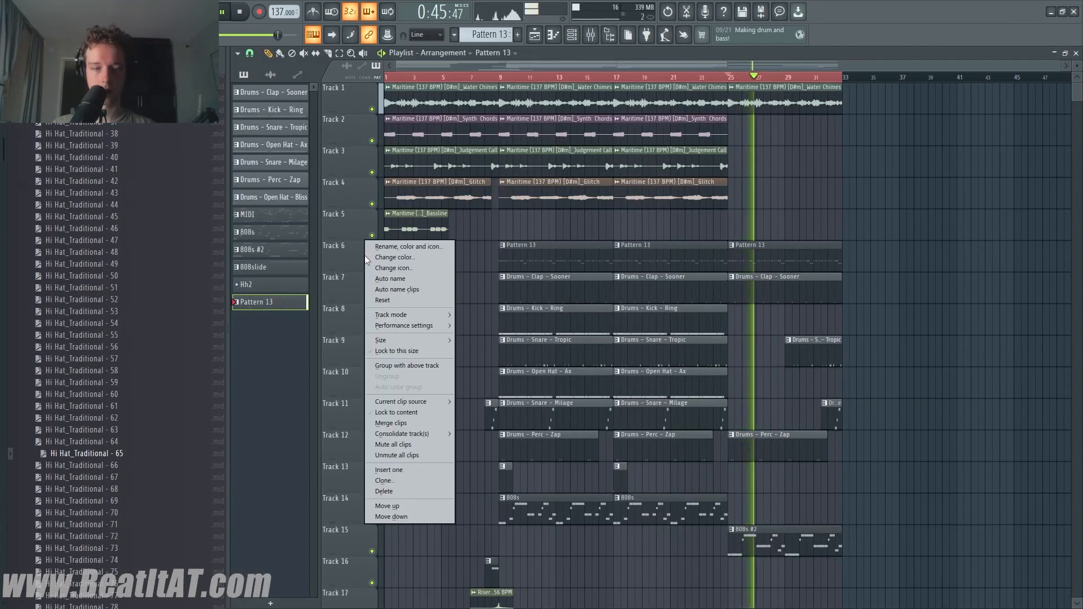
{"action": "left_click", "coordinate": [389, 470]}
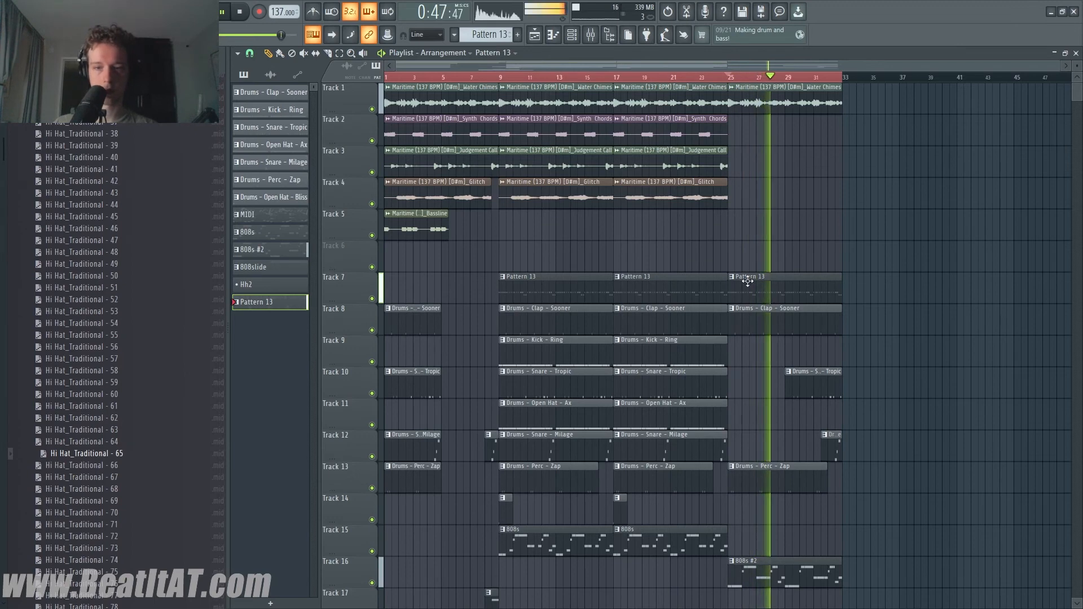
{"action": "key", "text": "F9"}
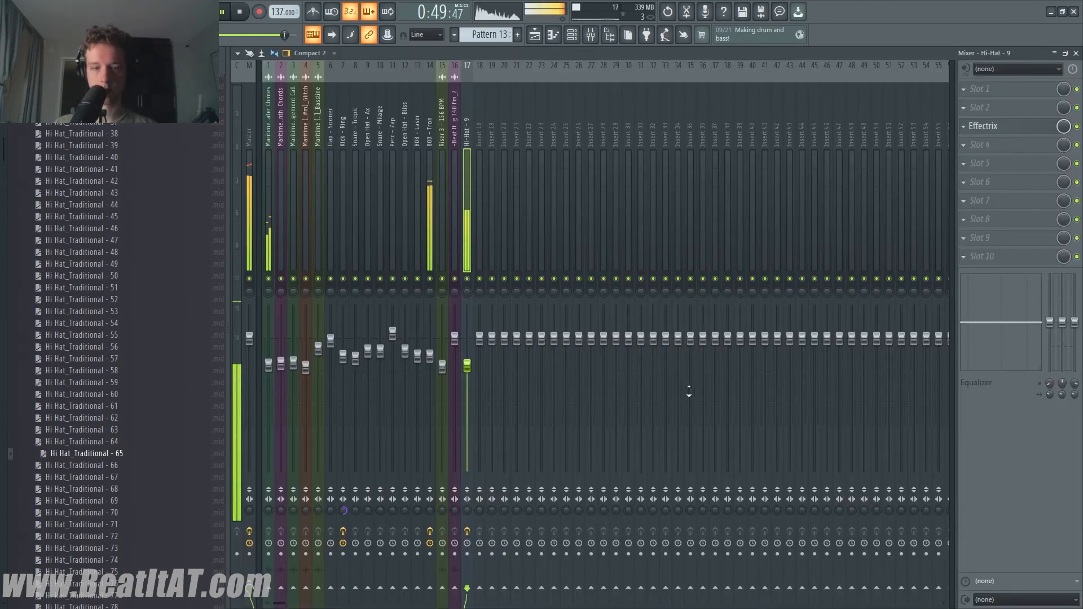
{"action": "right_click", "coordinate": [1064, 126]}
{"action": "left_click", "coordinate": [1048, 222]}
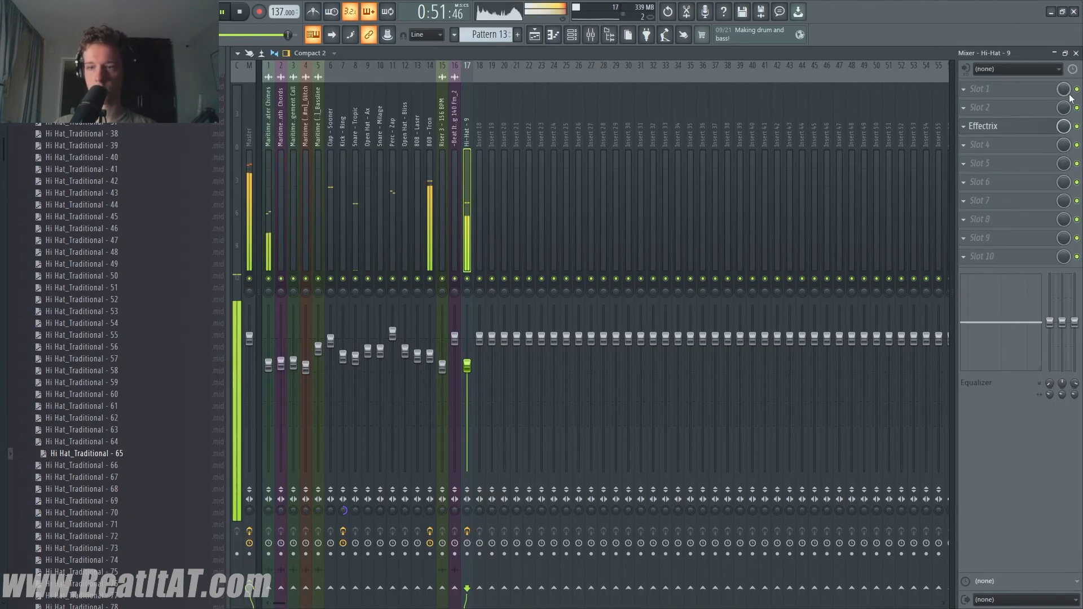
- Close the mixer and make the Effectrix - Mute / solo automation one low, continuous clip from bar 25 to bar 41 on Track 6
{"action": "left_click", "coordinate": [1054, 54]}
{"action": "right_click", "coordinate": [728, 260]}
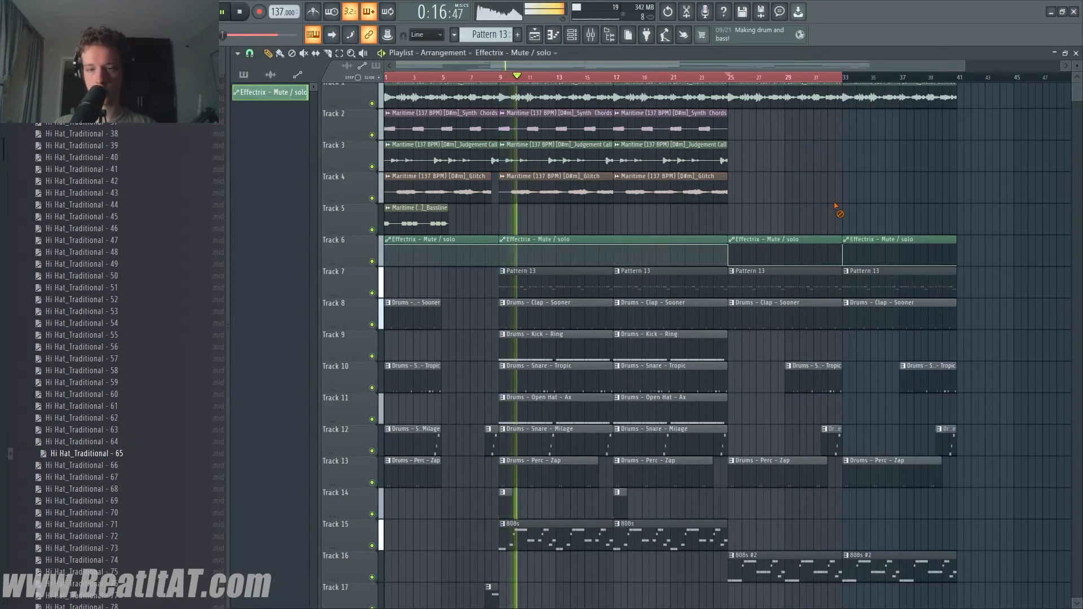
{"action": "right_click", "coordinate": [879, 259]}
{"action": "left_click_drag", "start_coordinate": [840, 243], "coordinate": [961, 306]}
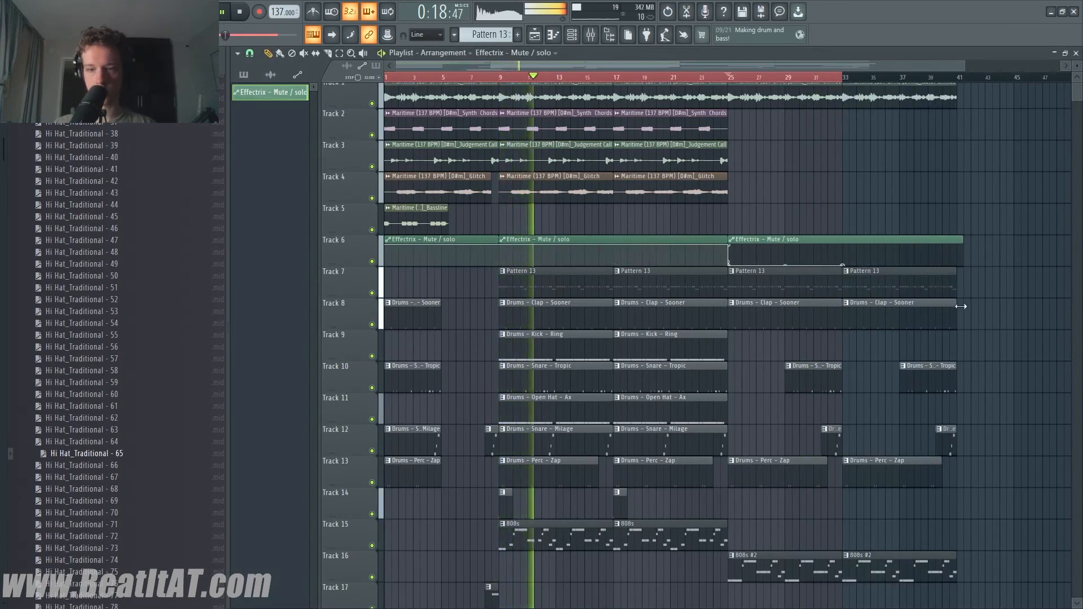
{"action": "right_click", "coordinate": [956, 265]}
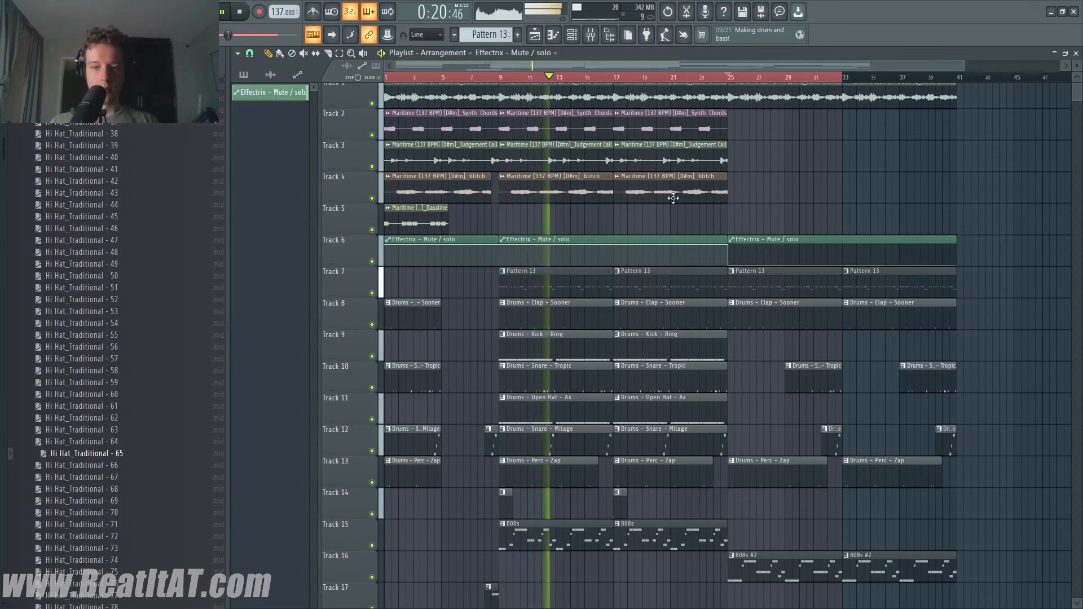
- Add a Water Chimes clip at bar 41 and copy a Synth Chords clip to bar 33
{"action": "scroll", "coordinate": [897, 194], "scroll_direction": "down", "scroll_amount": 2}
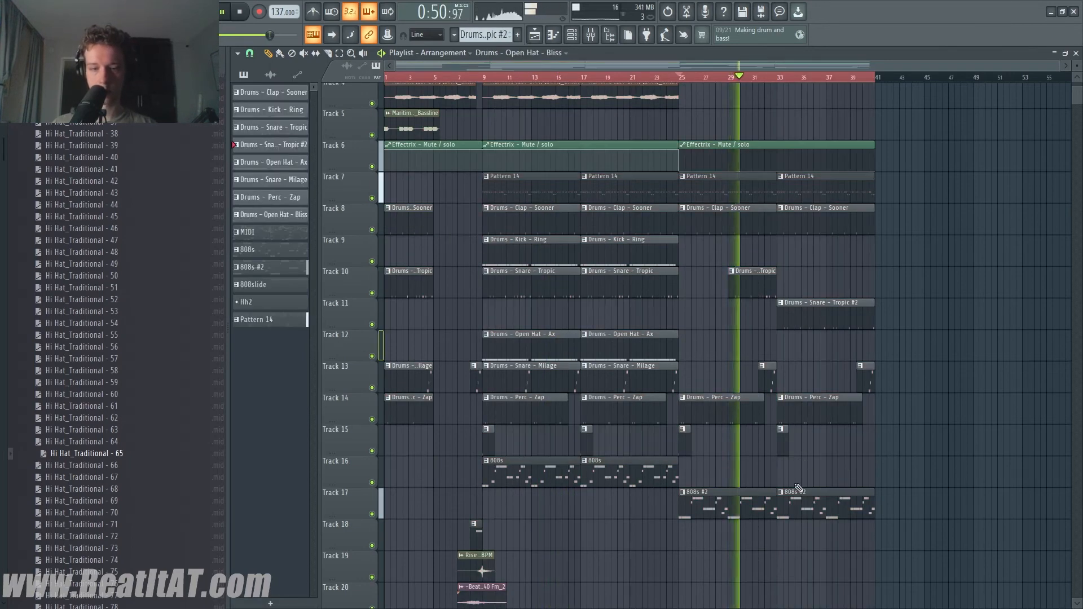
{"action": "scroll", "coordinate": [799, 488], "scroll_direction": "down", "scroll_amount": 3}
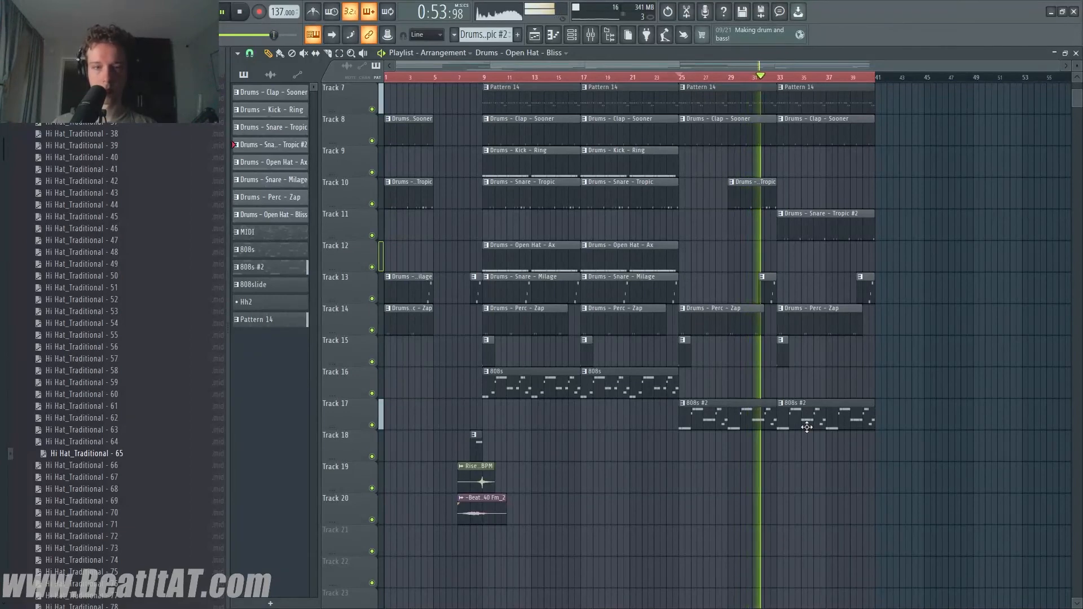
{"action": "scroll", "coordinate": [806, 427], "scroll_direction": "up", "scroll_amount": 6}
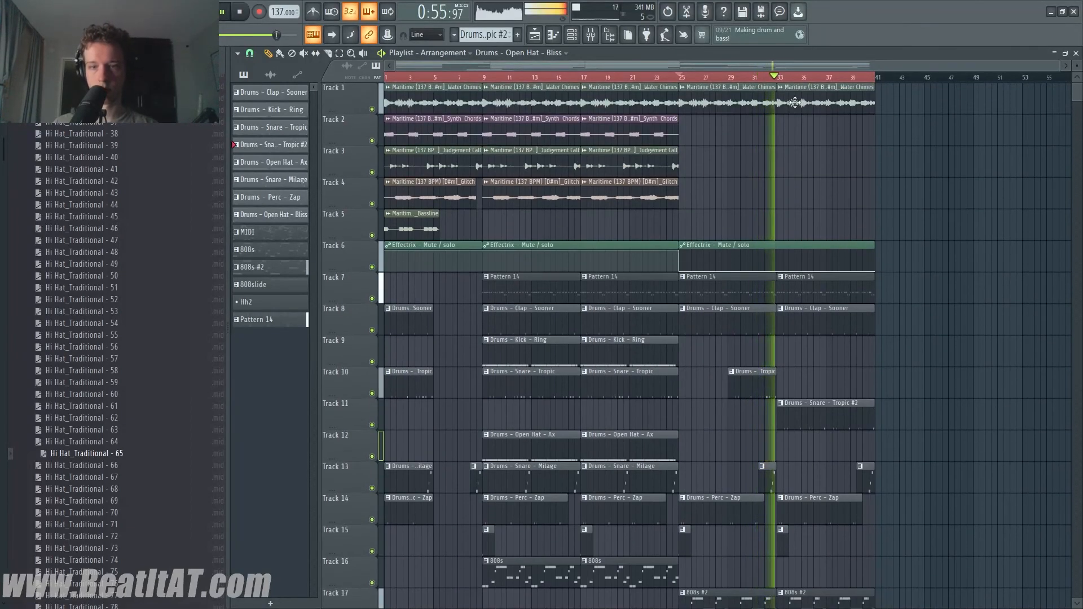
{"action": "left_click_drag", "start_coordinate": [789, 101], "coordinate": [889, 101]}
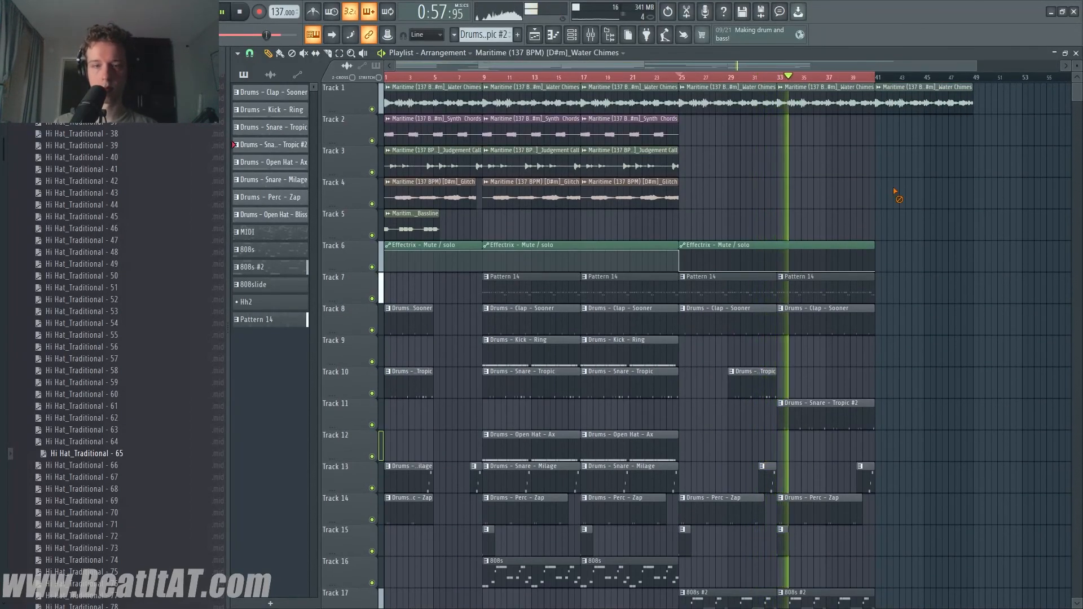
{"action": "left_click_drag", "start_coordinate": [539, 133], "coordinate": [831, 142]}
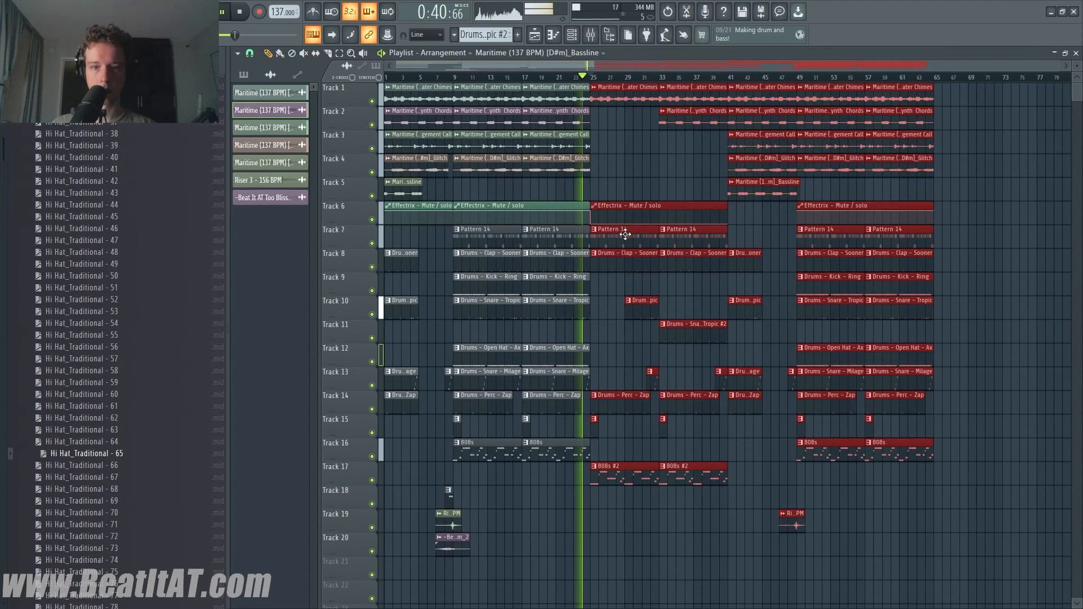
- Duplicate the clips from bars 25 to 64 across all tracks and align the copy to start at bar 65
{"action": "key", "text": "ctrl+b"}
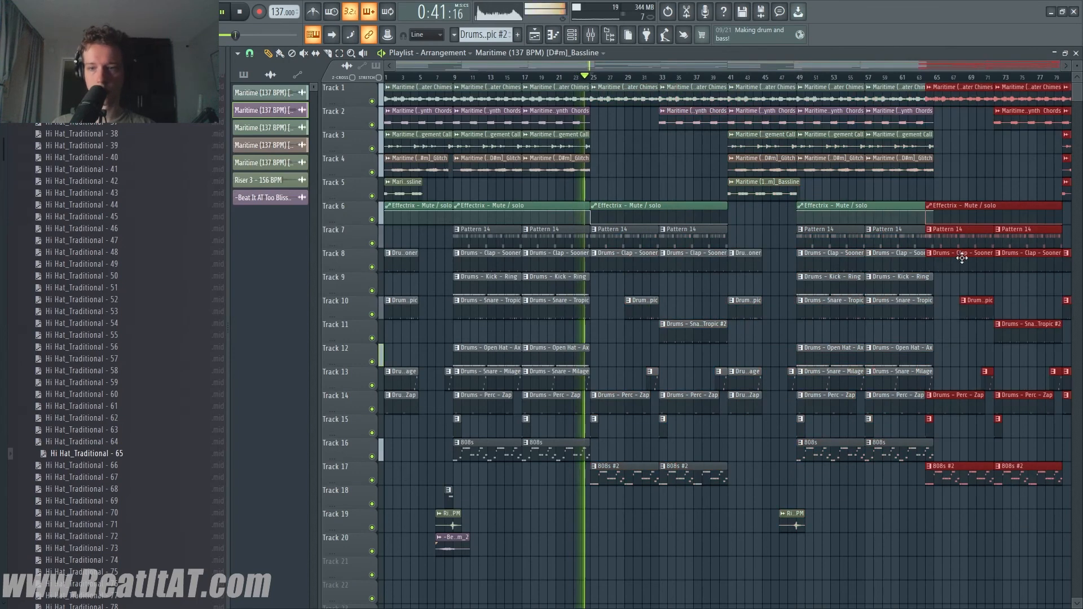
{"action": "left_click_drag", "start_coordinate": [962, 254], "coordinate": [976, 262]}
{"action": "scroll", "coordinate": [793, 300], "scroll_direction": "down", "scroll_amount": 3}
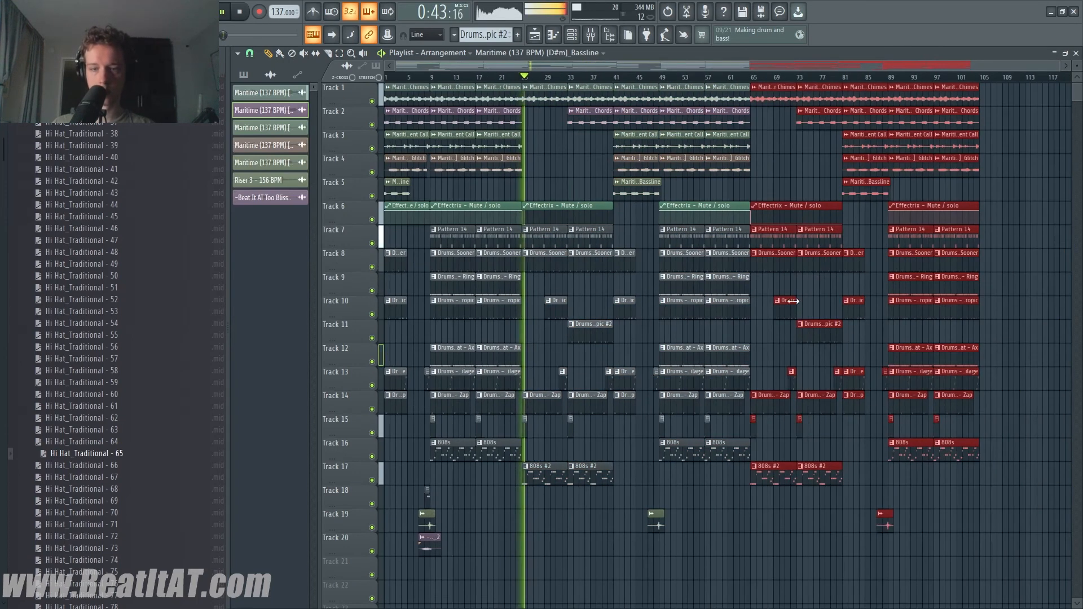
{"action": "left_click", "coordinate": [1041, 210]}
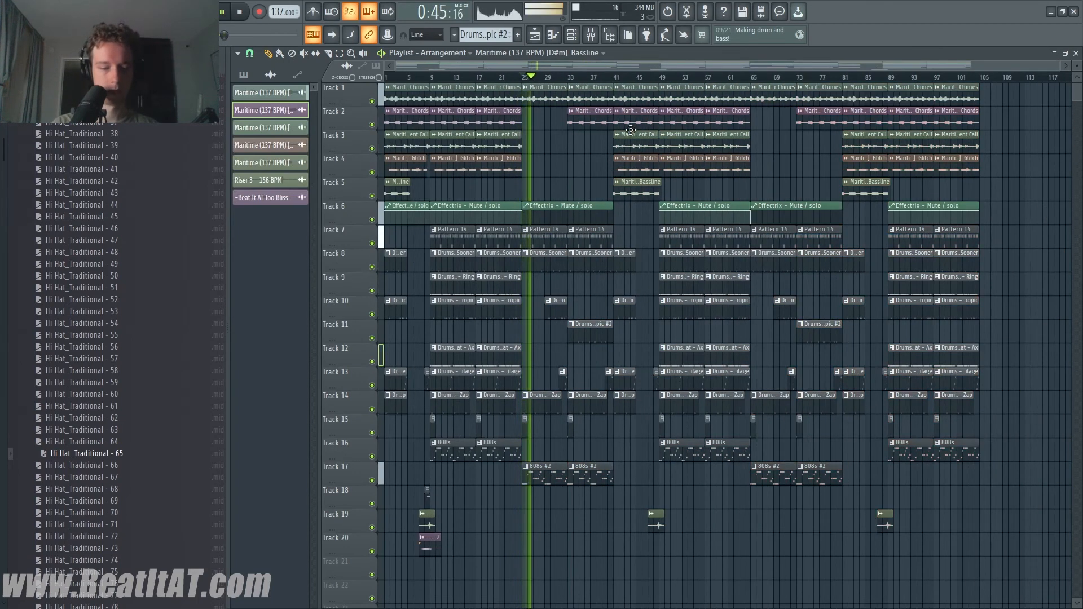
- Add a time marker named Intro at bar 1 of the arrangement
{"action": "key", "text": "alt+t"}
{"action": "type", "text": "Intro"}
{"action": "key", "text": "Return"}
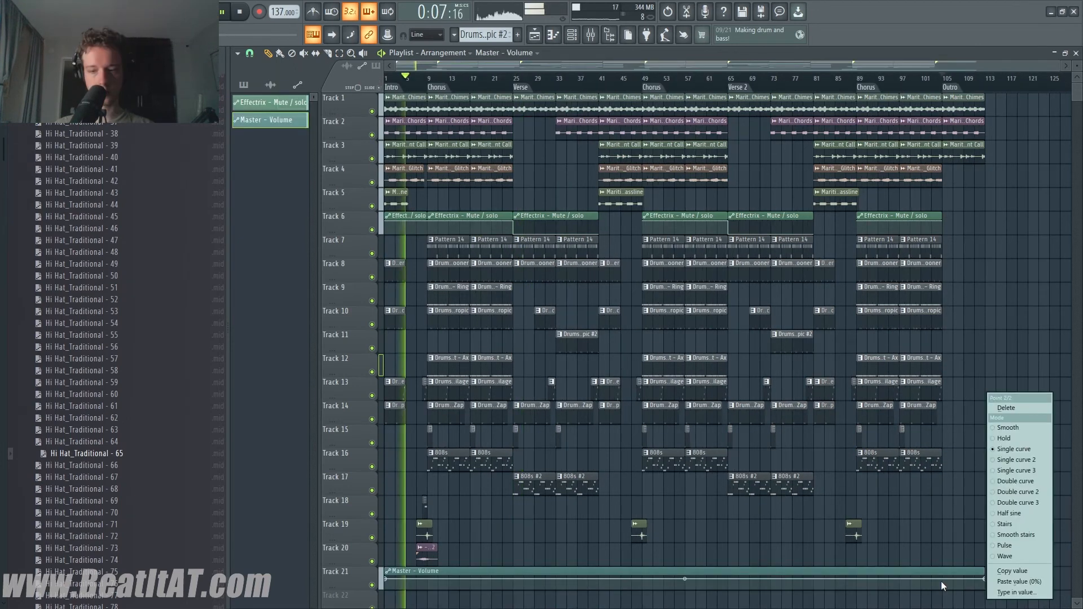
- Paste the 80% value onto a Master - Volume automation point at bar 105 and fade the volume out over the outro
{"action": "left_click", "coordinate": [948, 585]}
{"action": "right_click", "coordinate": [941, 581]}
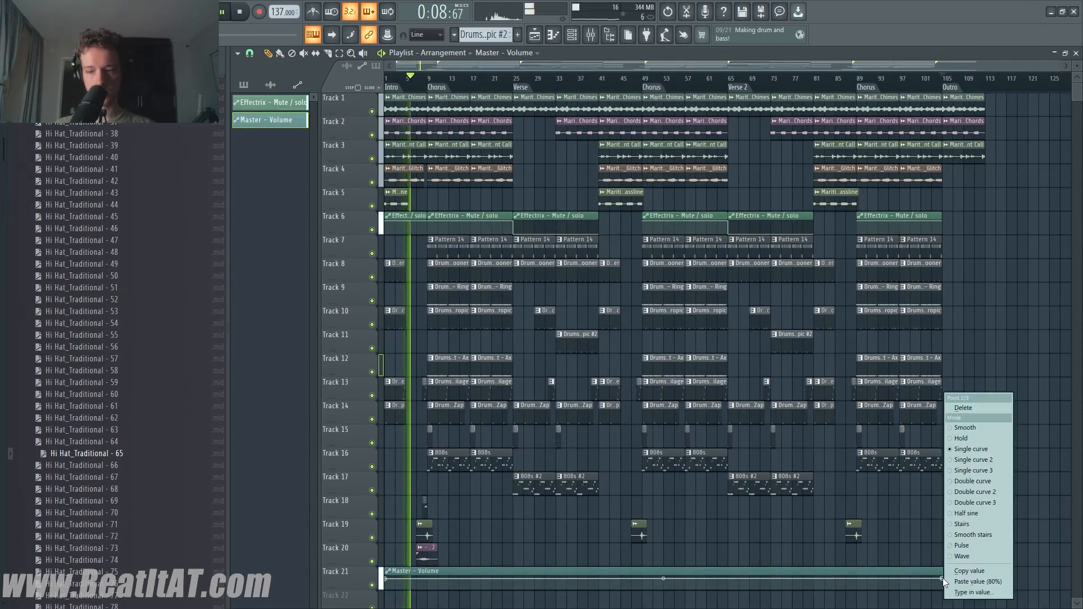
{"action": "left_click", "coordinate": [986, 581]}
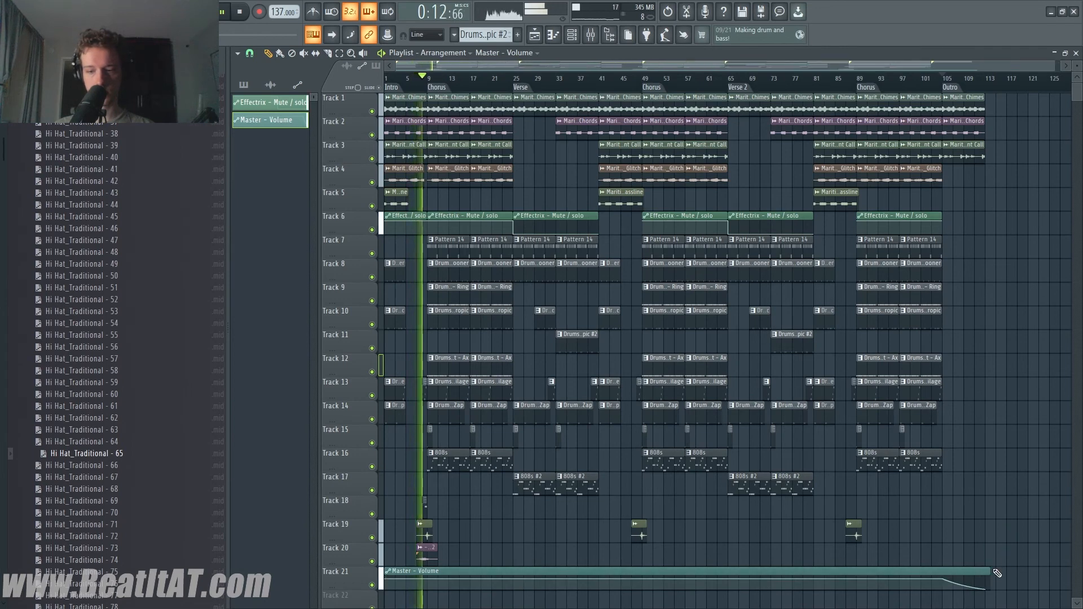
{"action": "left_click_drag", "start_coordinate": [989, 590], "coordinate": [989, 591]}
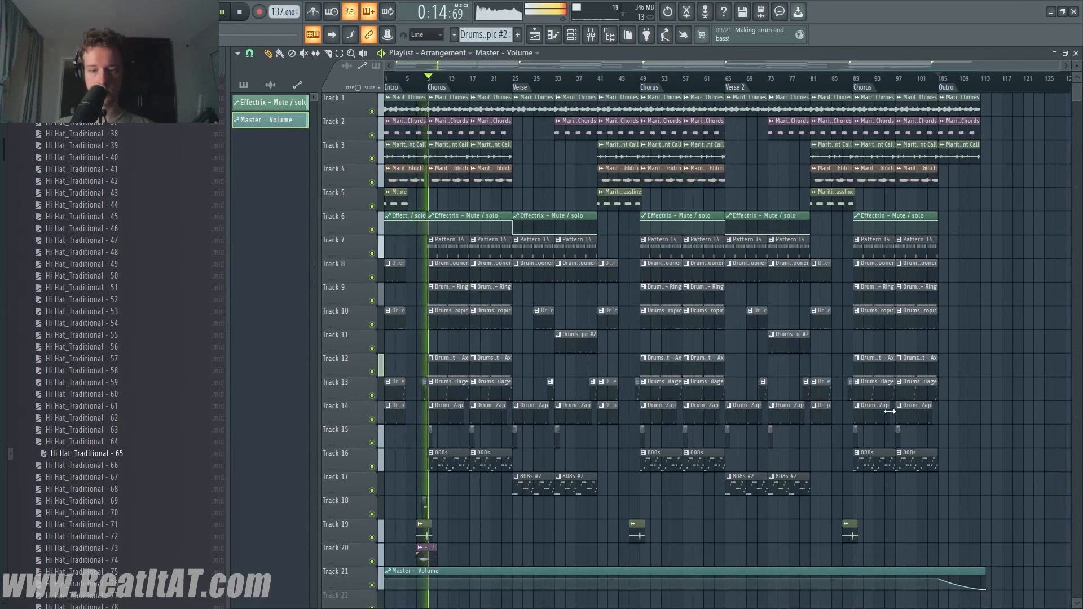
- Set the playlist time selection to the whole arrangement from the intro to the end of the outro, and deselect the clips
{"action": "key", "text": "ctrl+a"}
{"action": "scroll", "coordinate": [489, 519], "scroll_direction": "up", "scroll_amount": 3}
{"action": "scroll", "coordinate": [524, 536], "scroll_direction": "down", "scroll_amount": 3}
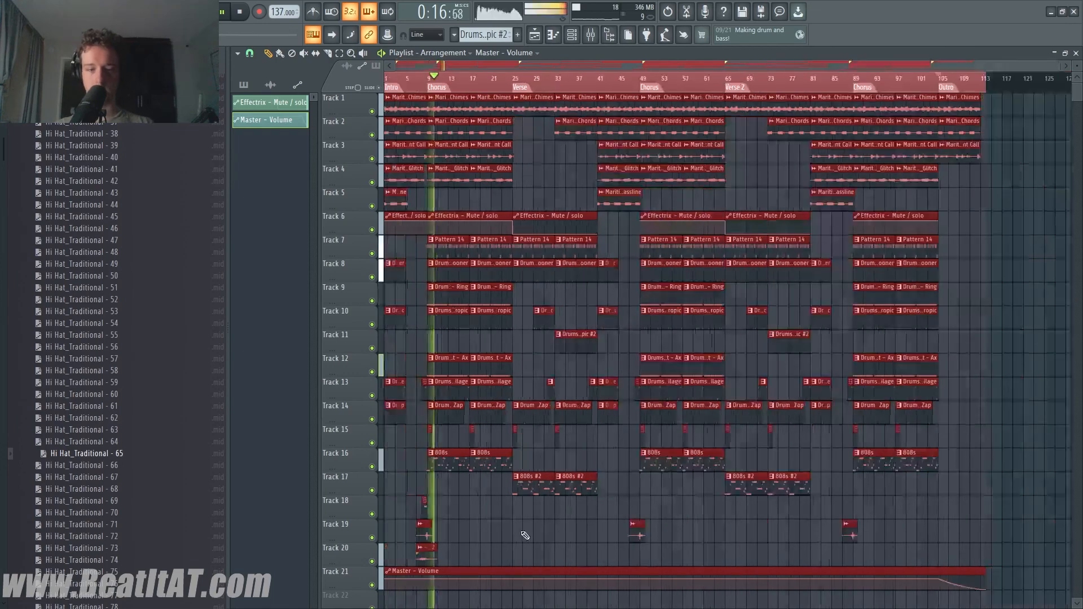
{"action": "scroll", "coordinate": [528, 539], "scroll_direction": "up", "scroll_amount": 3}
{"action": "key", "text": "ctrl+d"}
- Shorten the first 808s clip in each chorus and place a copy of the Track 18 slide clip at its end
{"action": "scroll", "coordinate": [529, 539], "scroll_direction": "up", "scroll_amount": 4}
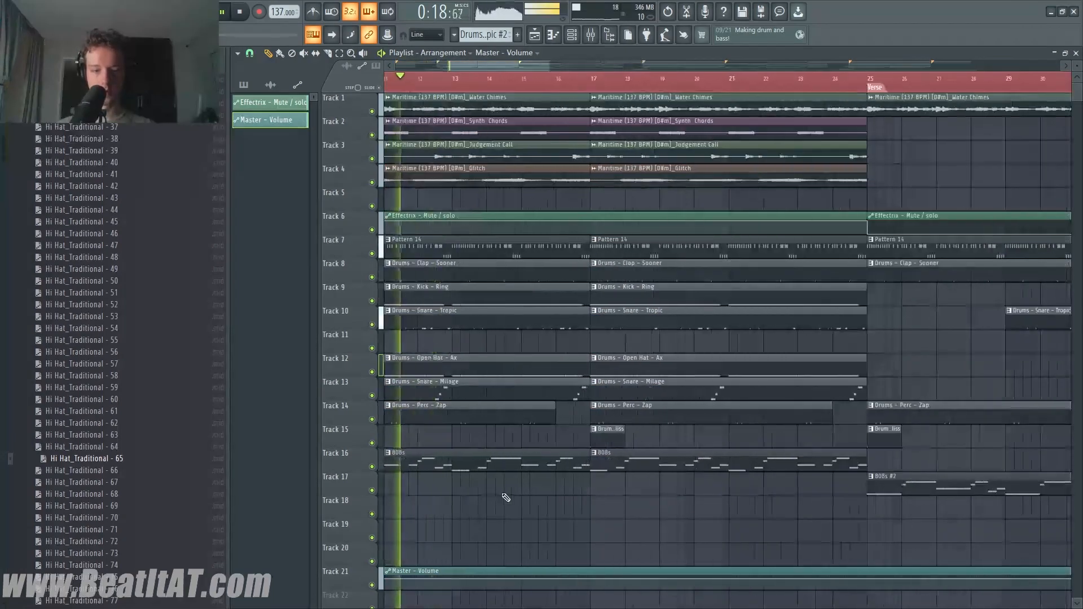
{"action": "scroll", "coordinate": [526, 471], "scroll_direction": "up", "scroll_amount": 2}
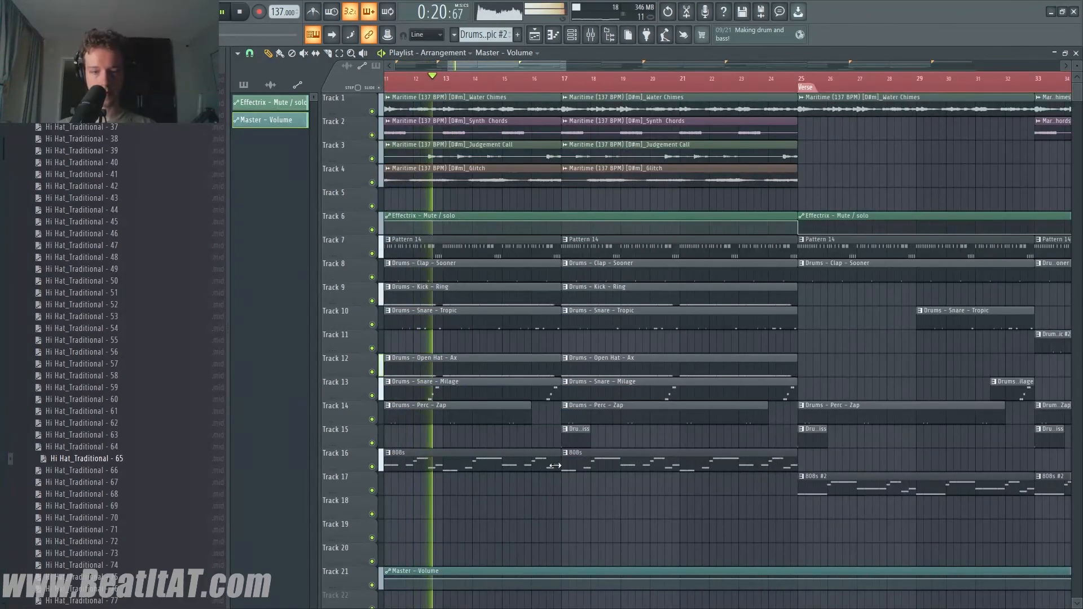
{"action": "scroll", "coordinate": [450, 512], "scroll_direction": "down", "scroll_amount": 5}
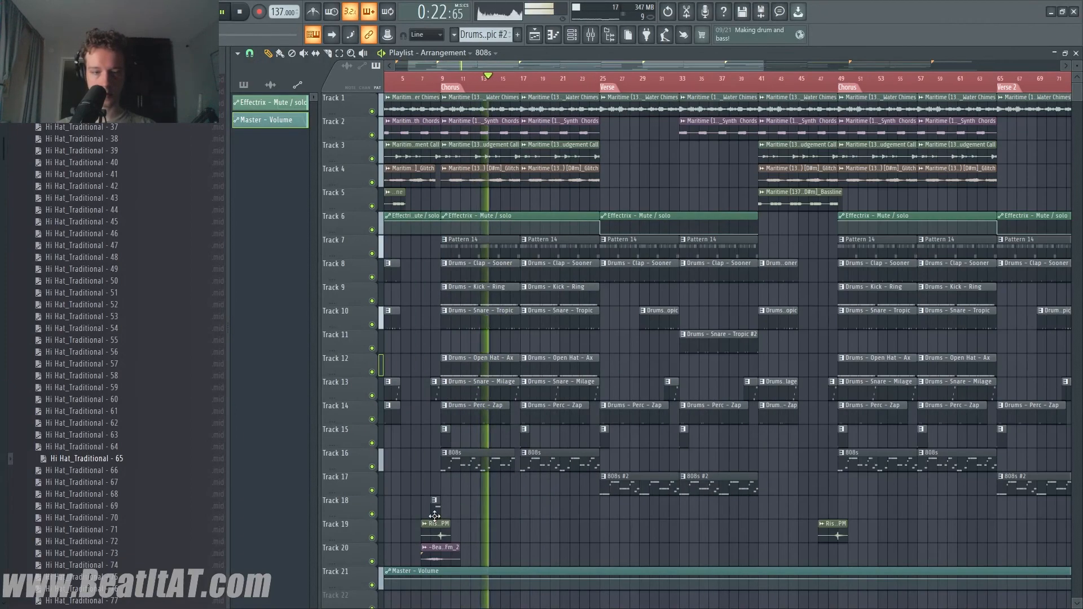
{"action": "scroll", "coordinate": [519, 534], "scroll_direction": "down", "scroll_amount": 6}
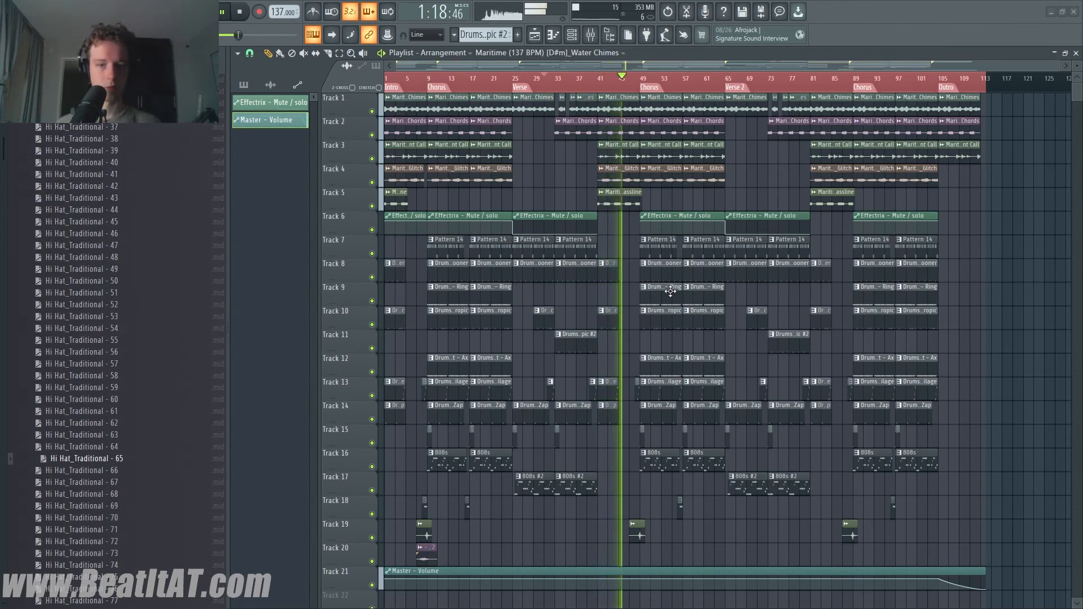
{"action": "scroll", "coordinate": [628, 332], "scroll_direction": "down", "scroll_amount": 3}
{"action": "scroll", "coordinate": [628, 333], "scroll_direction": "up", "scroll_amount": 3}
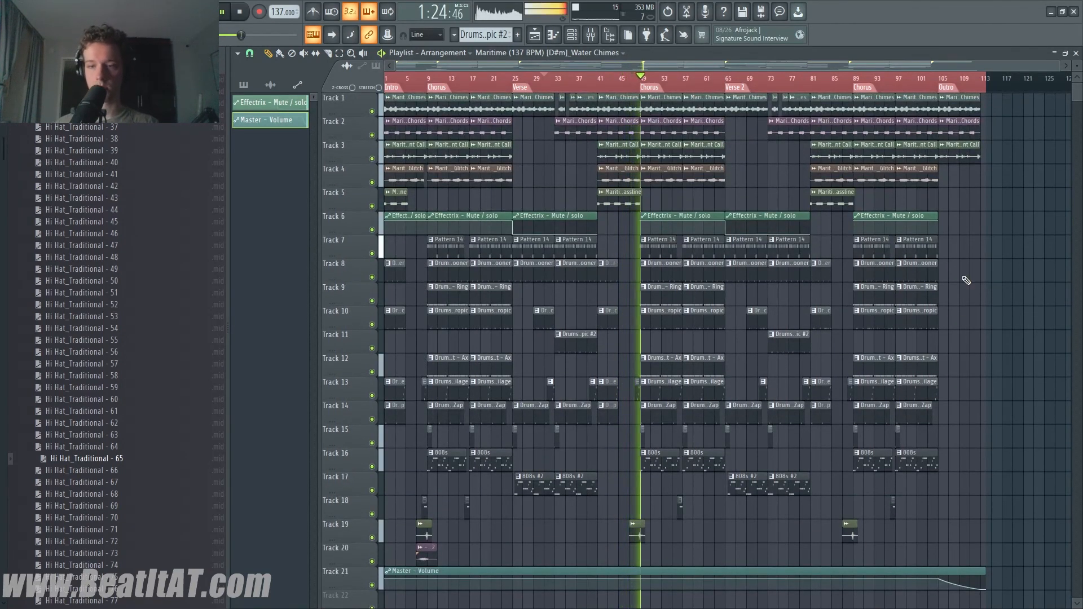
- Stop playback of the full arrangement and start a new empty project, and switch to the OBS window
{"action": "key", "text": "ctrl+a"}
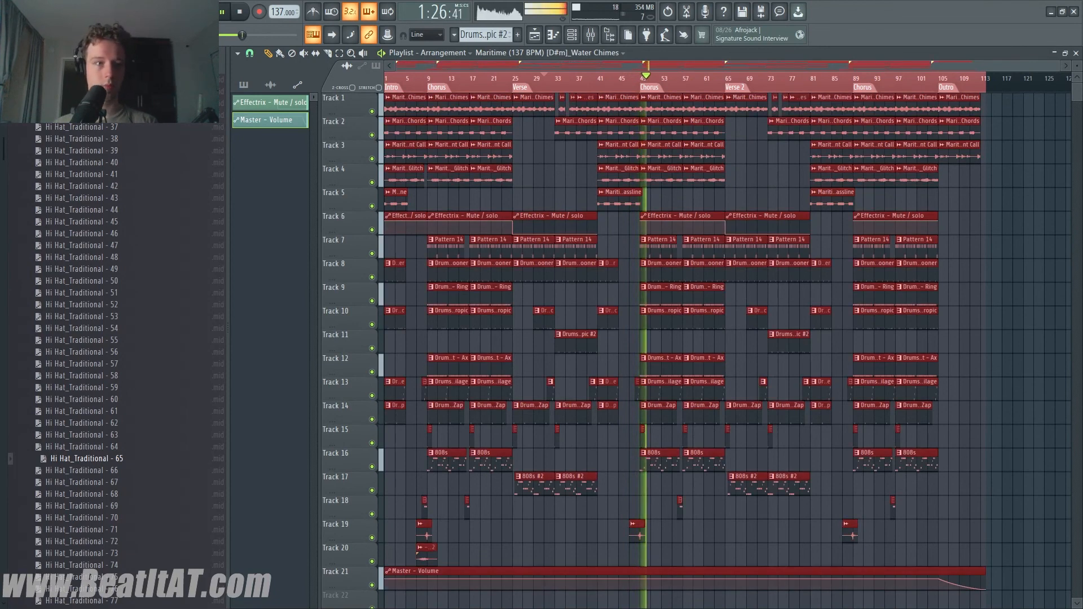
{"action": "key", "text": "space"}
{"action": "left_click", "coordinate": [13, 11]}
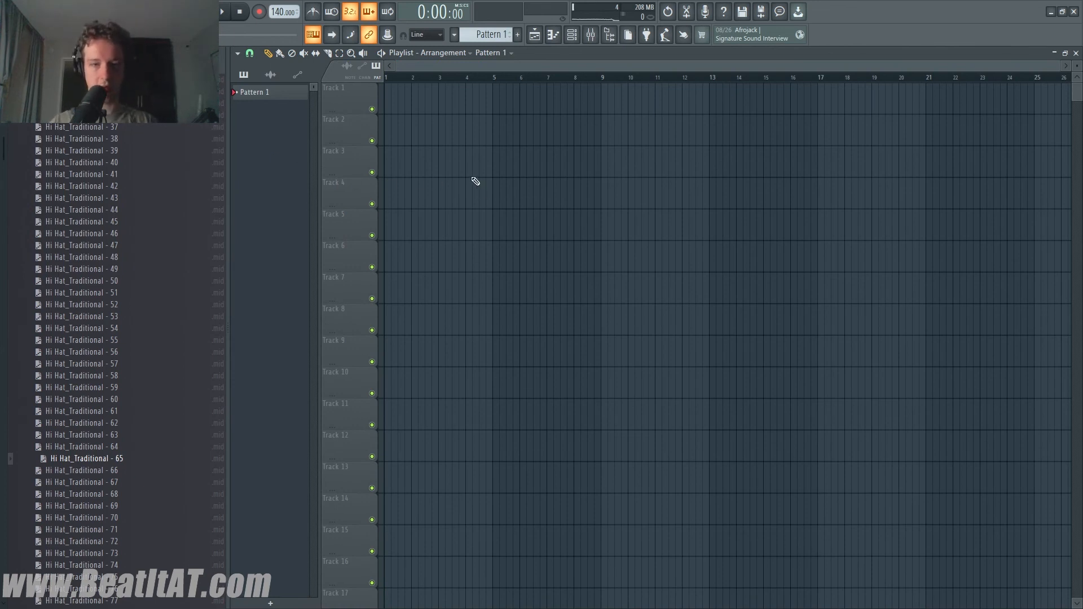
{"action": "key", "text": "alt+Tab"}
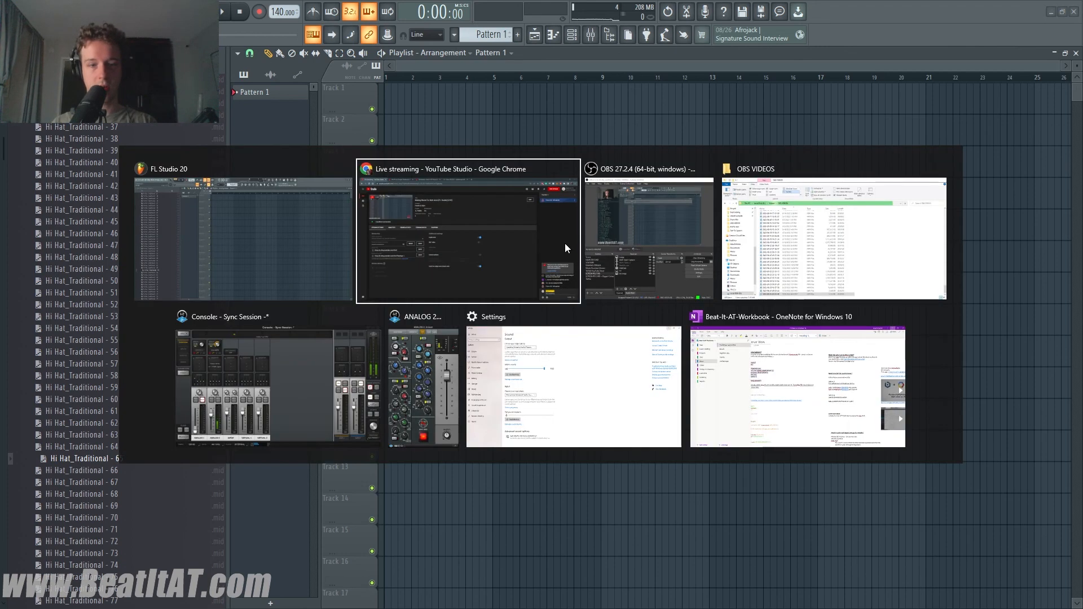
{"action": "left_click", "coordinate": [611, 238]}
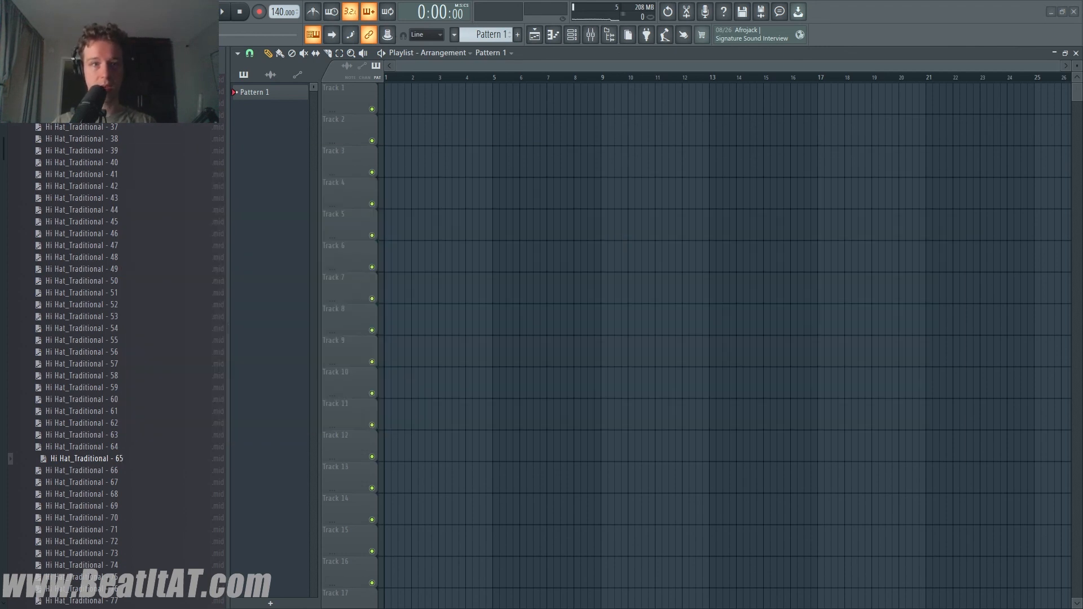